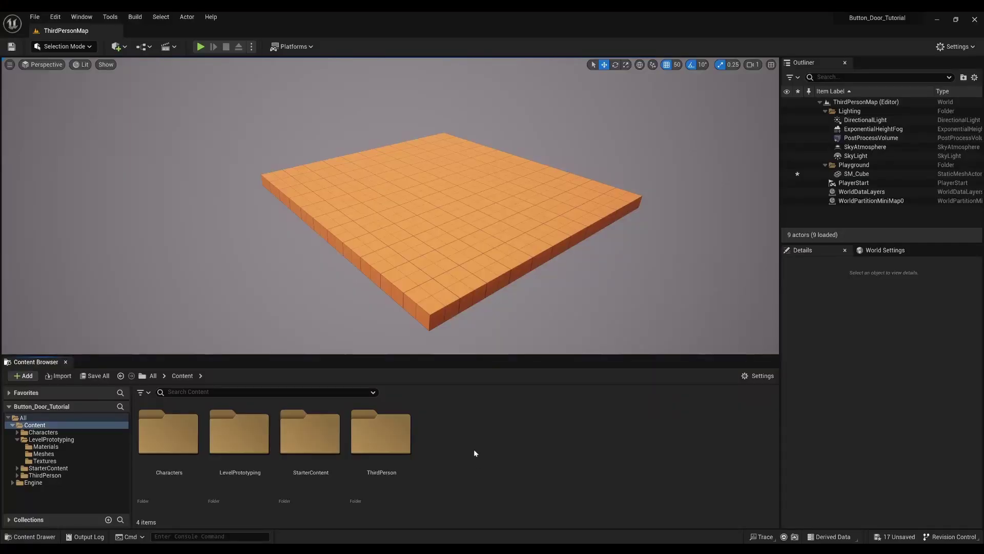
Bring up the create-asset context menu in an empty spot of the Content Browser
right_click(474, 442)
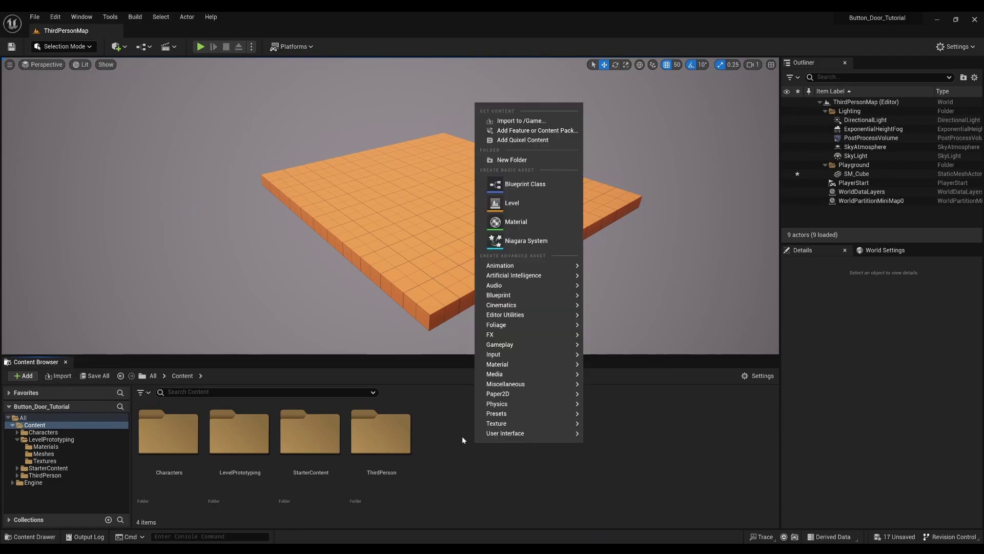
Create a Blueprint Class with Actor as parent and name it PhysicsCube_BP
click(517, 454)
right_click(446, 450)
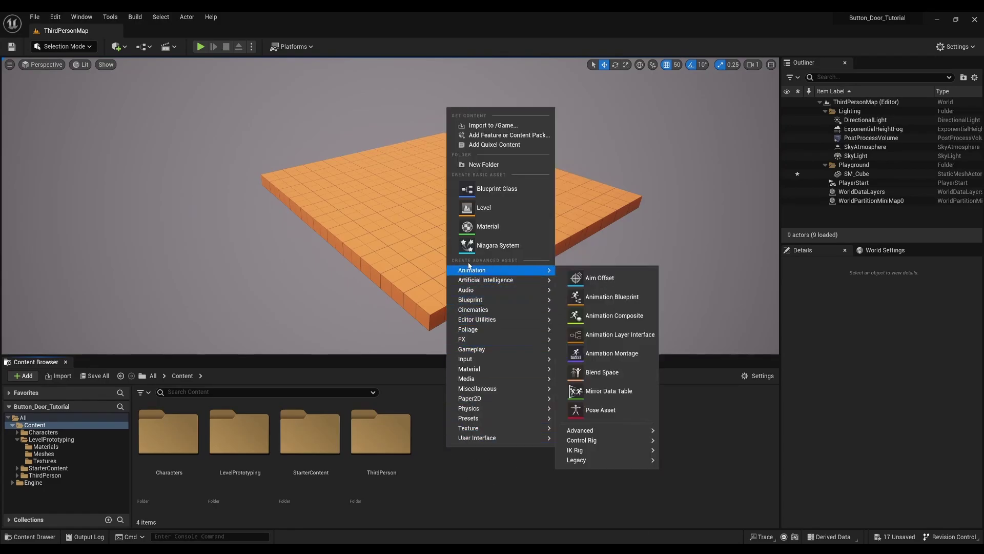
click(481, 197)
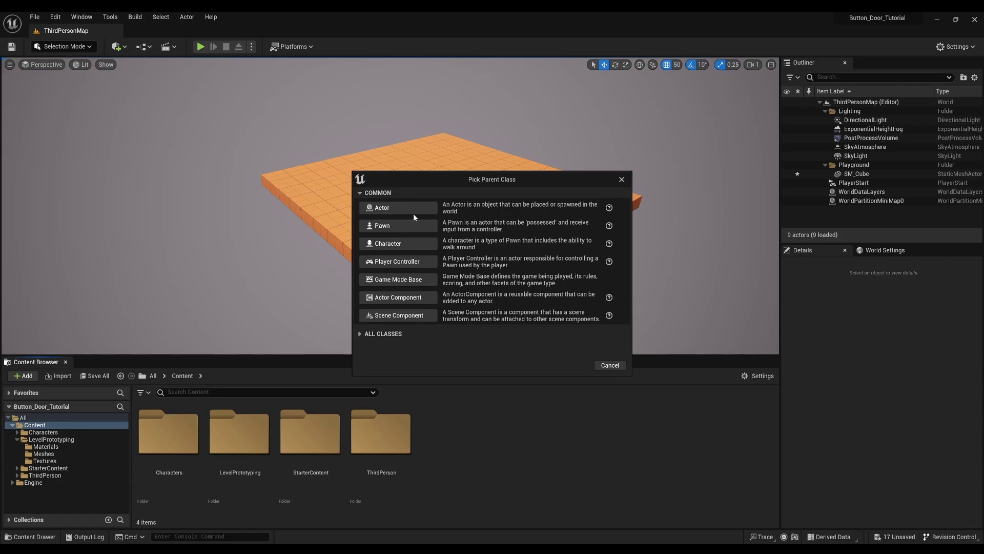
click(399, 210)
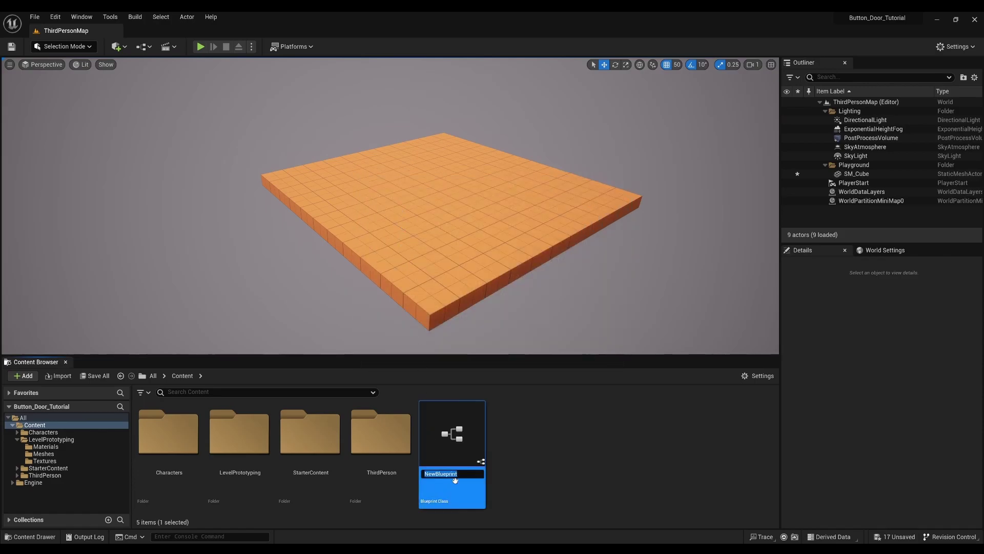
text(PhysicsC)
text(ube_BP)
key(Return)
In PhysicsCube_BP's viewport, add a Static Mesh component named Cube and make it root
double_click(459, 444)
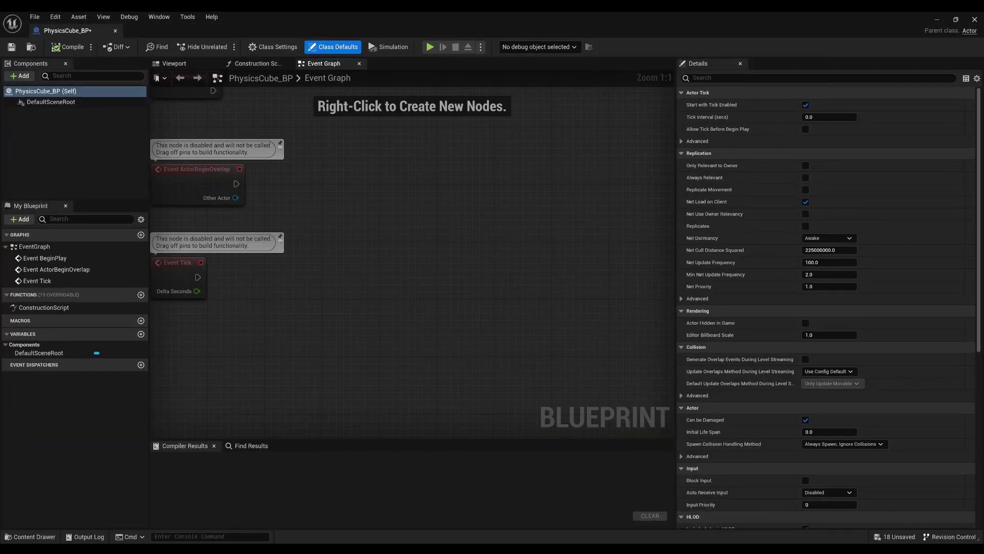
click(180, 65)
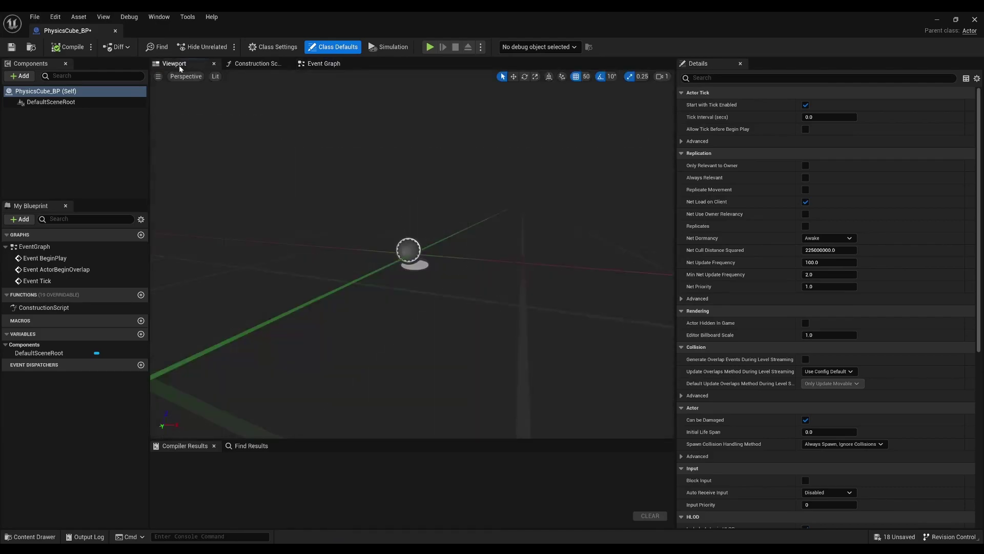
click(19, 77)
text(stat)
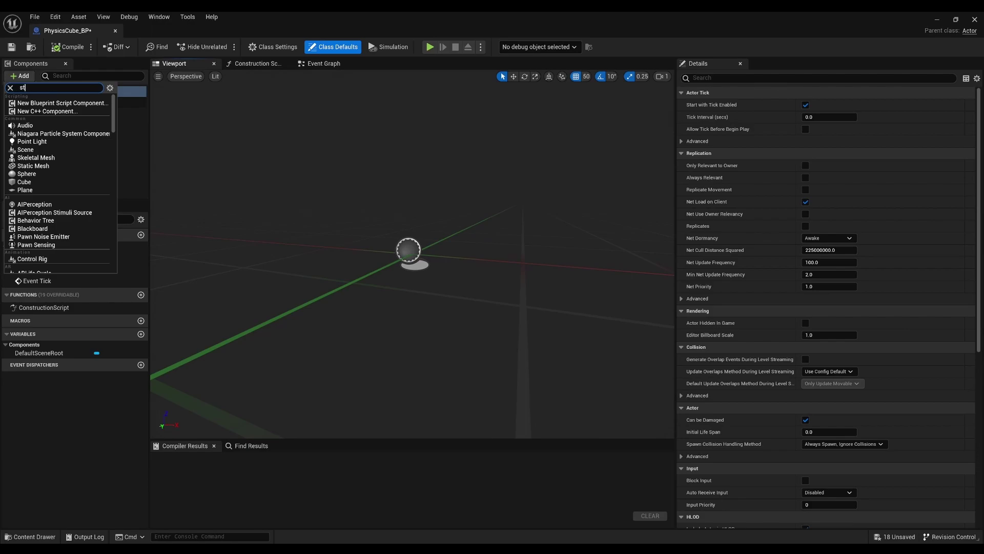
text(ic)
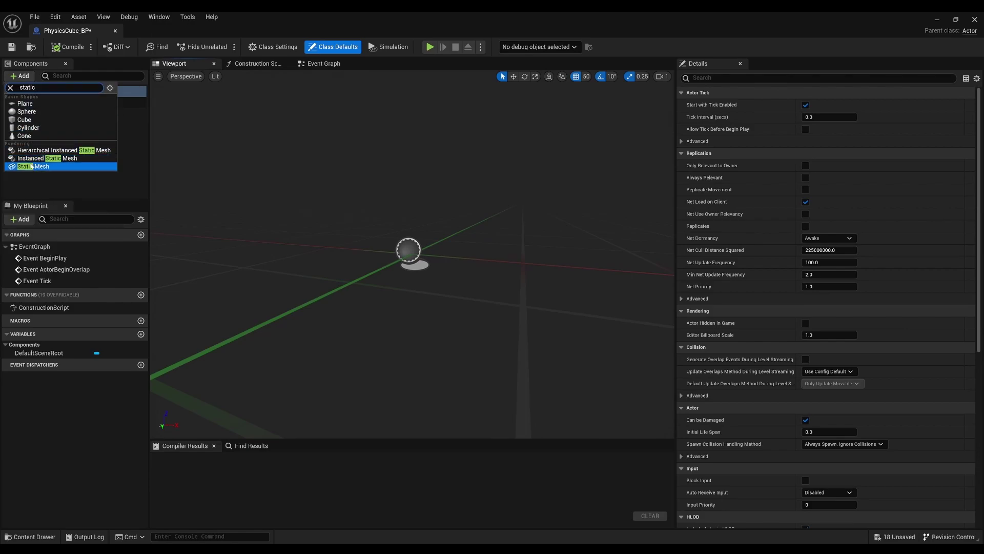
click(32, 167)
text(Cube)
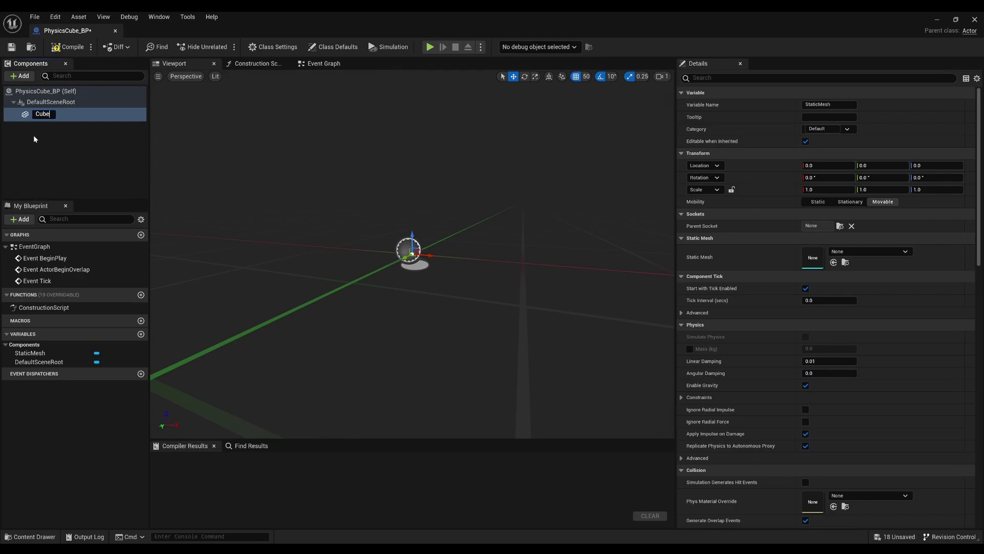
key(Return)
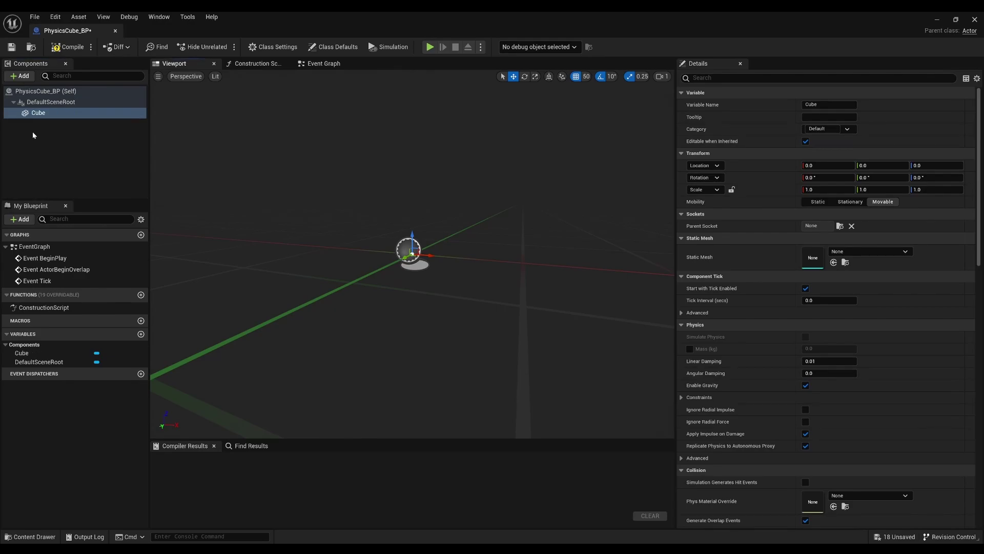
drag(35, 112, 38, 104)
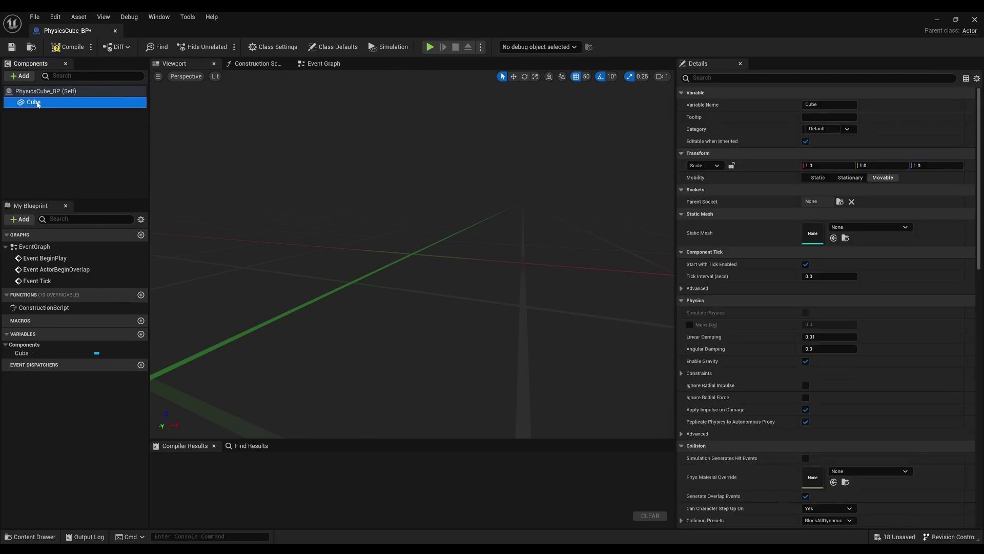
Assign SM_ChamferCube as the Cube component's static mesh
click(882, 227)
text(cube)
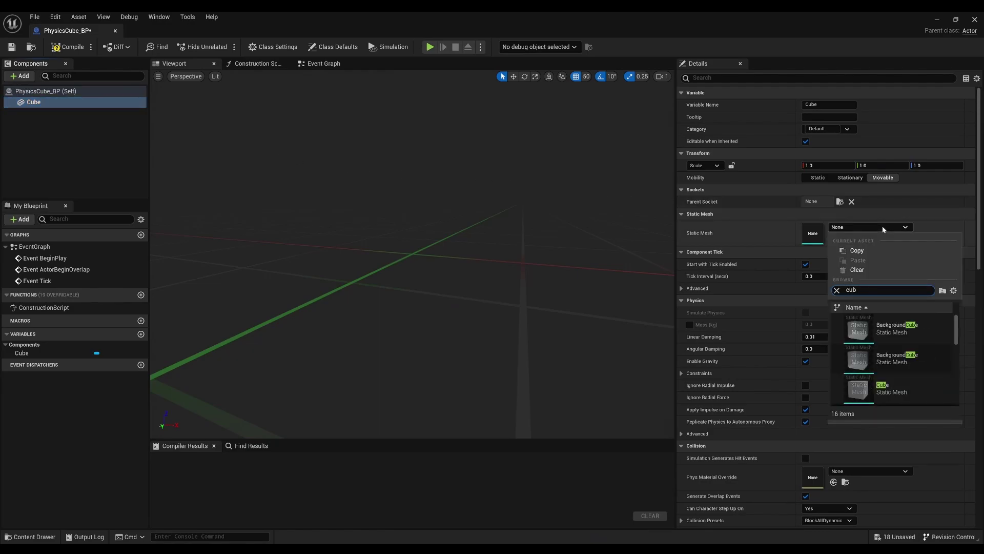
scroll(899, 349, down, 1)
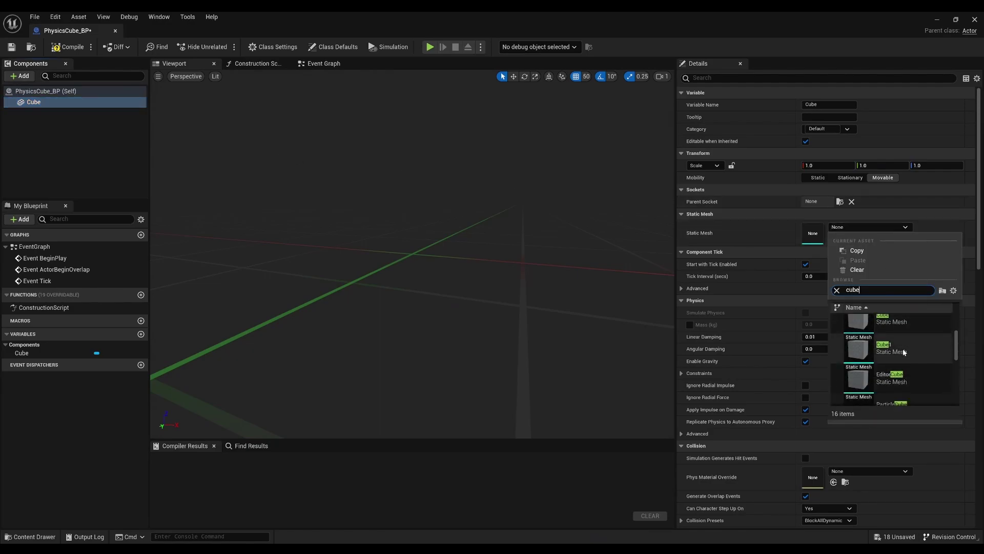
scroll(900, 349, down, 2)
scroll(901, 350, down, 1)
scroll(901, 351, down, 1)
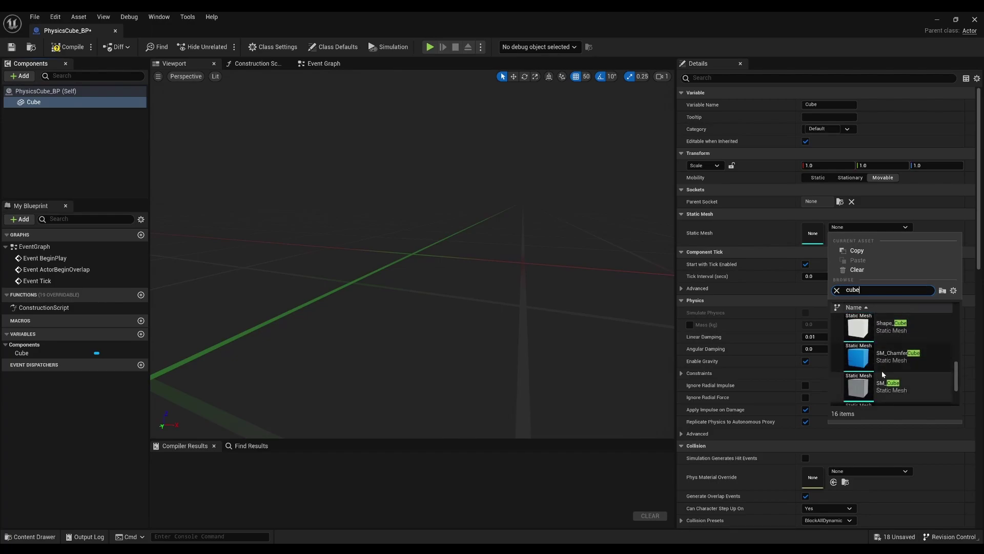
click(887, 363)
scroll(454, 308, down, 5)
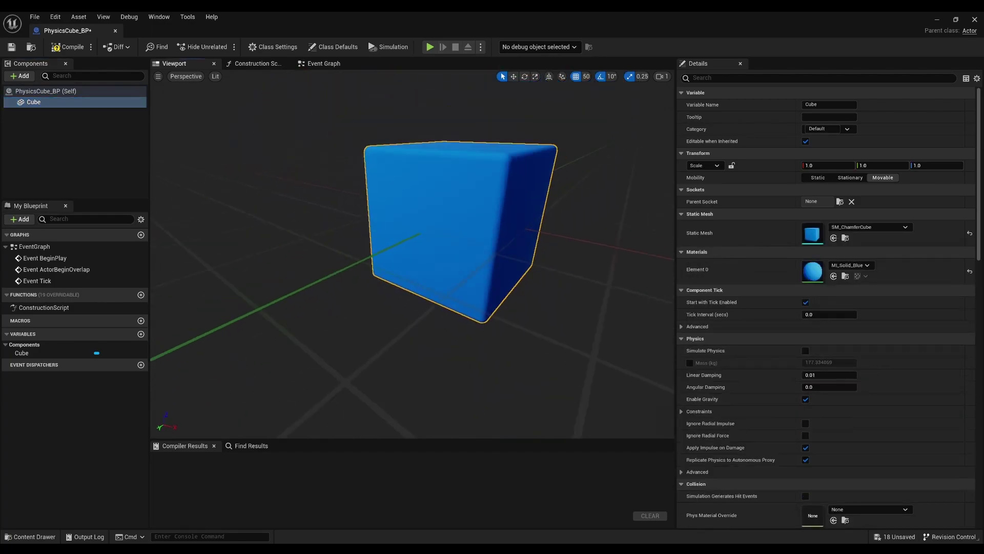
scroll(453, 308, down, 3)
scroll(462, 307, down, 1)
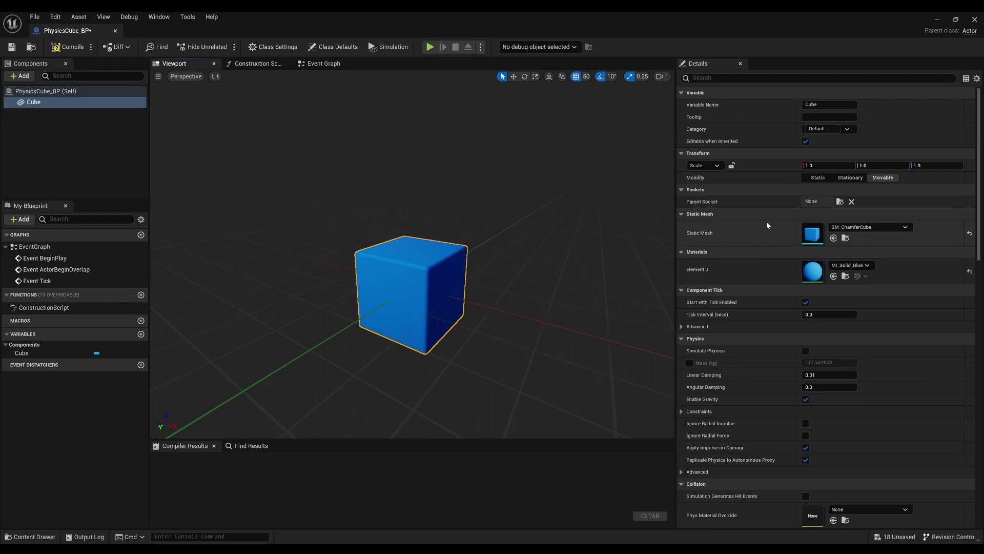
scroll(762, 238, down, 2)
scroll(762, 238, down, 1)
Enable Simulate Physics on Cube, override its mass to 300 kg, and compile
scroll(762, 239, down, 1)
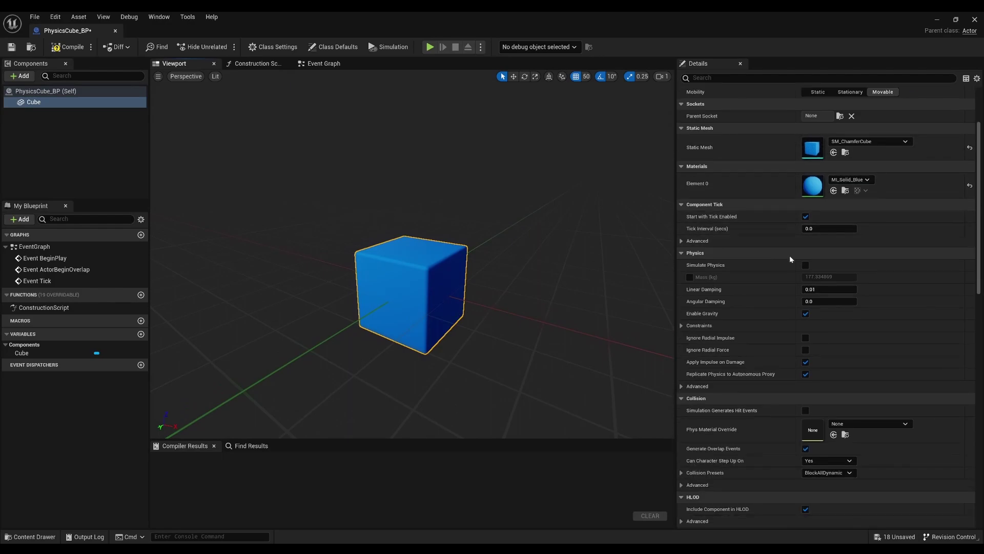
click(806, 266)
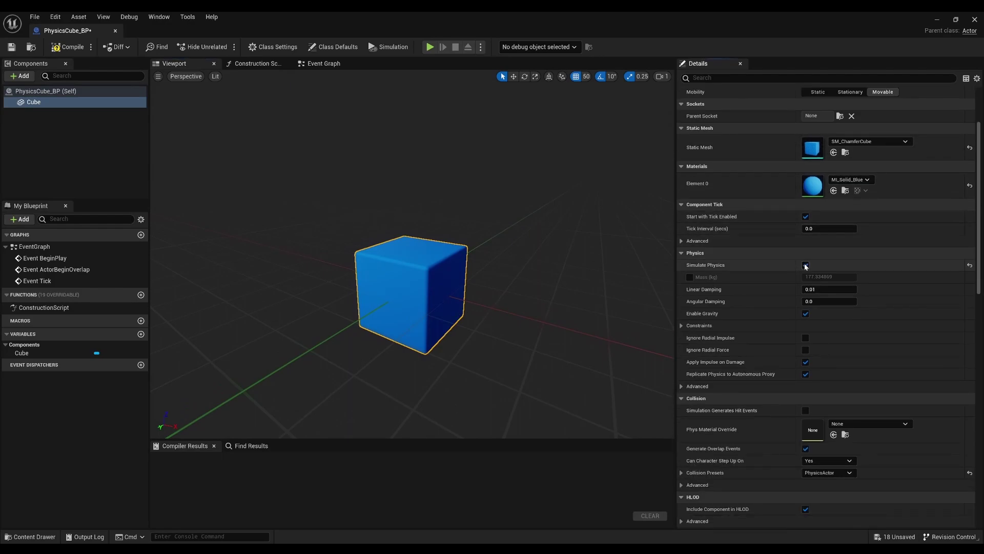
click(689, 277)
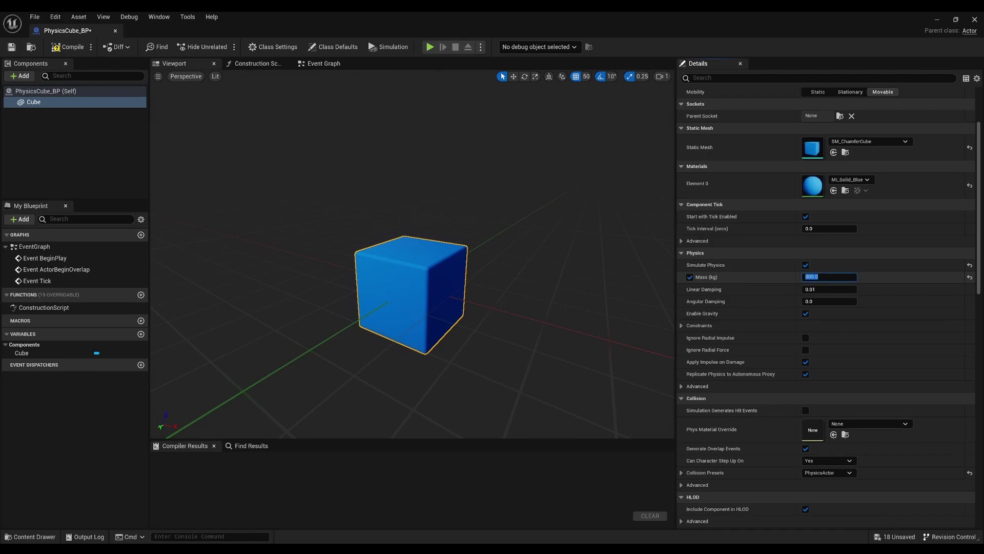
scroll(730, 304, down, 2)
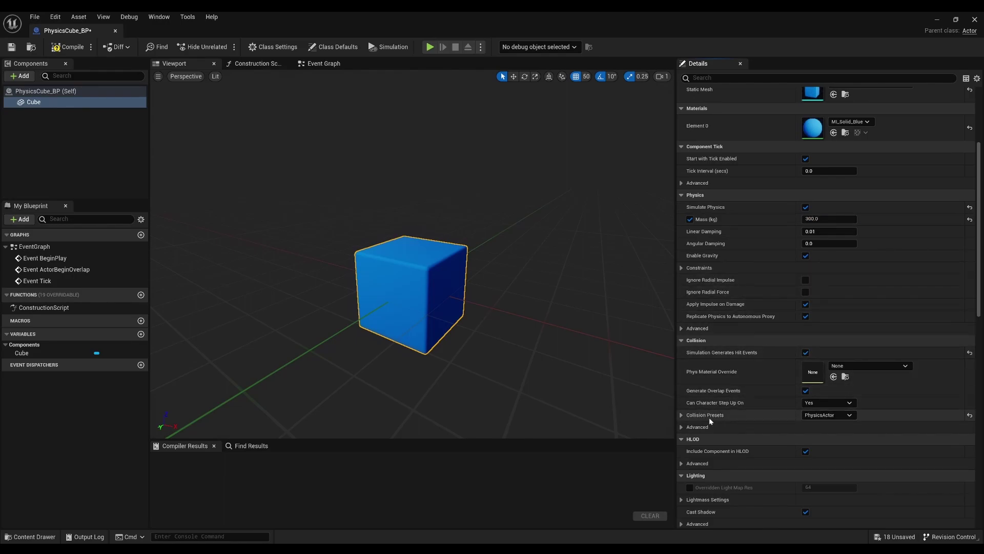
click(681, 415)
scroll(778, 406, down, 2)
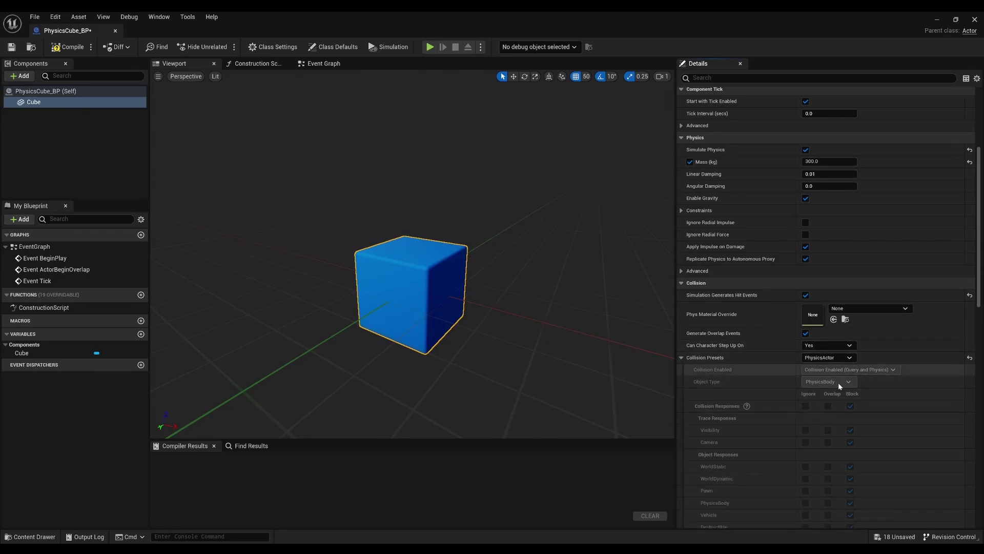
scroll(838, 383, down, 2)
key(F7)
Lock the scale ratio, set Cube's scale to 0.75 on all axes, then compile and save
scroll(866, 401, up, 5)
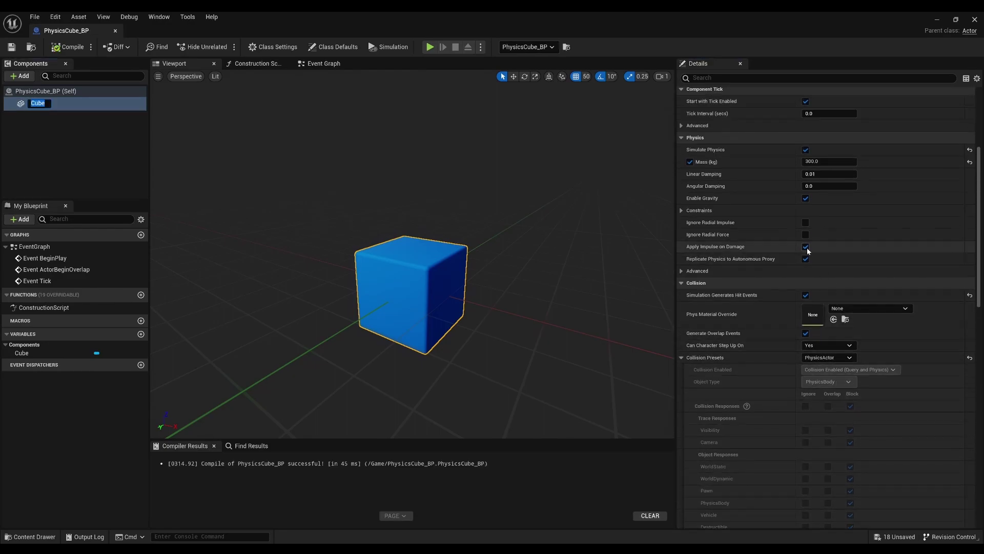
scroll(797, 237, up, 3)
scroll(797, 237, up, 1)
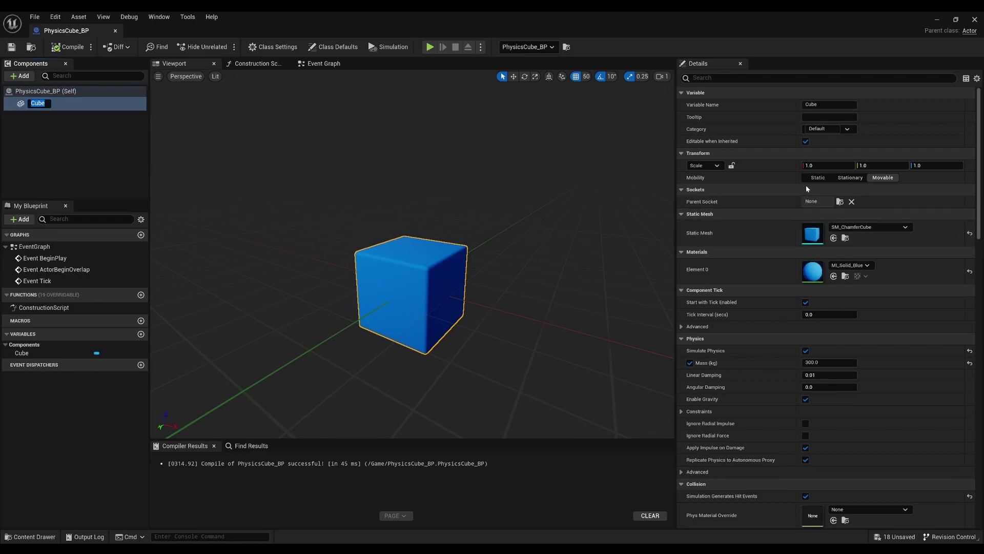
click(822, 165)
click(731, 165)
text(7)
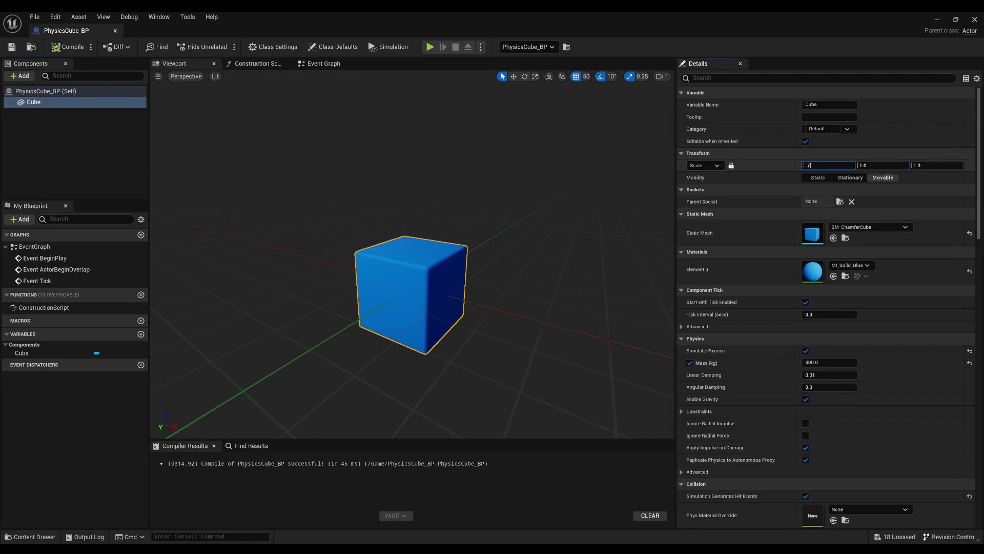
text(5)
key(Return)
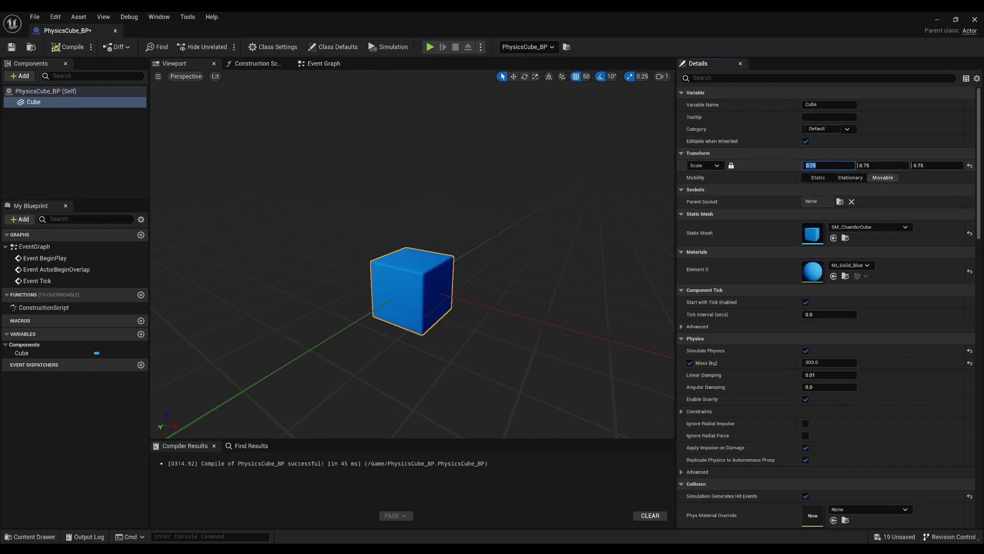
click(67, 46)
click(11, 46)
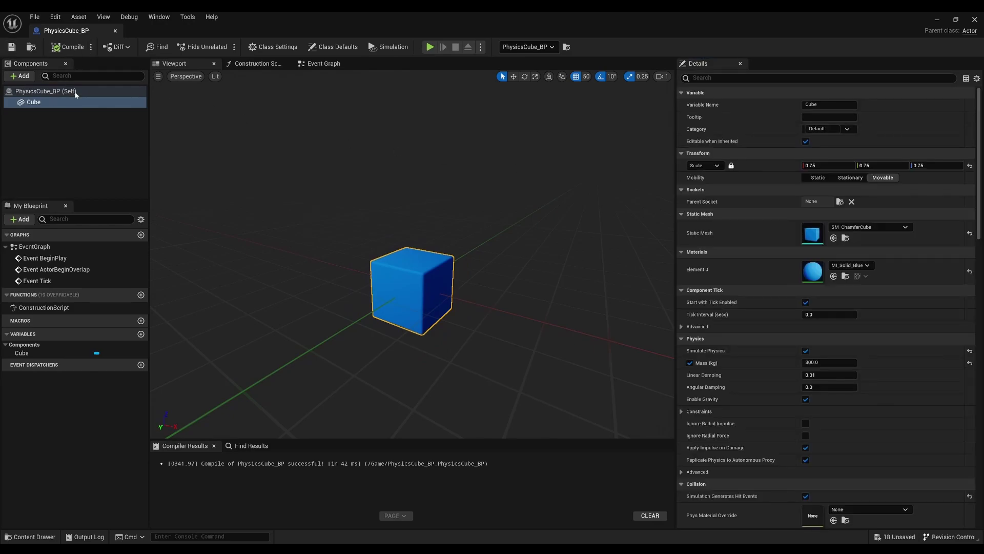
Place a PhysicsCube_BP instance on the orange platform at location 450, 700, 50
click(935, 20)
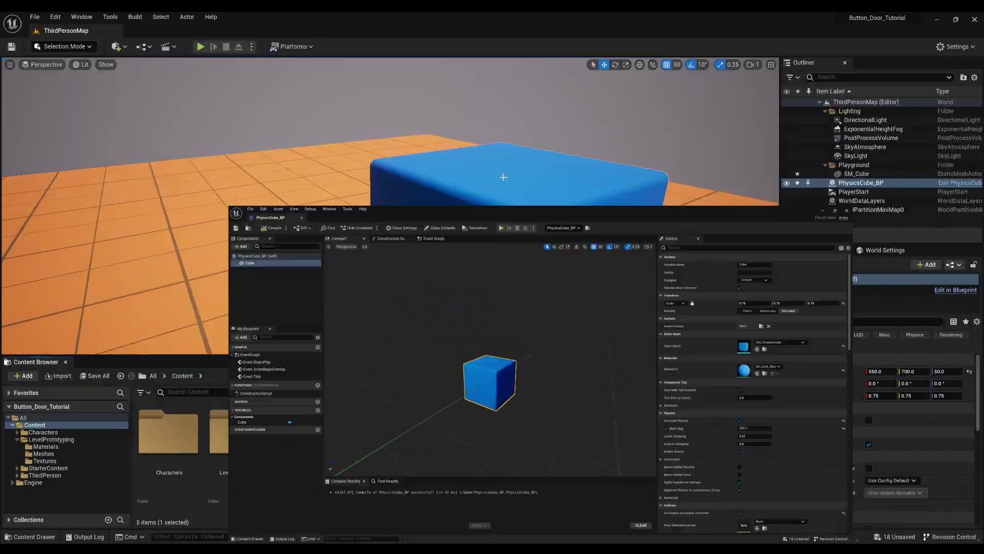
right_drag(455, 277, 455, 328)
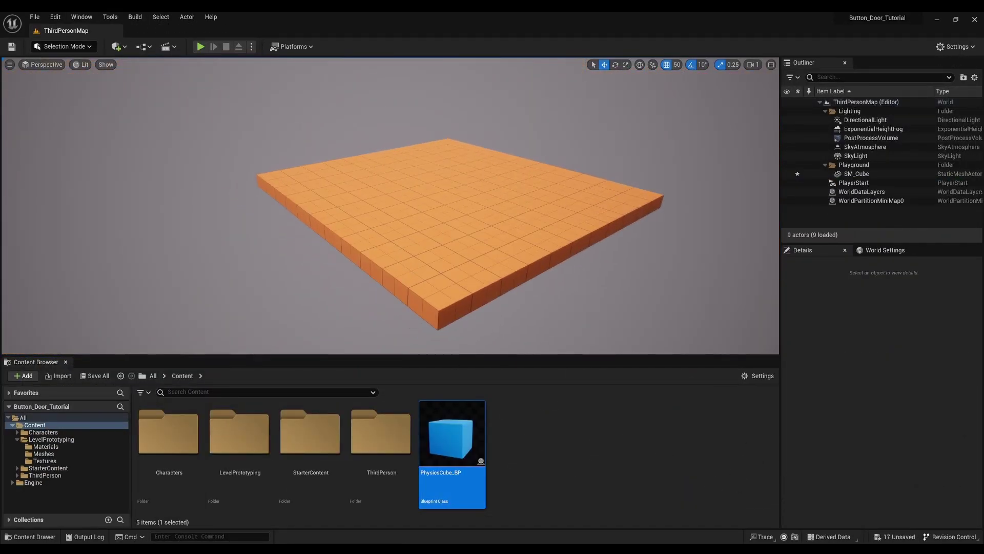
mouse_move(451, 441)
mouse_down()
mouse_move(465, 196)
mouse_move(442, 429)
mouse_move(458, 168)
mouse_up()
key(Escape)
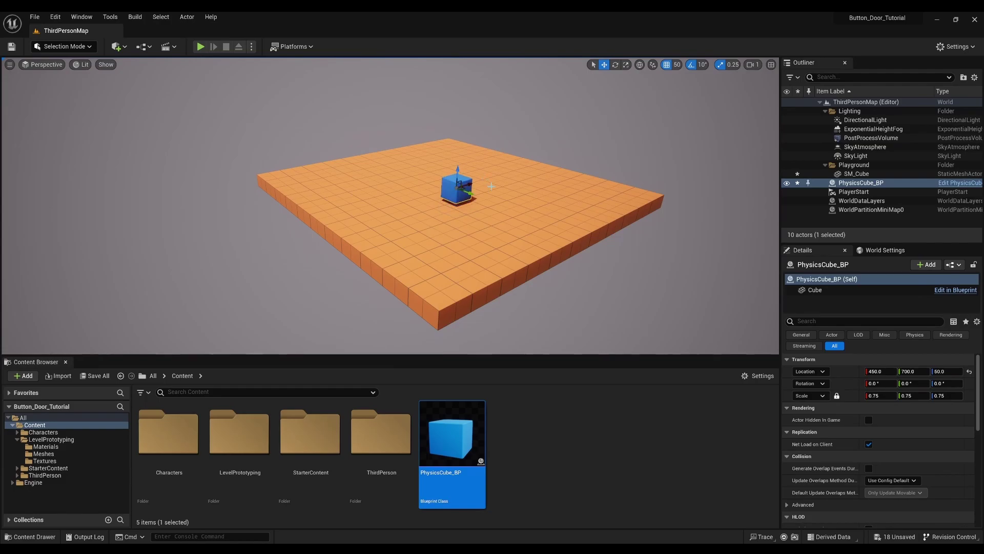
Playtest by walking to the cube and back, then open the ThirdPerson folder
key(alt+p)
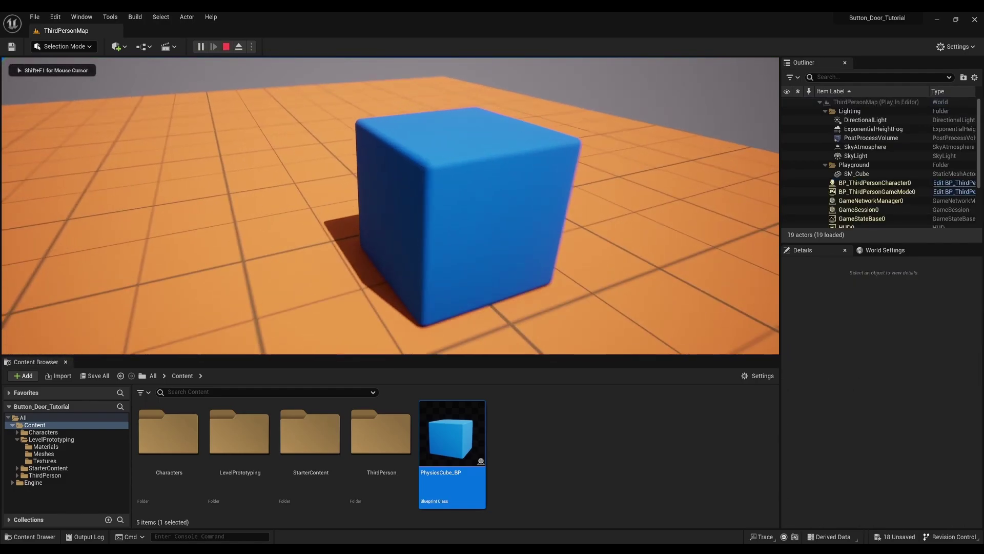
key(w)
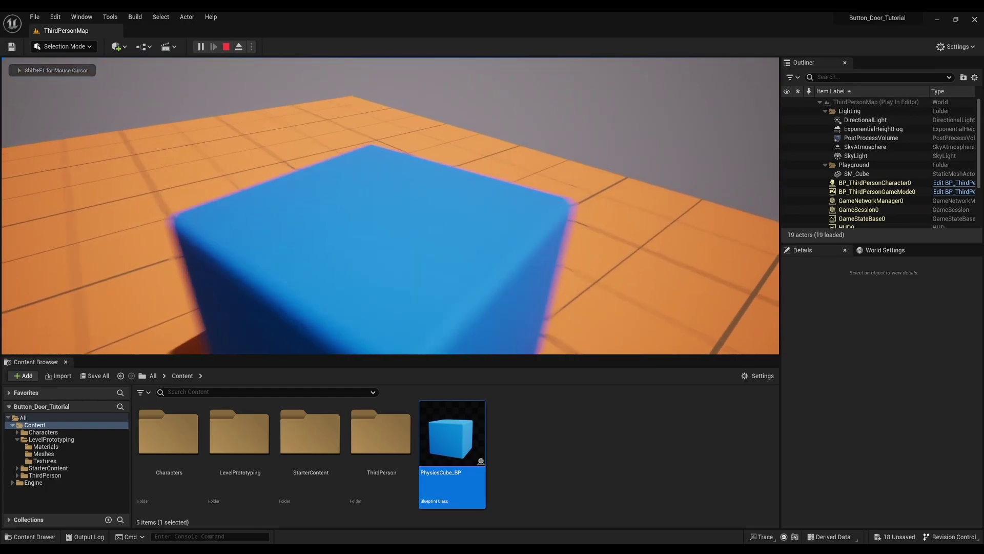
key(s)
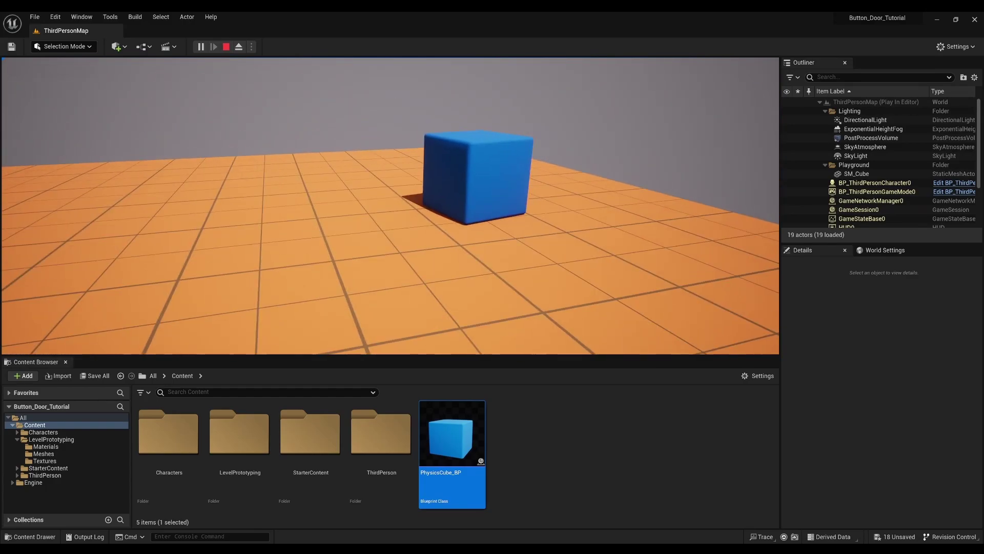
key(Escape)
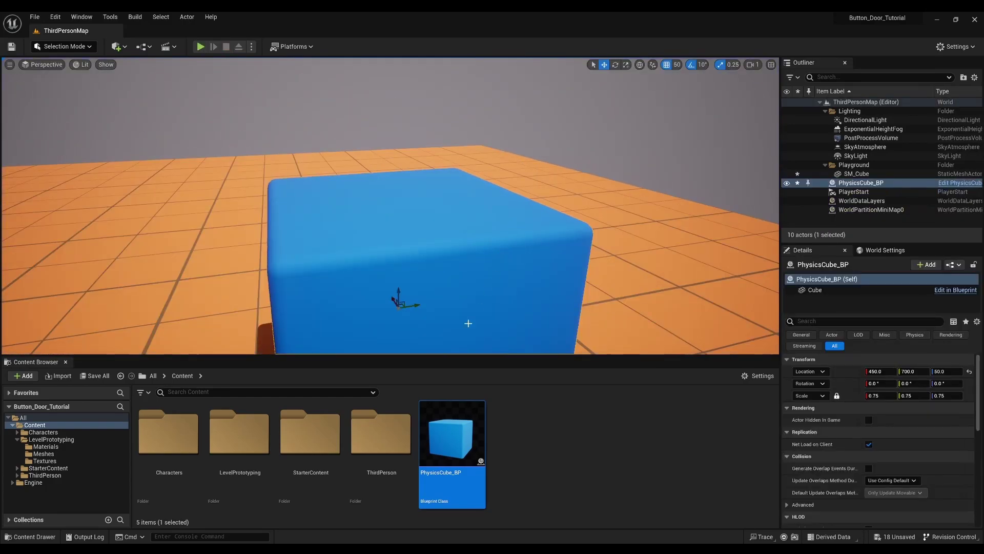
double_click(385, 444)
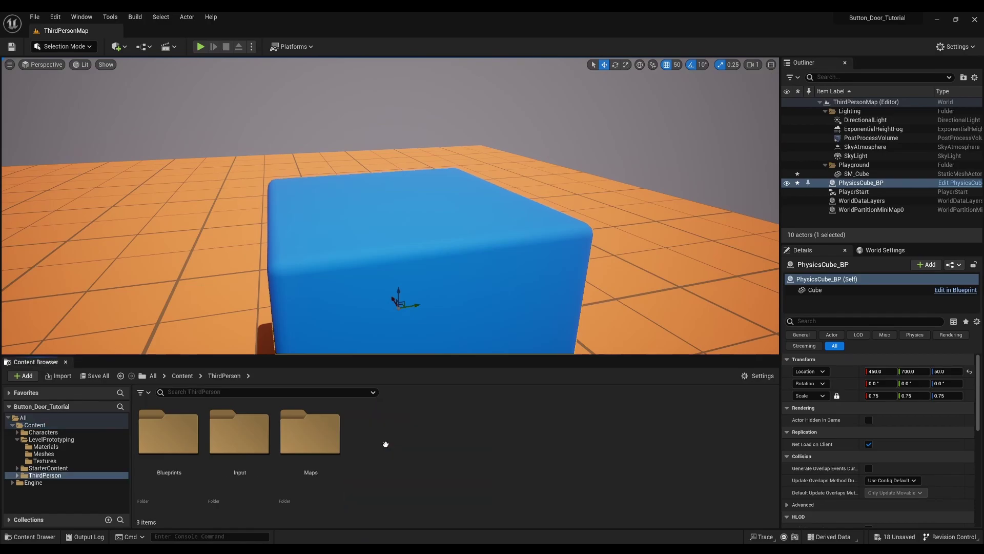
Open BP_ThirdPersonCharacter from Blueprints and add a Physics Handle component named PhysicsHandle
double_click(168, 451)
double_click(159, 458)
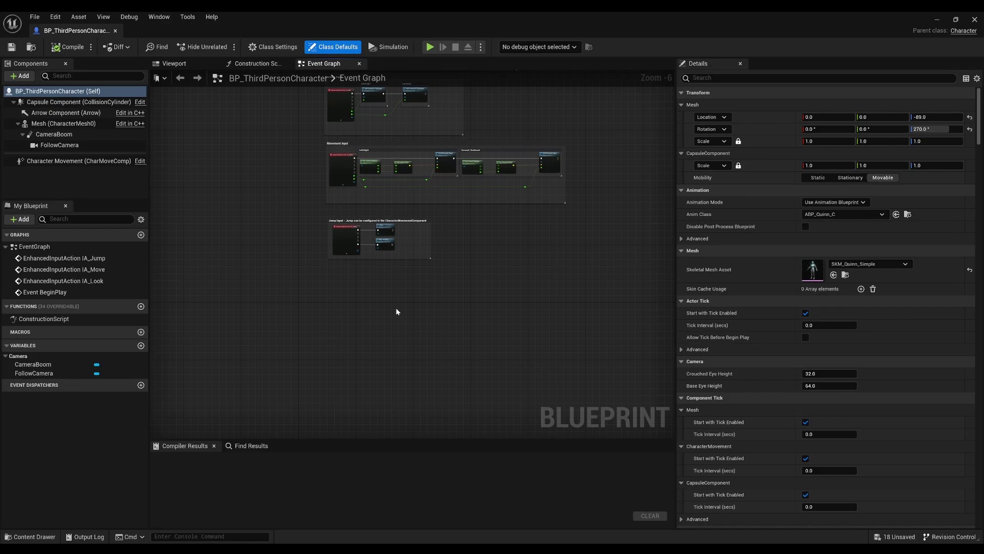
click(20, 81)
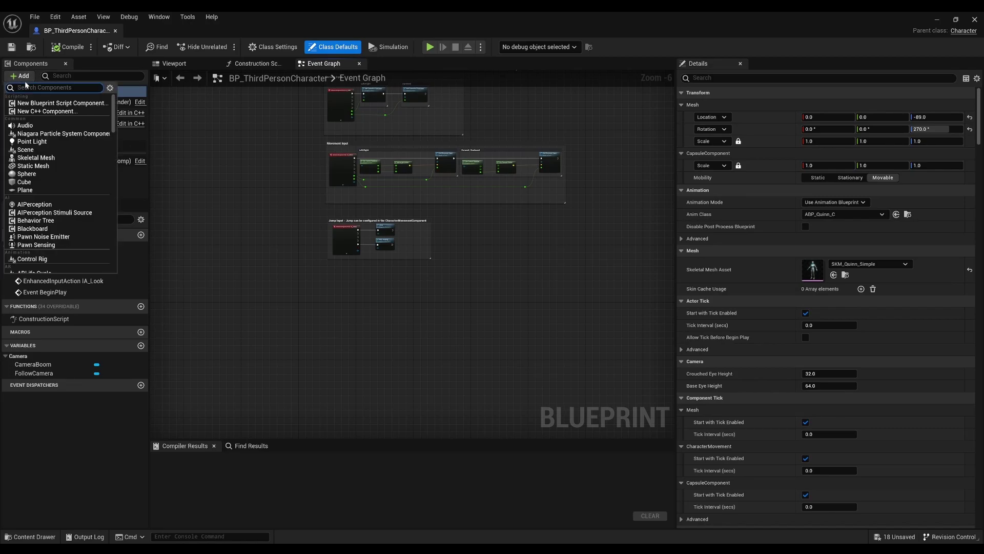
text(physic)
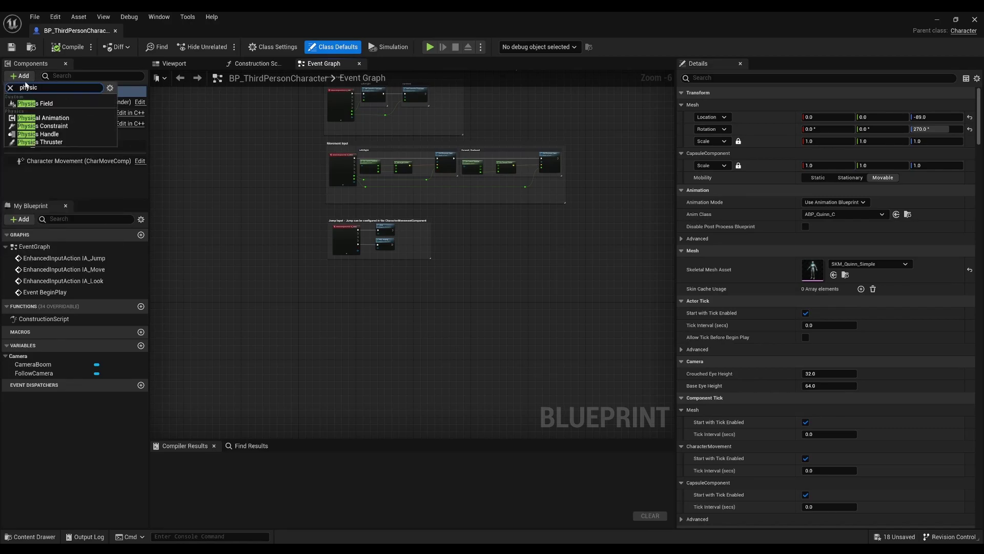
click(38, 134)
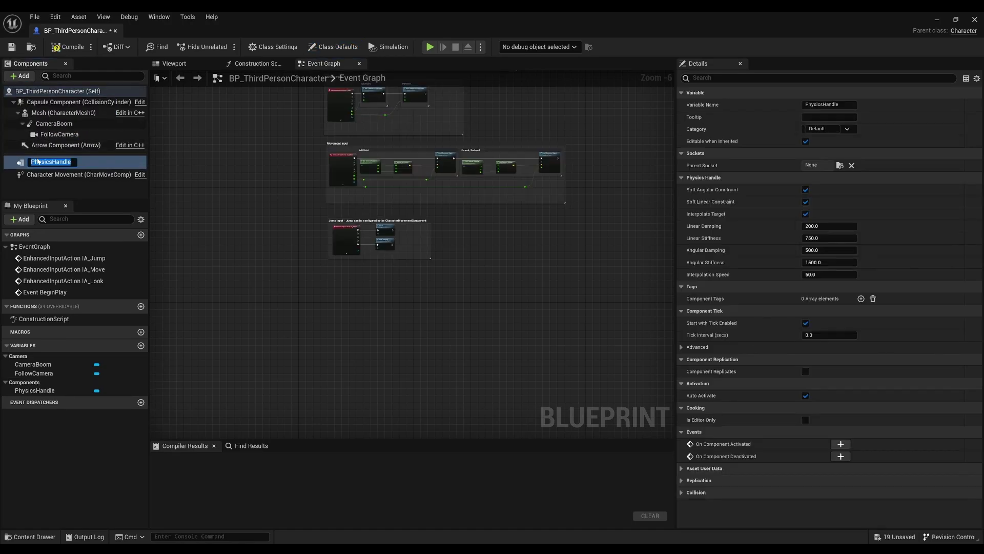
key(Return)
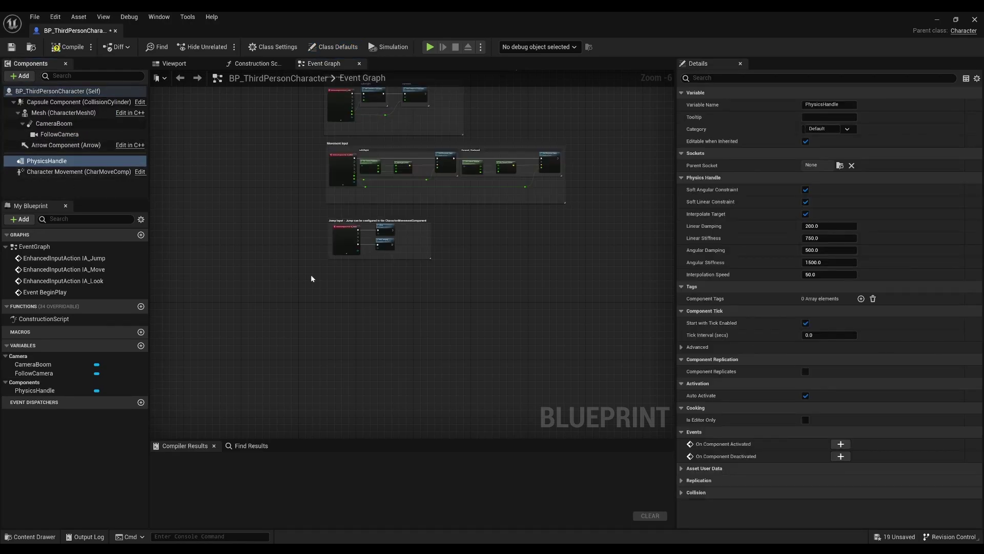
Add a Keyboard E event and connect a Branch node to its Pressed output
scroll(342, 290, up, 3)
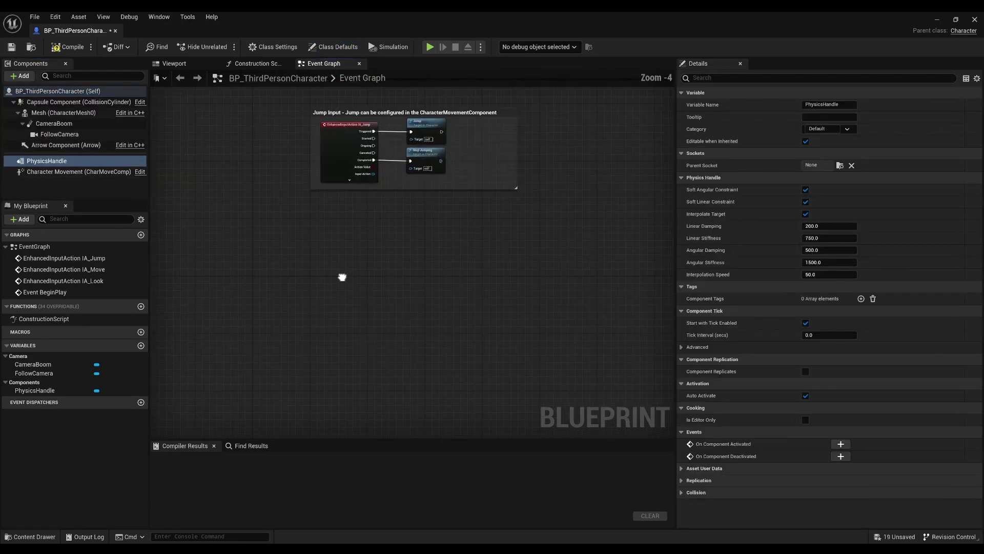
right_click(314, 248)
text(keyboard)
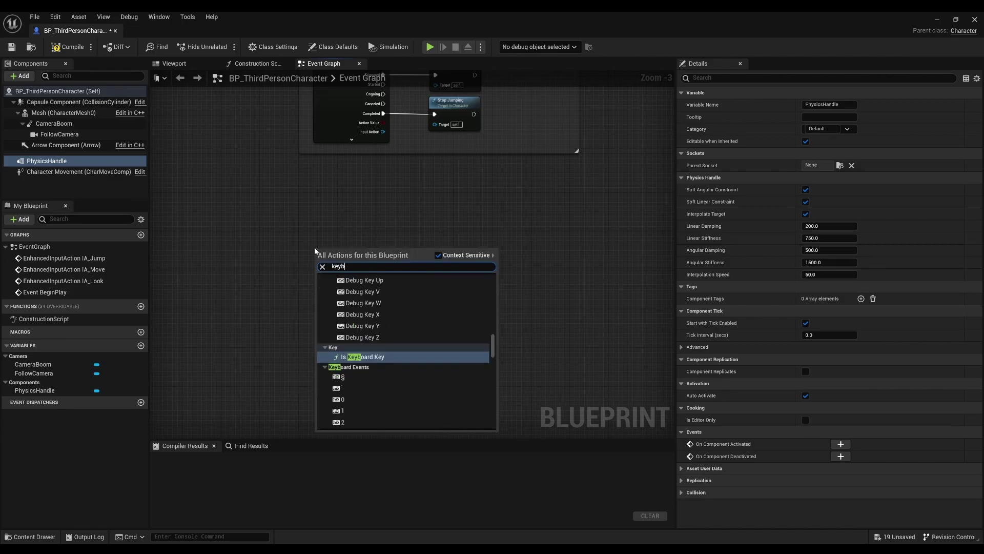
text( e)
scroll(359, 339, down, 5)
scroll(359, 336, down, 5)
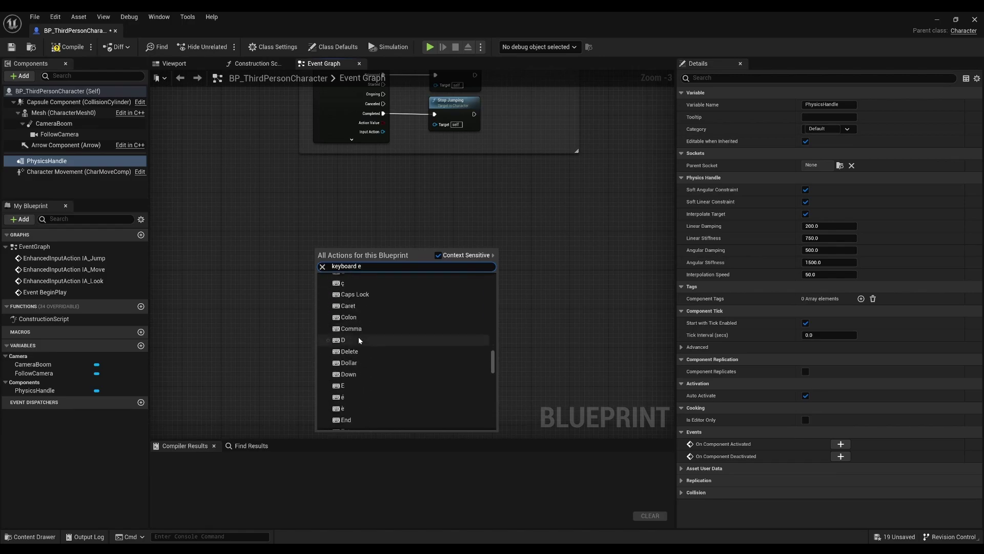
click(348, 385)
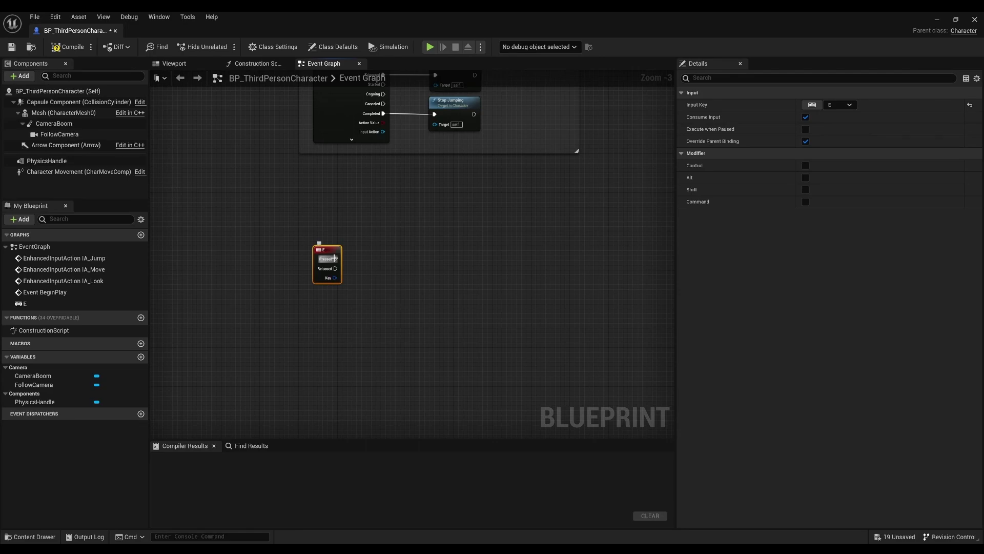
drag(334, 258, 365, 261)
text(branch)
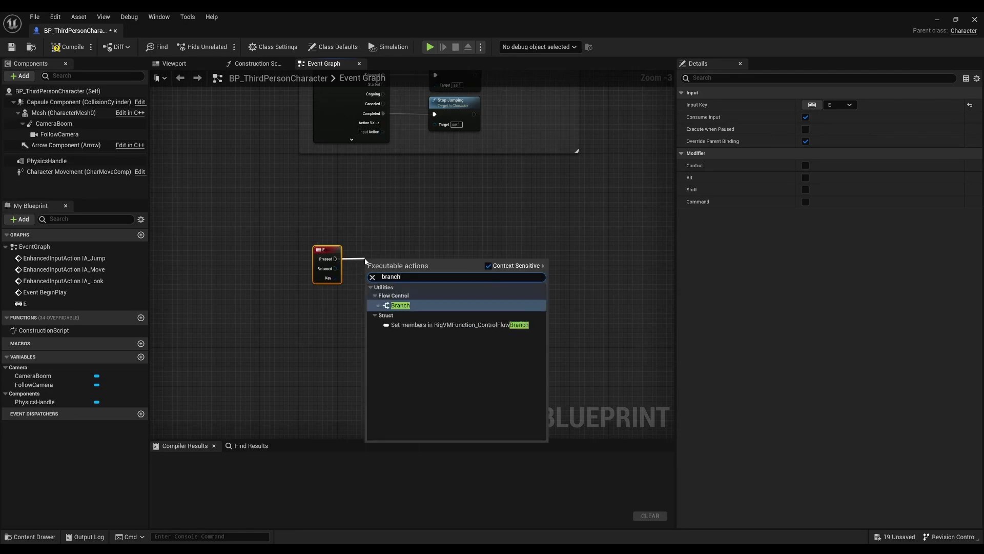
key(Return)
Promote the Branch condition to a Boolean variable named IsHolding and arrange the nodes
scroll(363, 294, up, 3)
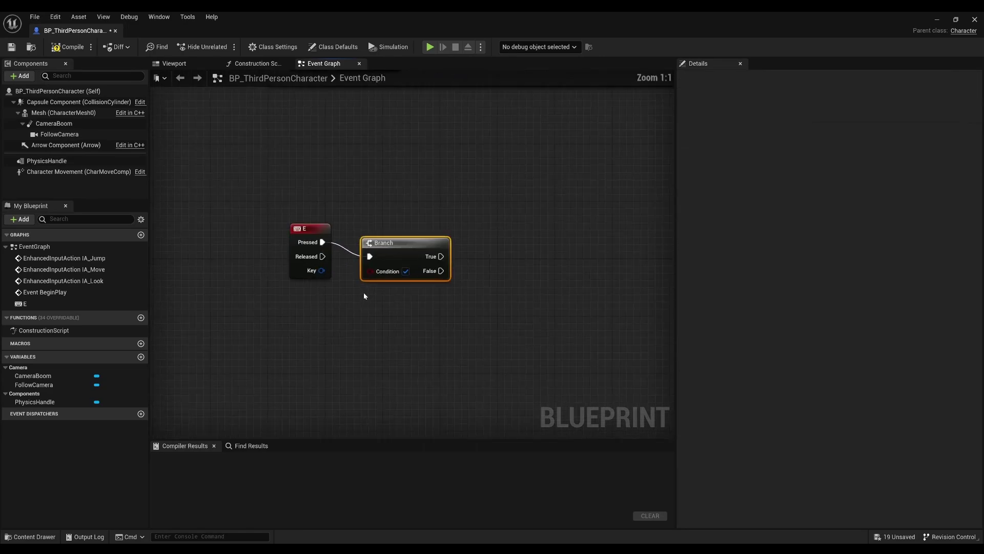
mouse_move(401, 248)
mouse_down()
mouse_move(433, 237)
mouse_move(353, 343)
mouse_up()
click(355, 385)
text(IsHolding)
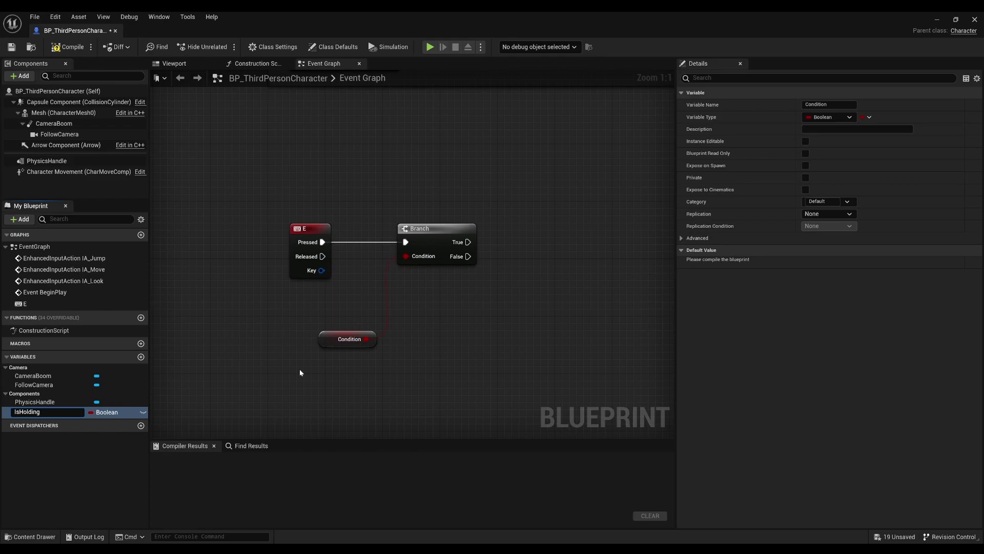
key(Return)
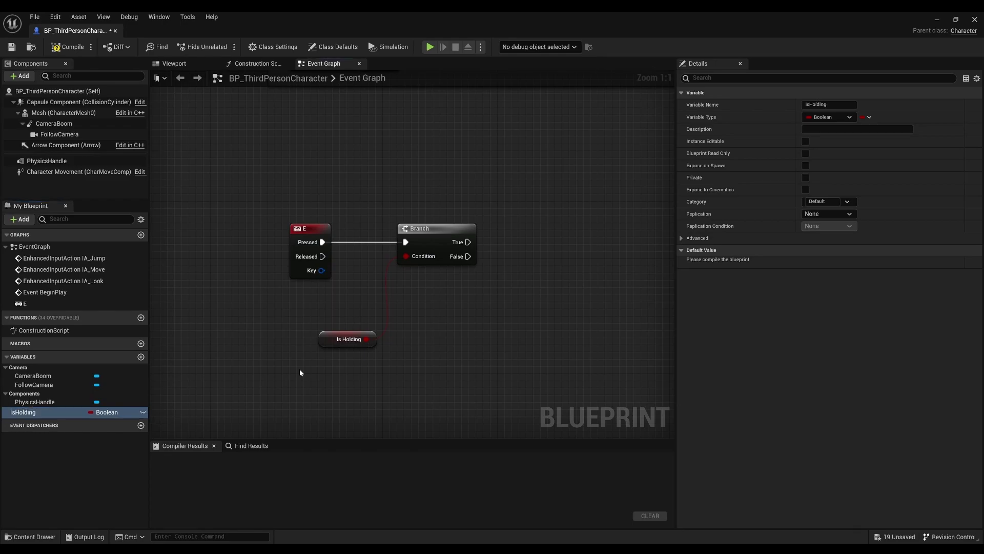
drag(323, 342, 273, 306)
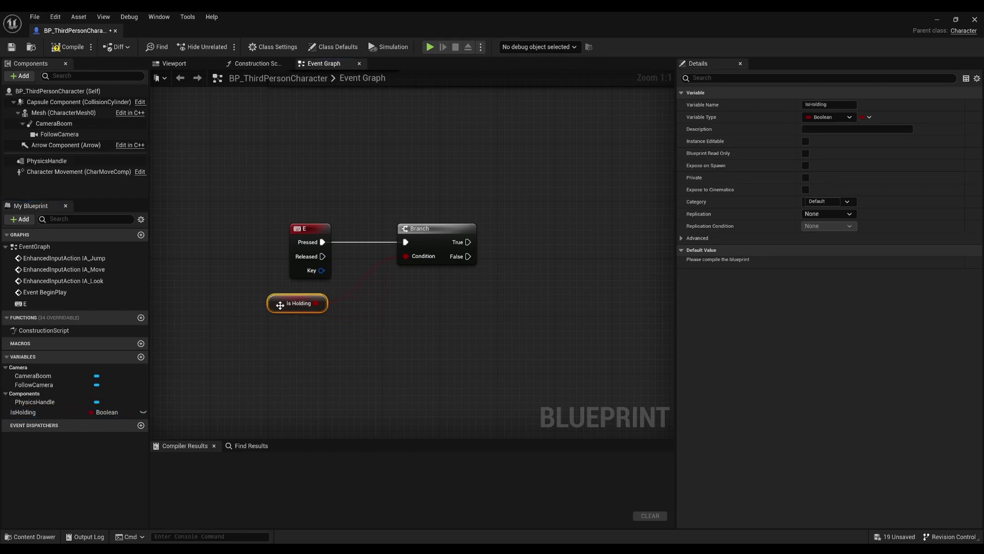
drag(431, 241, 395, 241)
right_drag(461, 261, 280, 262)
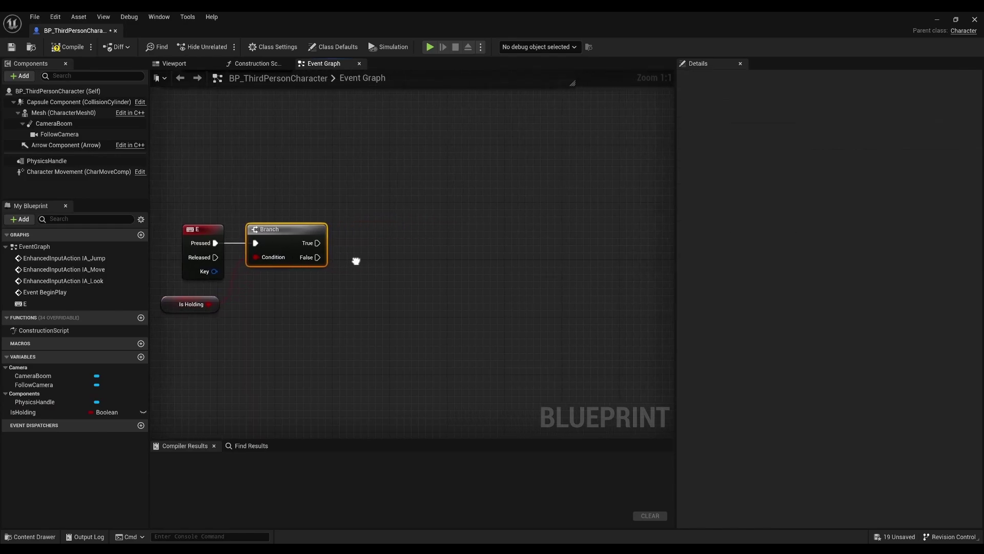
Add a Line Trace By Channel node driven by the Branch's False output
drag(284, 260, 560, 262)
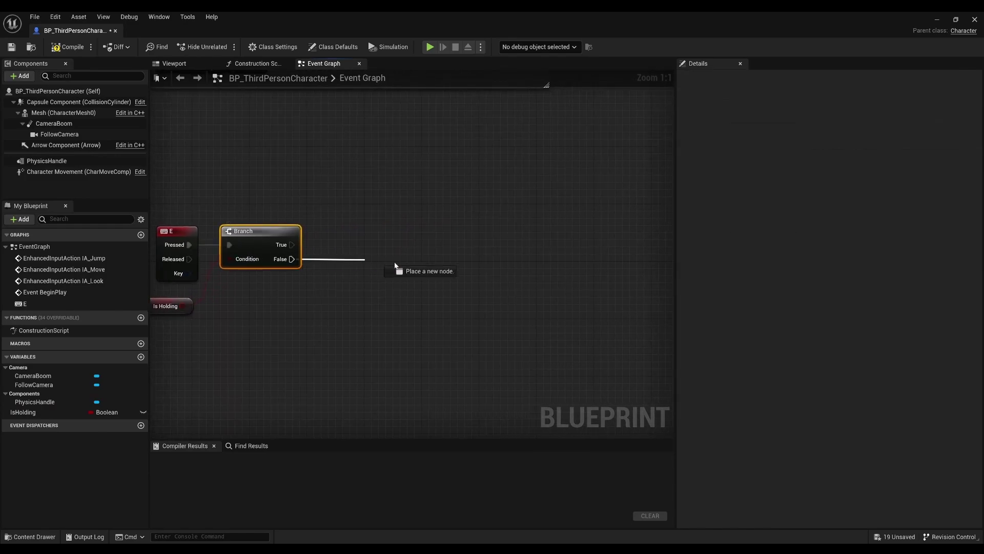
text(linetrace)
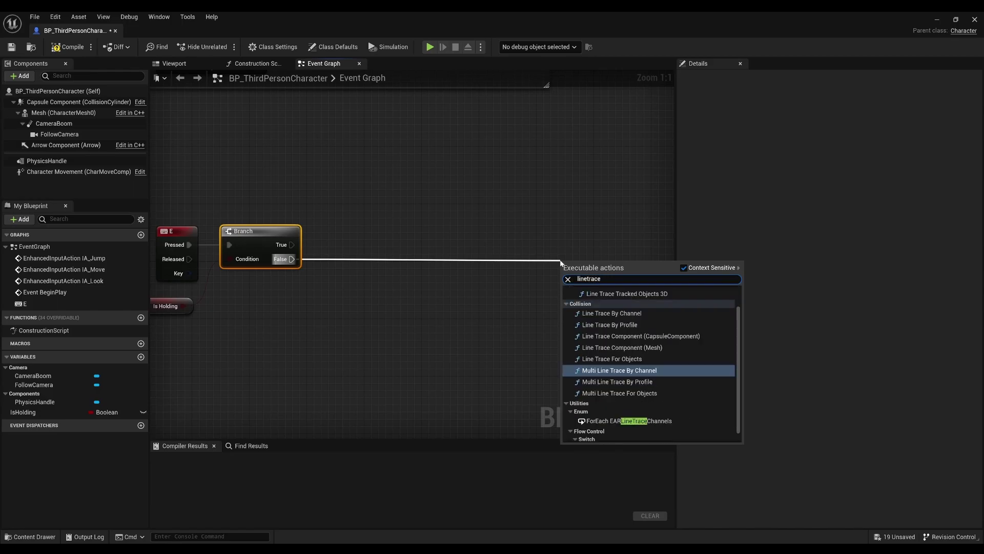
click(610, 313)
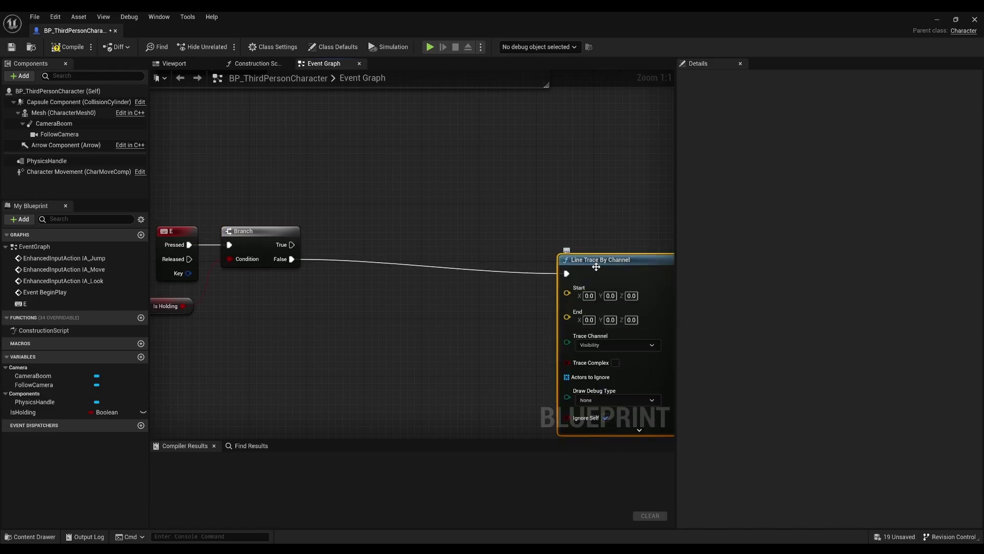
mouse_move(605, 264)
mouse_down()
mouse_move(417, 247)
mouse_move(460, 255)
mouse_up()
right_drag(327, 288, 475, 243)
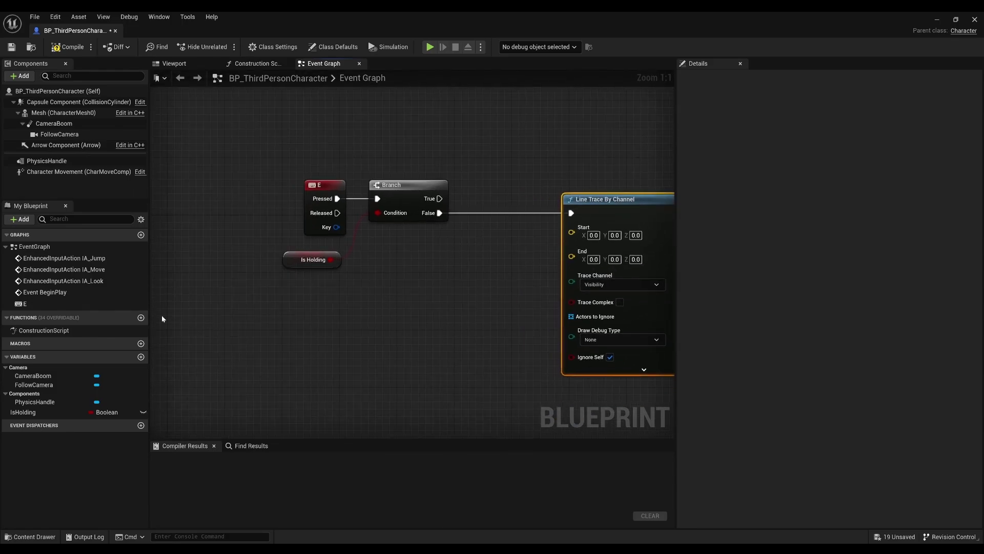
Feed the Follow Camera's Get World Location into the line trace's Start input
click(56, 134)
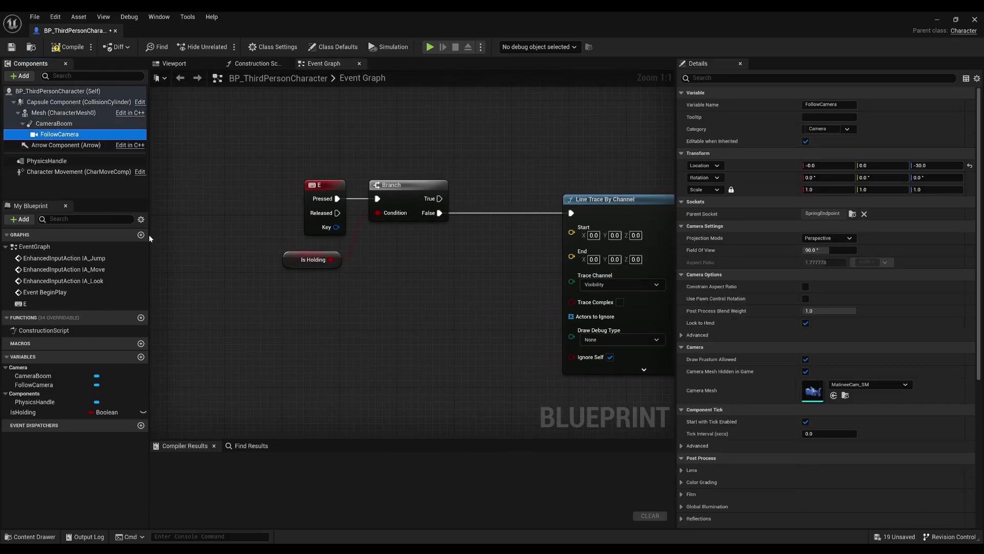
mouse_move(149, 235)
mouse_down()
mouse_move(204, 306)
mouse_move(238, 301)
mouse_up()
text(getwor)
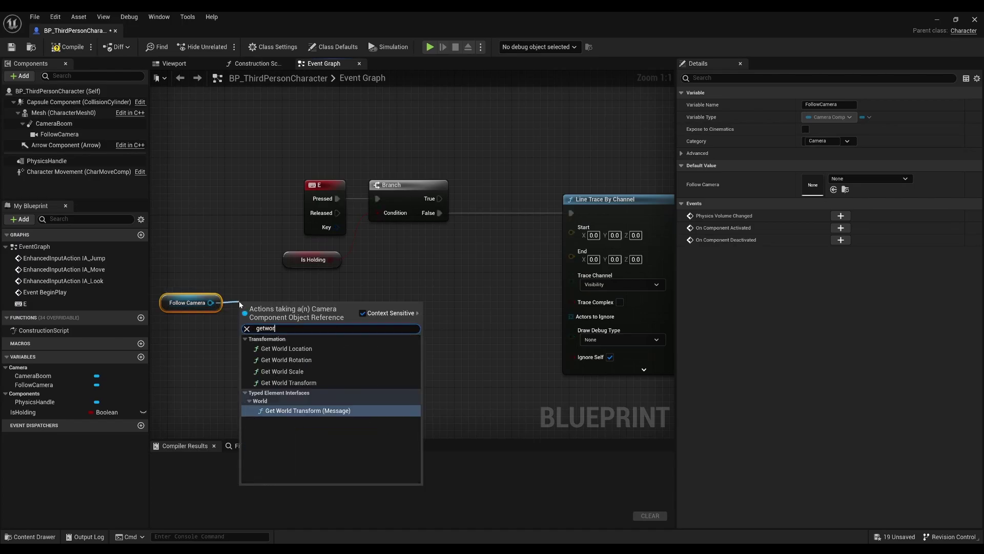
text(ldloc)
key(Return)
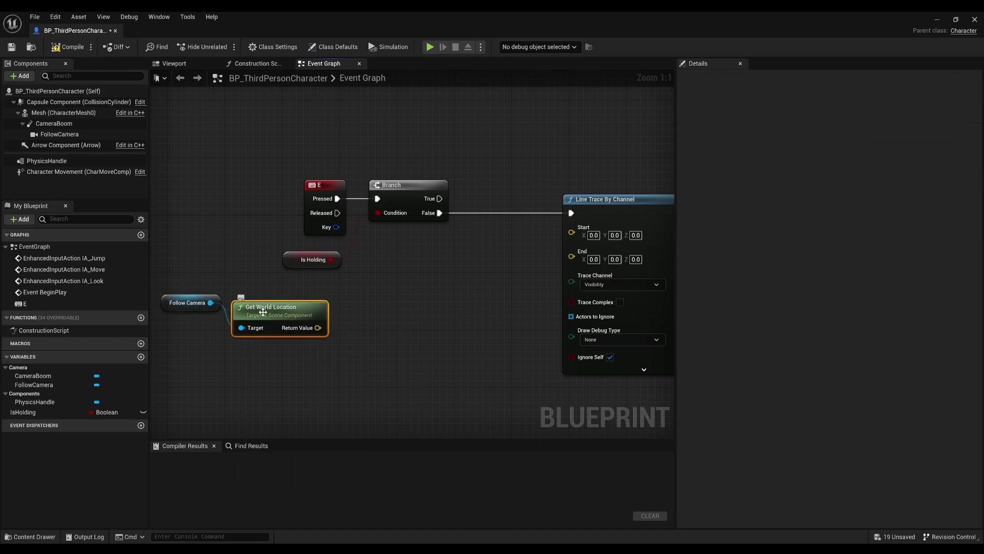
drag(263, 312, 277, 290)
mouse_move(333, 306)
mouse_down()
mouse_move(467, 282)
mouse_move(571, 227)
mouse_up()
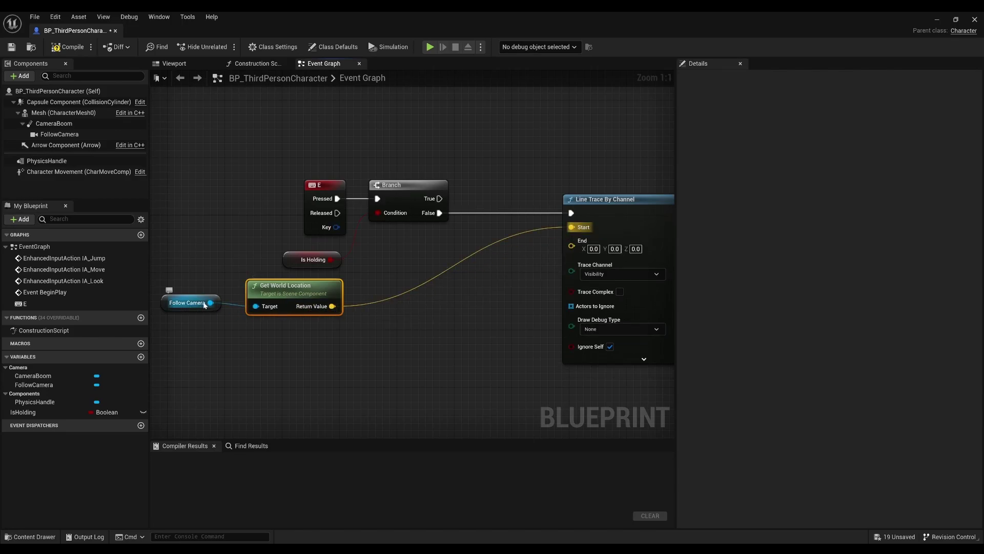
drag(210, 303, 232, 340)
Add a Get Forward Vector node for the Follow Camera and position it
text(get)
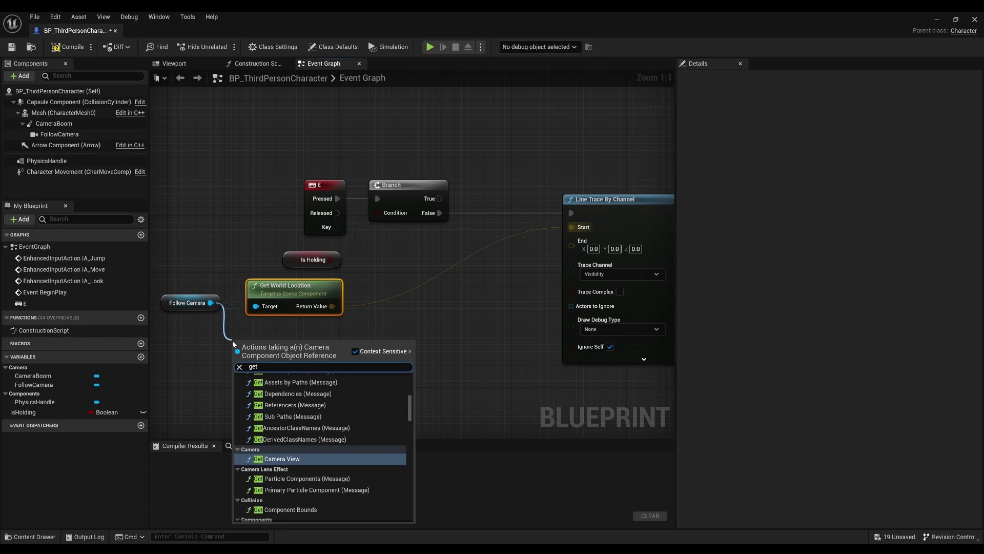
text(forward)
key(Return)
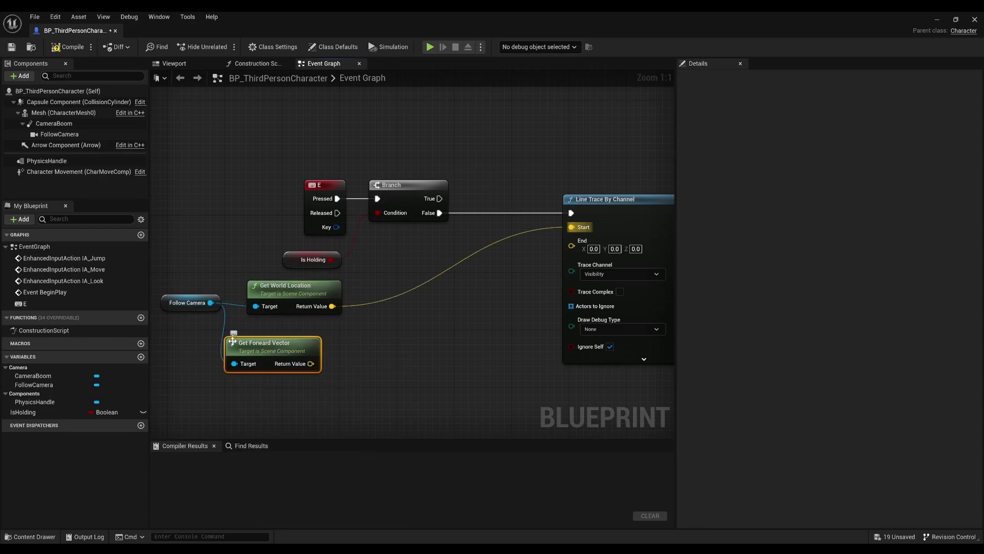
drag(251, 354, 408, 347)
Feed the forward vector into a Multiply node with a float second input of 250.0
text(*)
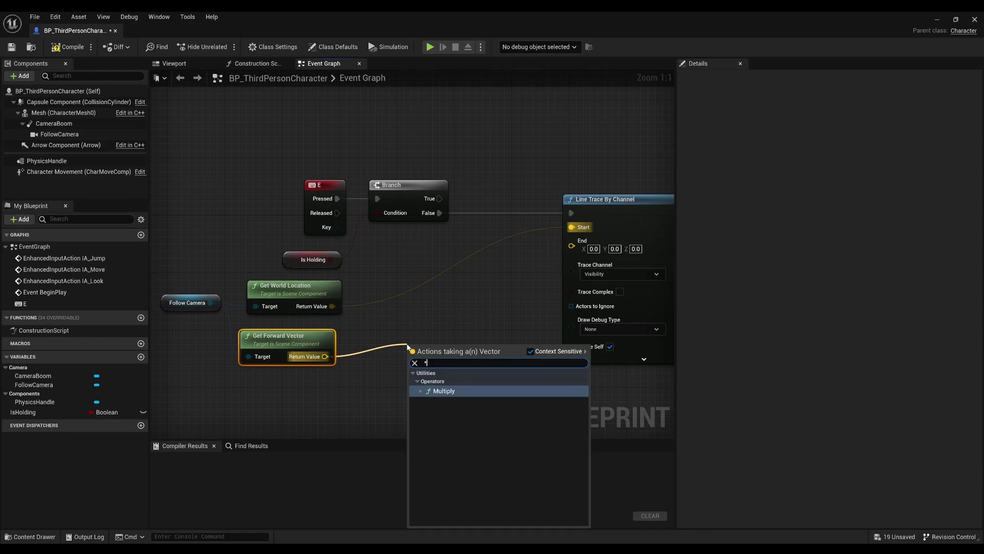
key(Return)
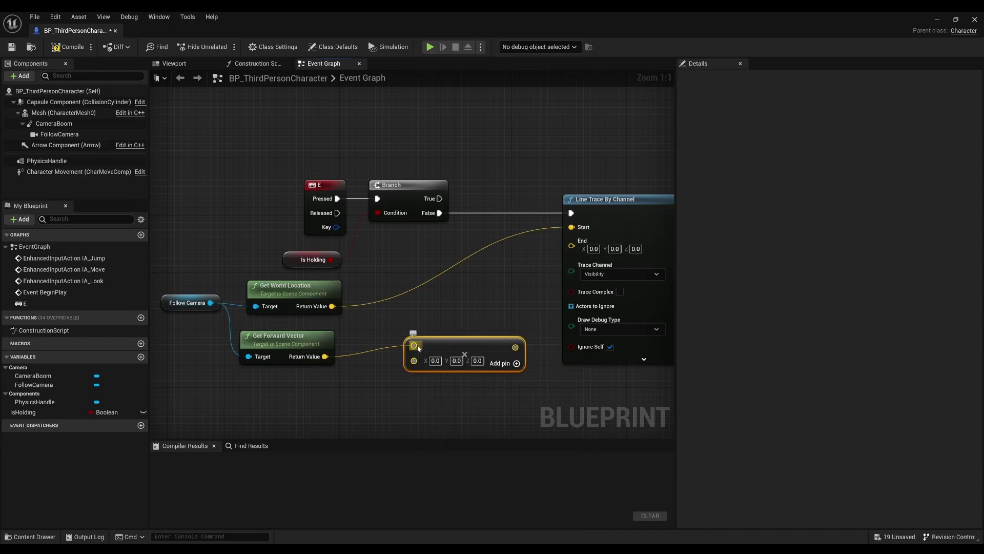
right_click(414, 361)
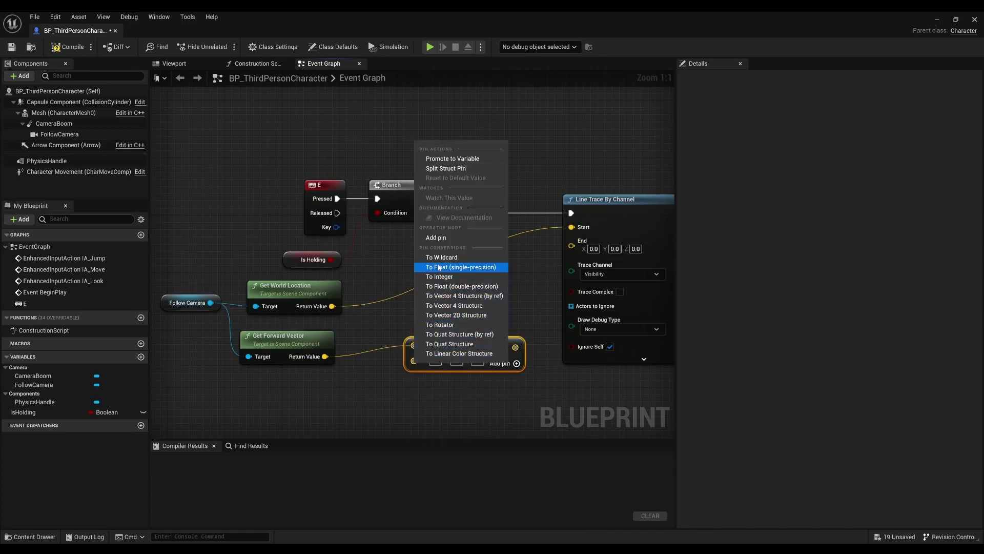
click(443, 287)
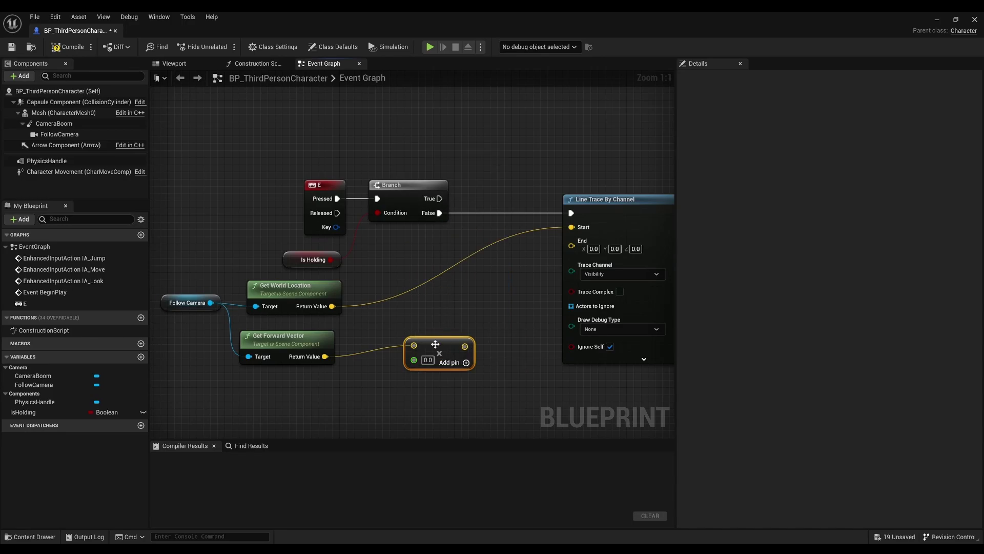
drag(432, 343, 389, 345)
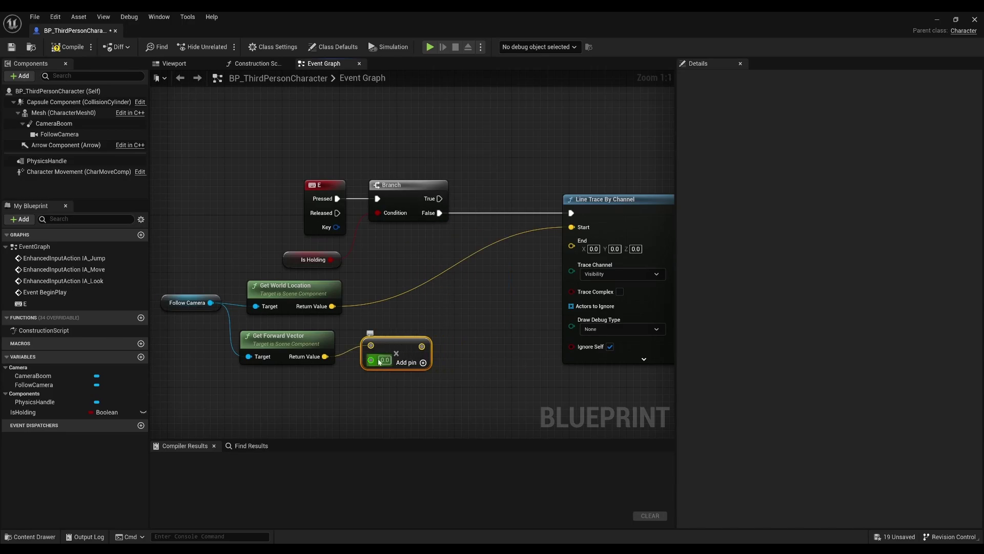
click(385, 360)
text(250.0)
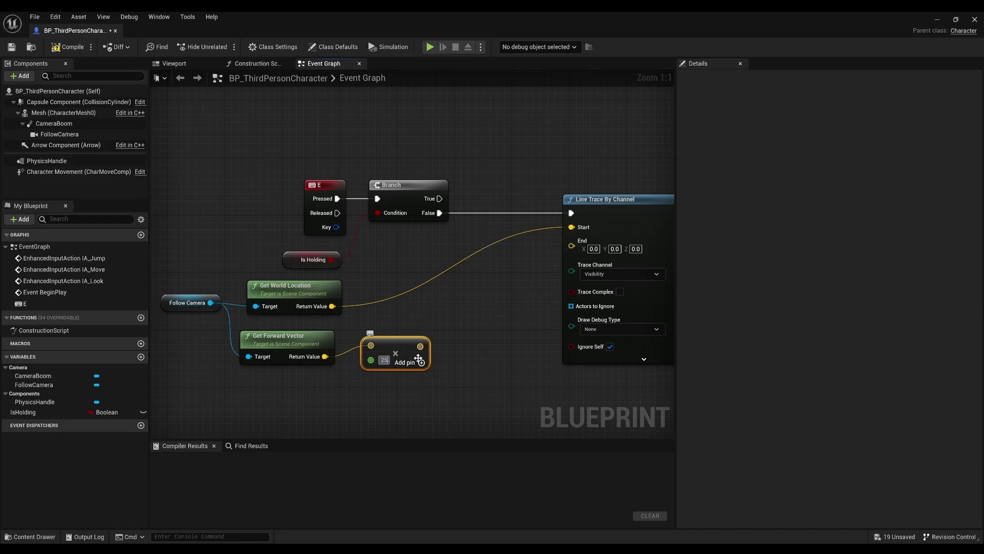
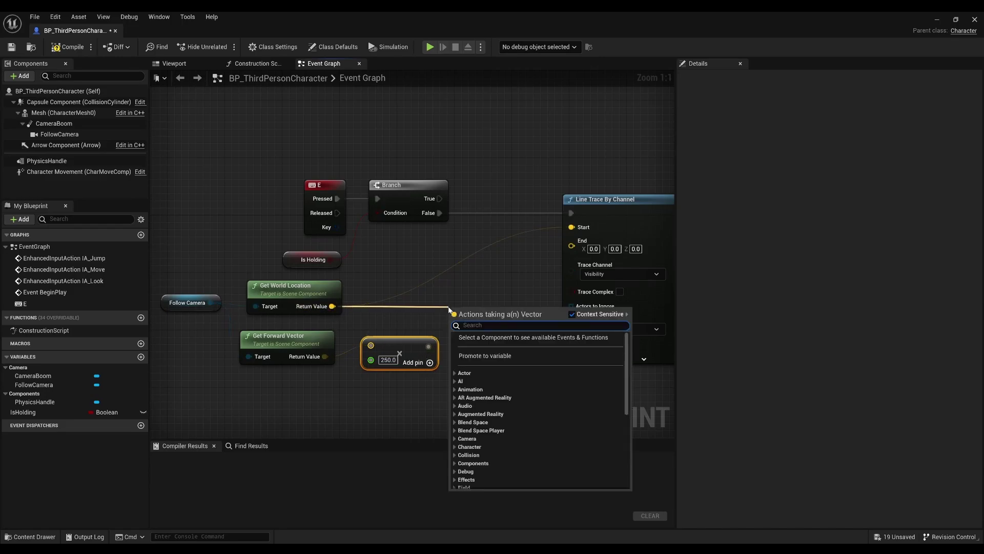
Add the scaled forward vector to the camera location and feed the sum into the Line Trace End
text(+)
key(Return)
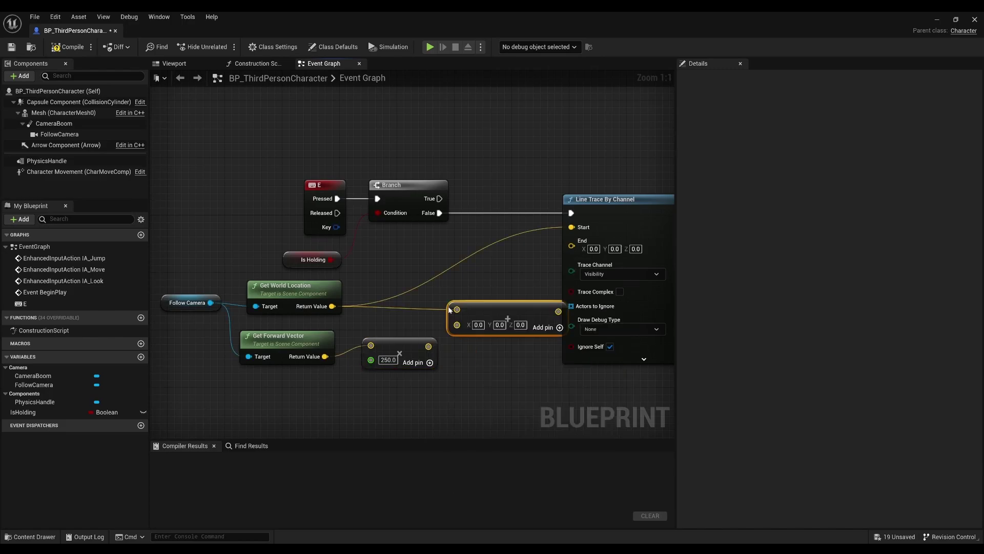
drag(456, 324, 429, 347)
drag(501, 310, 572, 245)
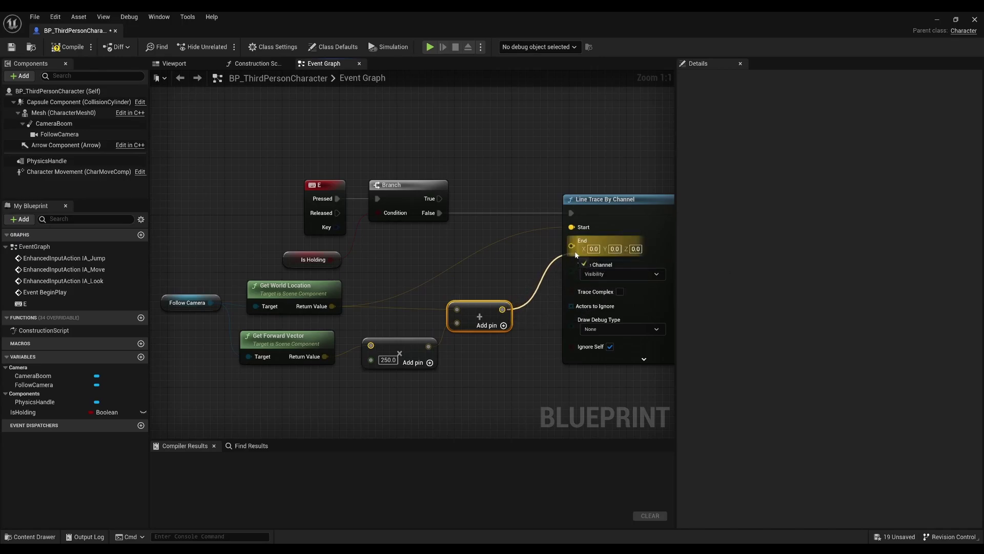
right_drag(580, 295, 495, 302)
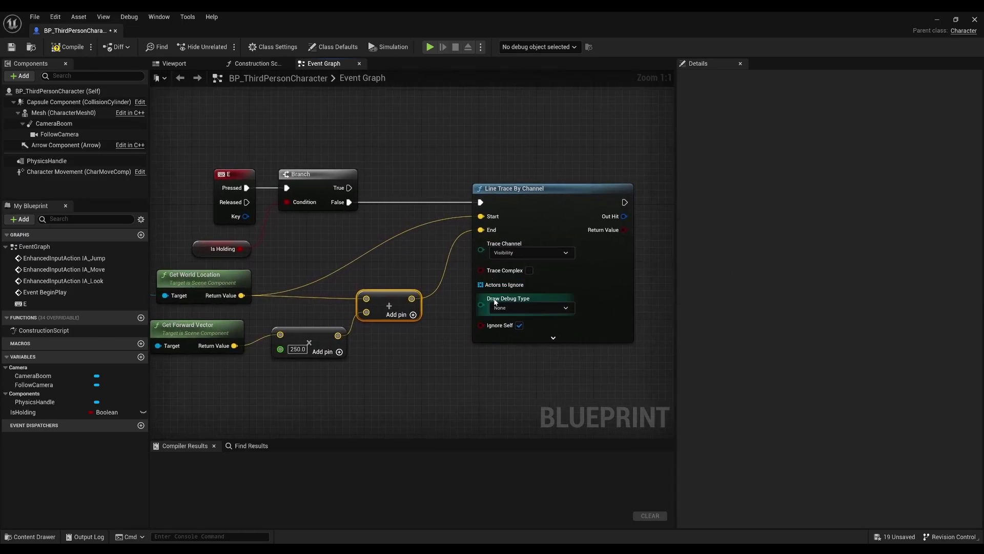
Set the line trace's Draw Debug Type to Persistent and compile
click(498, 310)
click(497, 334)
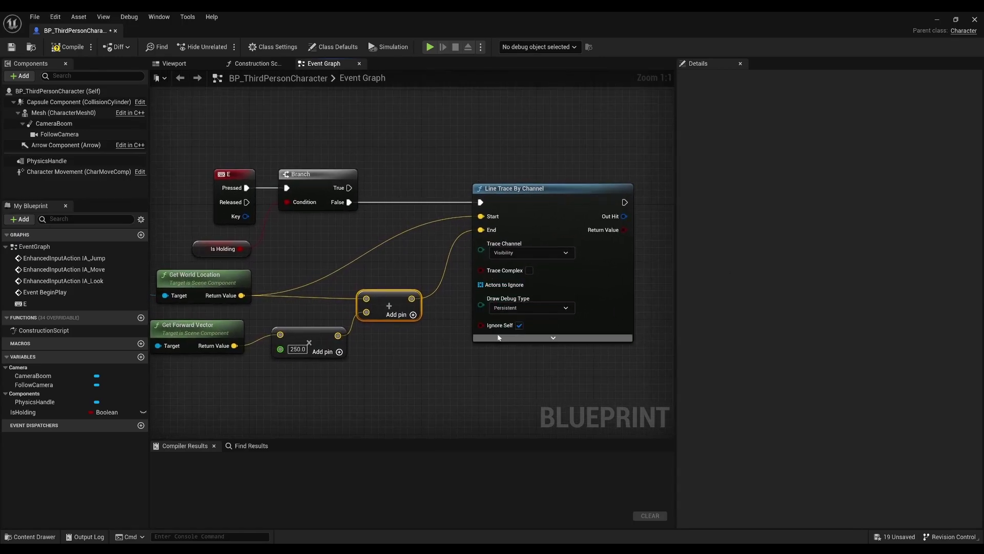
click(63, 50)
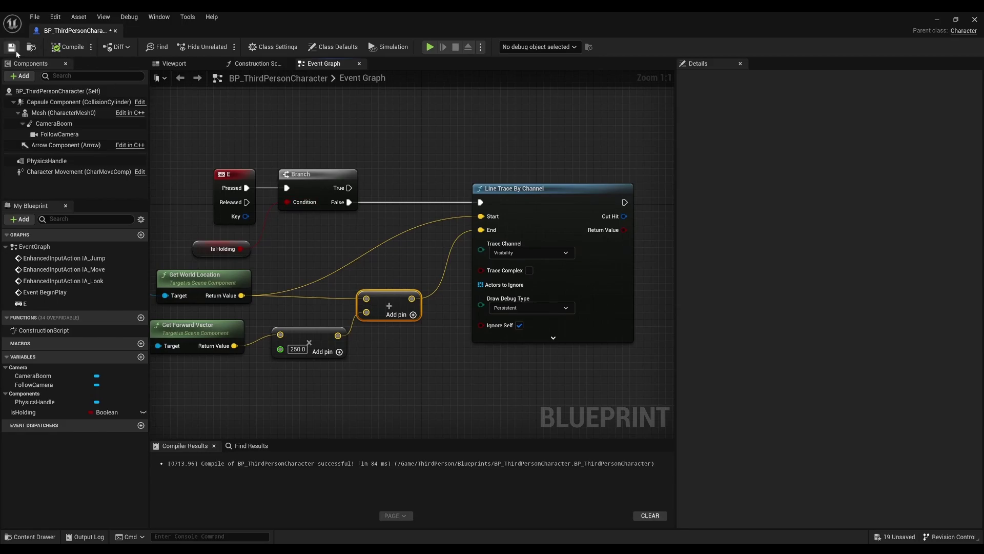
Make IsHolding default to false, recompile, and minimize the Blueprint editor
click(23, 412)
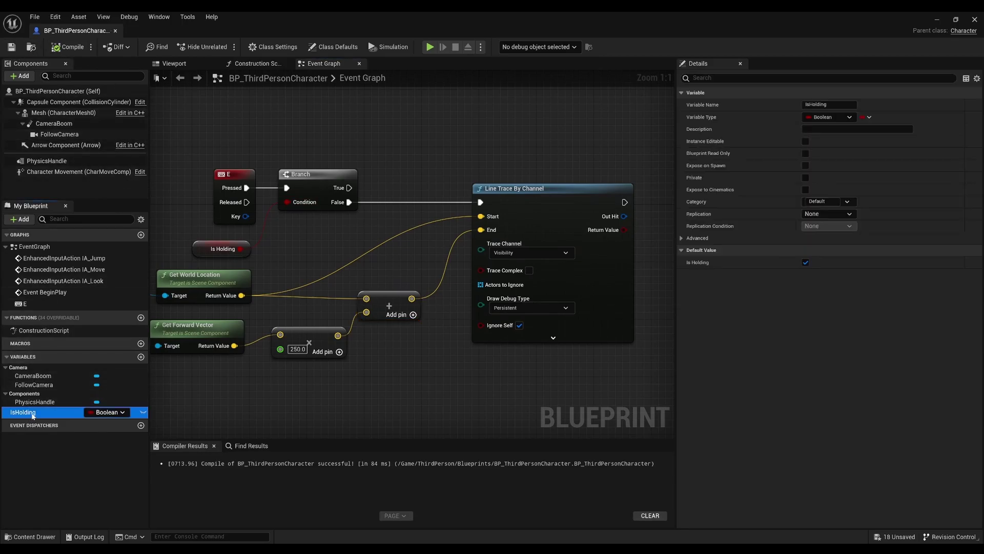
click(804, 262)
click(805, 262)
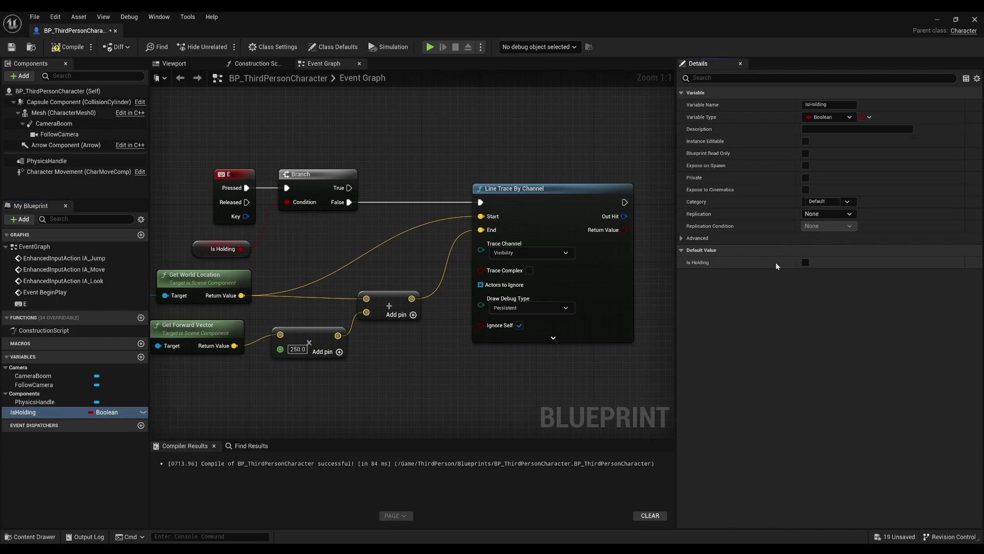
click(63, 49)
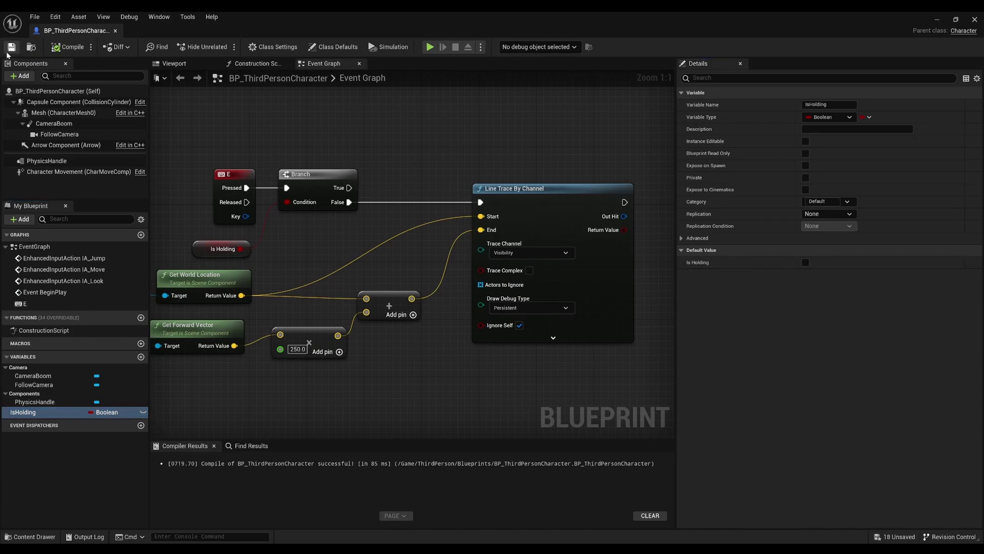
click(937, 19)
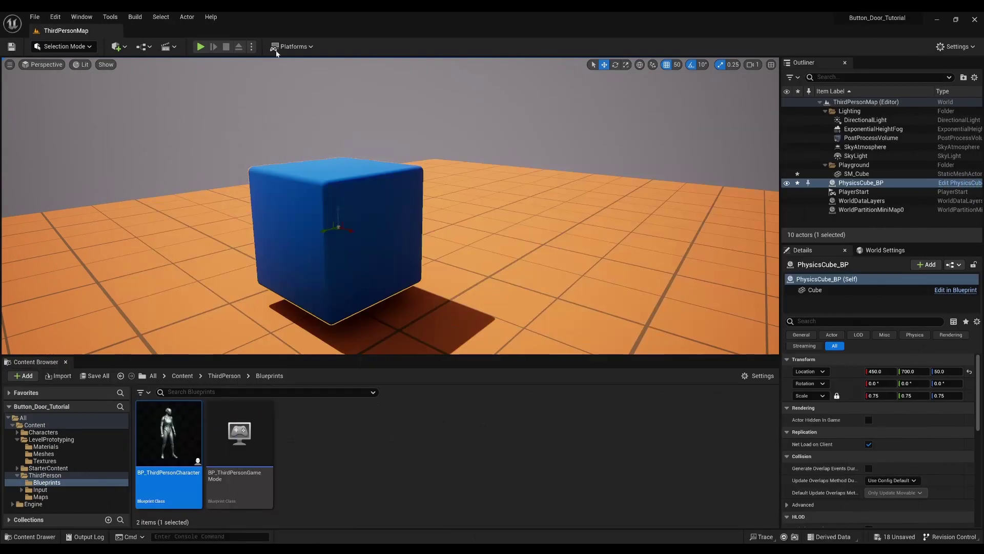
Play the level, walking toward and away from the cube to watch the red traces, then stop
click(199, 47)
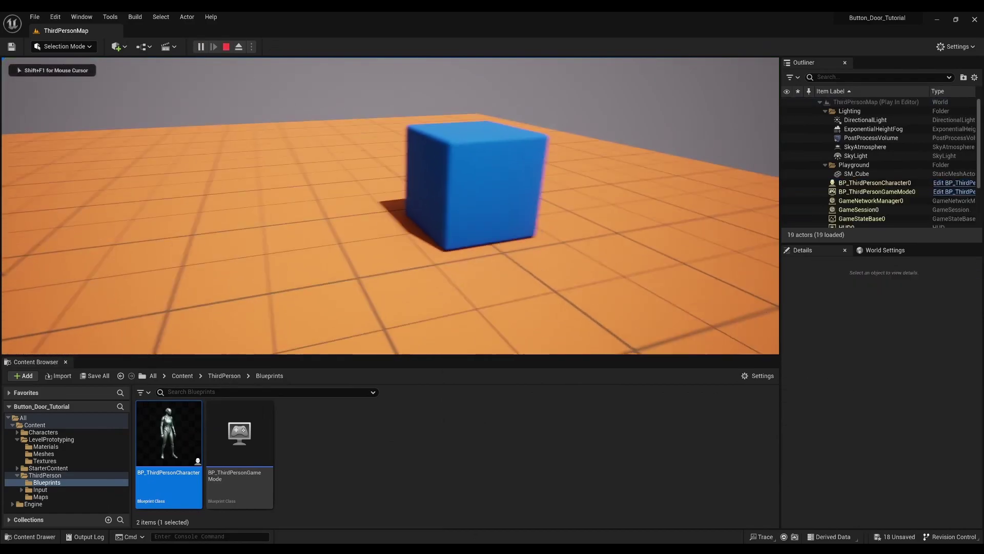
key(w)
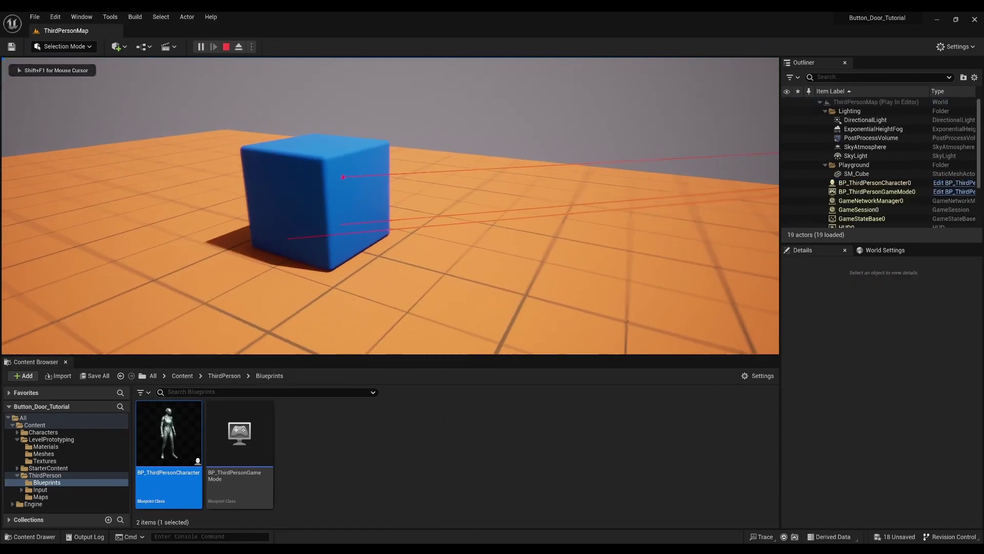
key(w)
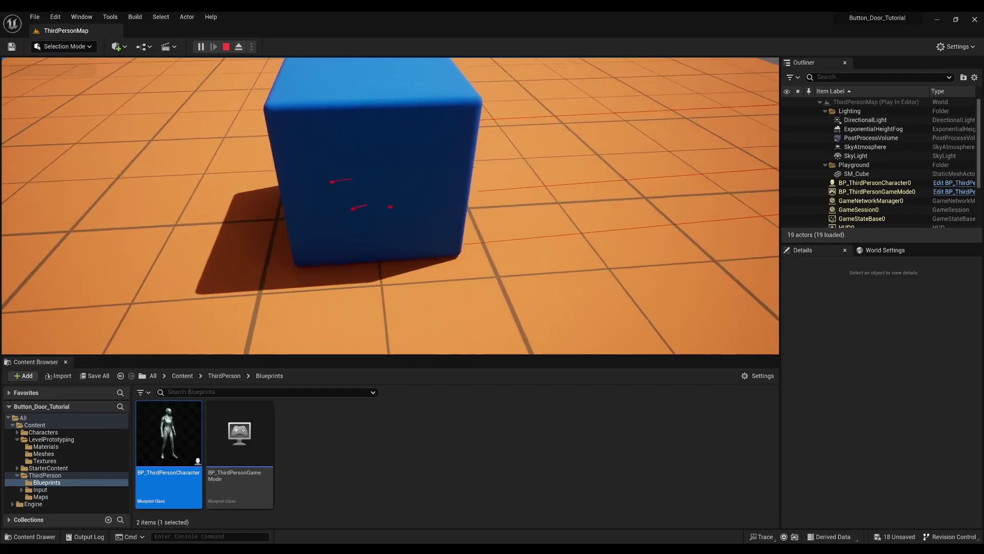
key(s)
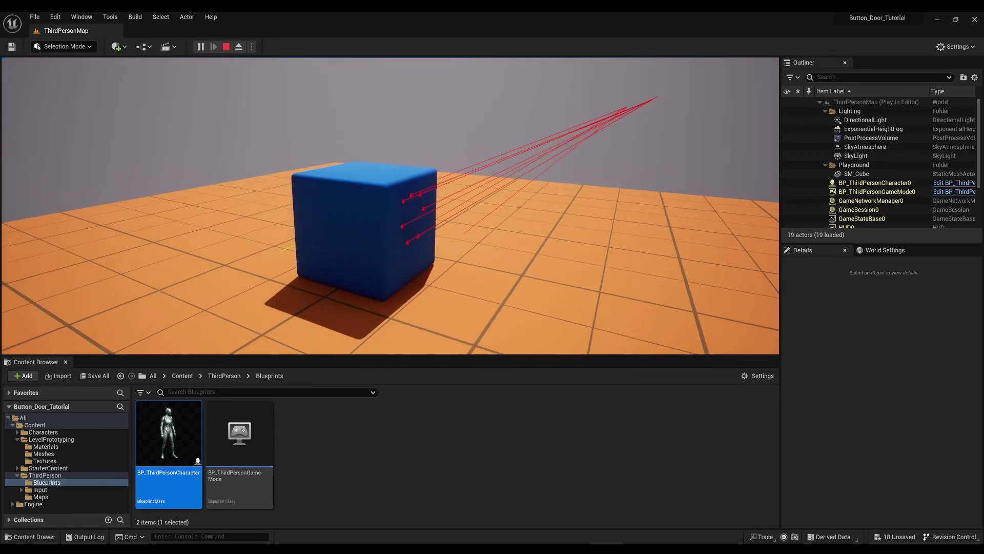
key(Escape)
Reopen BP_ThirdPersonCharacter and add a Branch on the line trace's Return Value
double_click(160, 435)
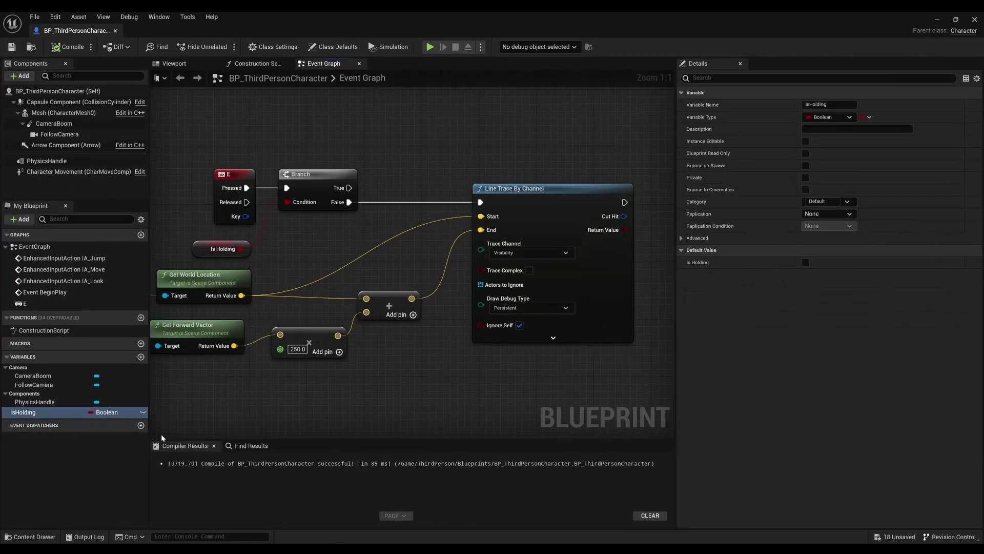
right_drag(512, 346, 357, 247)
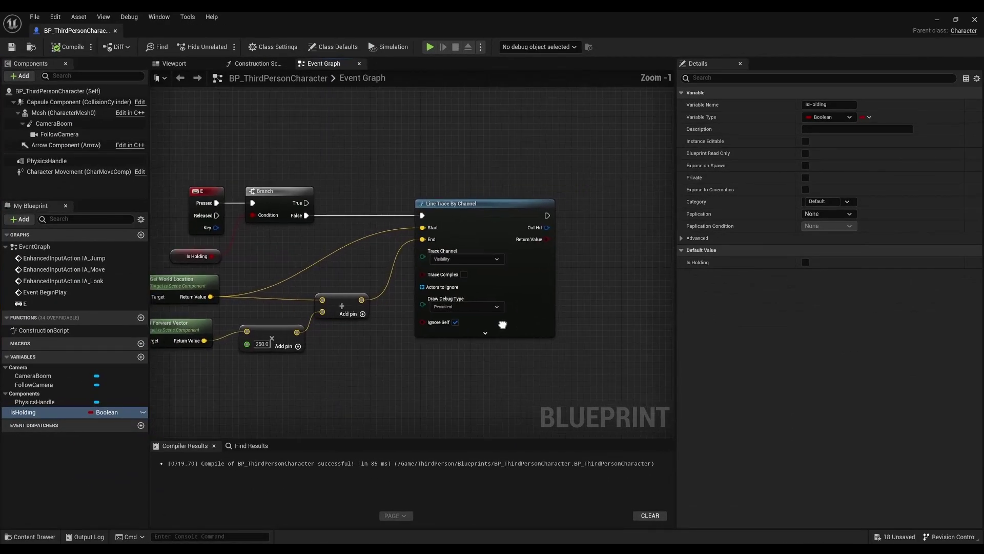
scroll(357, 248, down, 1)
scroll(341, 231, up, 1)
drag(340, 231, 415, 221)
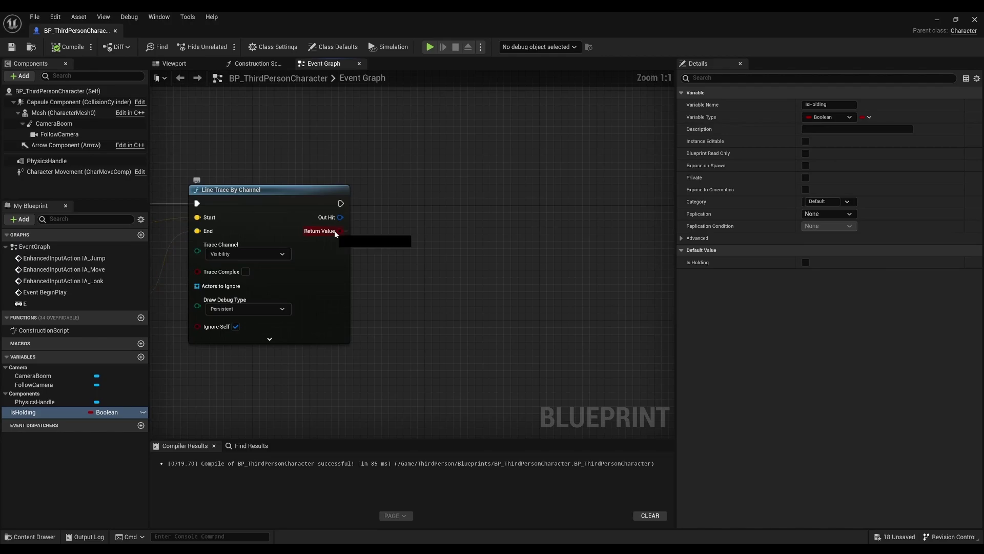
text(branch)
key(Return)
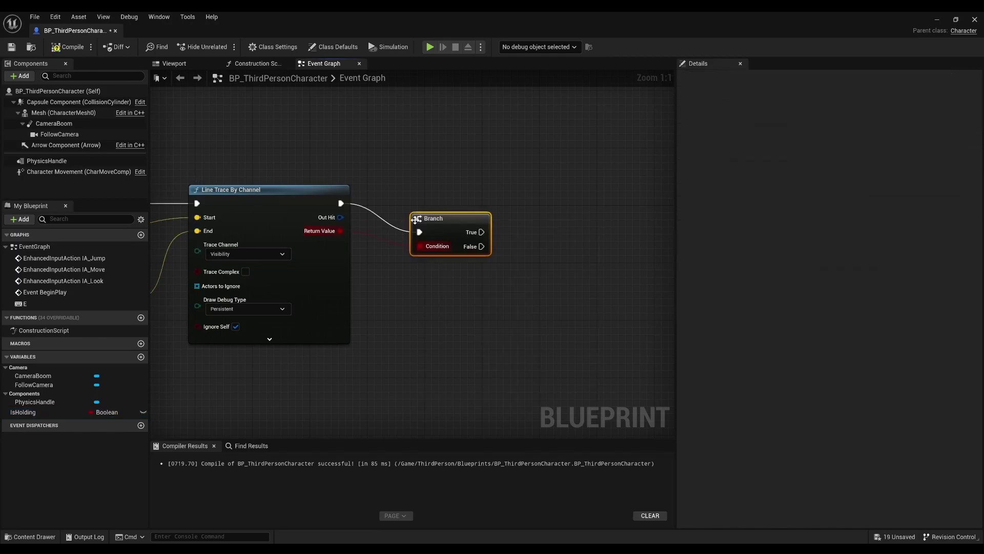
drag(436, 224, 430, 196)
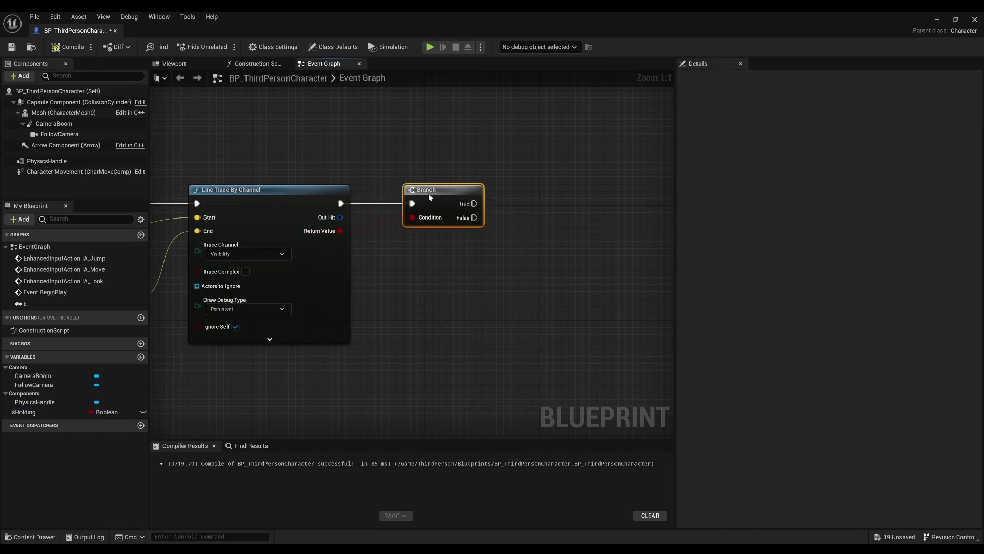
Add an expanded Break Hit Result node on the trace's Out Hit, placed under the Branch
drag(340, 217, 413, 294)
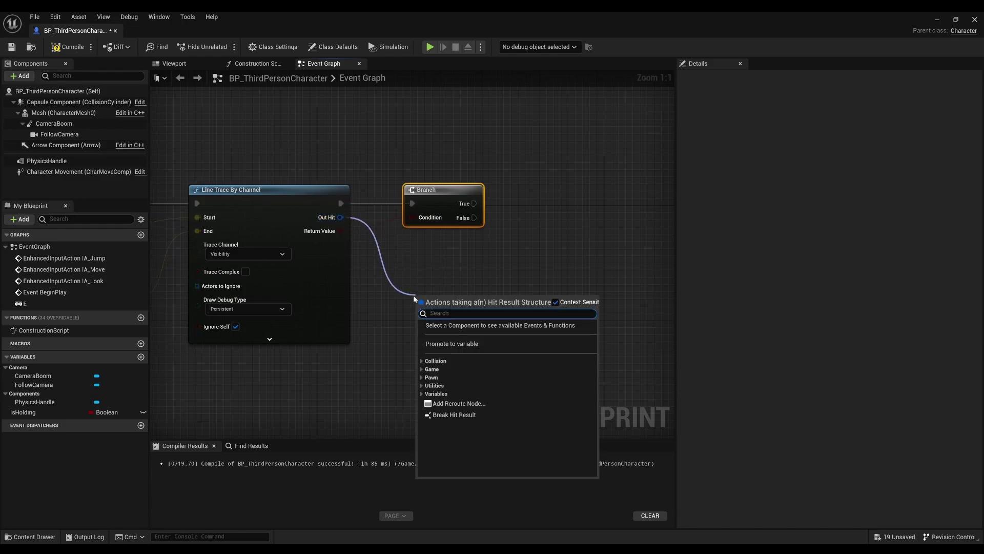
text(break)
key(Return)
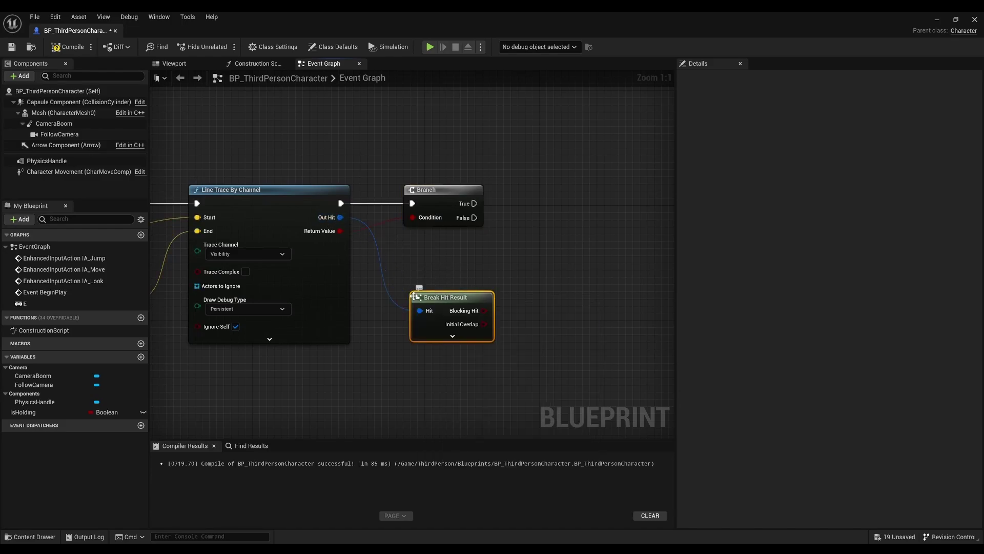
click(450, 336)
drag(442, 298, 437, 250)
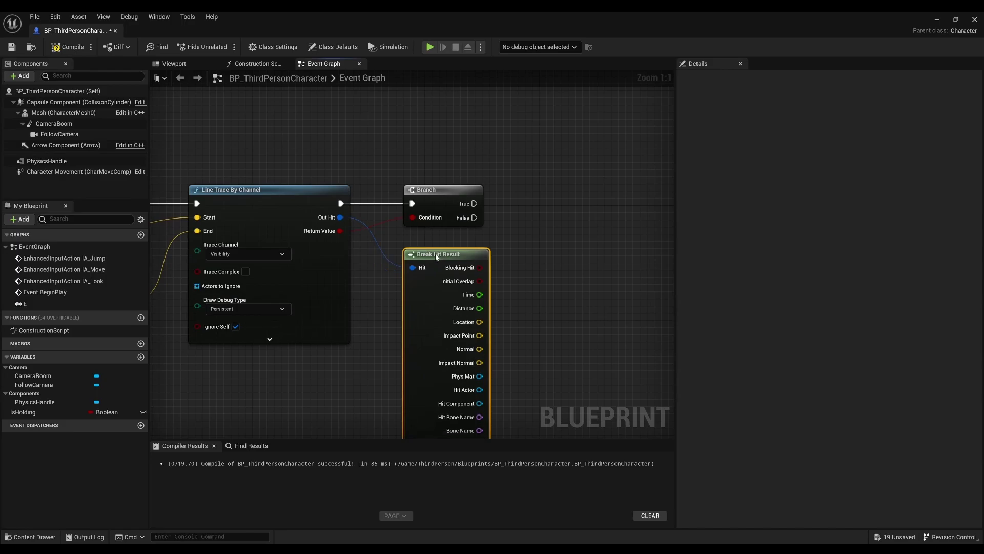
right_drag(486, 301, 400, 224)
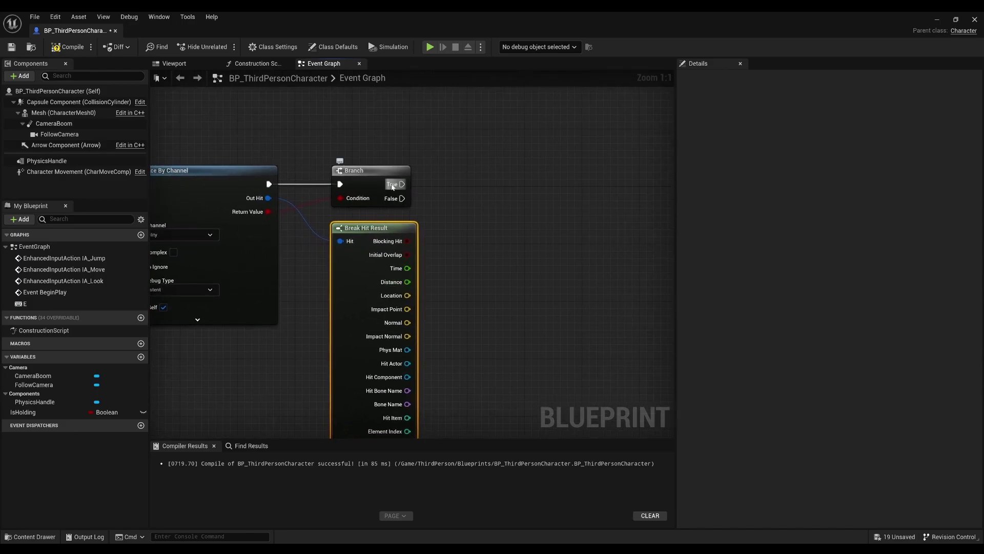
Chain a second Branch off the first Branch's True output
drag(393, 186, 542, 184)
text(bra)
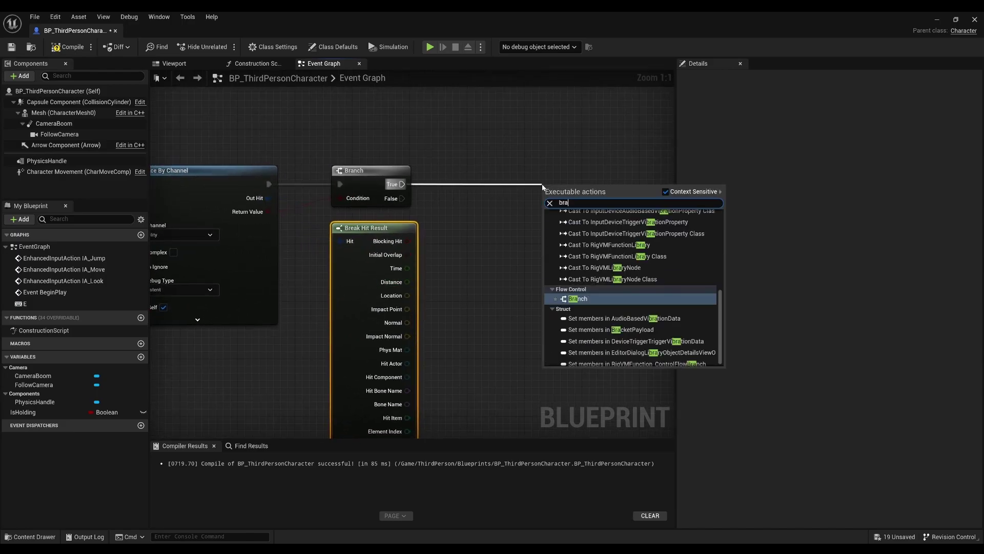
text(nch)
key(Return)
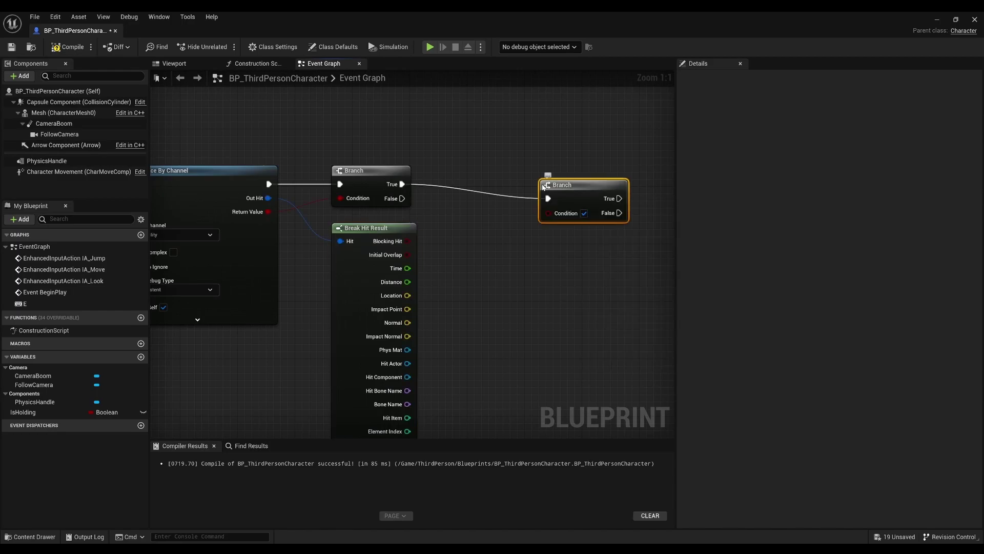
right_drag(472, 236, 405, 202)
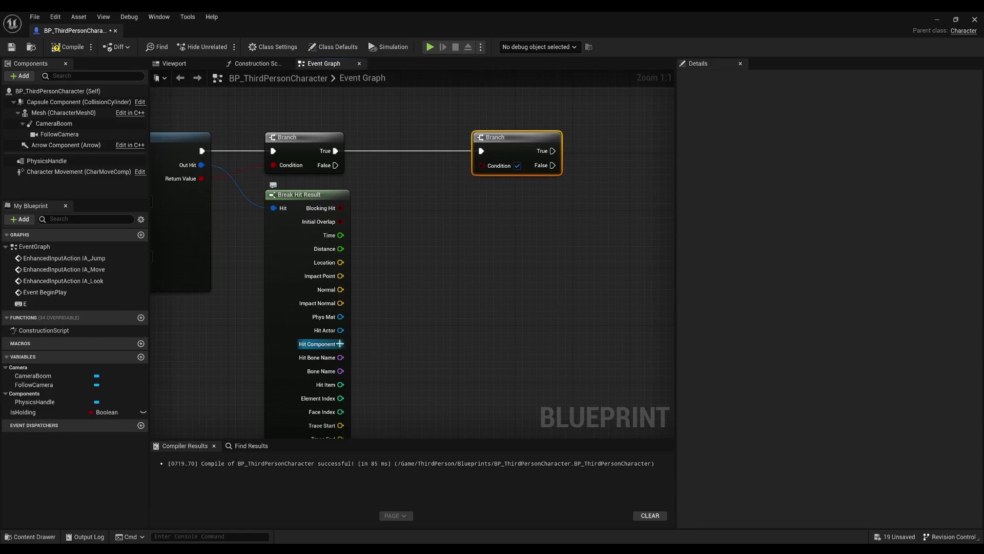
Use Is Simulating Physics on Hit Component as the second Branch's condition, setting IsHolding true on True
drag(339, 343, 407, 317)
text(iss)
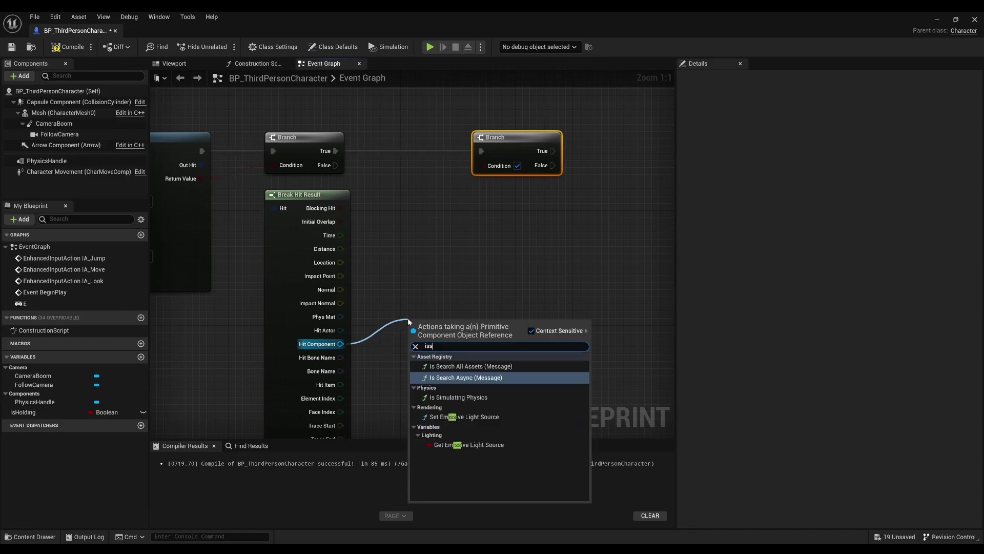
text(im)
key(Return)
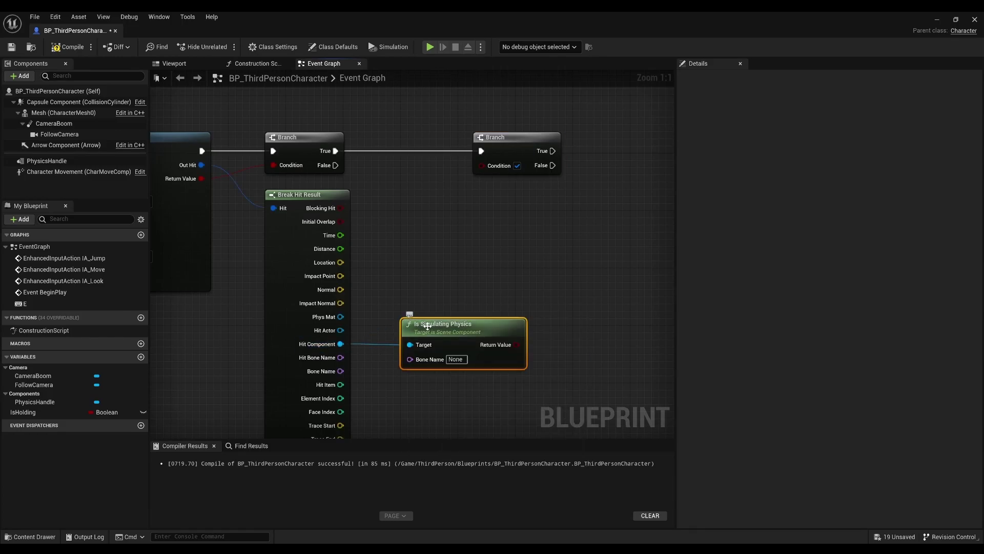
drag(427, 326, 401, 300)
drag(473, 313, 483, 167)
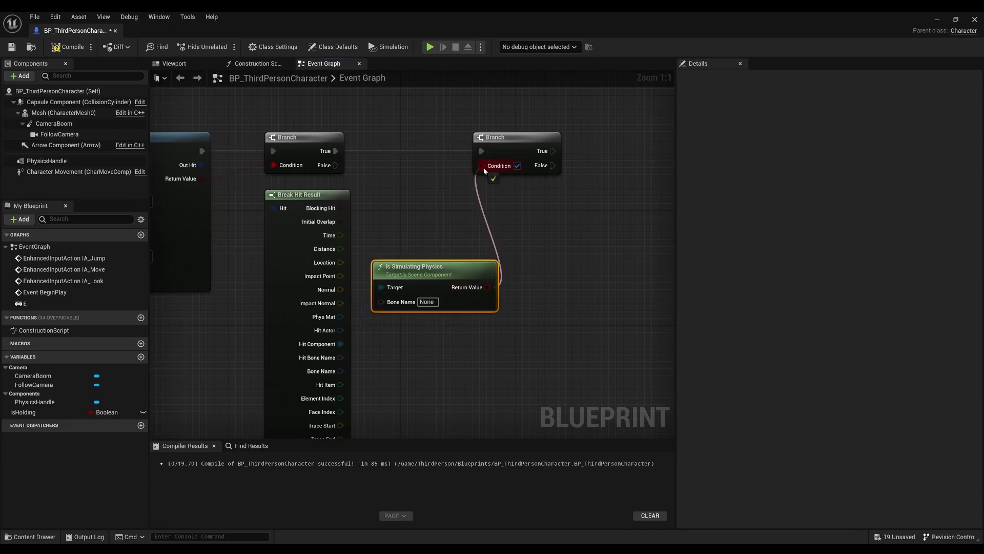
right_drag(484, 245, 386, 281)
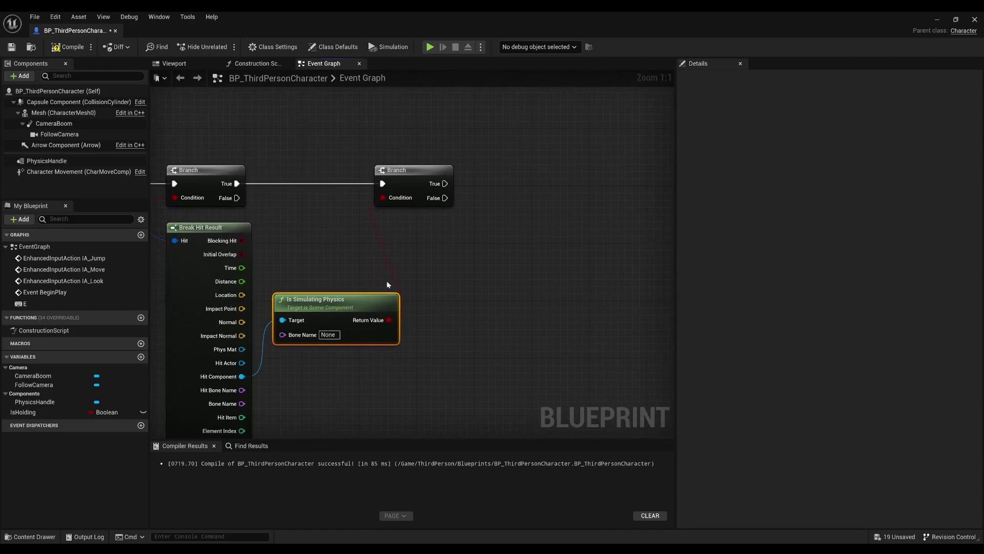
mouse_move(51, 412)
mouse_down()
mouse_move(441, 205)
mouse_move(515, 191)
mouse_up()
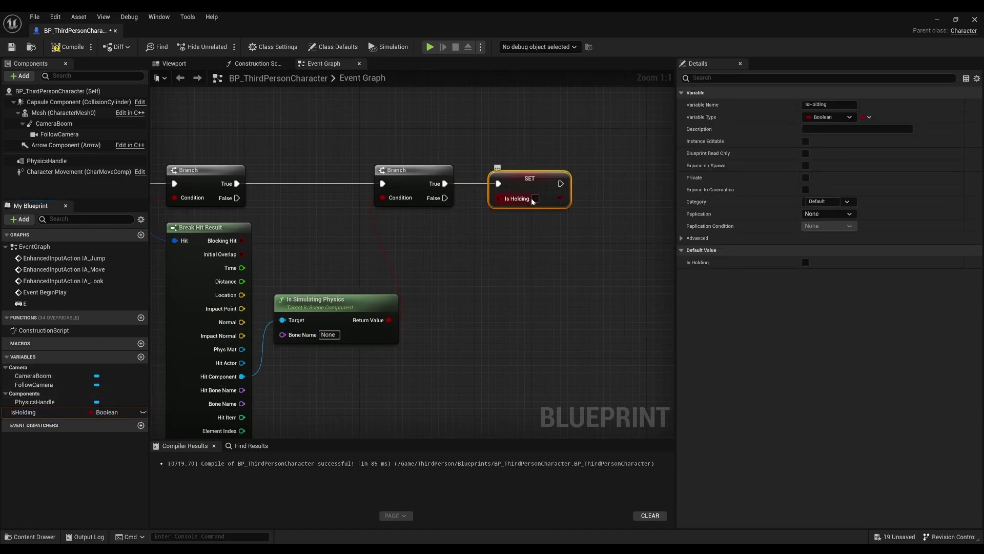
click(535, 198)
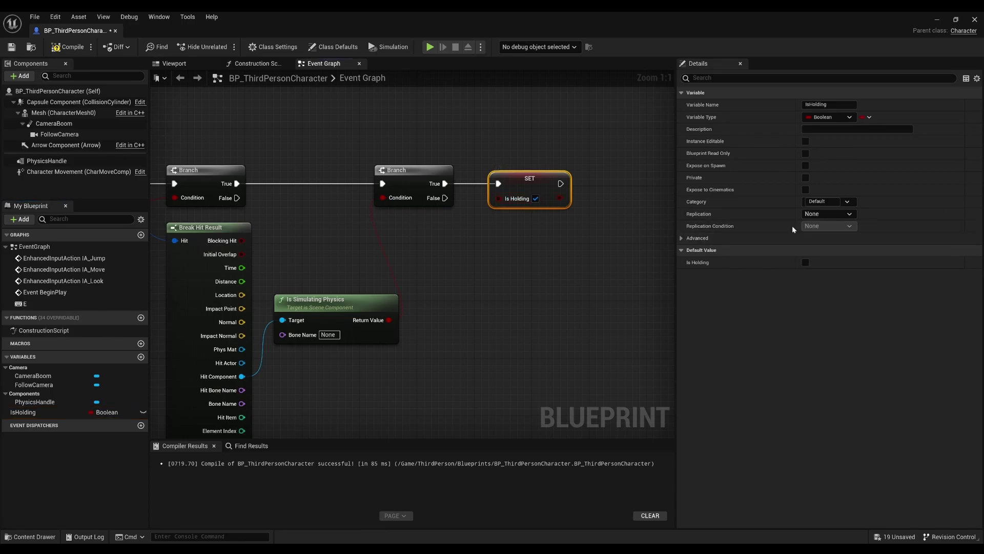
right_drag(566, 311, 524, 309)
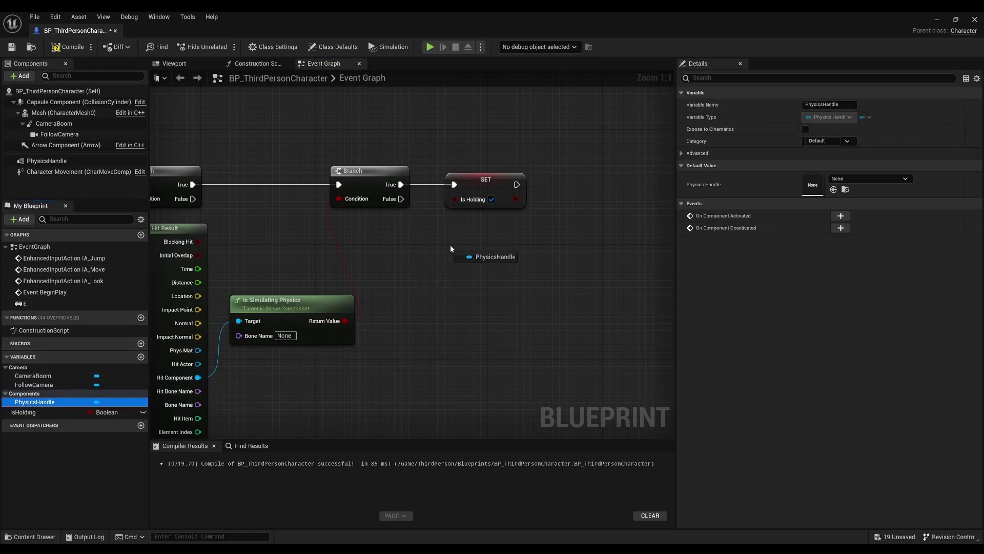
Call PhysicsHandle's Grab Component at Location with Rotation after SET IsHolding, passing Hit Component
mouse_move(28, 403)
mouse_down()
mouse_move(465, 230)
mouse_move(590, 205)
mouse_up()
click(502, 250)
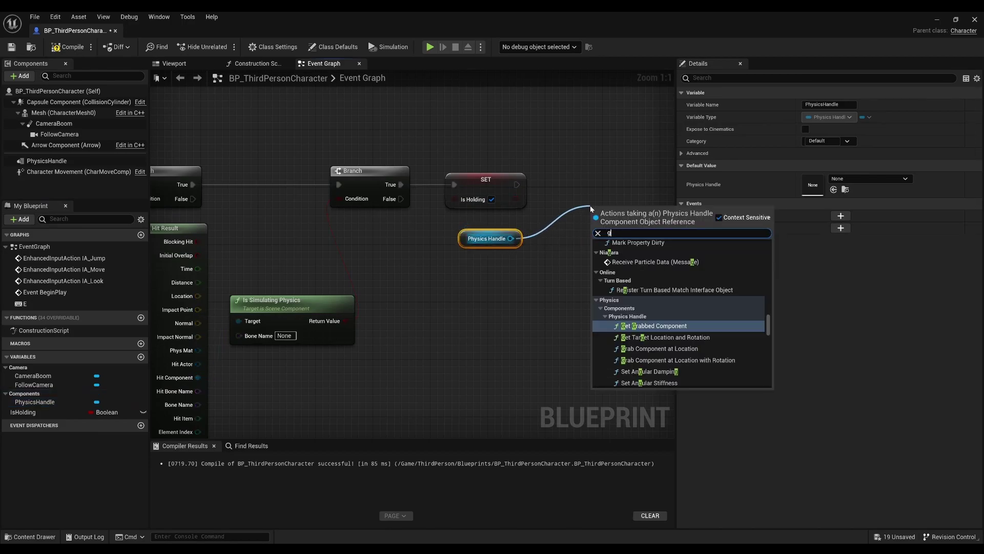
text(grabcom)
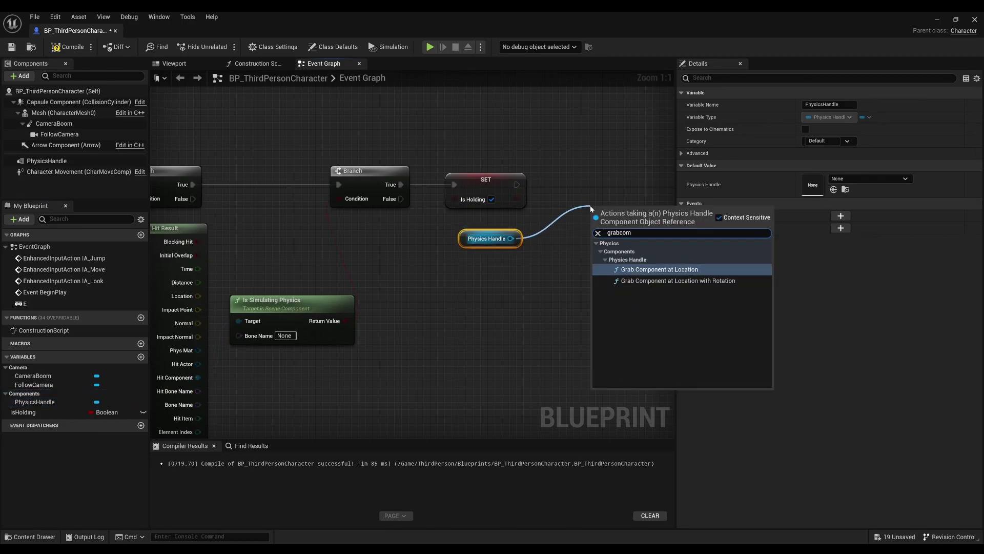
key(Down)
key(Return)
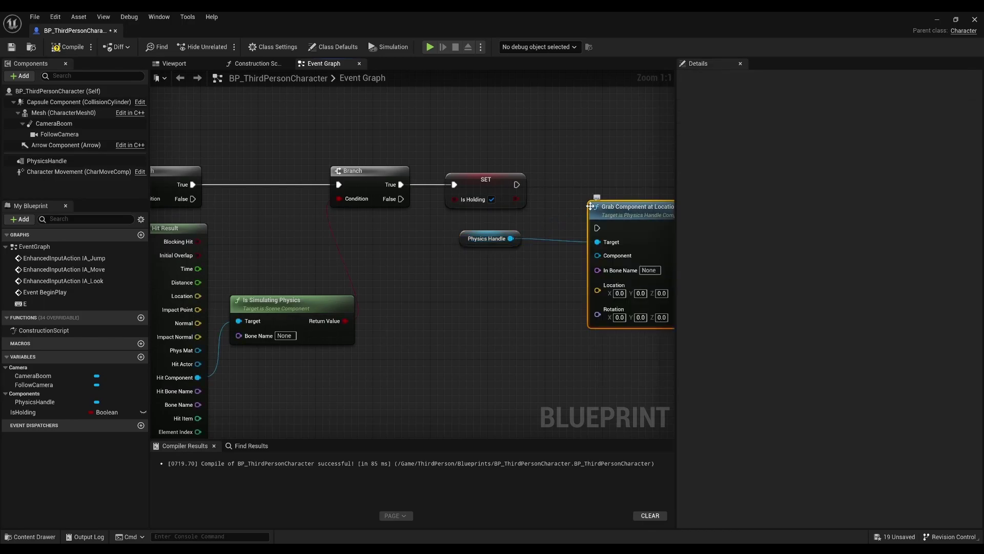
right_drag(577, 215, 530, 217)
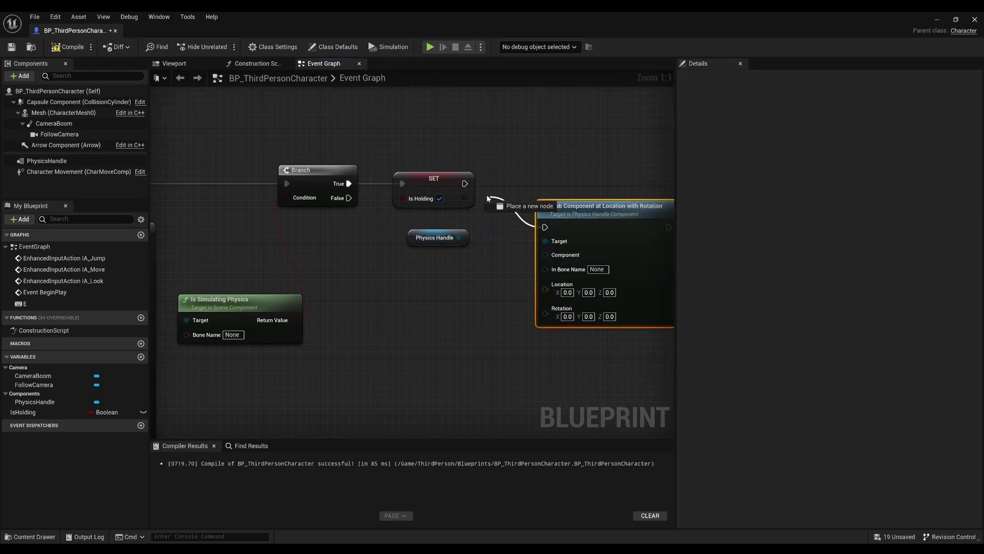
drag(546, 227, 465, 184)
drag(594, 226, 557, 183)
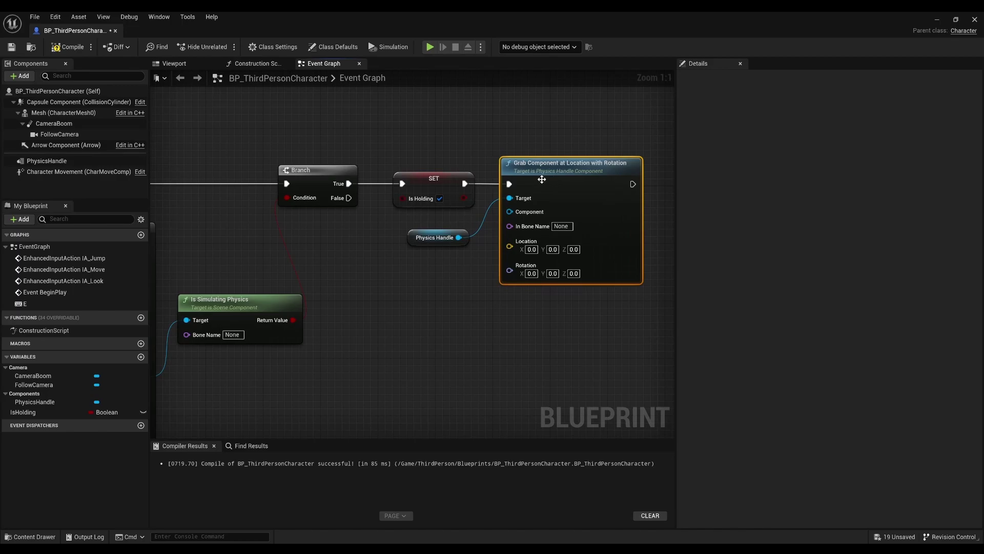
right_drag(469, 301, 530, 280)
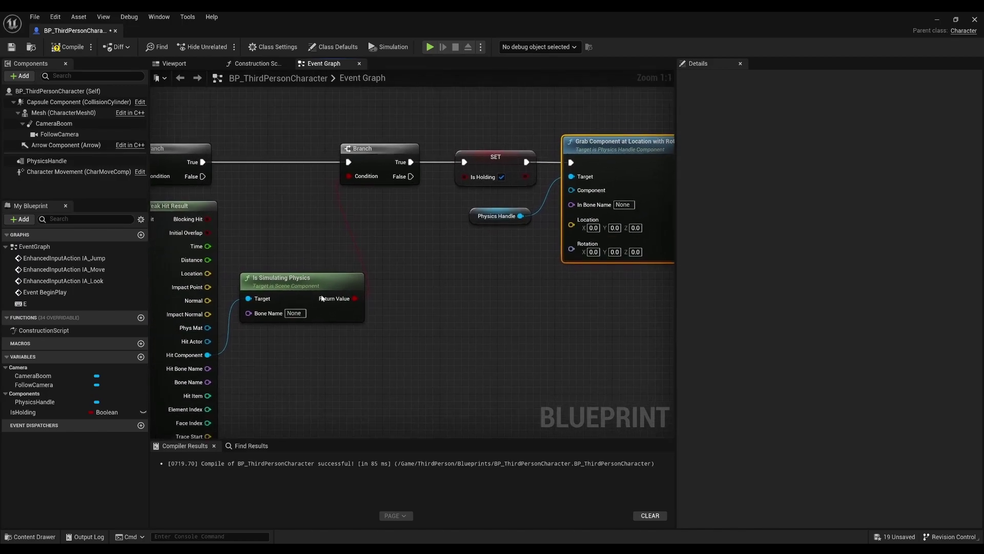
drag(190, 358, 578, 194)
Split the hit component's Get World Transform and wire its Location and Rotation into the grab
drag(208, 355, 316, 355)
text(getworld)
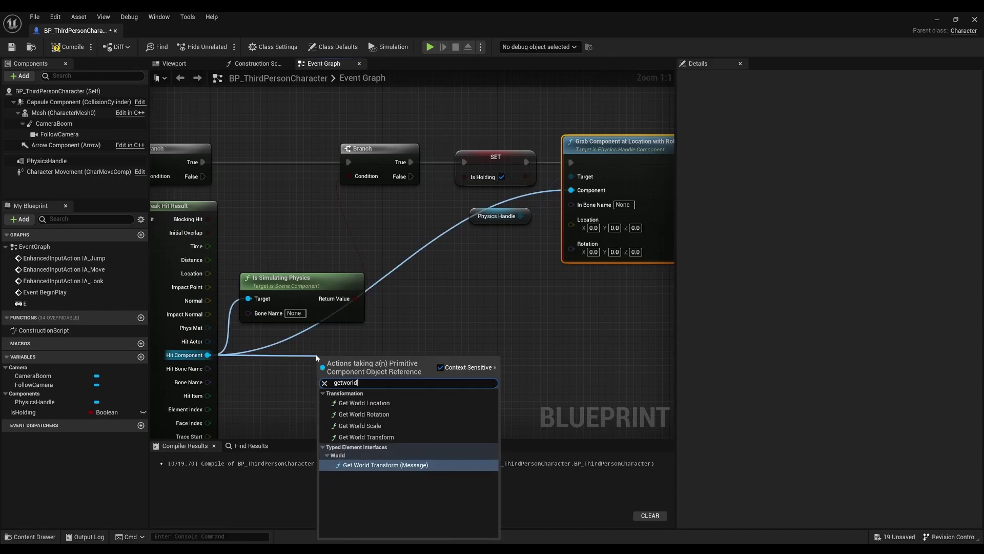
text(tr)
key(Up)
key(Return)
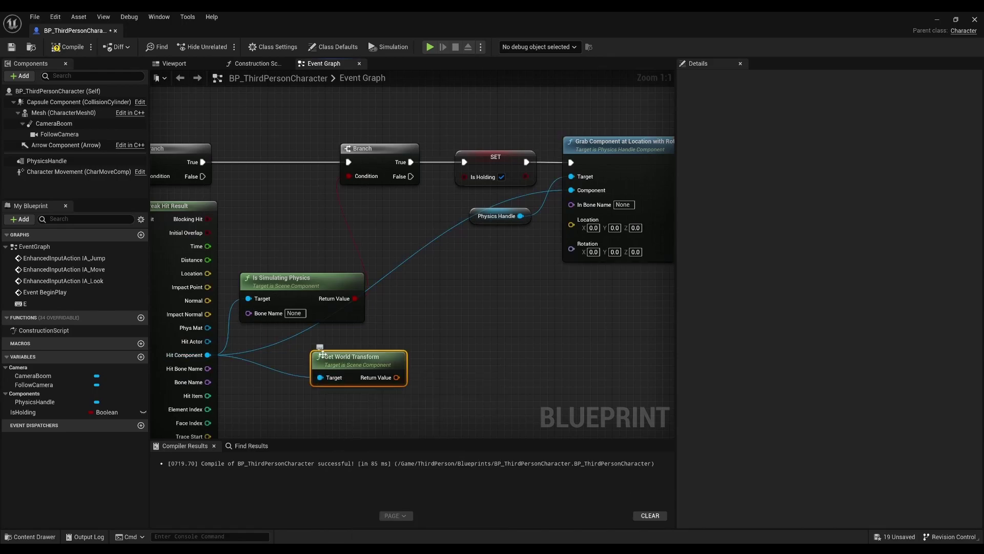
drag(360, 366, 417, 338)
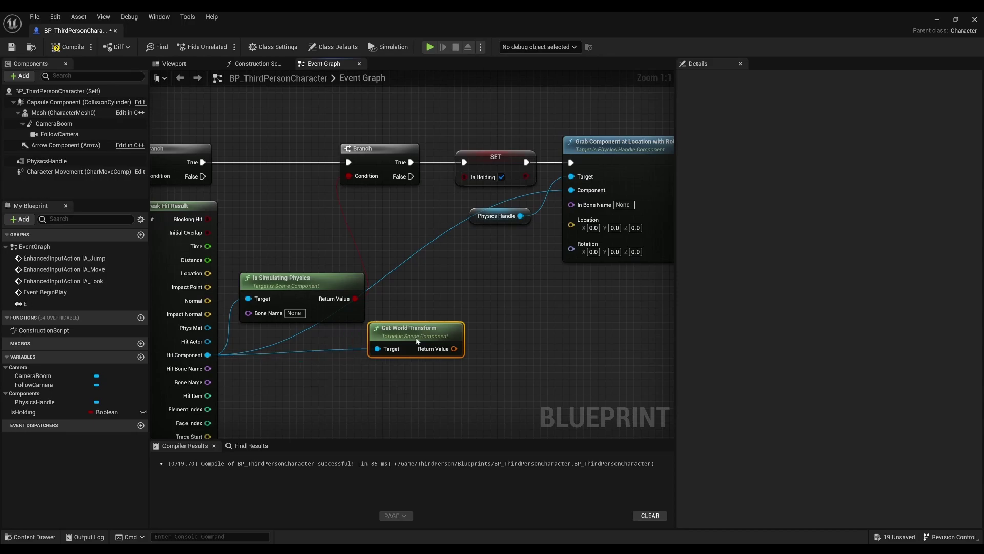
right_click(450, 353)
click(456, 378)
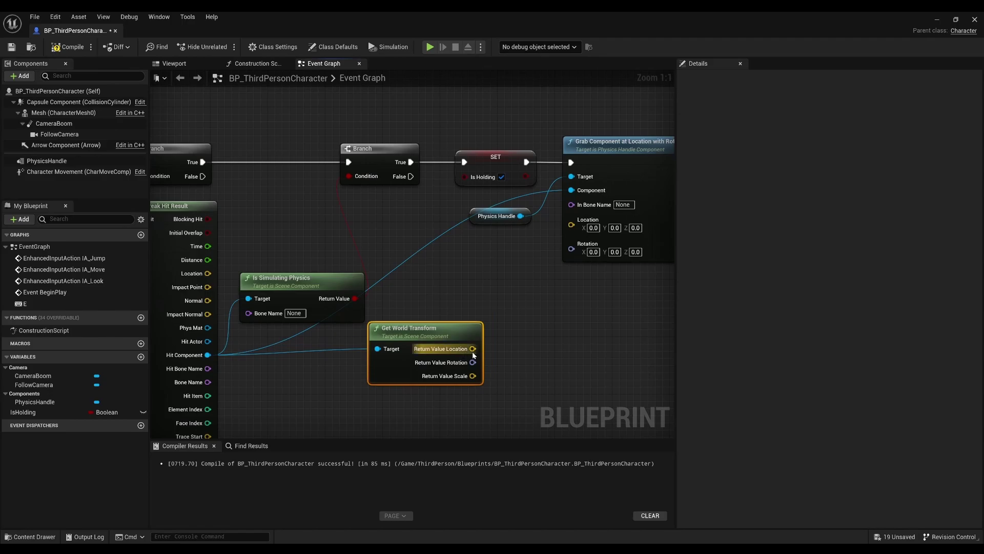
mouse_move(472, 349)
mouse_down()
mouse_move(582, 243)
mouse_move(473, 362)
mouse_up()
right_drag(565, 245, 489, 268)
scroll(505, 265, down, 1)
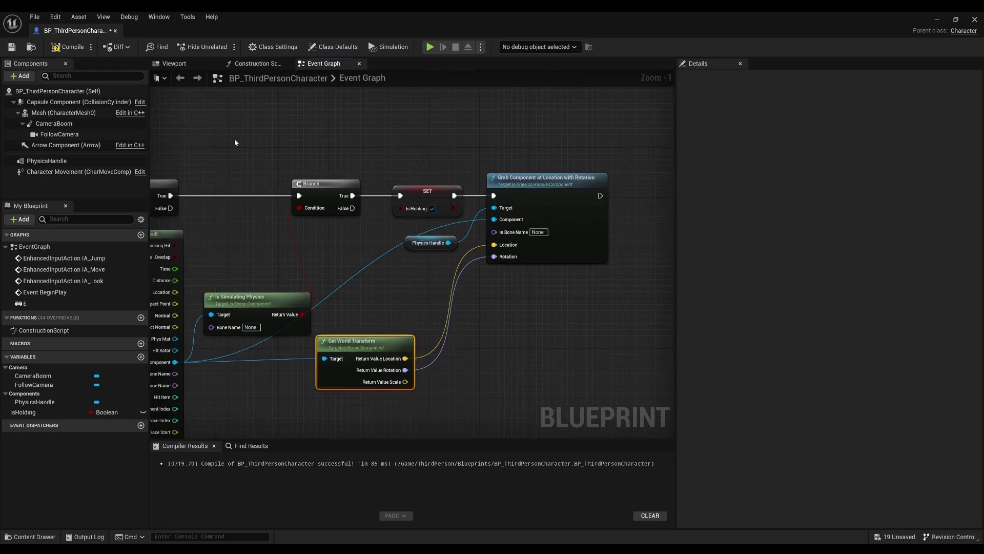
Call Release Component on the PhysicsHandle from the first Branch's True output
right_drag(396, 161, 531, 218)
right_drag(239, 221, 486, 254)
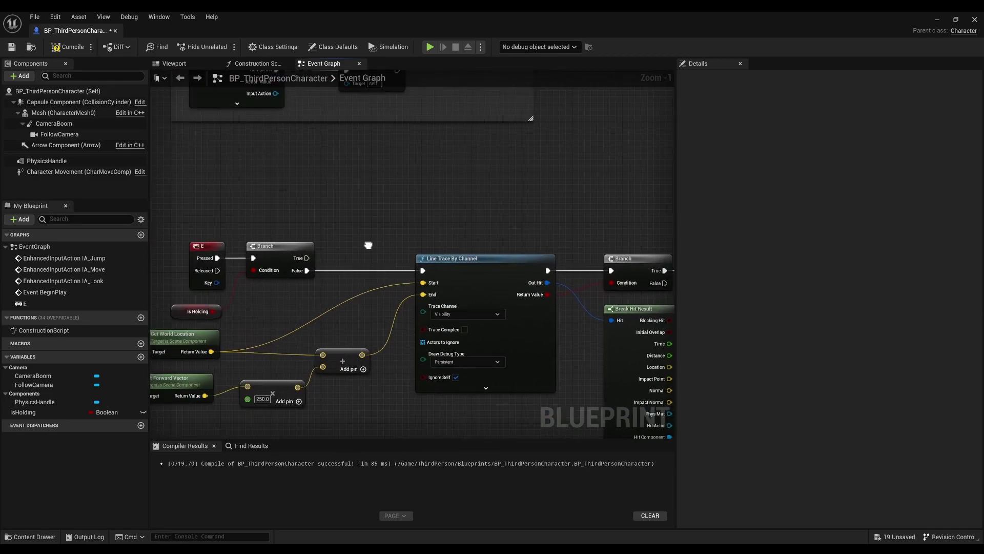
scroll(453, 256, up, 1)
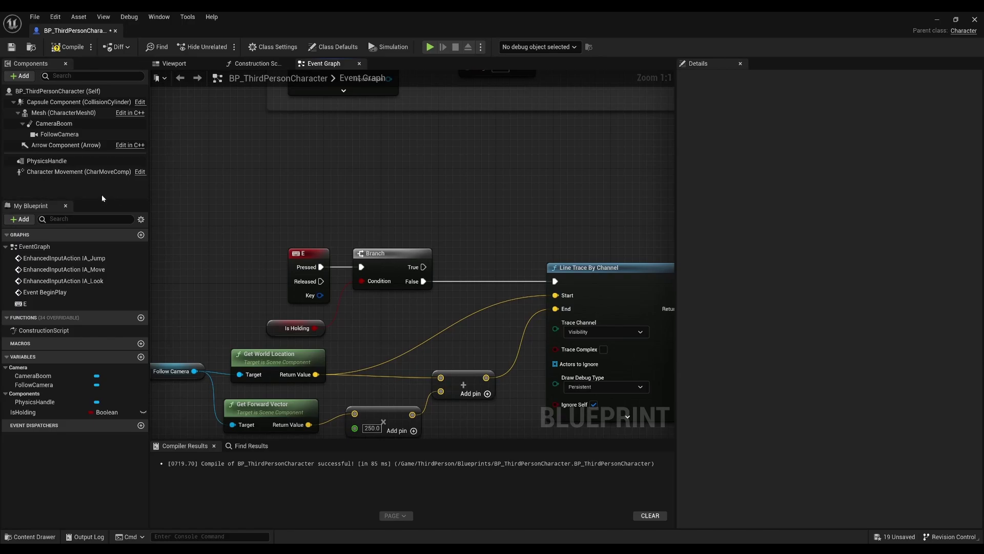
mouse_move(46, 161)
mouse_down()
mouse_move(339, 203)
mouse_move(466, 185)
mouse_up()
text(rel)
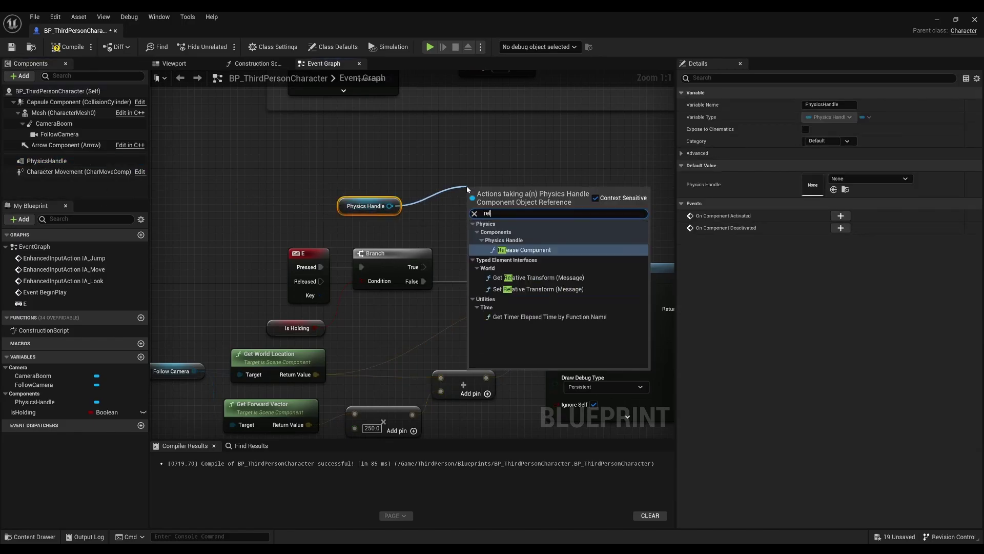
text(ease)
key(Return)
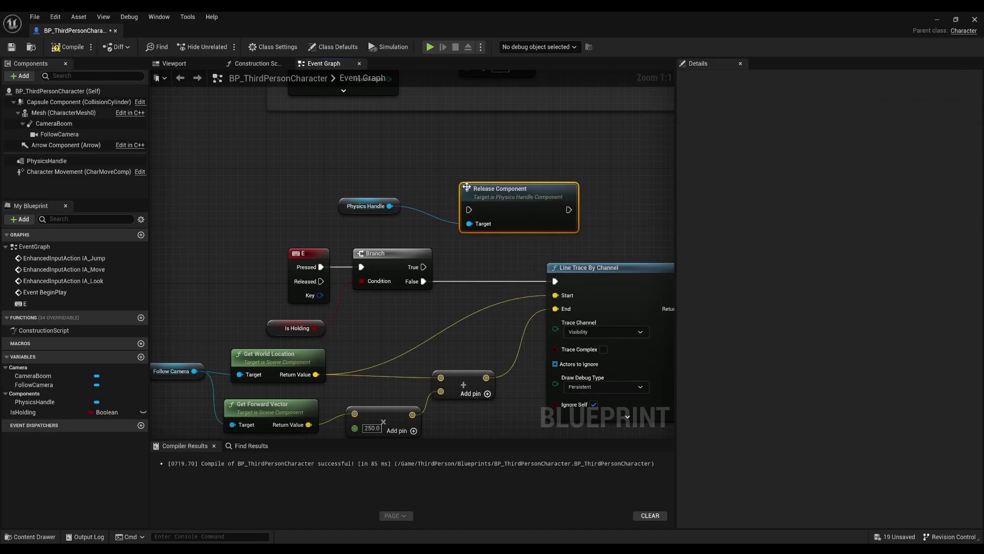
drag(421, 267, 468, 210)
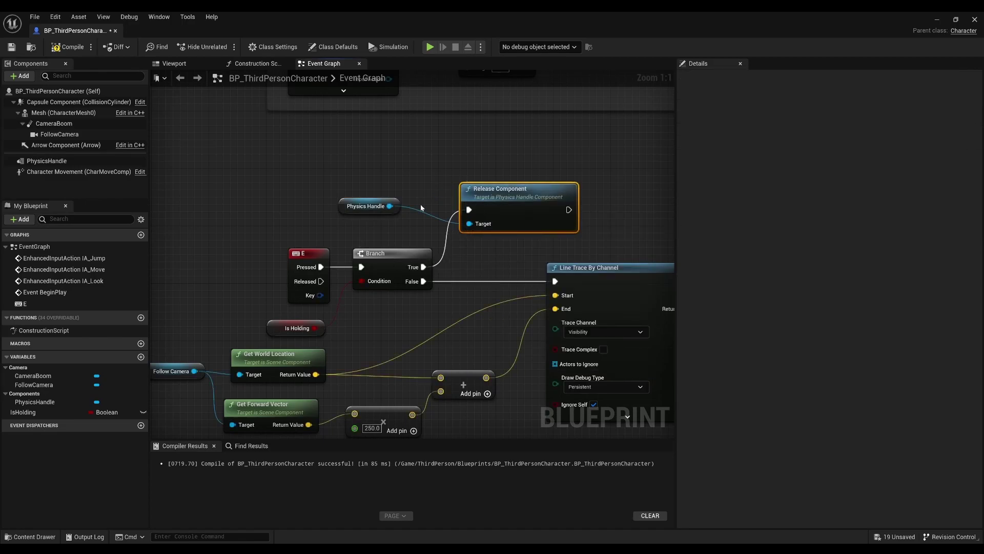
drag(344, 212, 375, 237)
Follow the release with a SET IsHolding left unchecked (false), then pan to empty space
right_drag(480, 238, 418, 235)
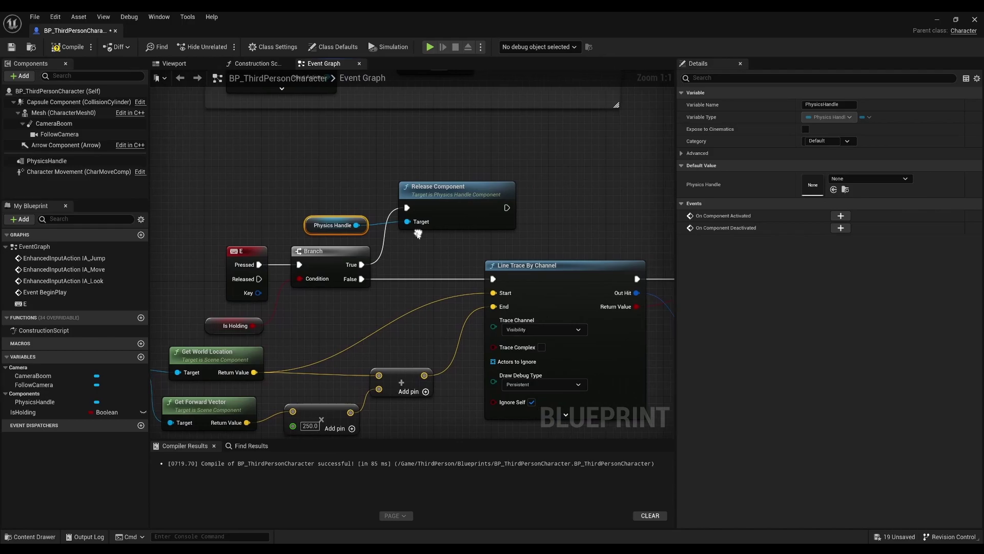
mouse_move(23, 412)
mouse_down()
mouse_move(508, 205)
mouse_move(571, 211)
mouse_up()
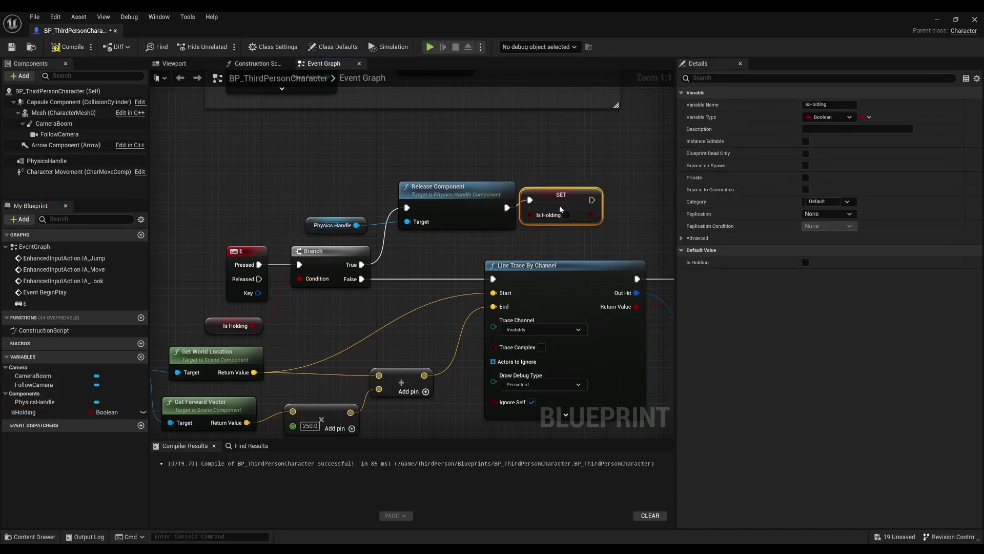
scroll(545, 276, down, 3)
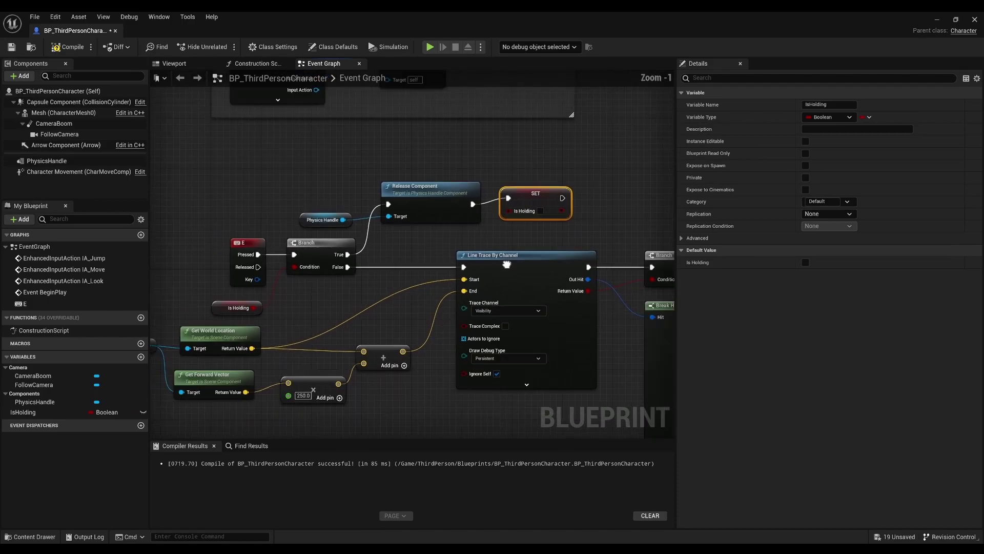
mouse_move(545, 276)
right_down()
mouse_move(486, 234)
mouse_move(452, 261)
right_up()
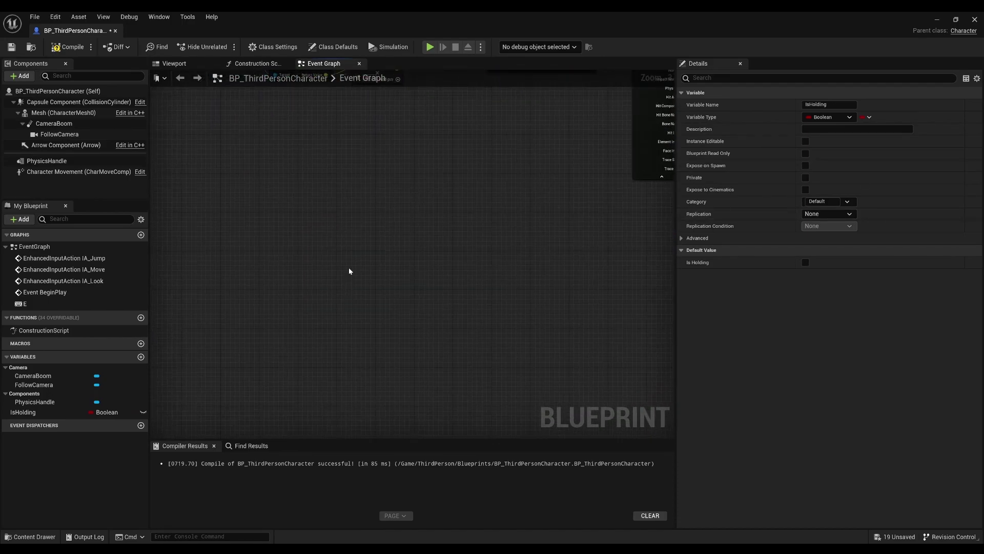
Place an Event Tick node in the empty area of the graph
right_click(347, 251)
text(event)
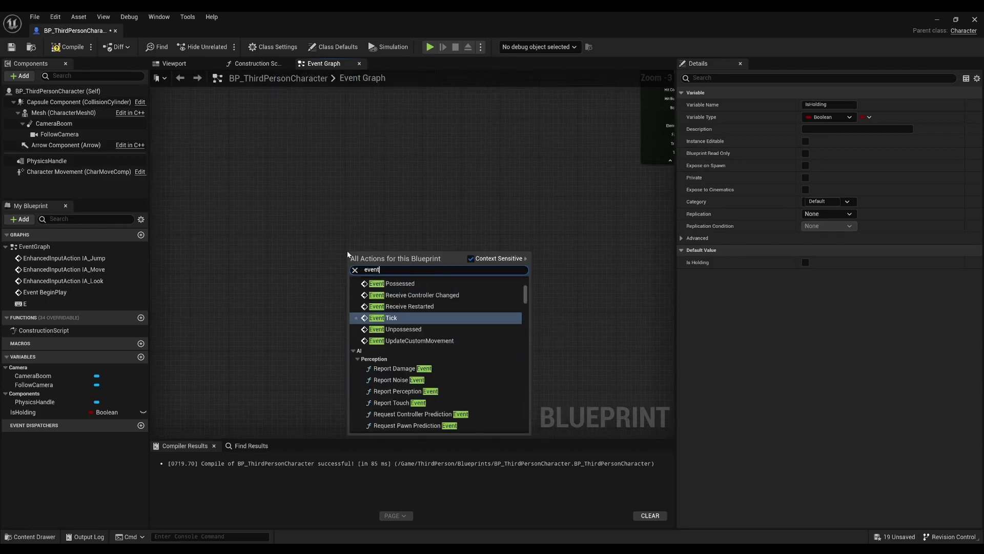
text( tick)
key(Return)
scroll(382, 267, up, 3)
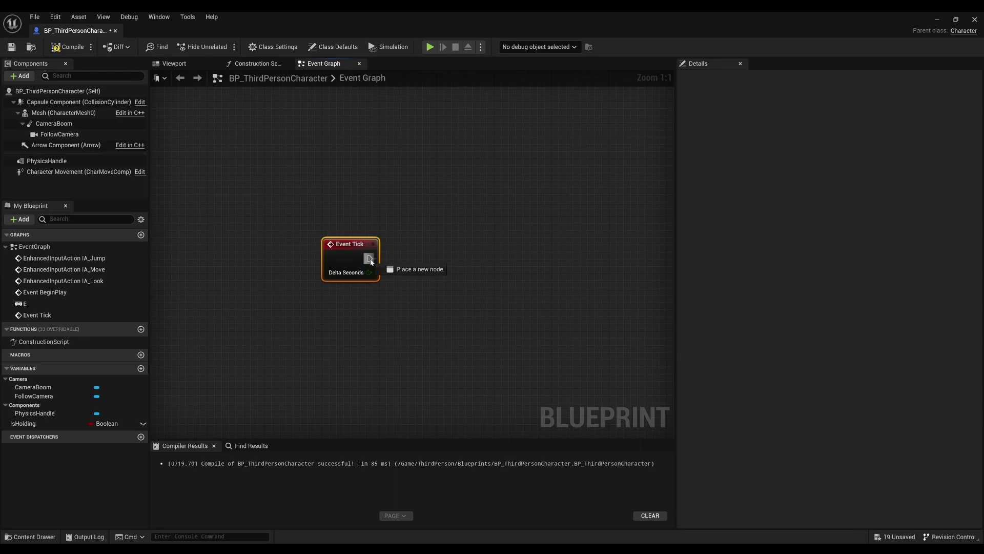
Run PhysicsHandle's Set Target Location from Event Tick and add a Follow Camera reference
drag(47, 160, 334, 298)
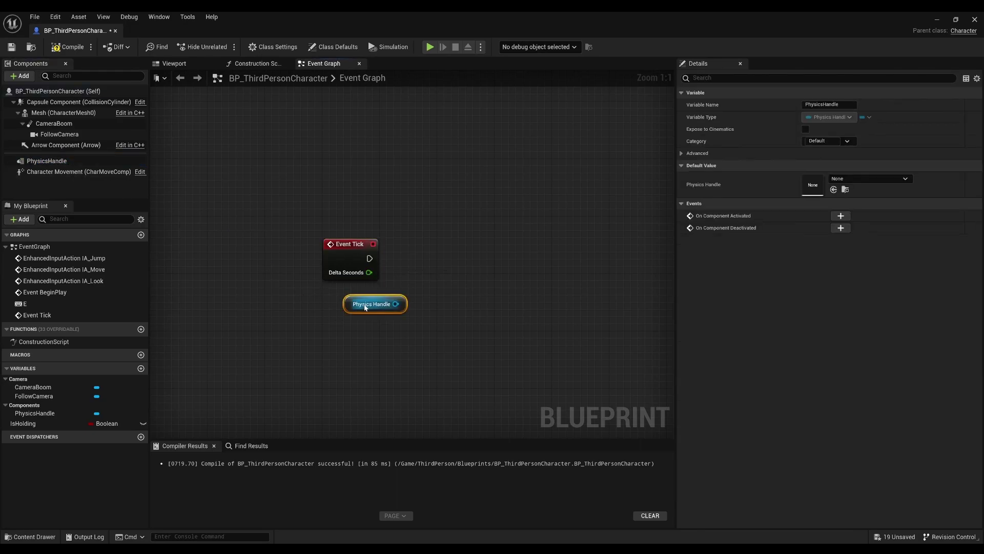
drag(396, 304, 472, 259)
text(settarget)
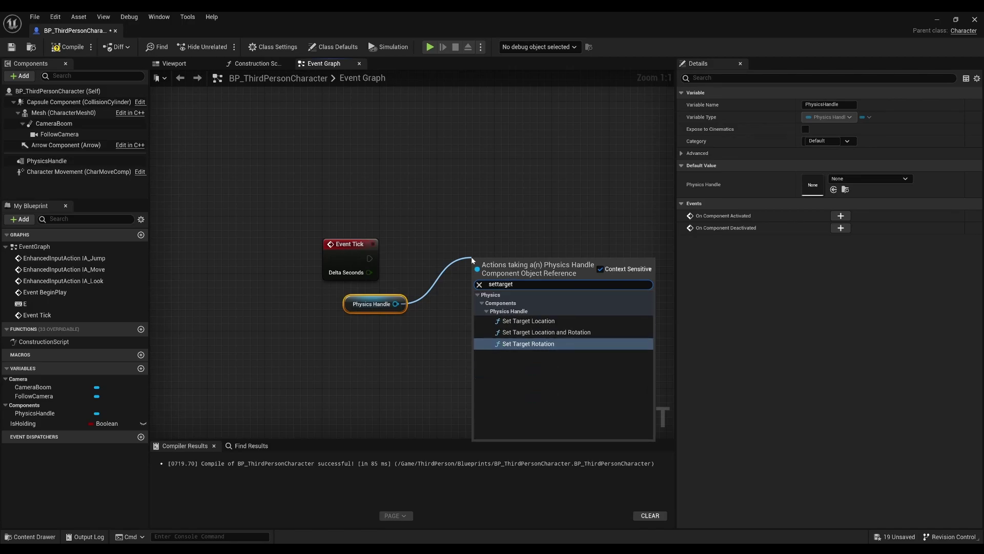
key(Up)
key(Up)
key(Return)
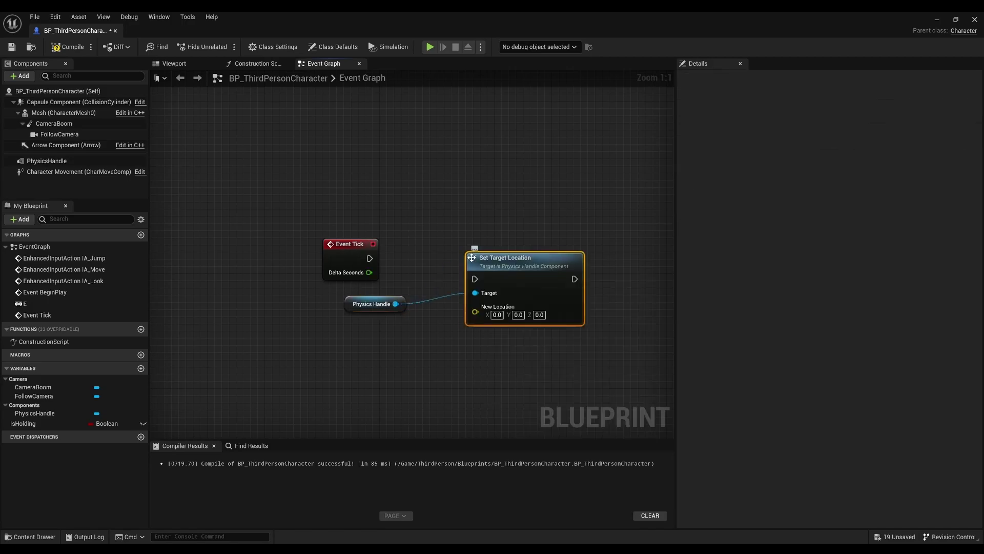
mouse_move(369, 258)
mouse_down()
mouse_move(475, 279)
mouse_move(524, 253)
mouse_up()
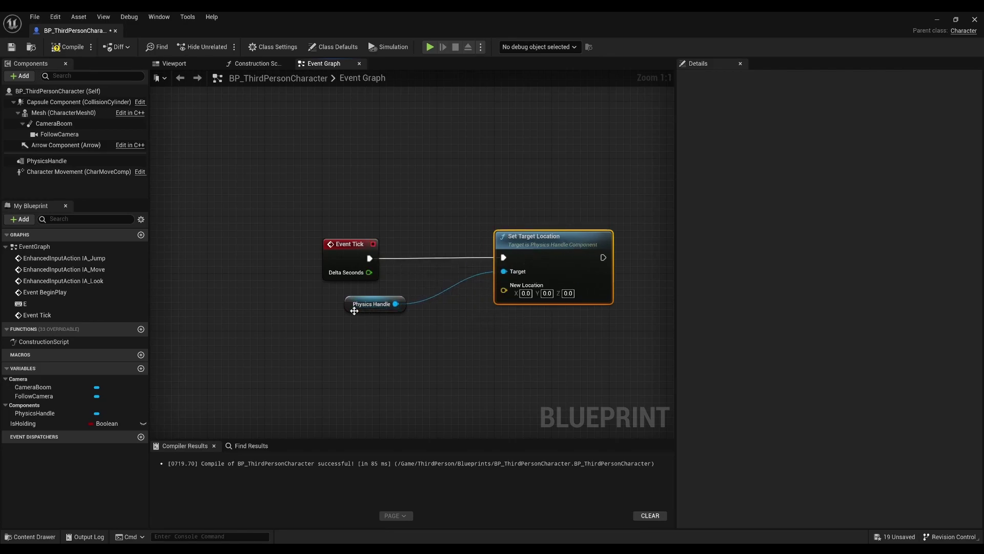
drag(350, 308, 415, 280)
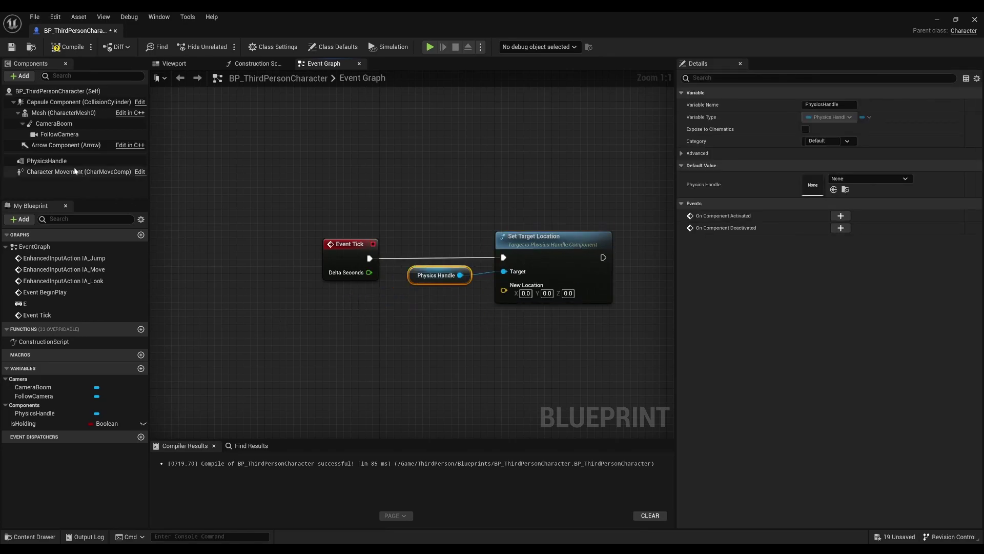
mouse_move(59, 134)
mouse_down()
mouse_move(296, 337)
mouse_move(367, 342)
mouse_up()
Add Get World Location and Get Forward Vector nodes for the Follow Camera
text(get)
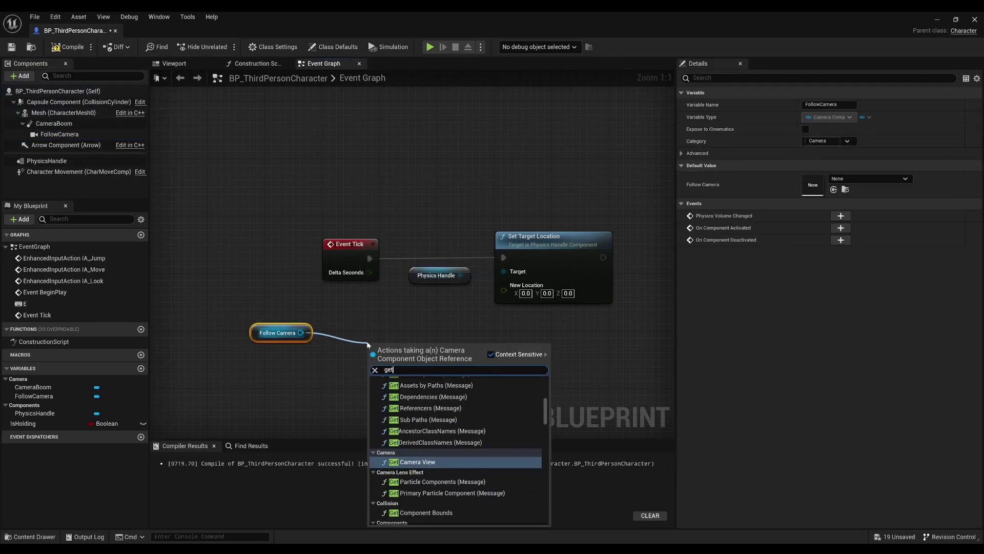
text( world loc)
key(Return)
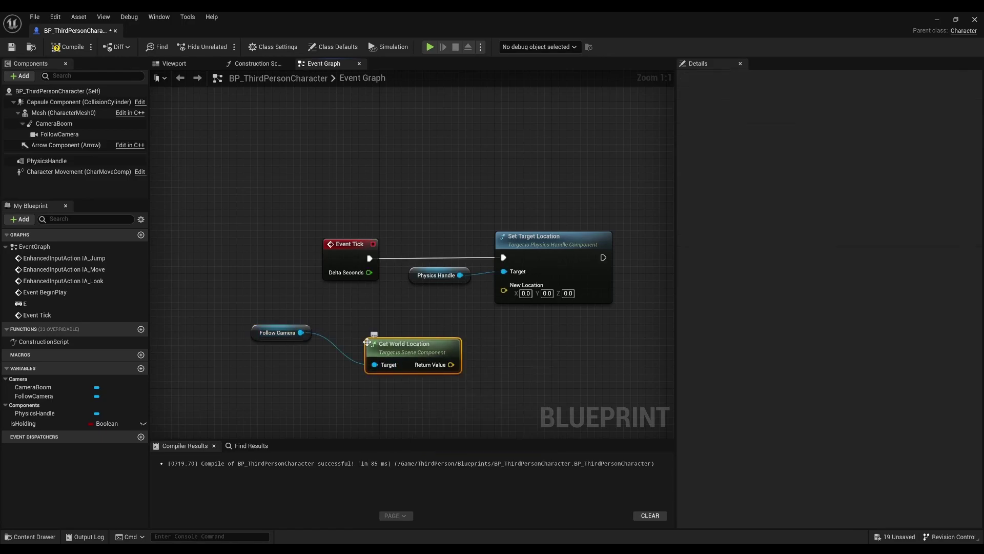
drag(391, 354, 347, 333)
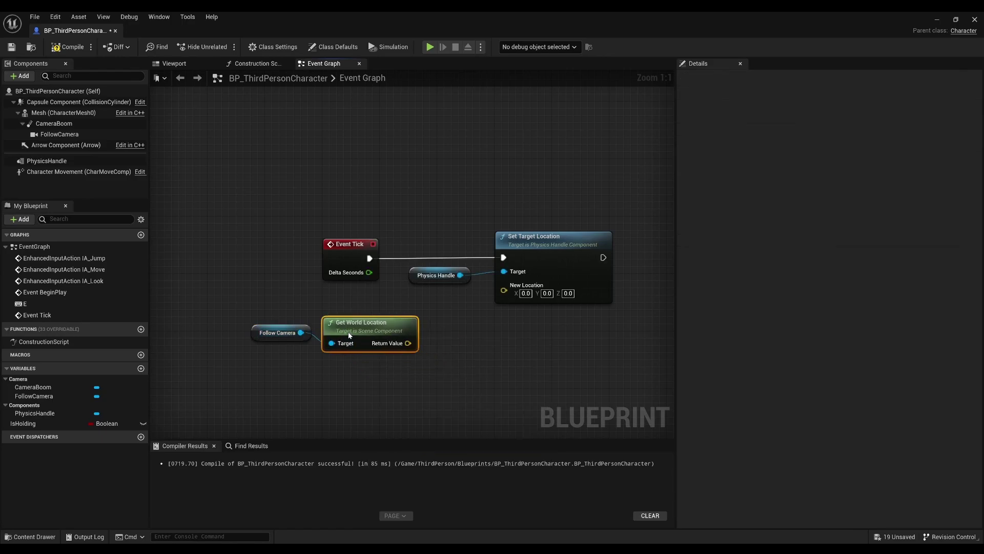
right_drag(278, 334, 320, 313)
mouse_move(320, 313)
mouse_down()
mouse_move(284, 324)
mouse_move(342, 376)
mouse_up()
text(getforwar)
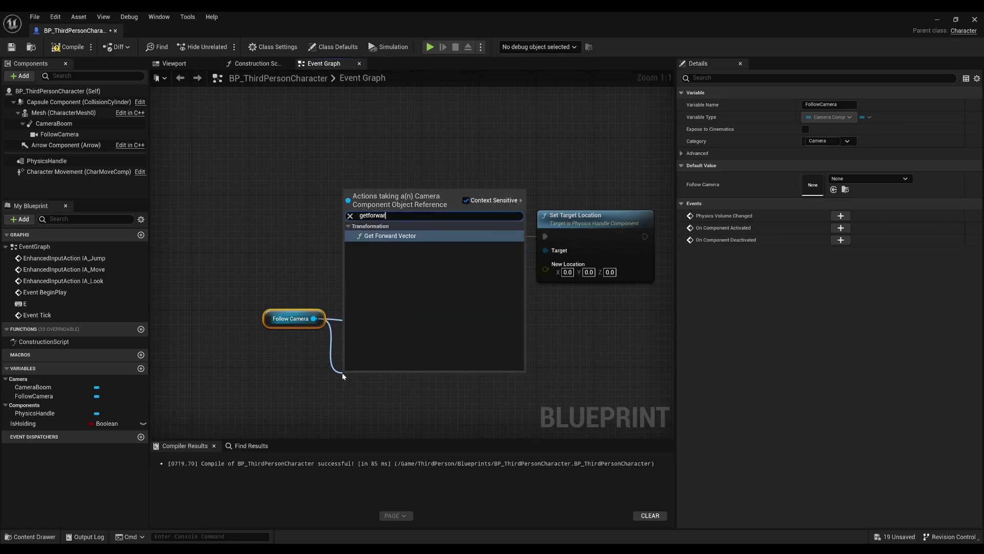
key(Return)
drag(348, 377, 377, 349)
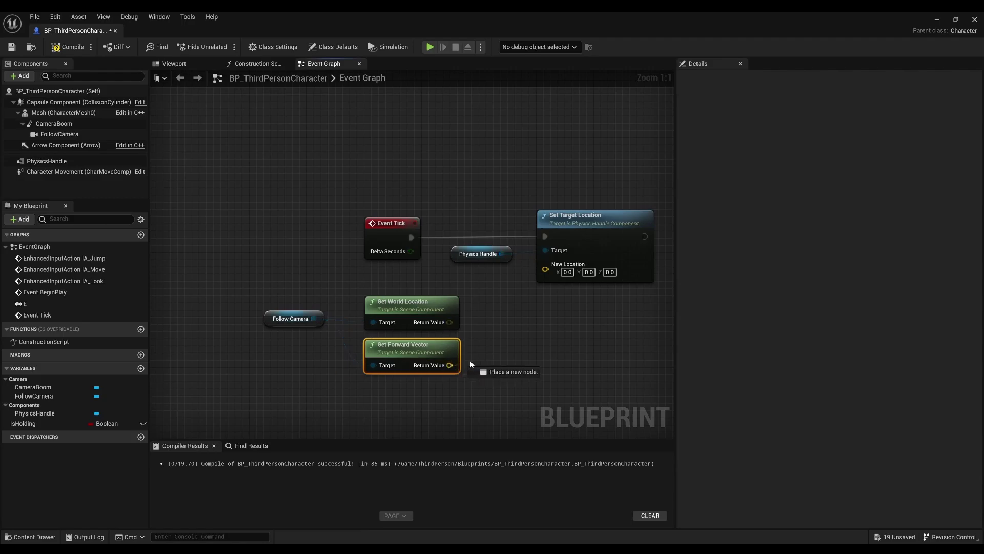
Multiply the forward vector by a float promoted to a new variable named Reach, then compile
drag(444, 368, 501, 367)
text(*)
key(Return)
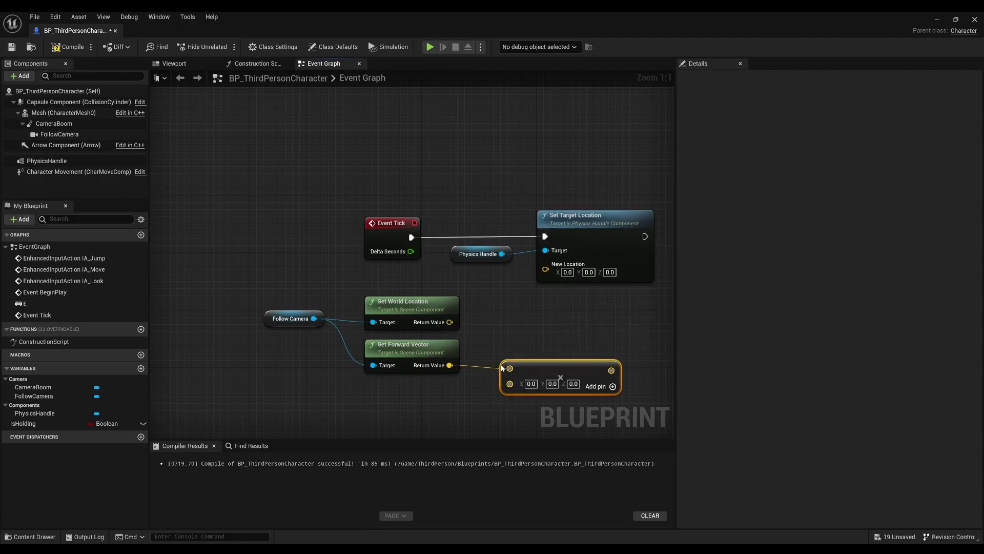
drag(538, 368, 510, 368)
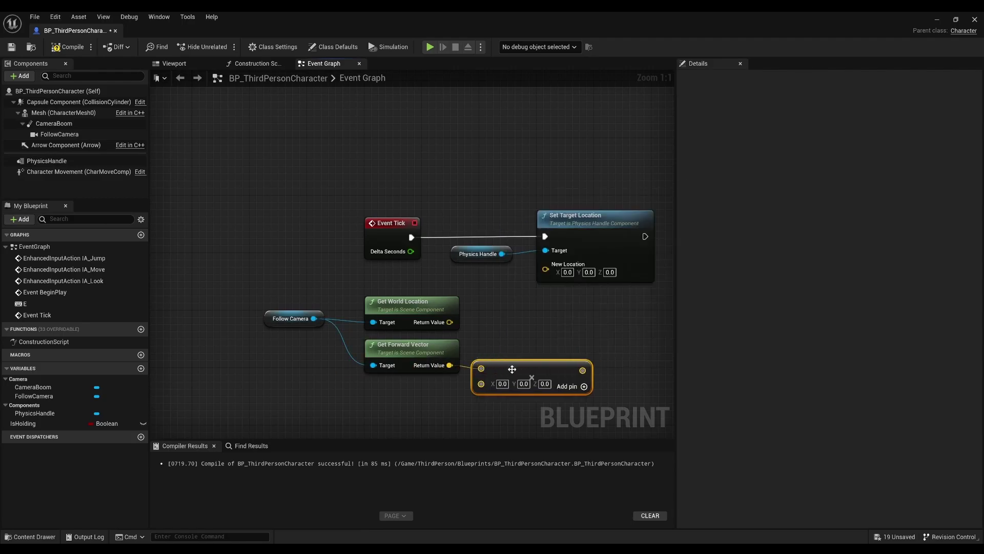
right_click(480, 384)
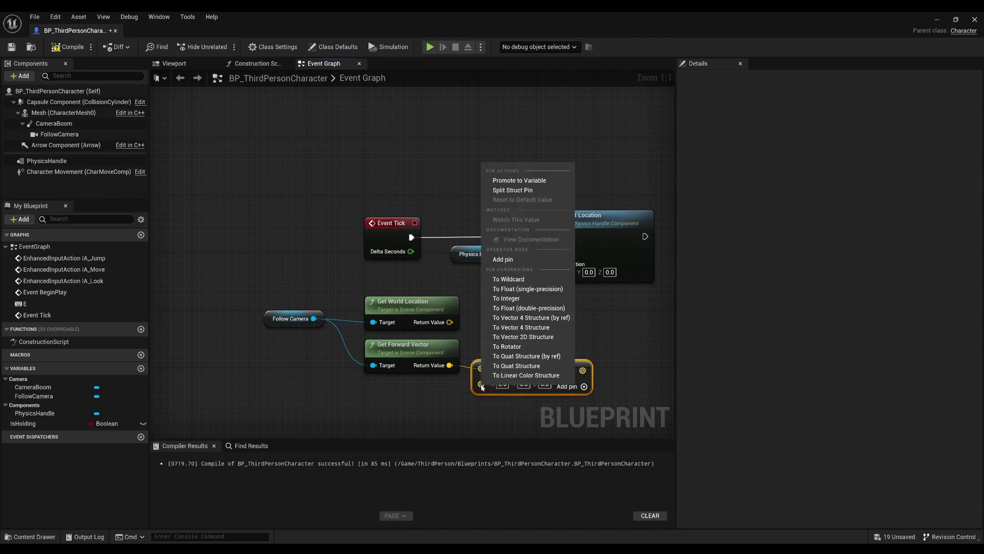
click(518, 308)
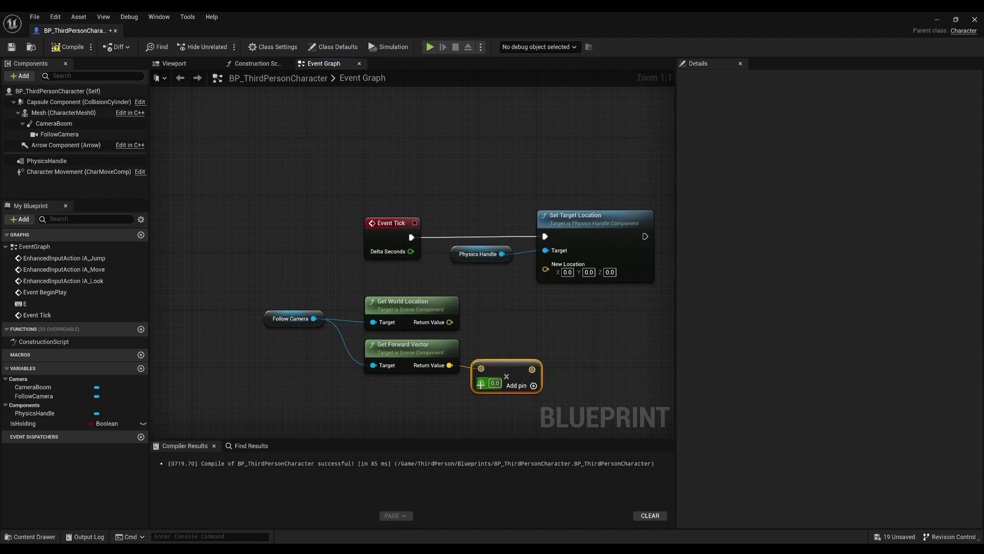
drag(480, 383, 408, 403)
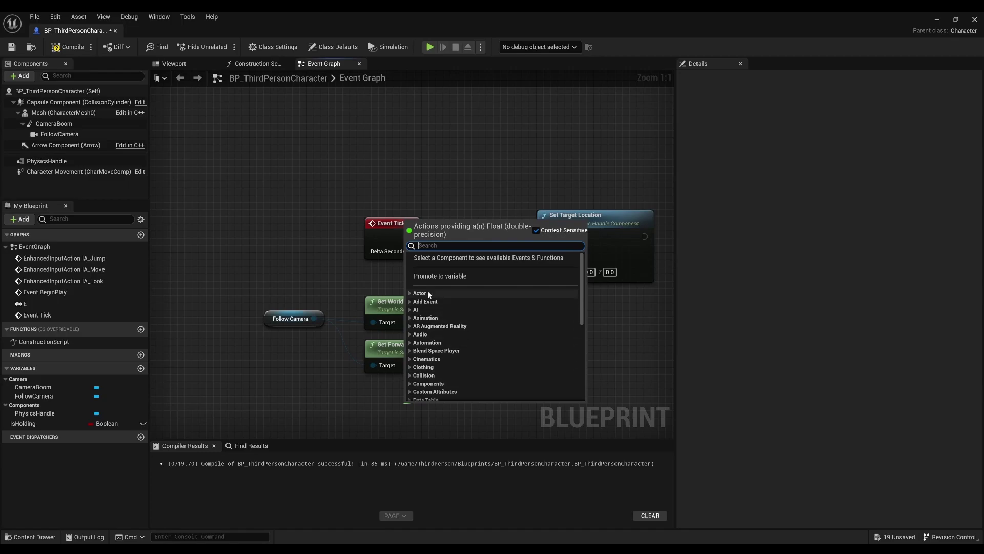
click(440, 276)
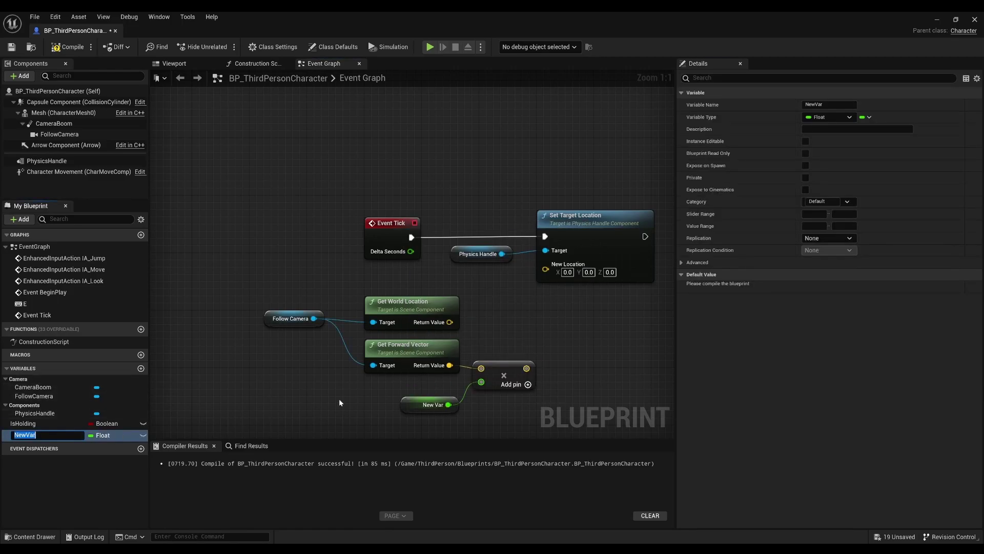
text(Reach)
key(Return)
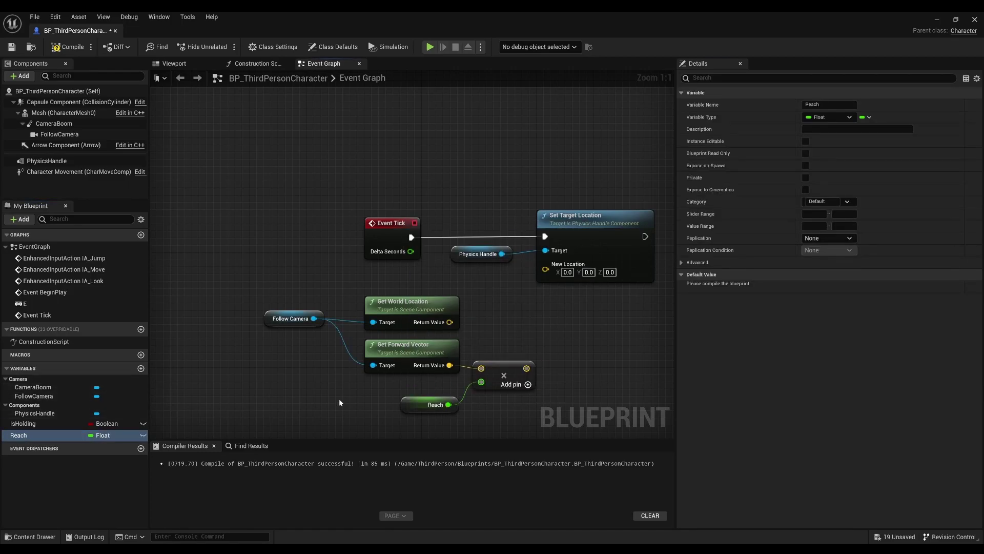
right_drag(404, 405, 393, 367)
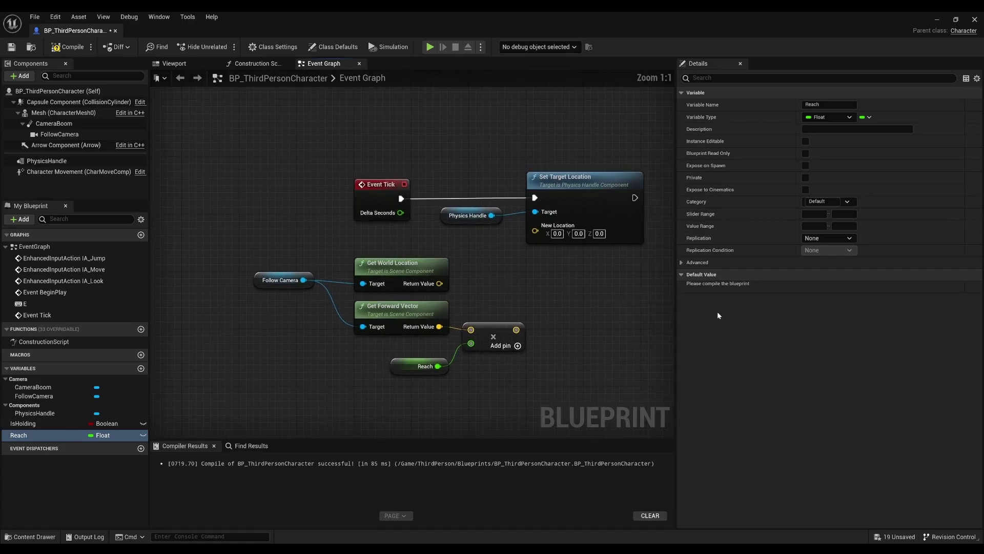
click(68, 47)
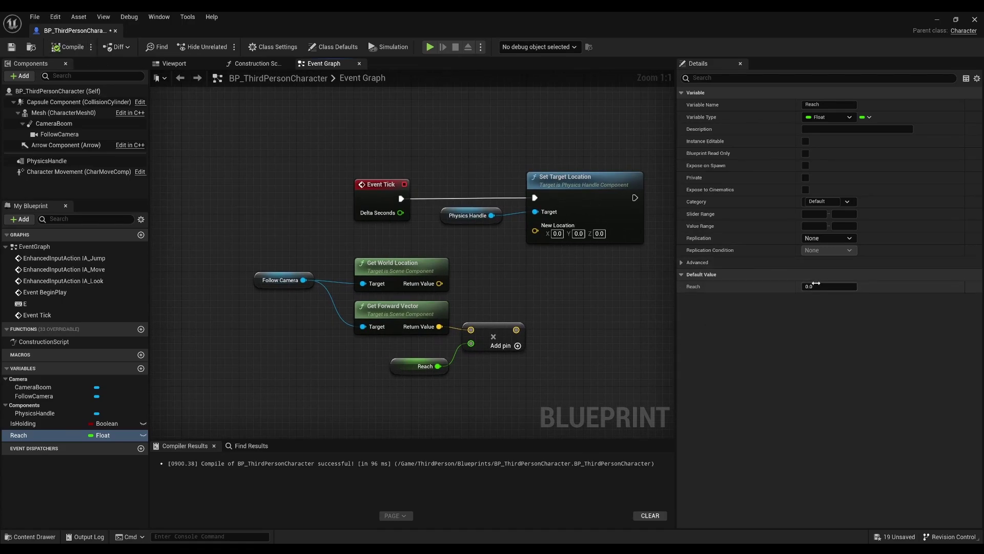
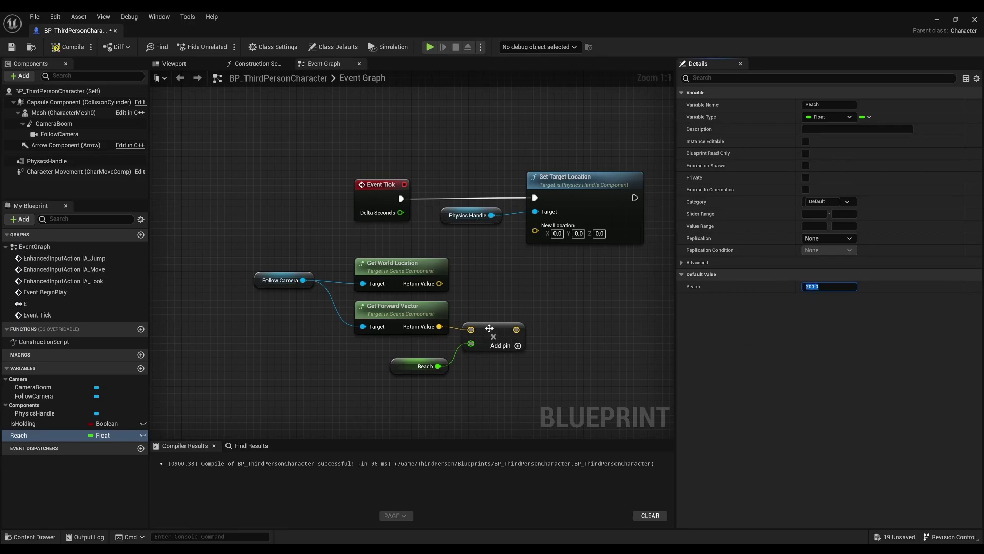
Feed camera world location plus forward vector × Reach (200.0) into Set Target Location's New Location
click(517, 330)
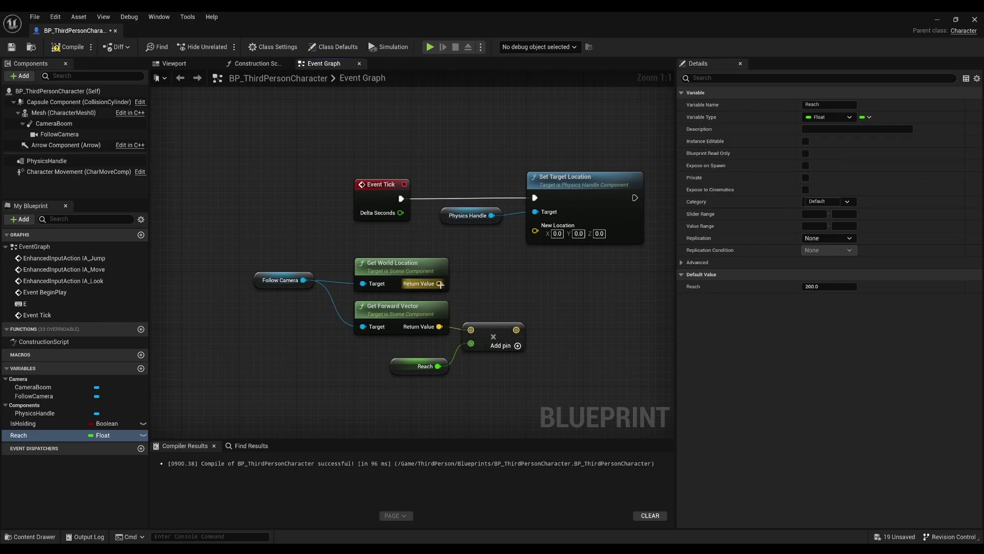
drag(439, 284, 502, 283)
text(+)
key(Return)
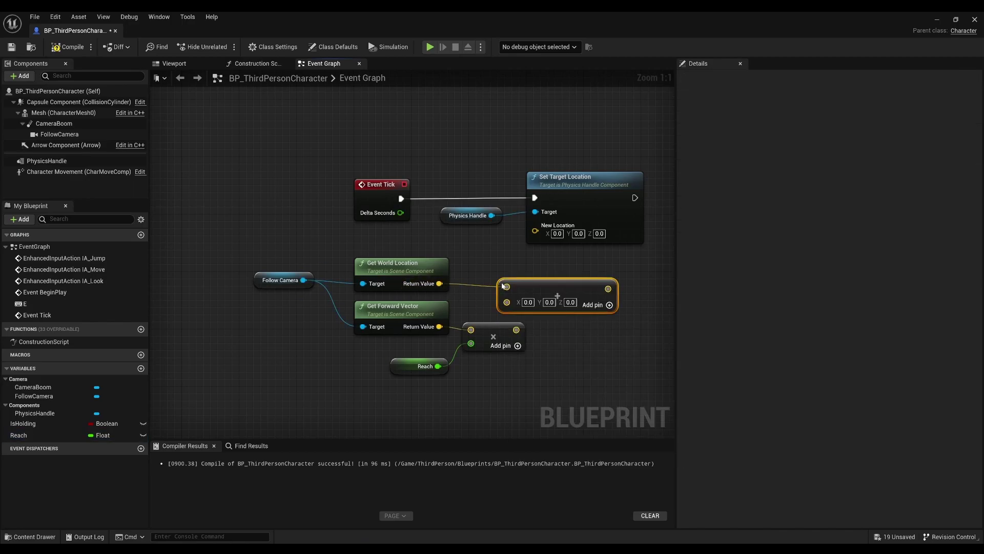
mouse_move(504, 301)
mouse_down()
mouse_move(516, 329)
mouse_move(538, 288)
mouse_move(535, 225)
mouse_up()
drag(564, 392, 246, 252)
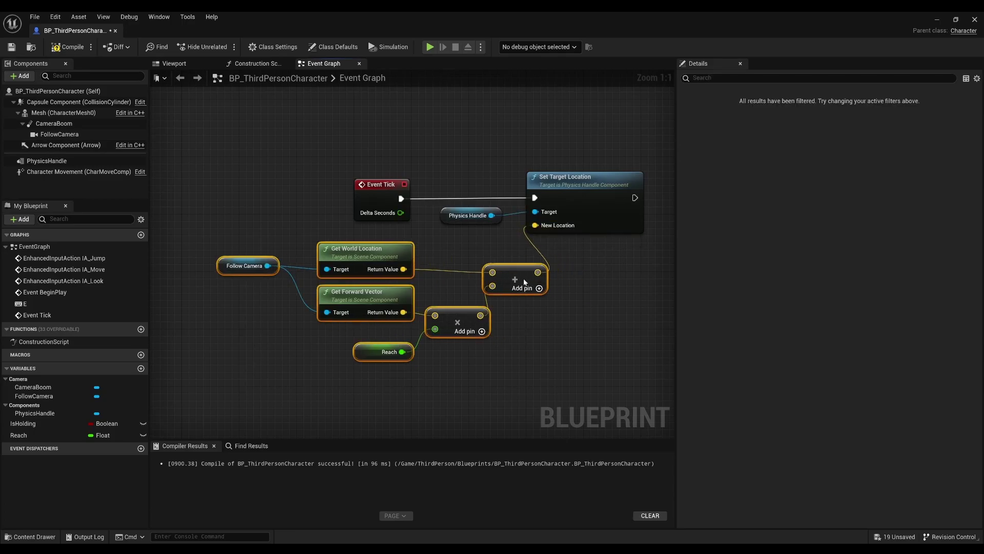
drag(558, 294, 471, 264)
Compile and save the character blueprint
click(68, 47)
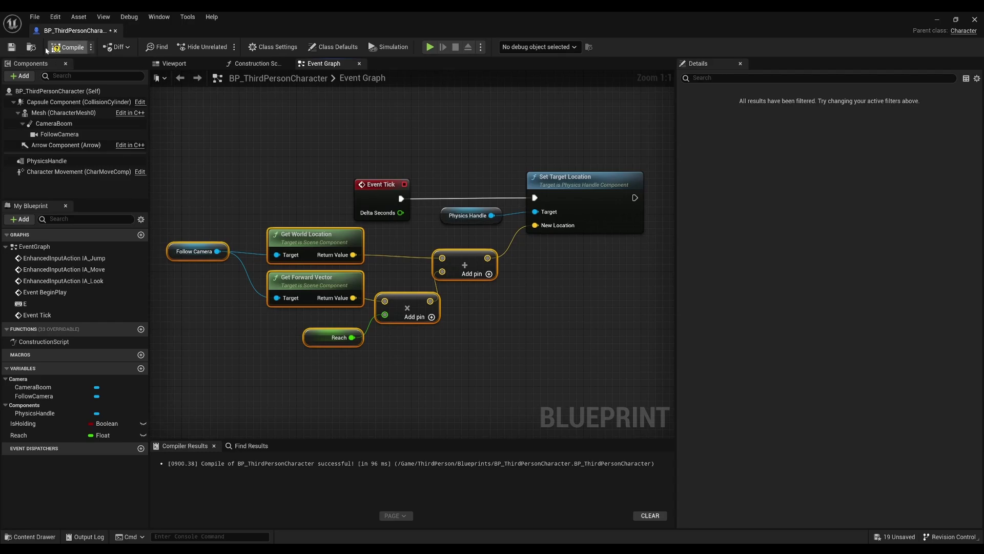
click(12, 47)
scroll(347, 226, down, 3)
scroll(307, 303, down, 4)
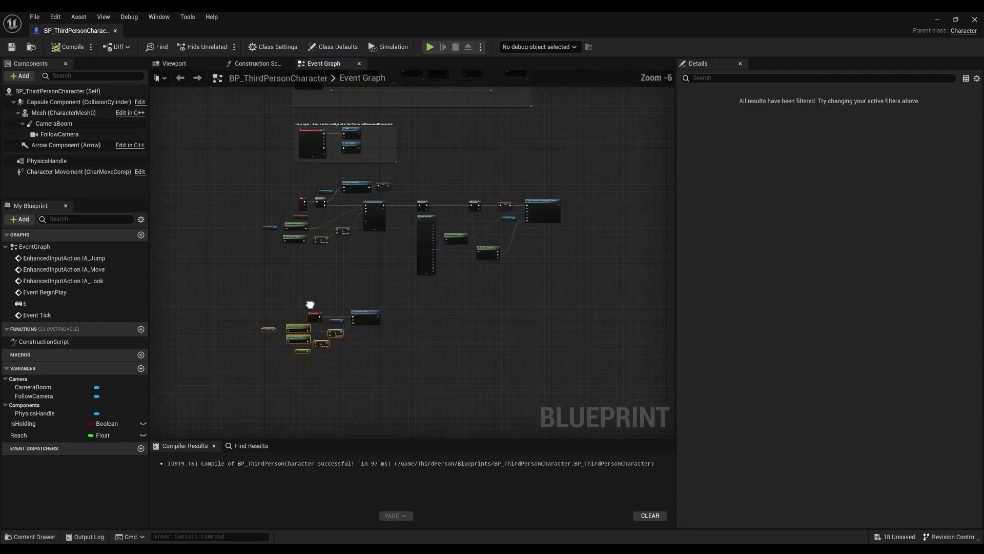
Play-test the grab trace by walking toward, around and away from the blue cube, then stop
click(937, 19)
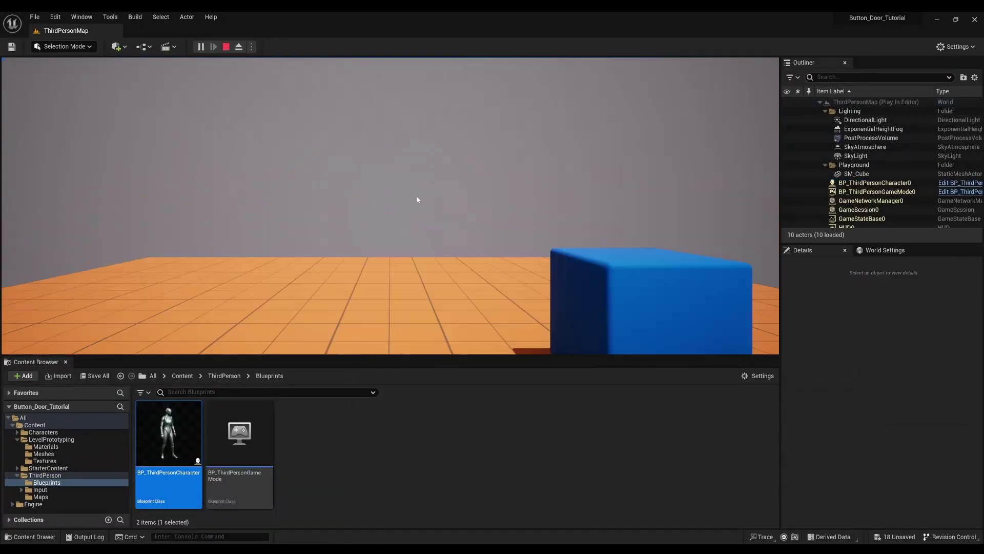
click(417, 200)
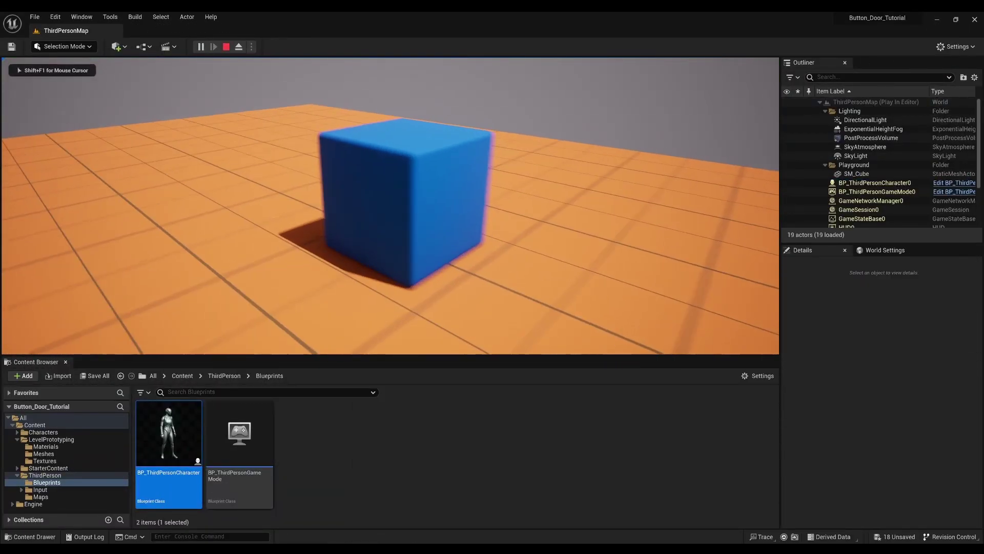
key(w)
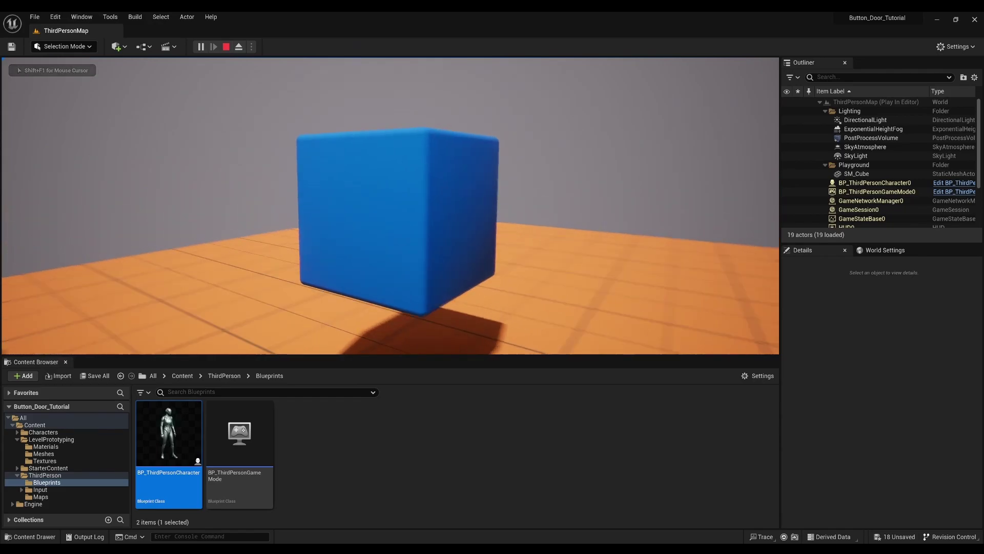
key(e)
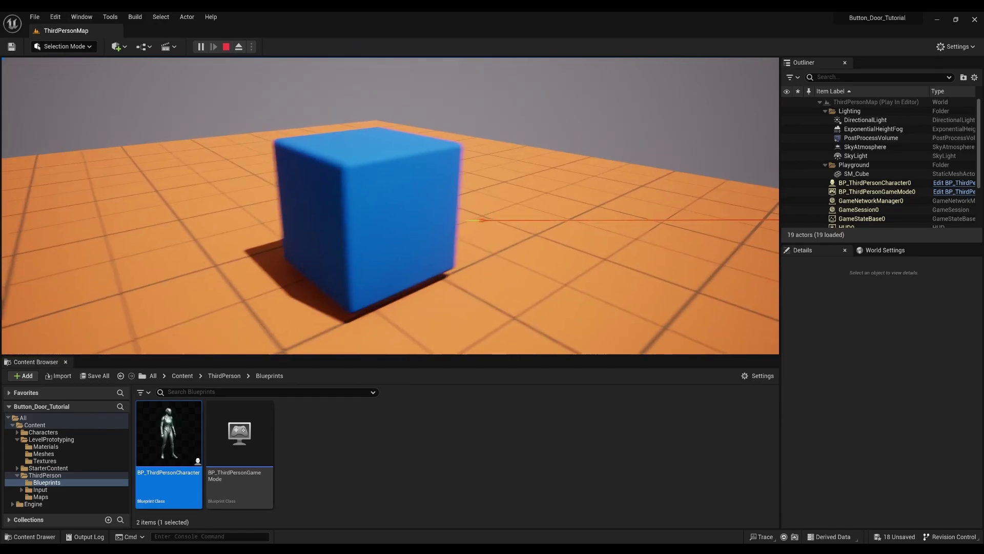
key(w)
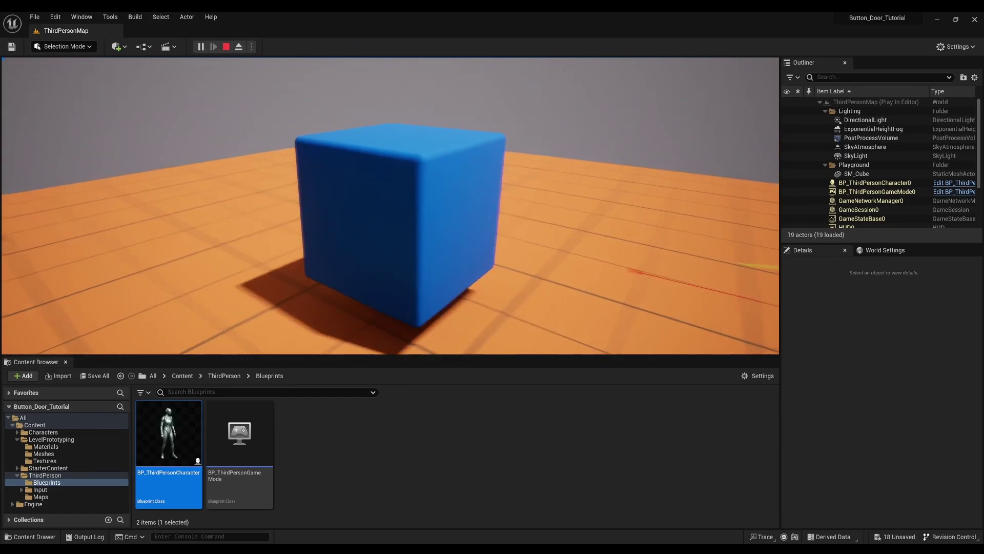
key(w)
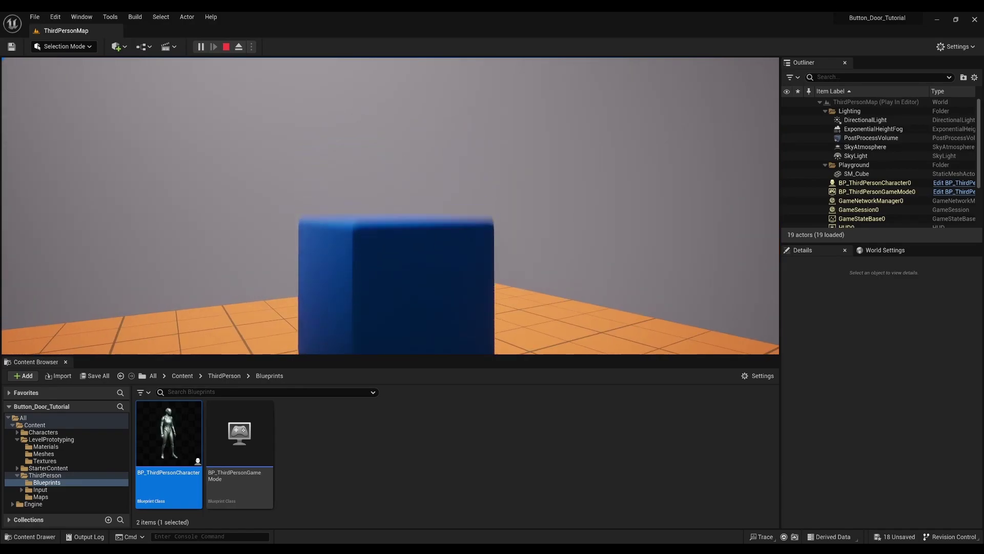
key(s)
key(e)
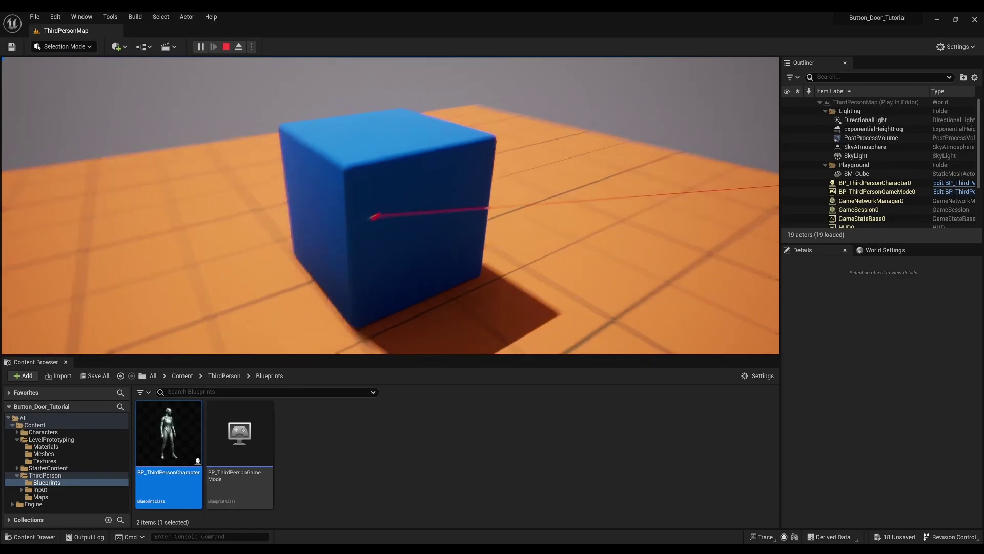
key(s)
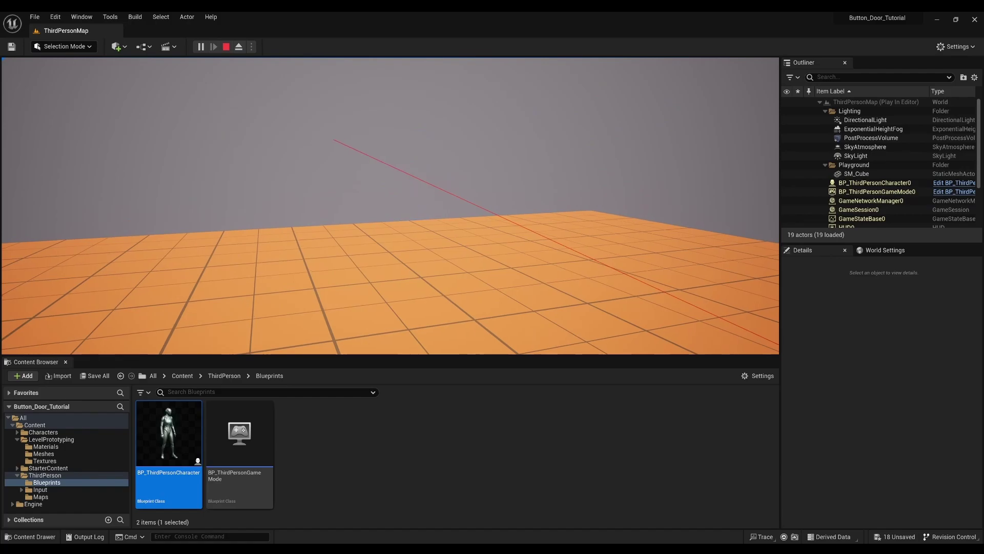
key(Escape)
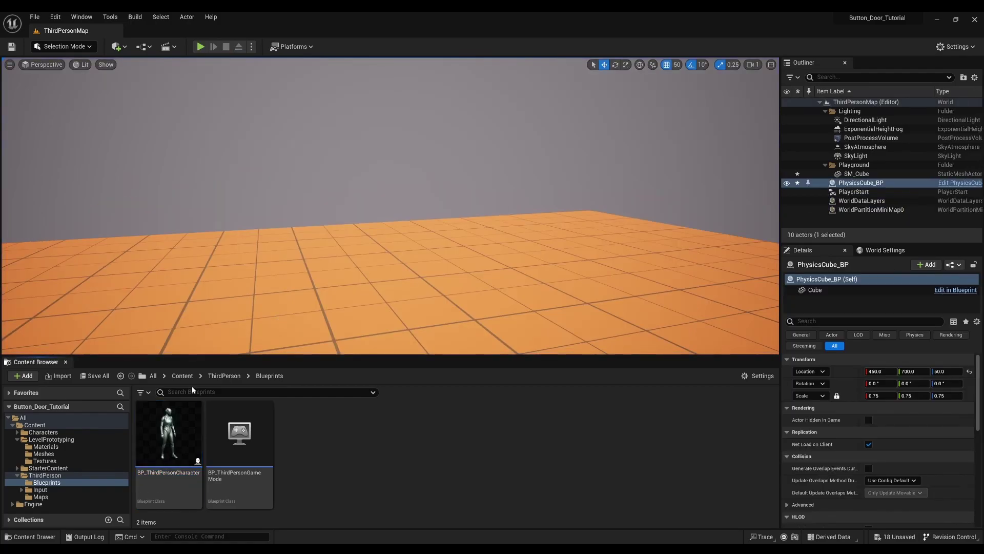
Create an Actor Blueprint Class named PressurePlate_BP in Content and open it
click(181, 375)
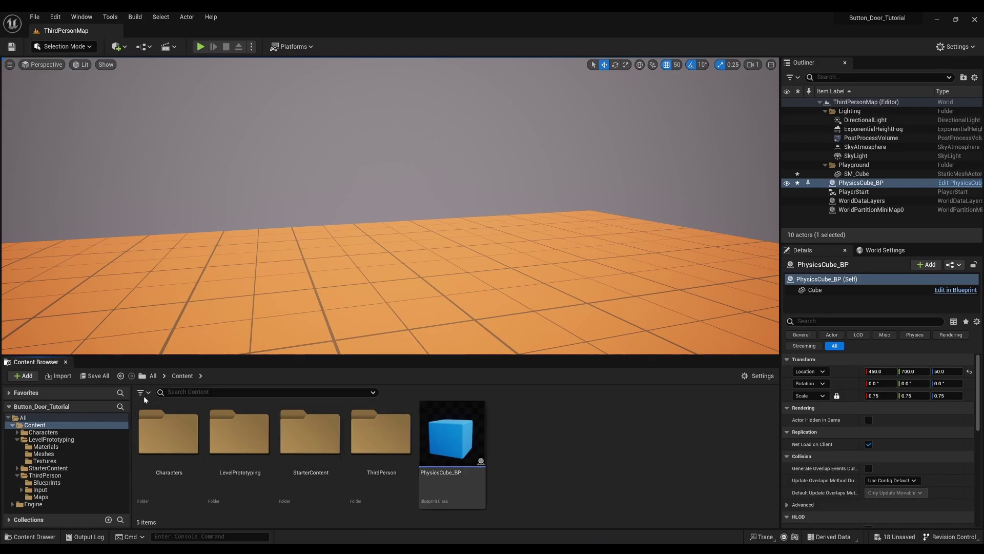
right_click(535, 468)
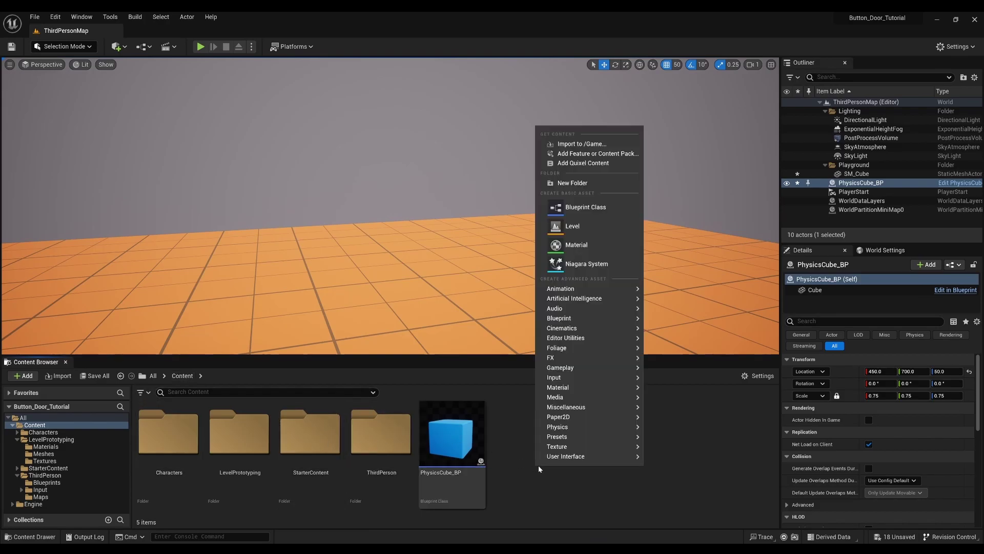
click(578, 207)
click(405, 213)
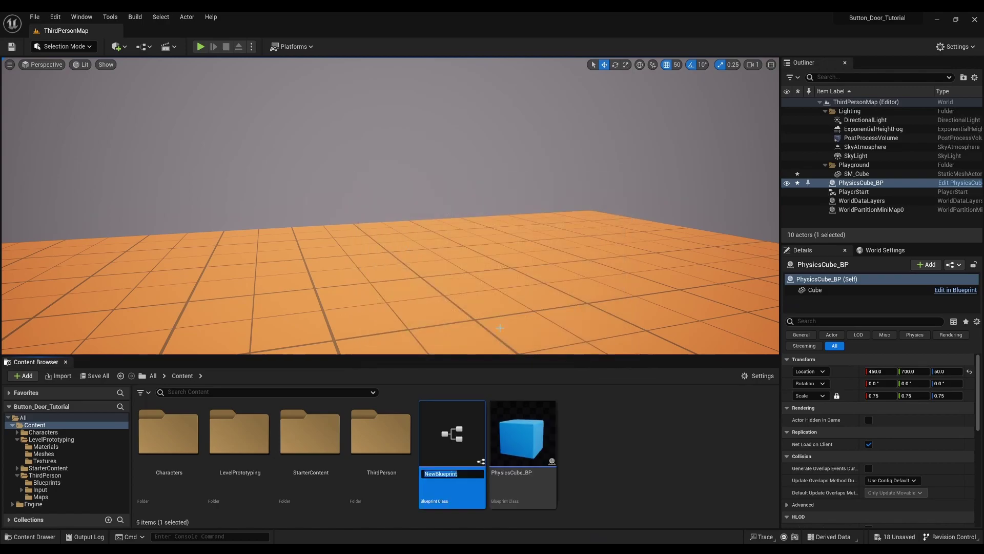
text(Pressure)
text(Plate_)
text(BP)
key(Return)
double_click(536, 432)
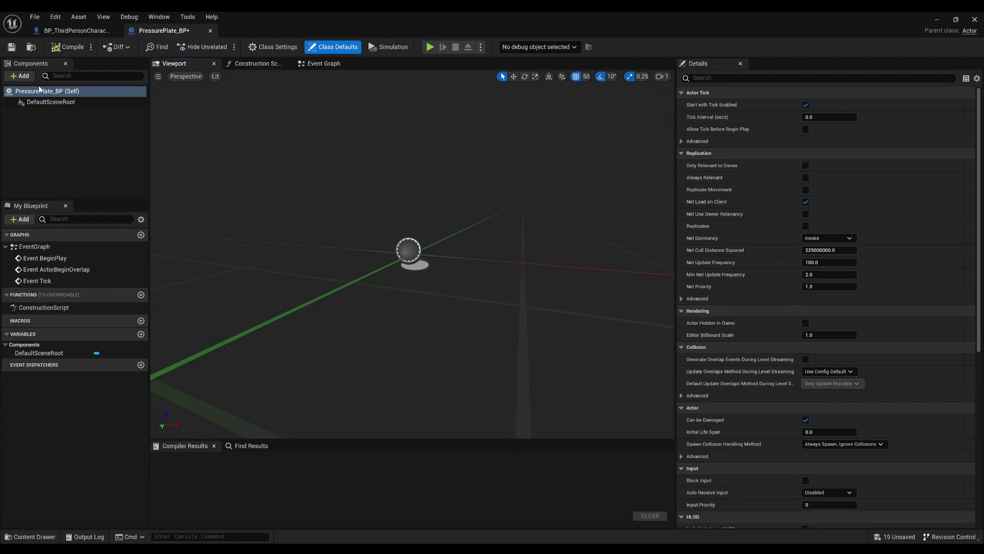
Add a Static Mesh component named Frame to PressurePlate_BP
click(20, 76)
text(static)
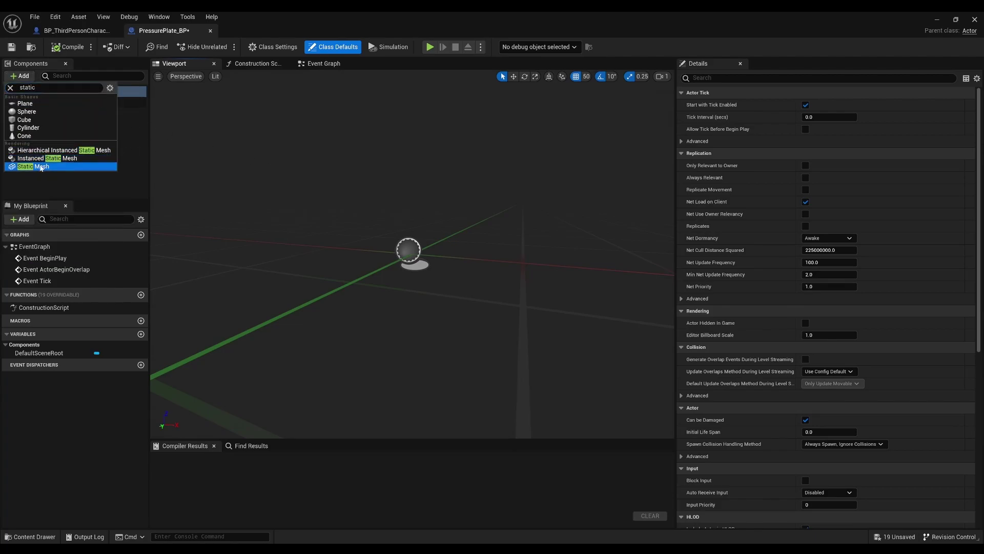
click(58, 154)
text(Frame)
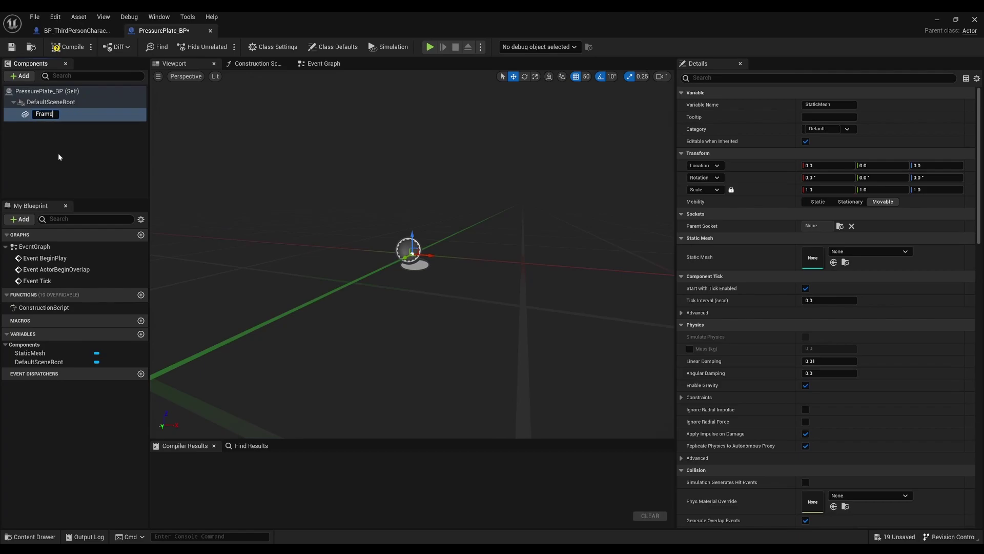
key(Return)
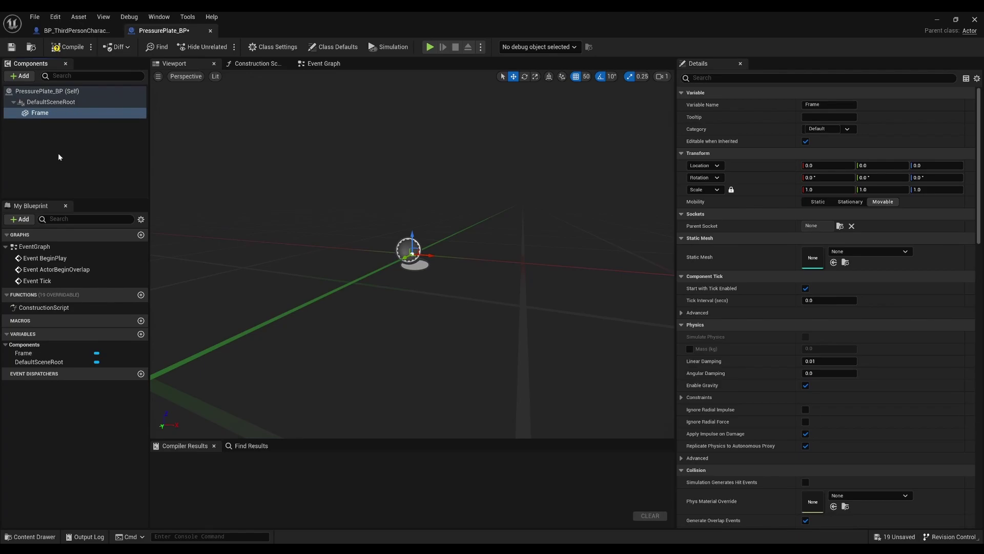
Assign the Shape_Cube mesh to the Frame component
click(839, 253)
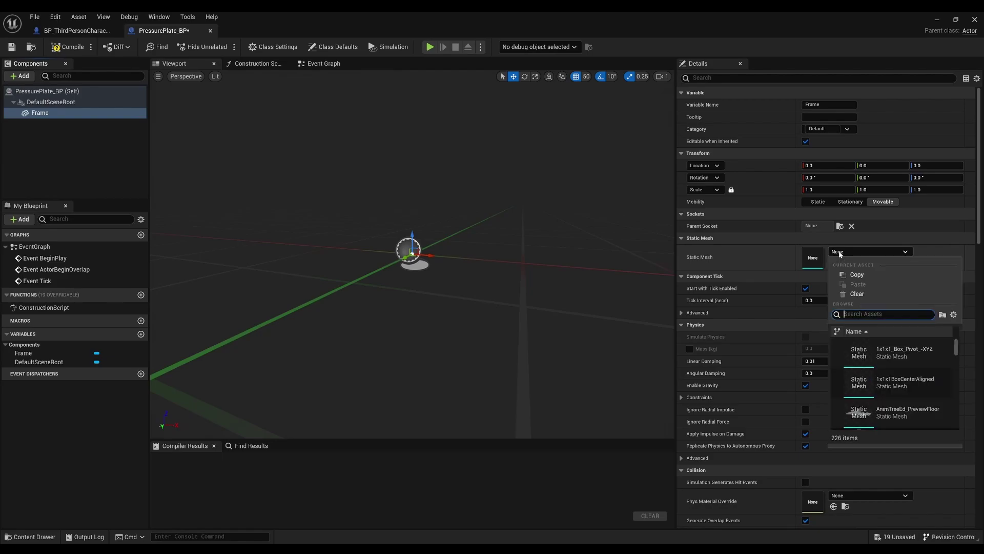
text(c)
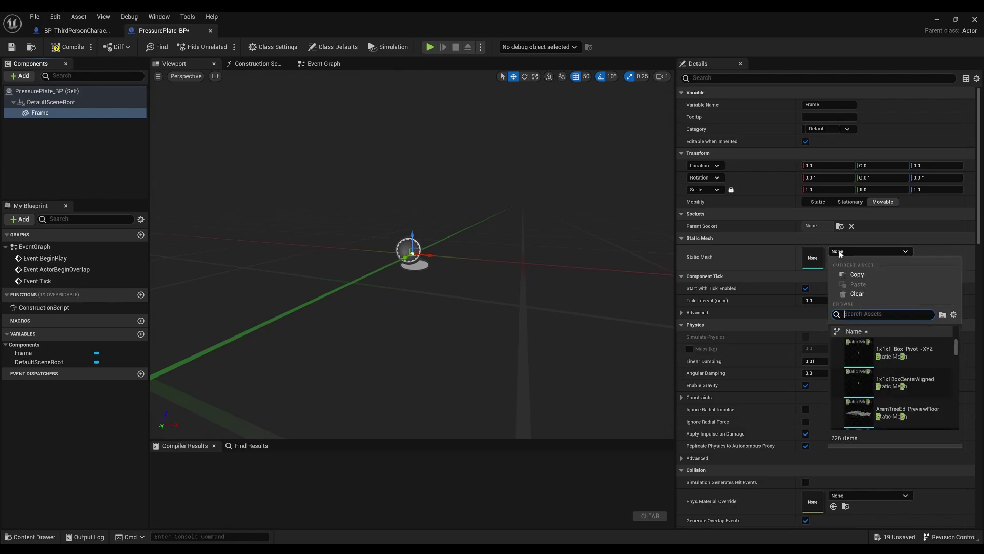
text(ube)
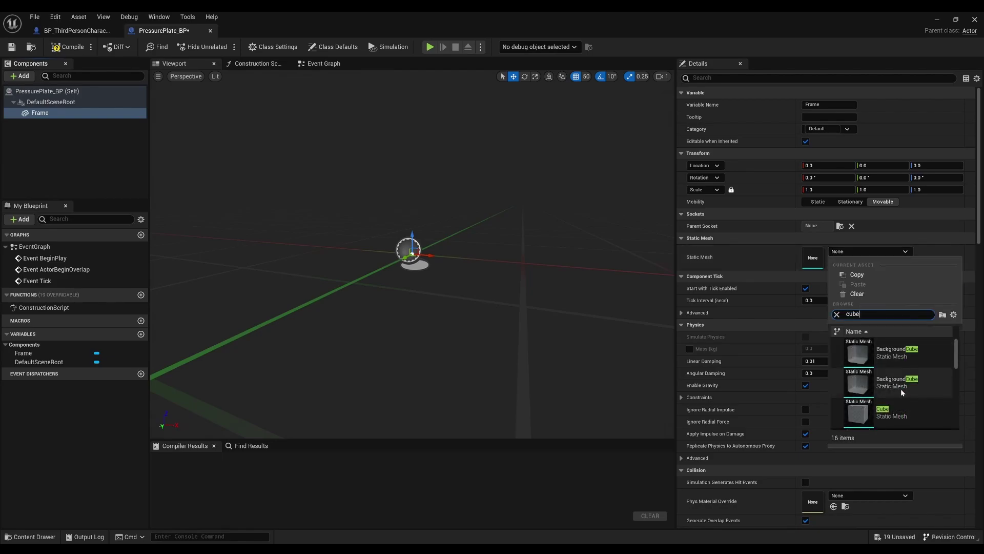
scroll(902, 389, down, 3)
scroll(903, 389, down, 1)
scroll(902, 389, down, 1)
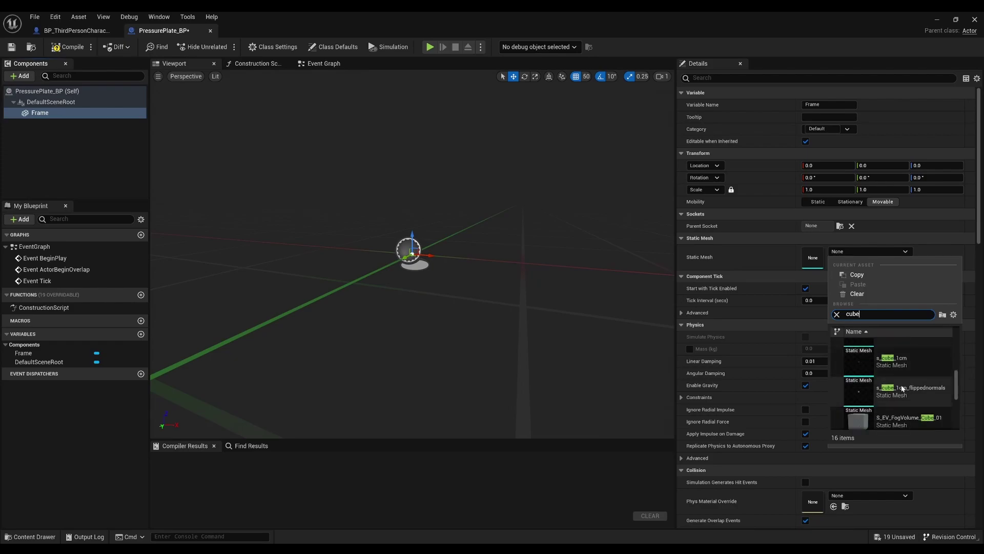
scroll(902, 387, down, 1)
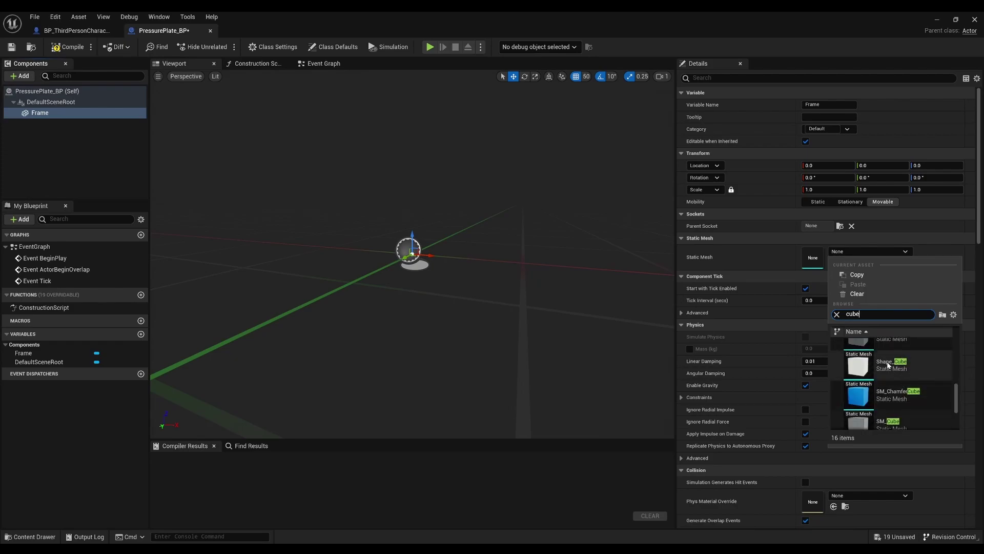
click(888, 365)
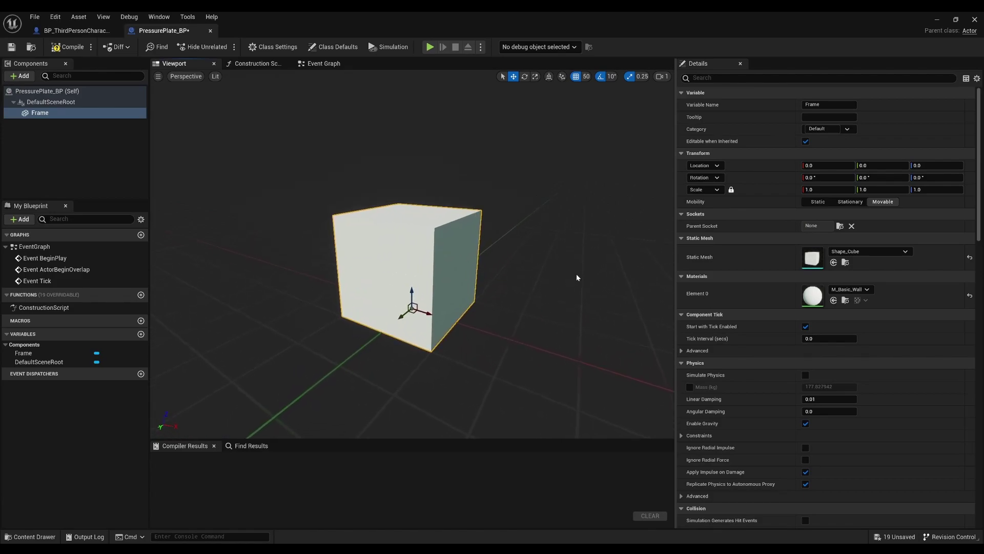
Flatten the Frame into a thin plate with a Z scale of 0.05
click(732, 189)
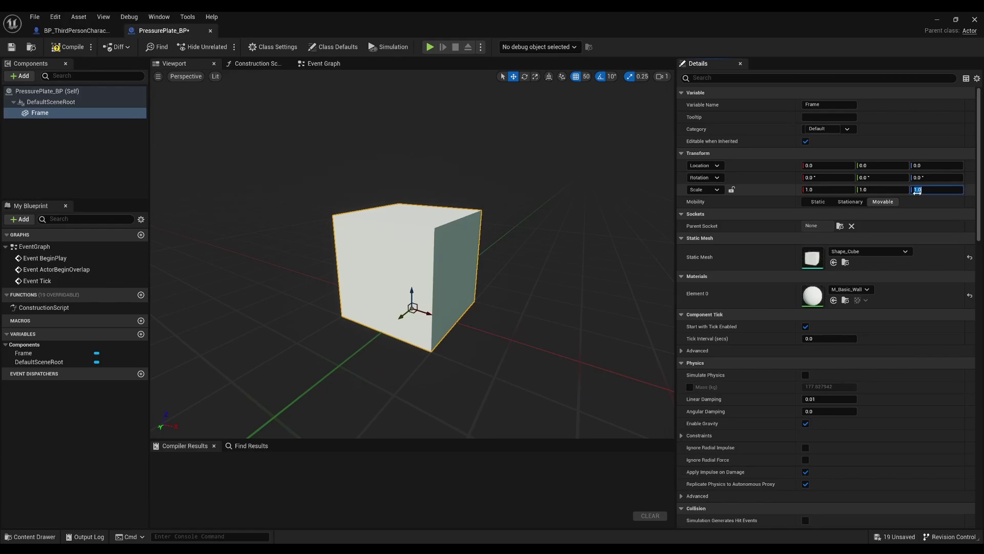
text(.05)
key(Return)
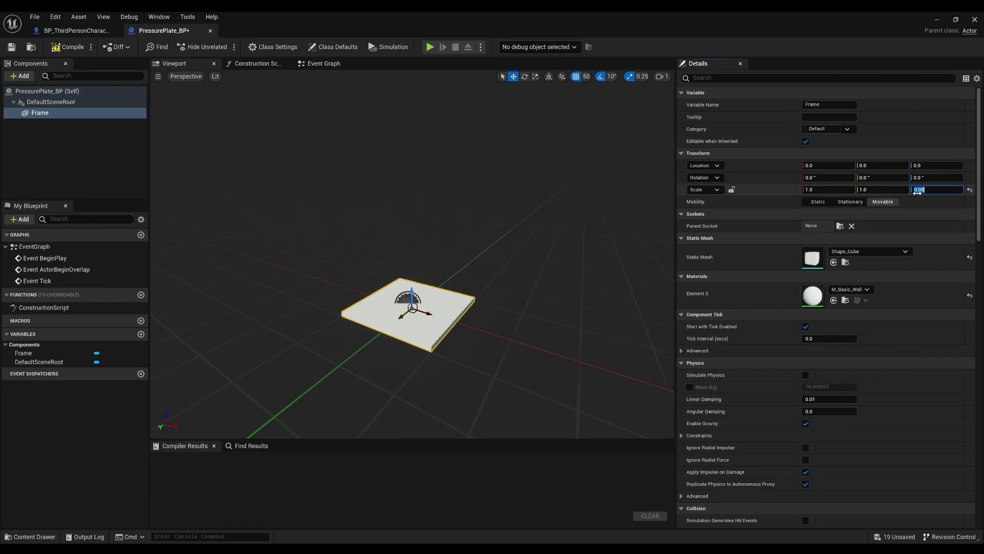
scroll(433, 333, up, 2)
scroll(430, 325, up, 3)
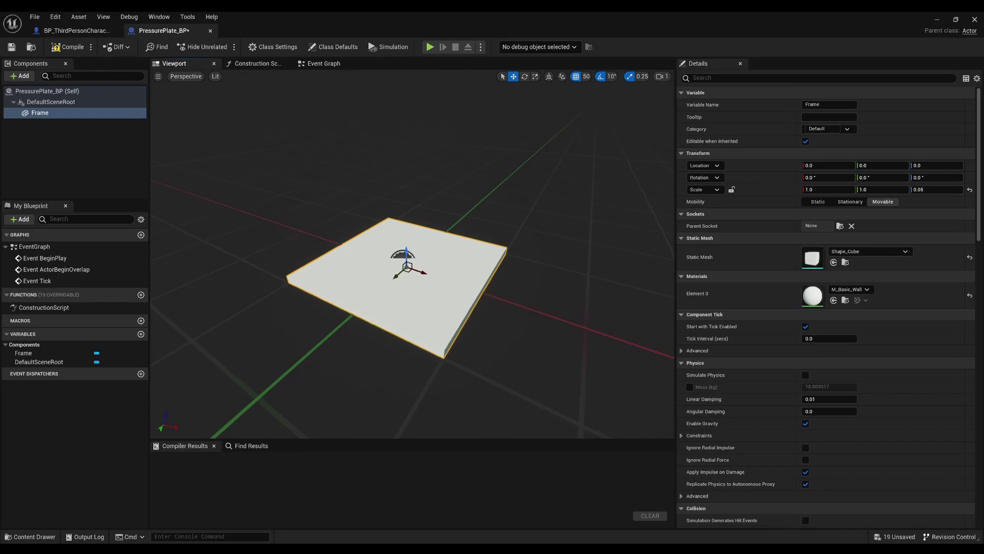
click(86, 147)
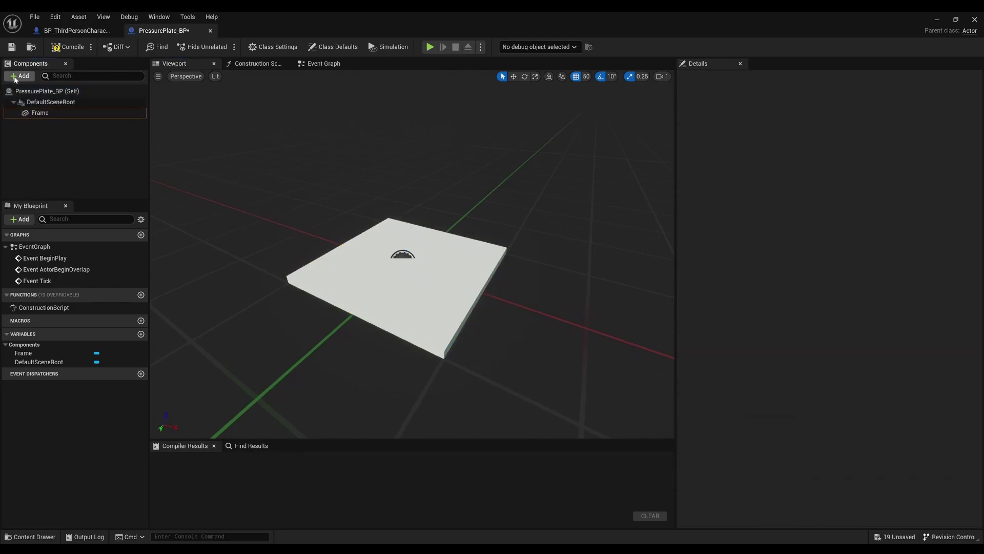
Add a second Static Mesh component named Button
click(20, 76)
text(stat)
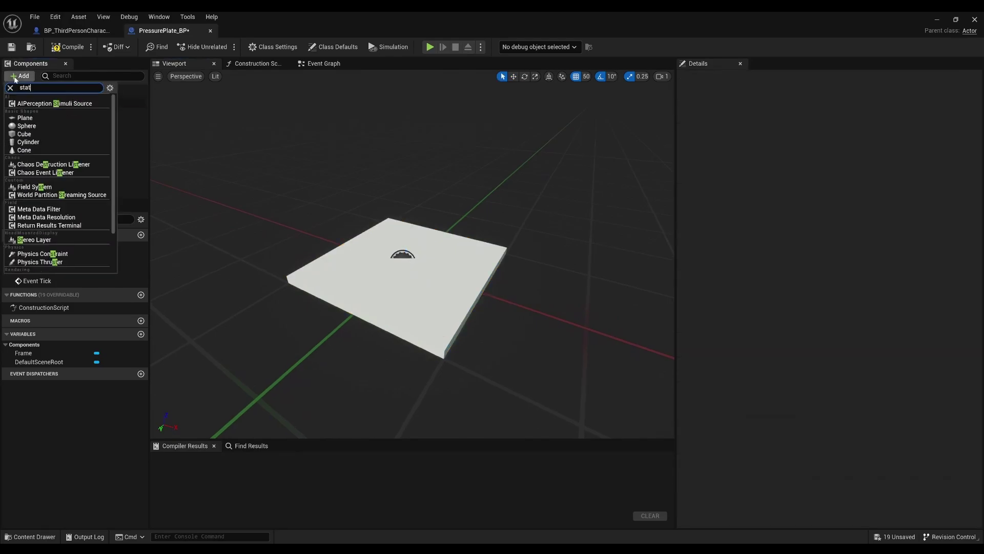
text(ic)
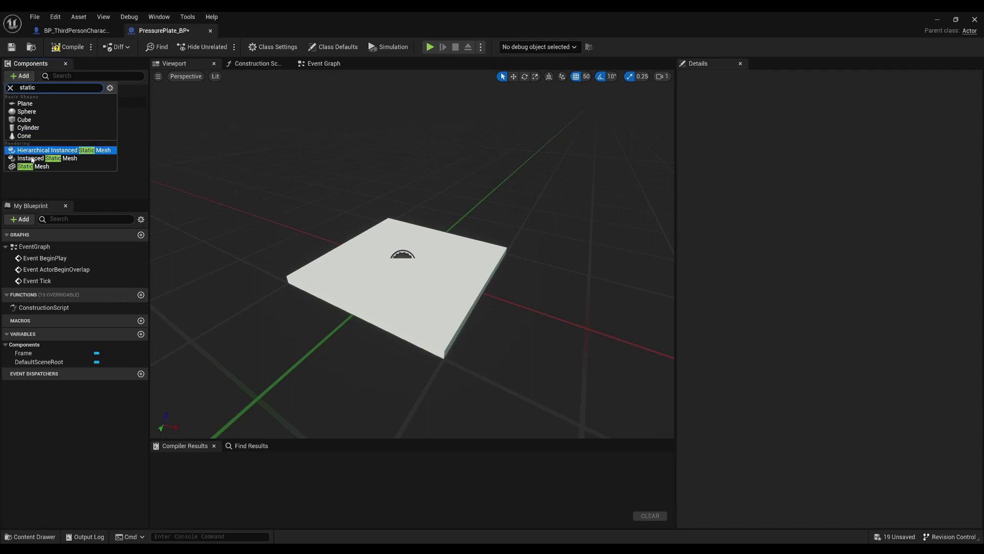
click(29, 165)
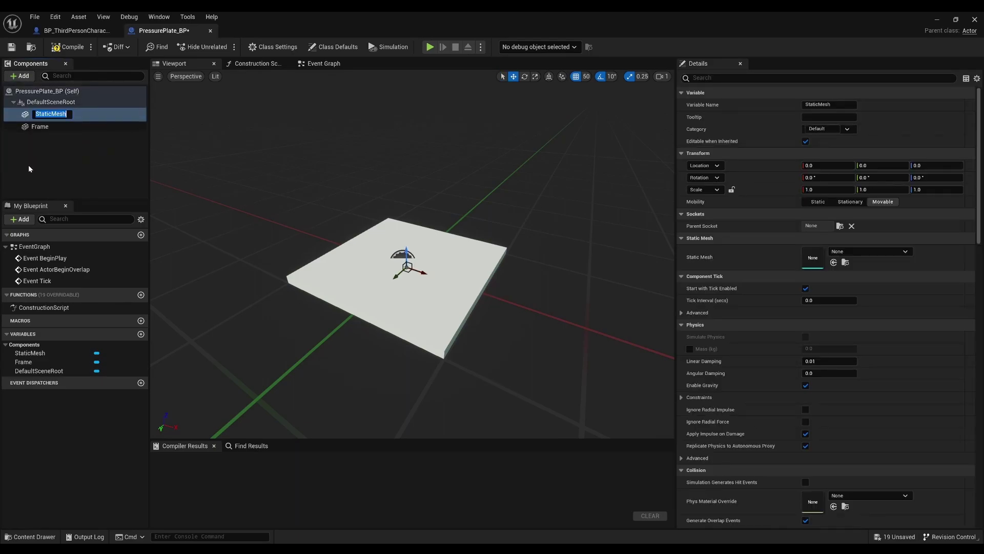
text(Button)
key(Return)
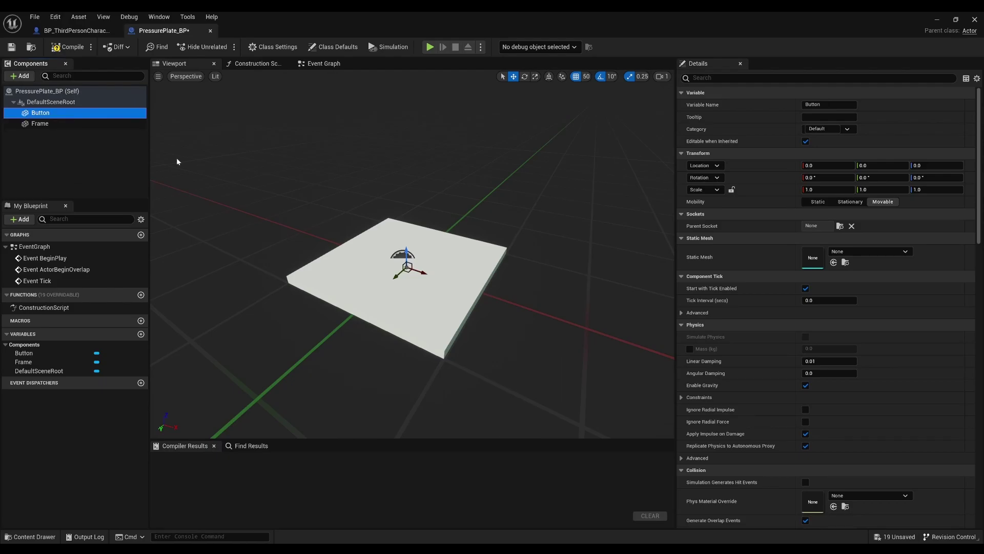
Assign the Shape_Cube mesh to Button and frame it in the viewport
click(879, 253)
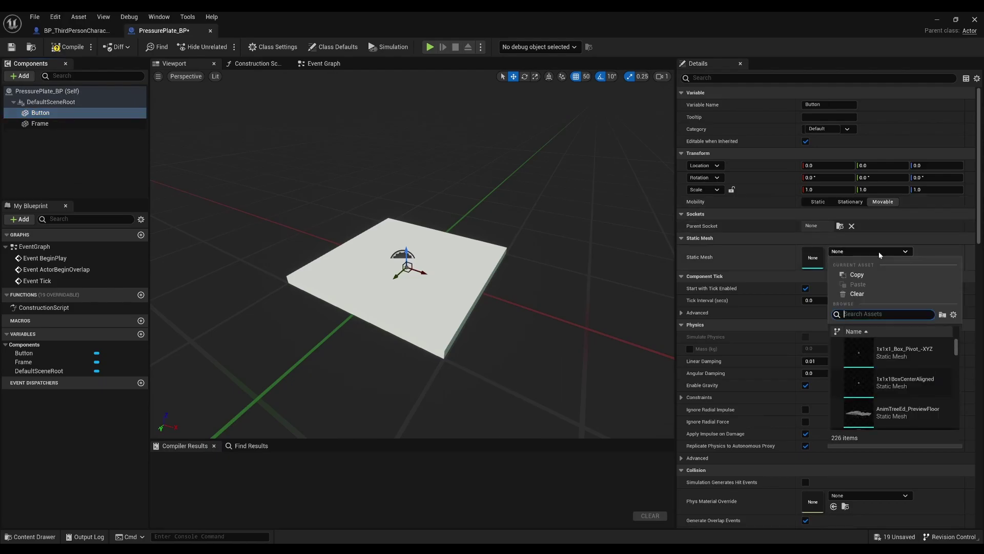
text(cube)
scroll(903, 368, down, 3)
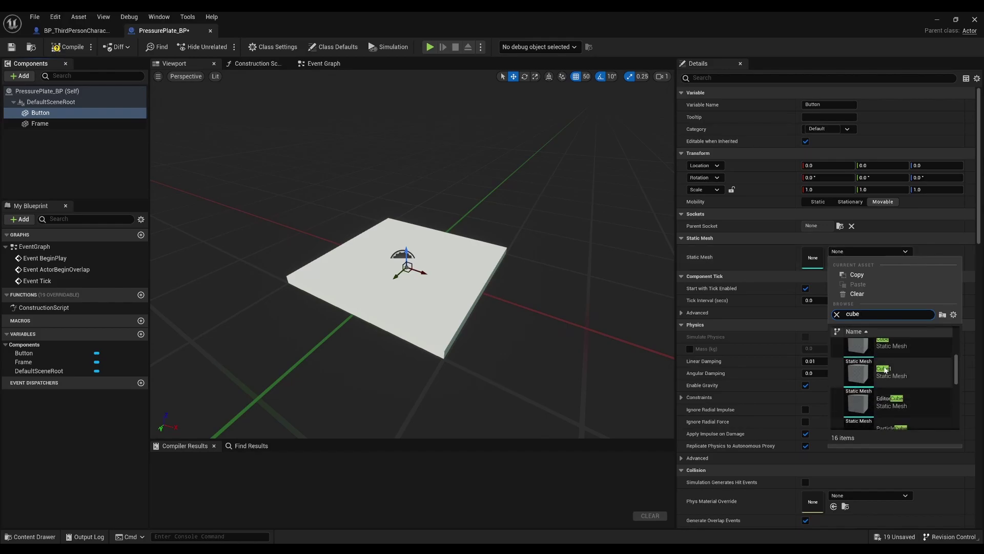
scroll(883, 369, down, 2)
scroll(883, 372, down, 2)
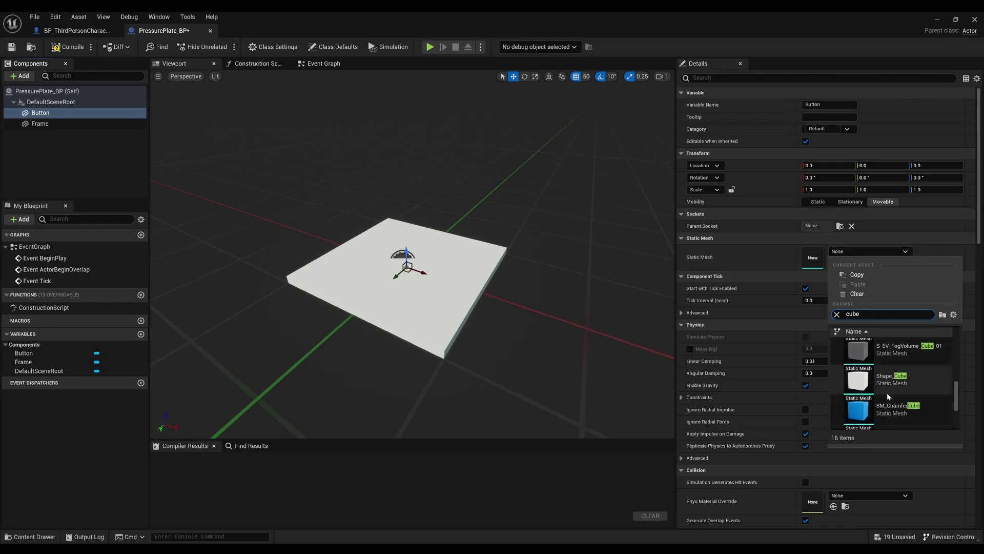
click(890, 383)
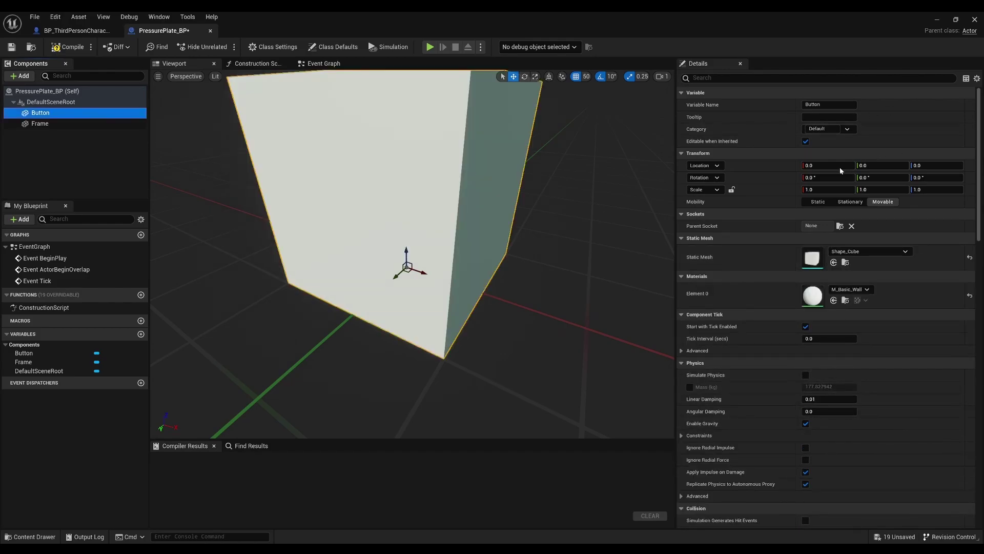
key(f)
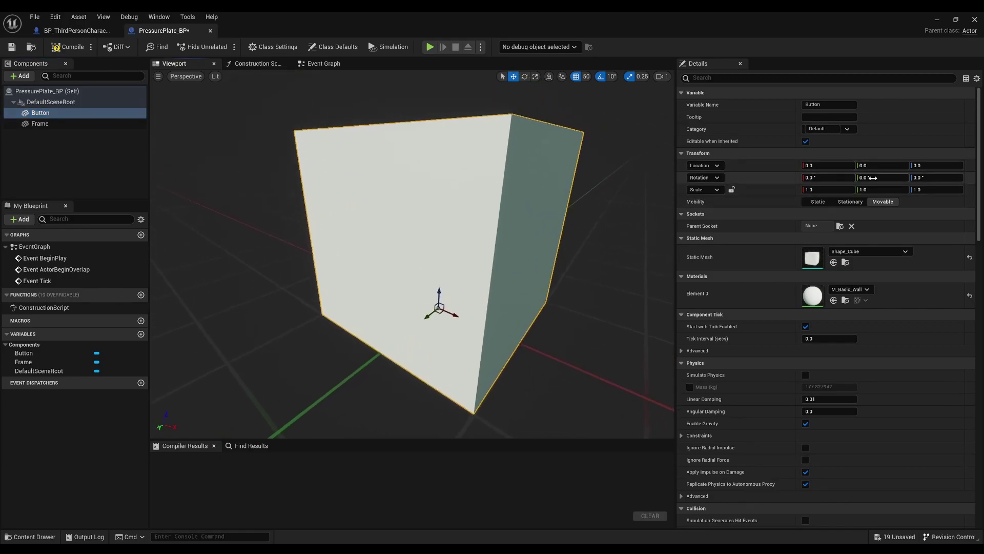
Scale Button to 0.9, 0.9, 0.1, then compile and save PressurePlate_BP
click(917, 190)
text(.1)
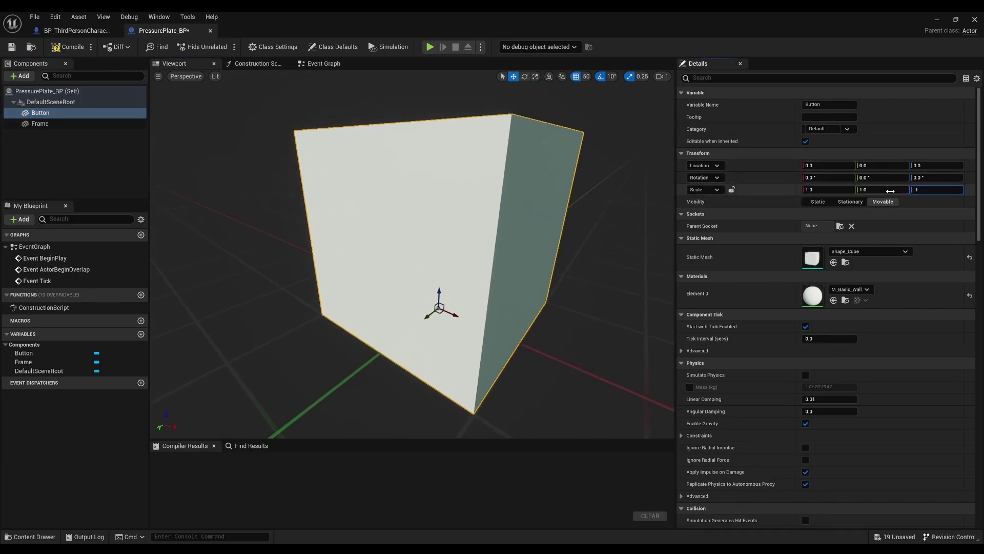
key(Return)
click(810, 189)
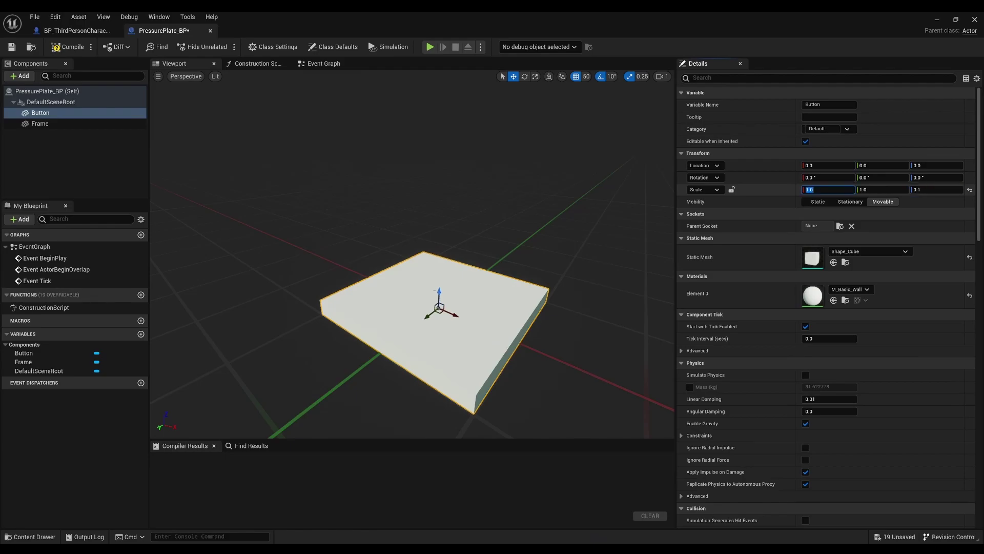
text(.9)
click(882, 190)
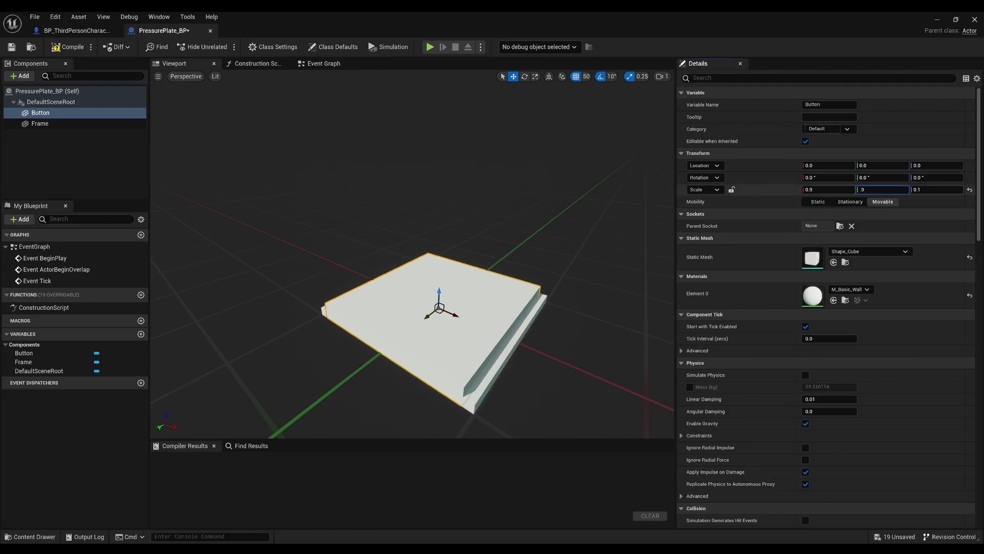
key(Return)
drag(513, 220, 517, 195)
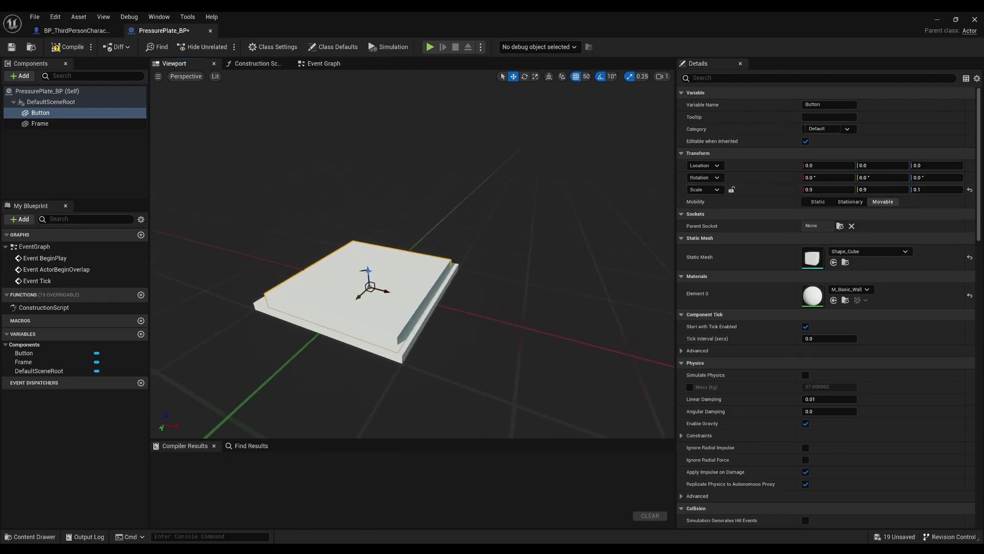
click(66, 46)
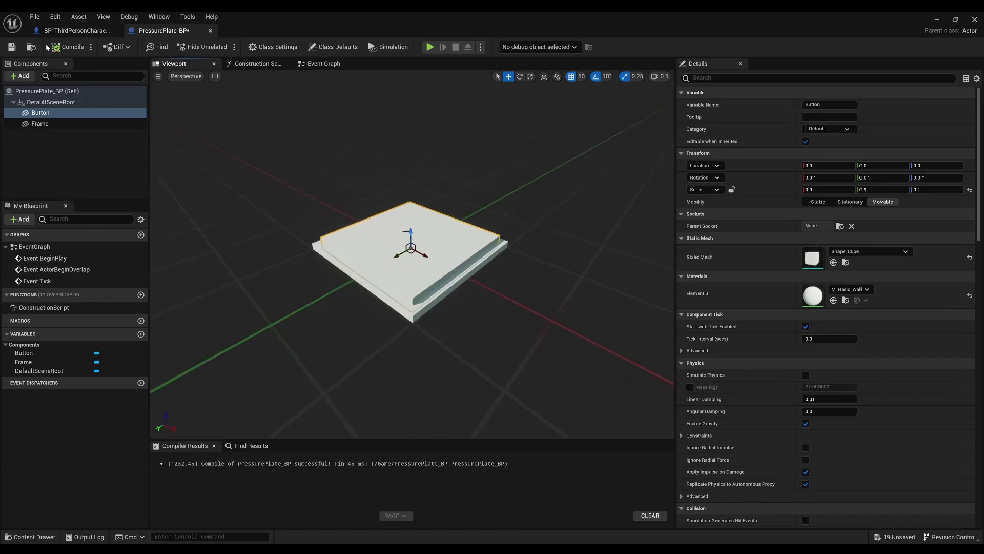
click(12, 46)
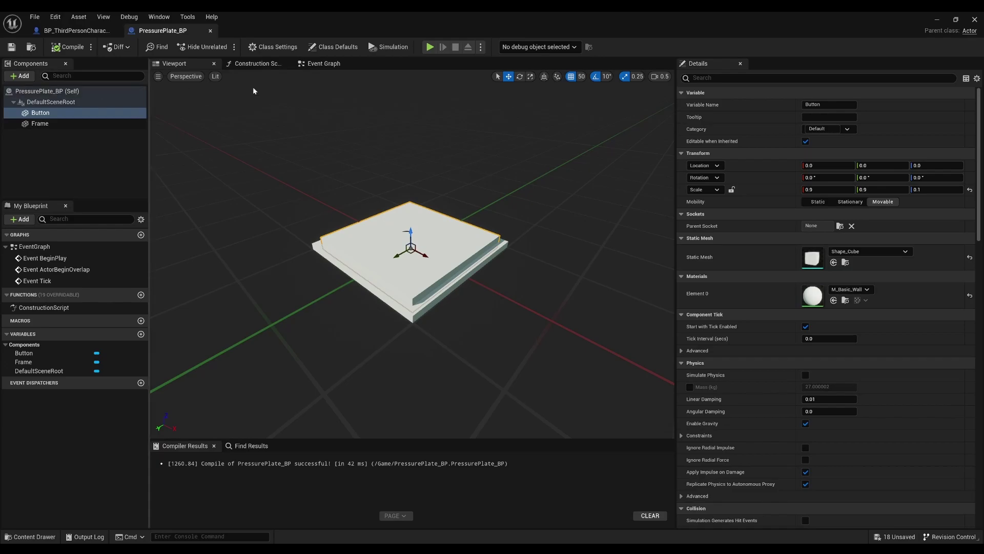
Create a new Material named PlateFrame_MAT in Content and open it
click(937, 19)
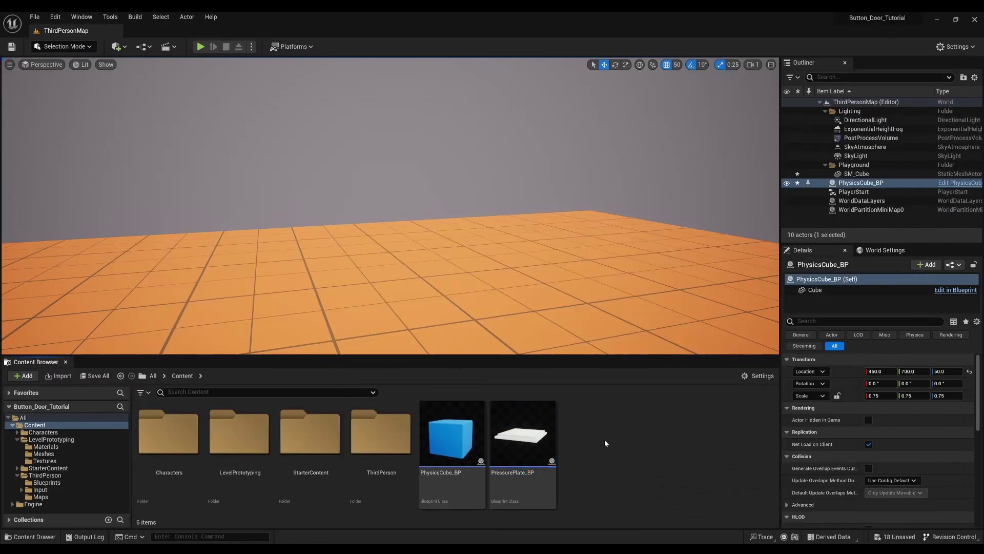
right_click(605, 443)
click(639, 222)
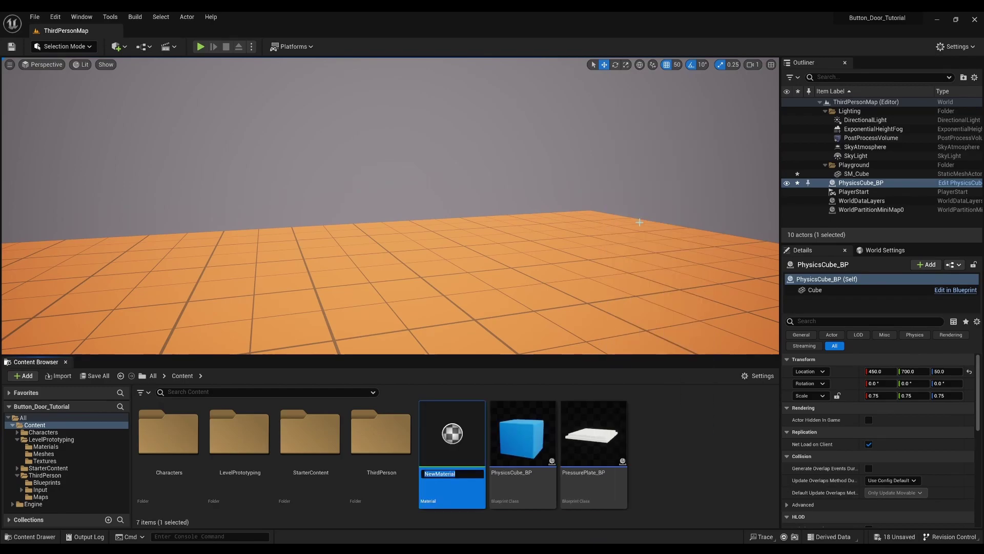
text(PlateFrame_MAT)
key(Return)
double_click(533, 431)
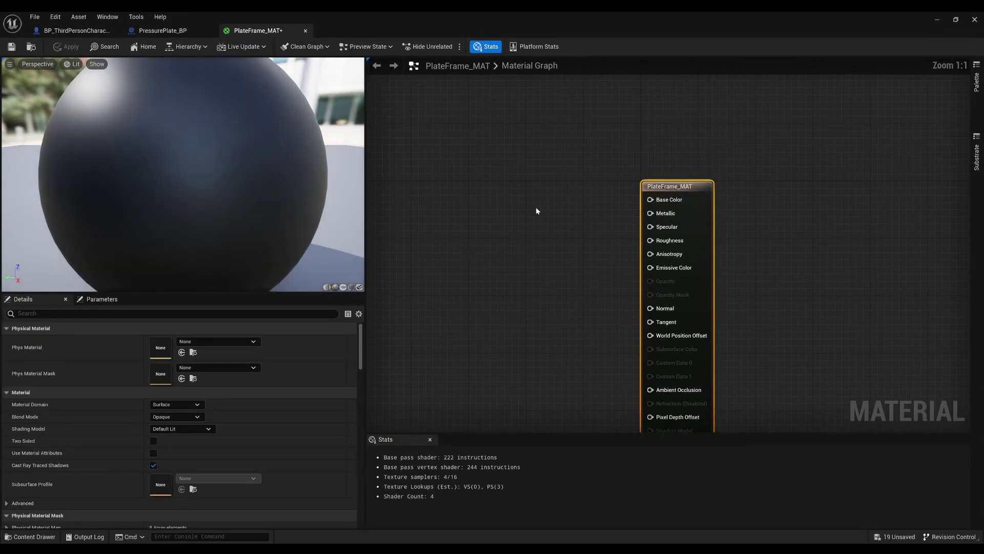
Add a vector parameter named Color wired into Base Color
right_click(536, 207)
text(vecto)
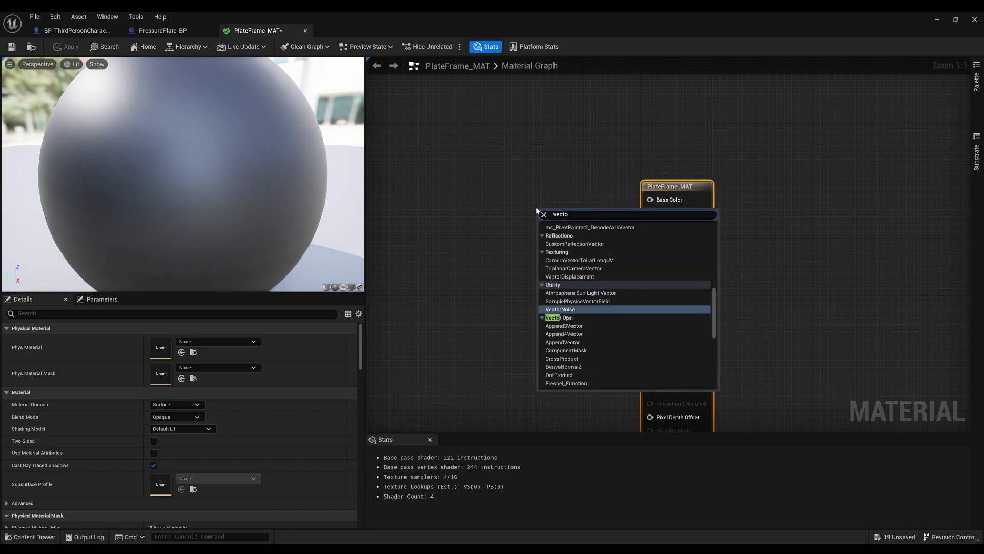
text(param)
key(Return)
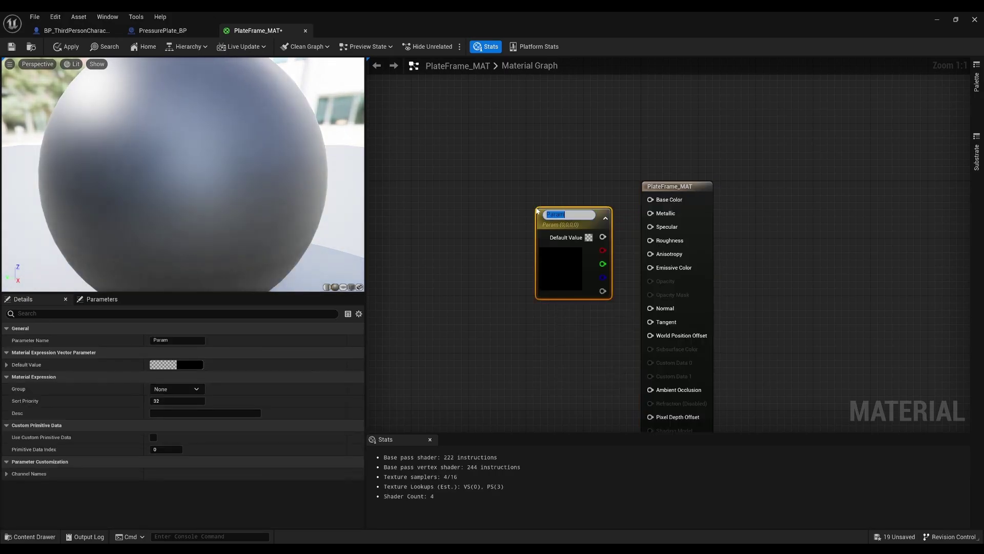
text(Color)
key(Return)
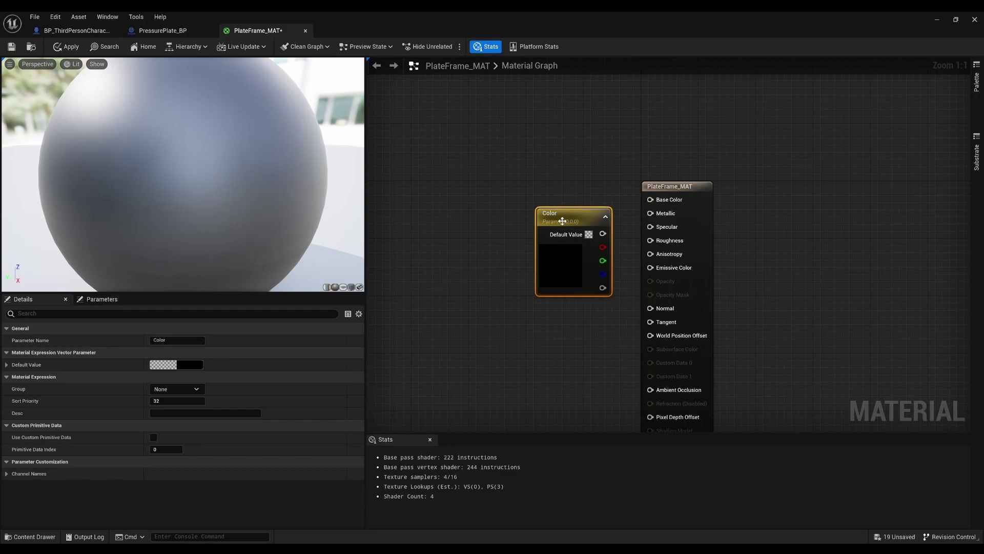
mouse_move(562, 221)
mouse_down()
mouse_move(538, 187)
mouse_move(650, 201)
mouse_up()
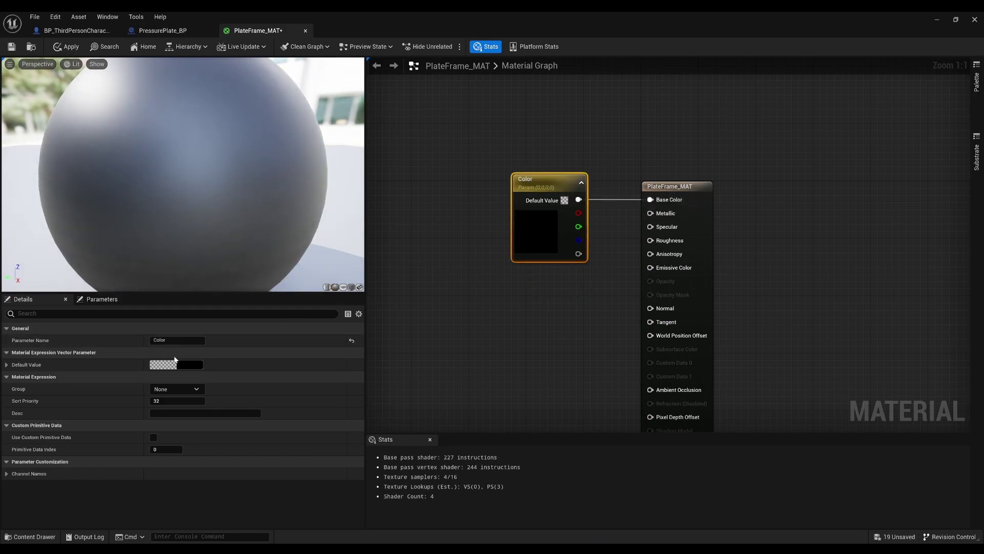
Set Color's default to dark red (R 0.25), save the material, and close its editor
click(189, 364)
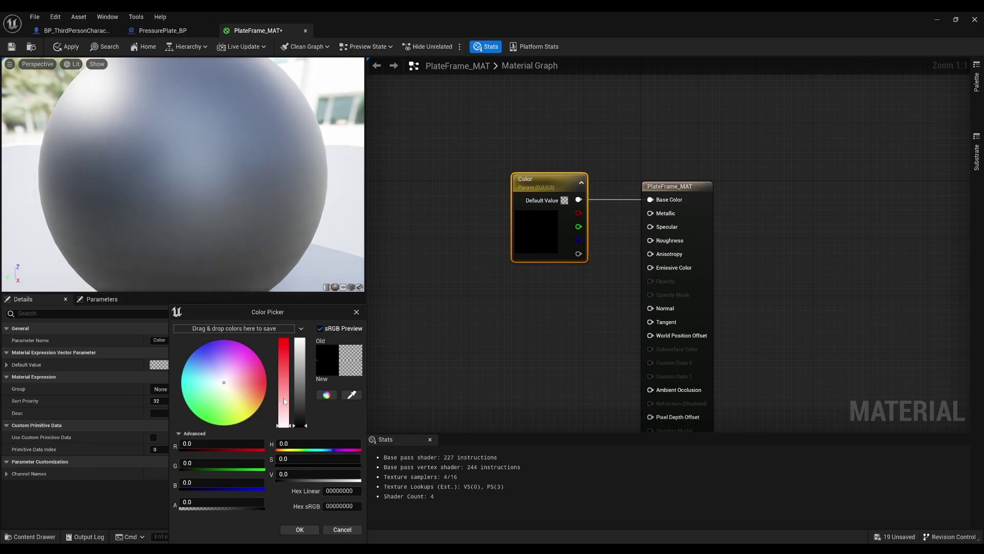
drag(284, 397, 284, 338)
drag(299, 420, 301, 403)
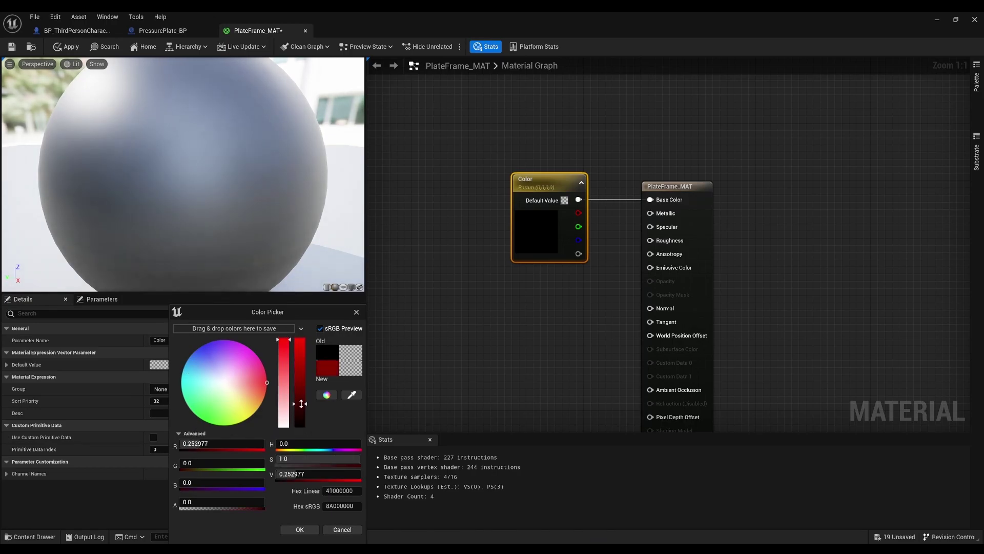
click(201, 442)
text(.25)
key(Return)
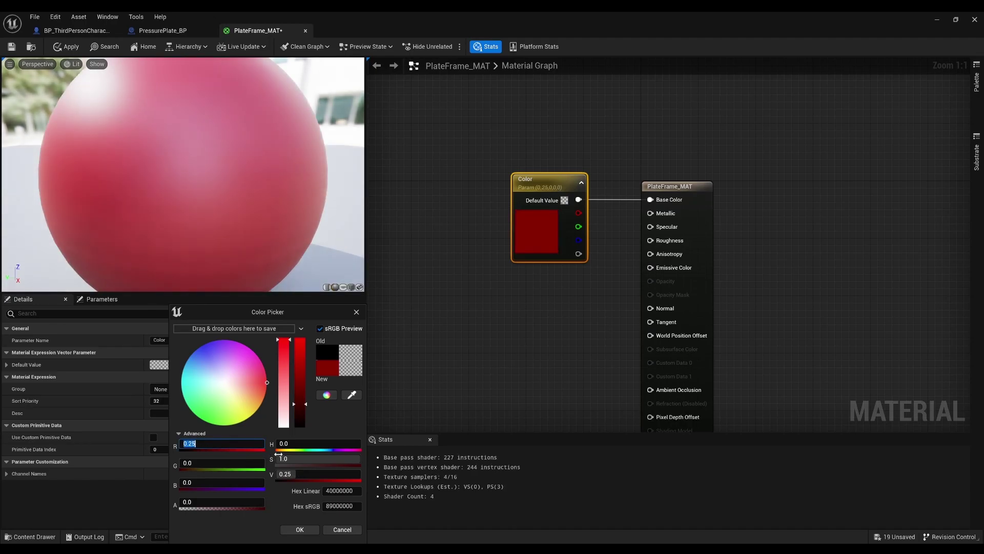
click(300, 529)
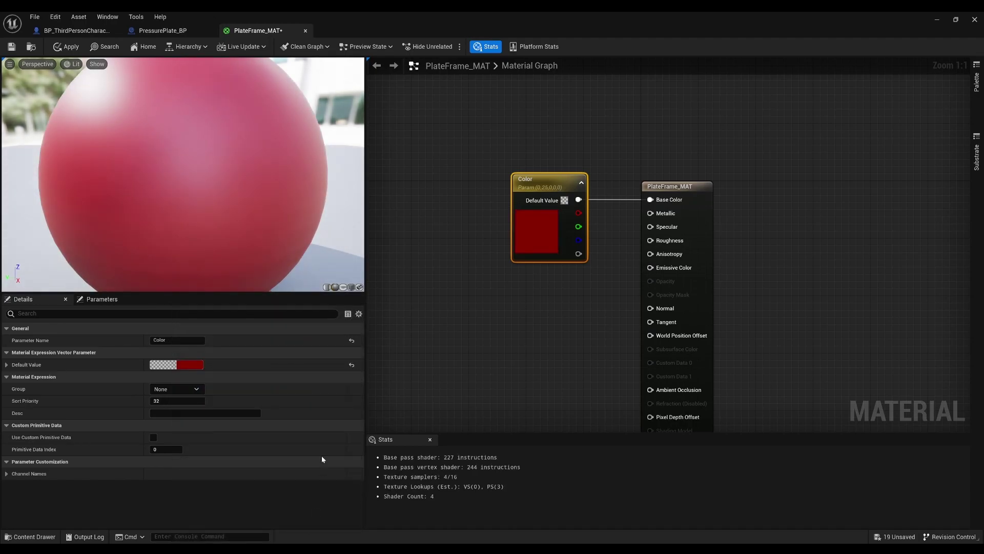
click(11, 46)
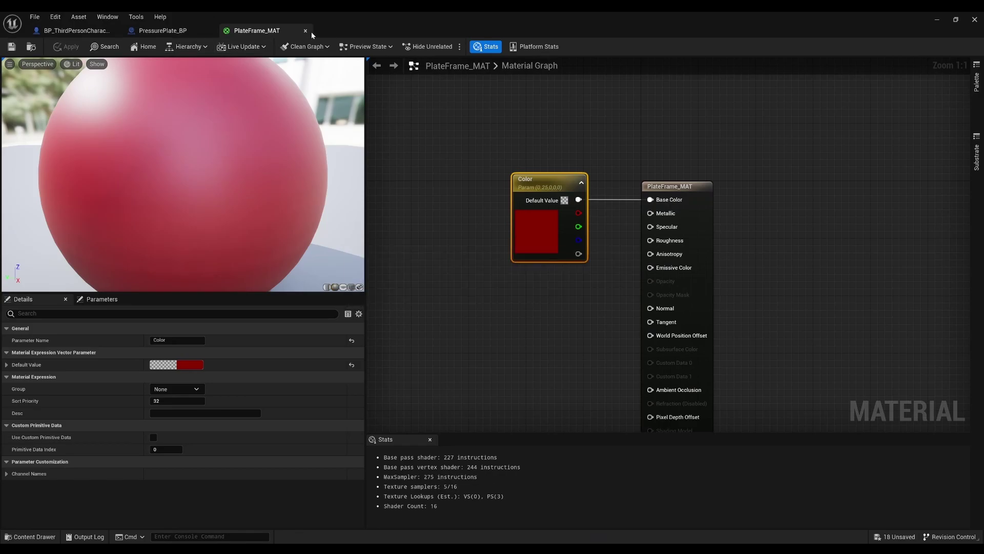
click(938, 21)
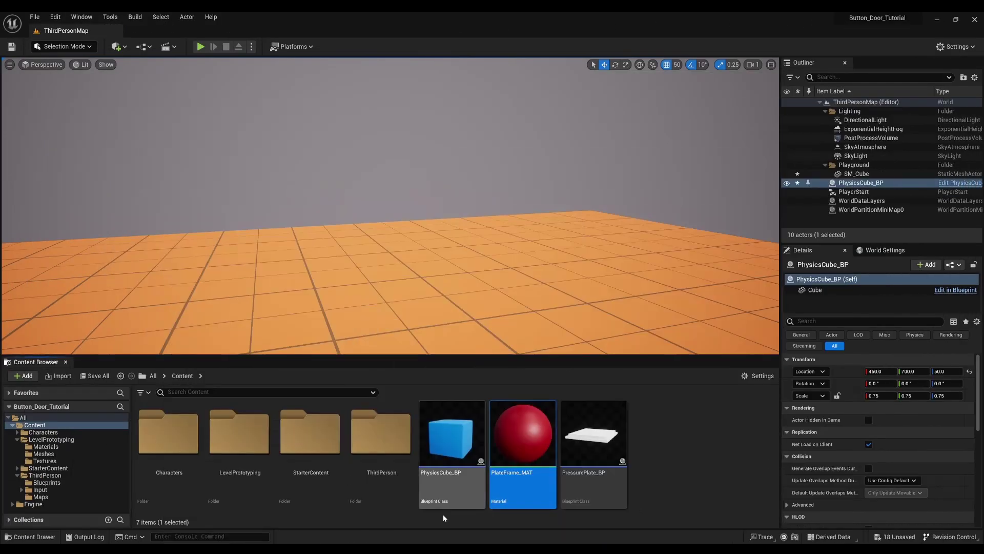
Create a new Material named PlateButton_MAT and open it
right_click(658, 442)
mouse_move(684, 295)
click(698, 222)
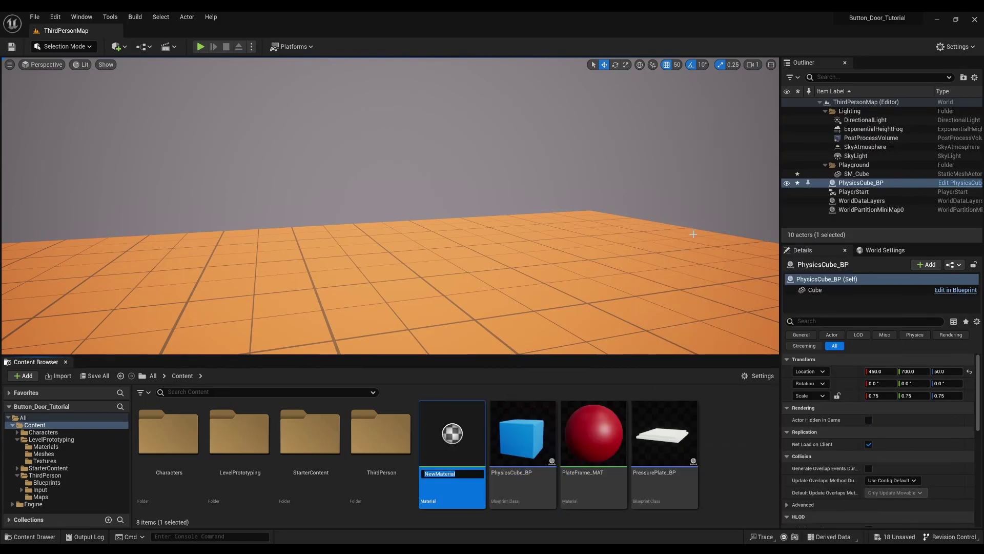
text(P)
text(MAT)
key(Return)
double_click(517, 451)
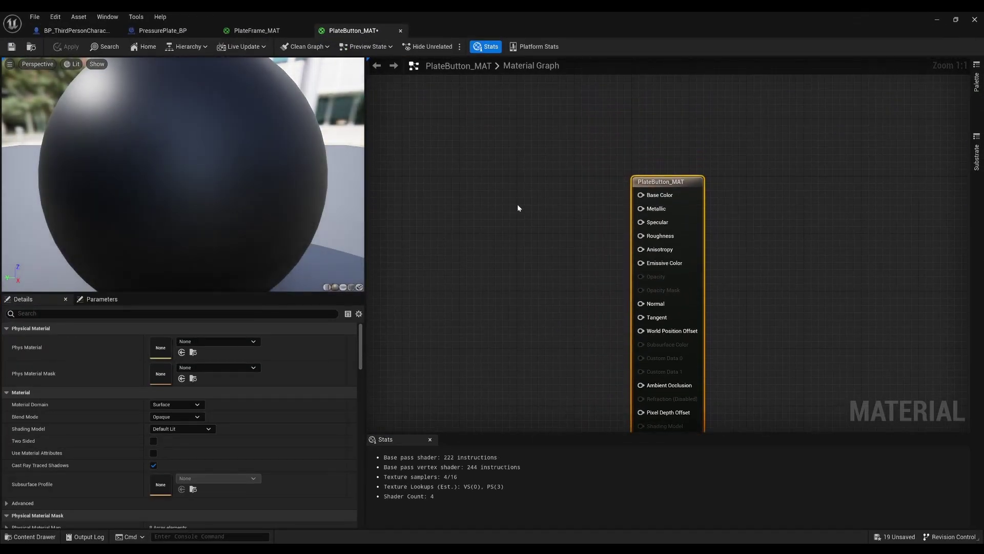
Add a vector parameter named Color and connect it to Base Color
right_click(517, 207)
text(vectorp)
key(Return)
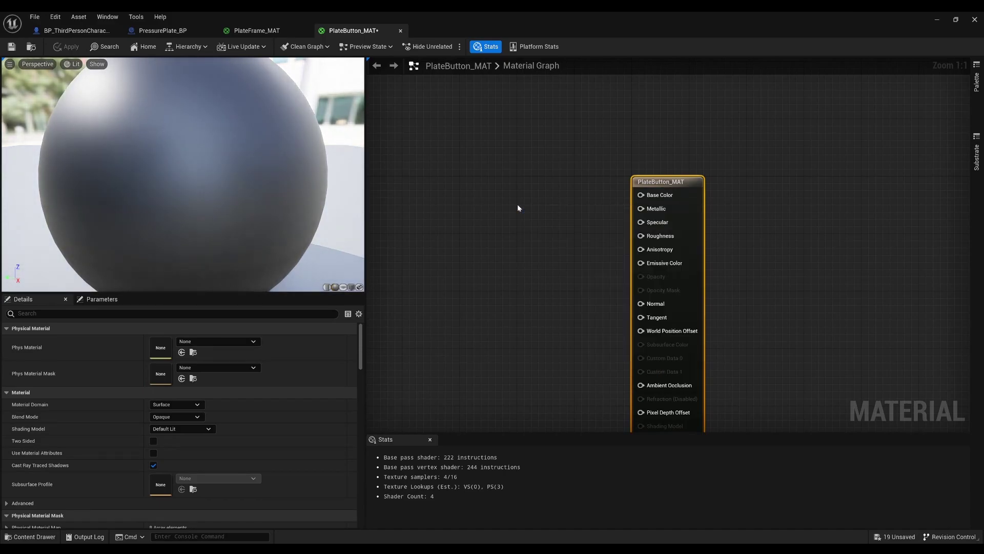
text(Color)
key(Return)
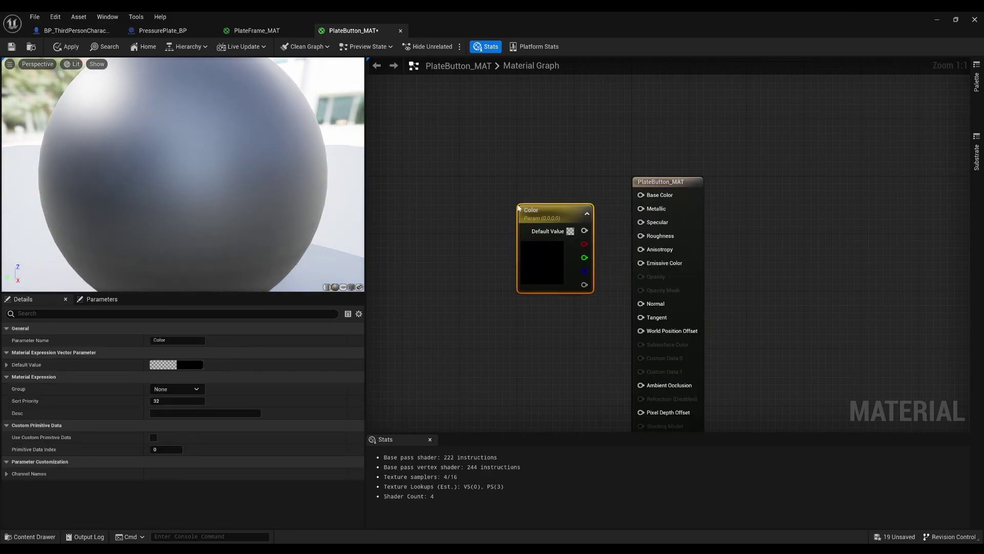
drag(550, 278, 522, 242)
drag(554, 195, 663, 198)
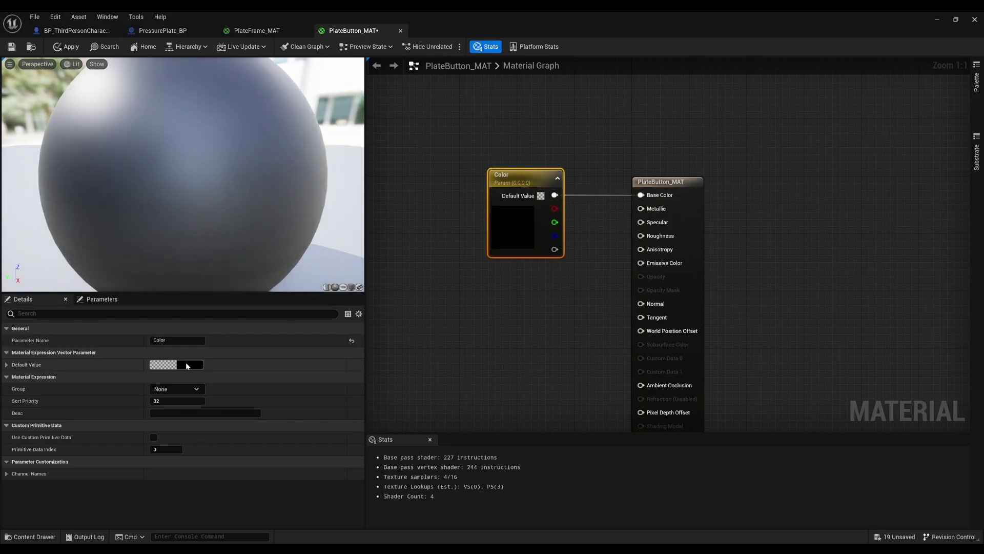
Set Color to blue (0.0566, 0.096, 0.173), save, and close both material editors
click(187, 364)
click(222, 367)
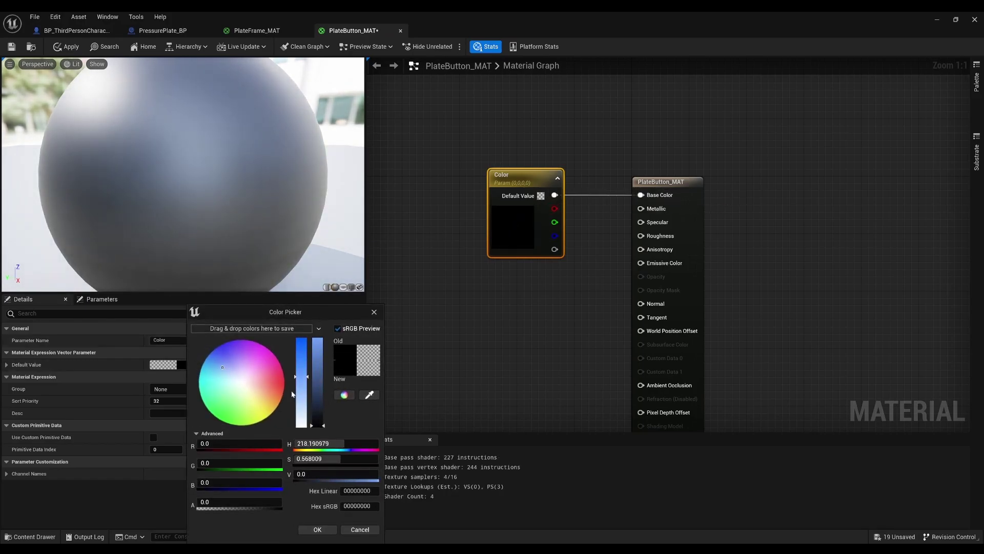
drag(323, 425, 320, 411)
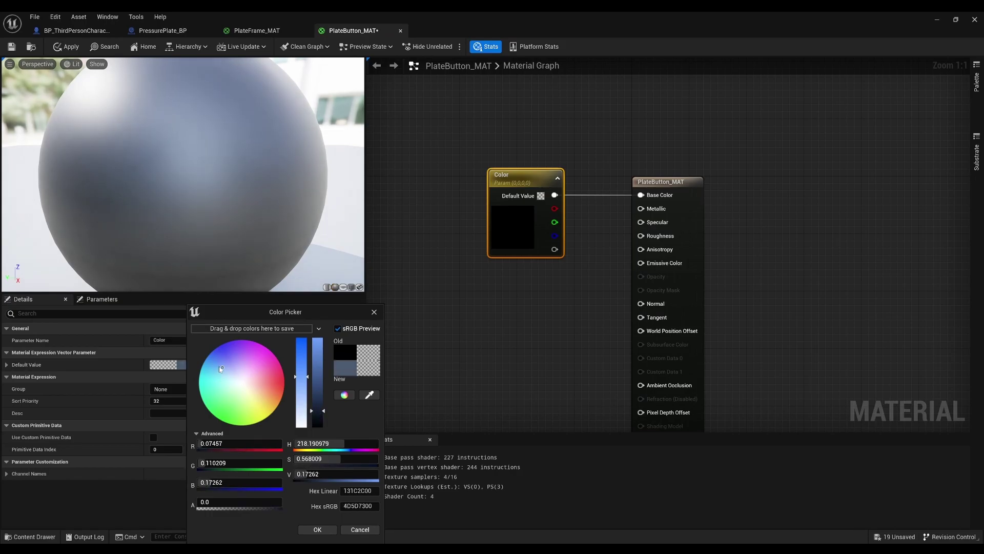
drag(221, 368, 221, 366)
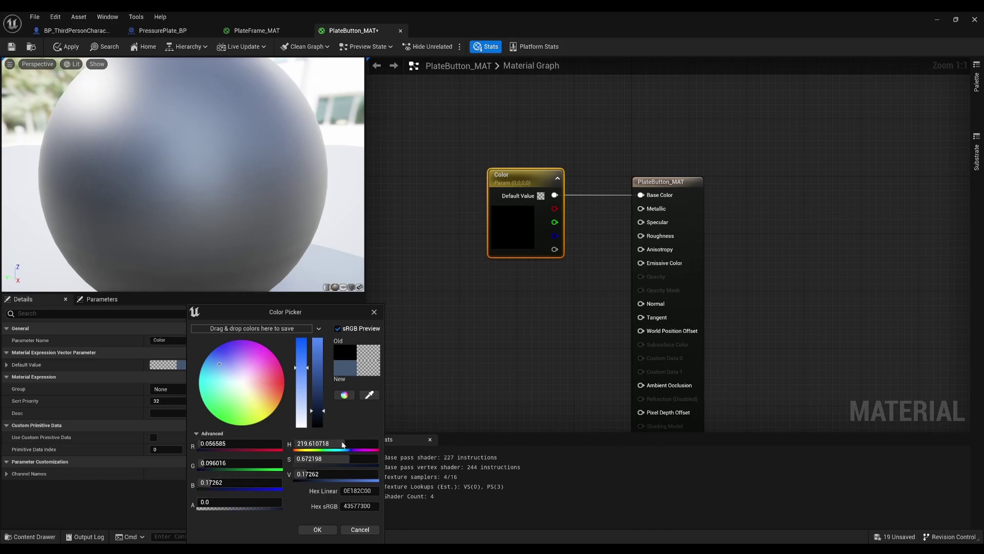
click(319, 531)
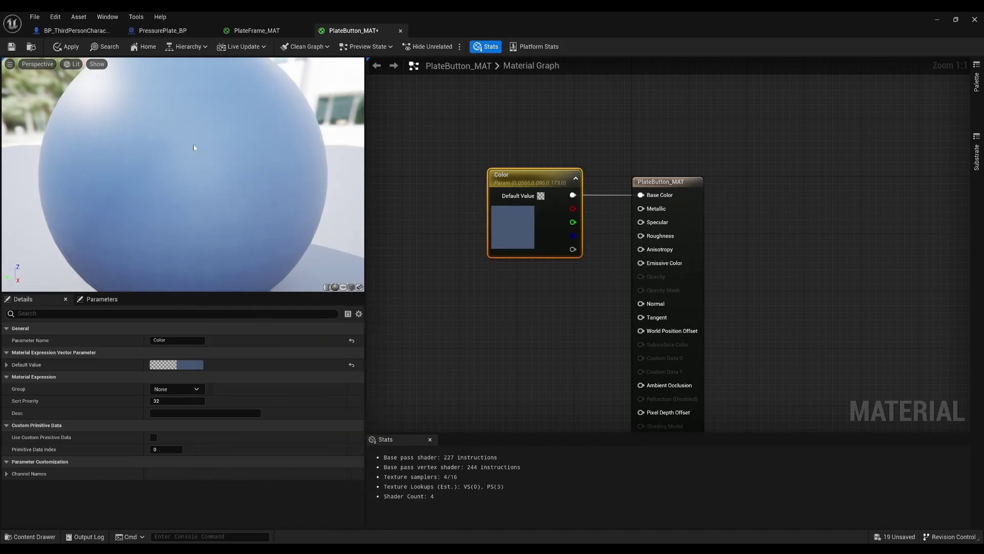
click(12, 47)
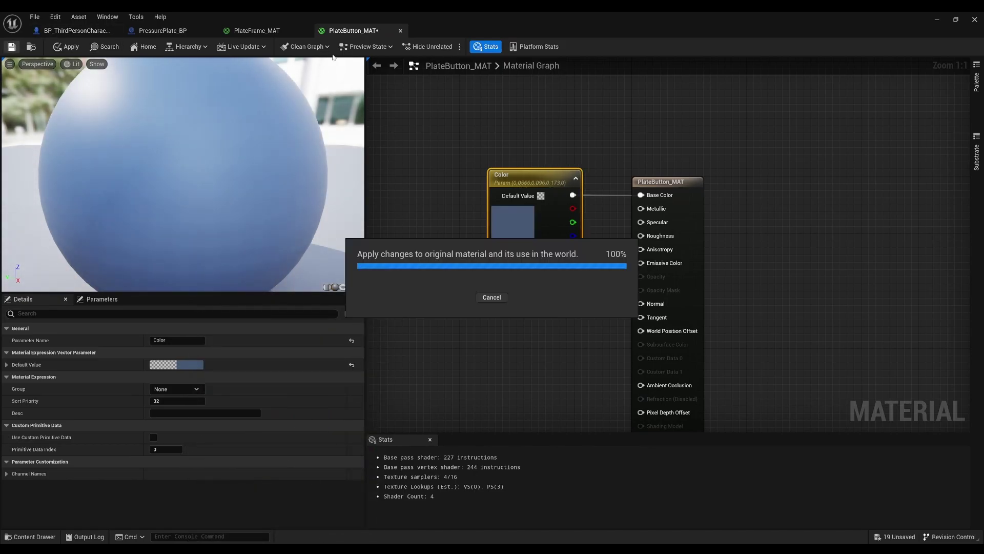
click(305, 31)
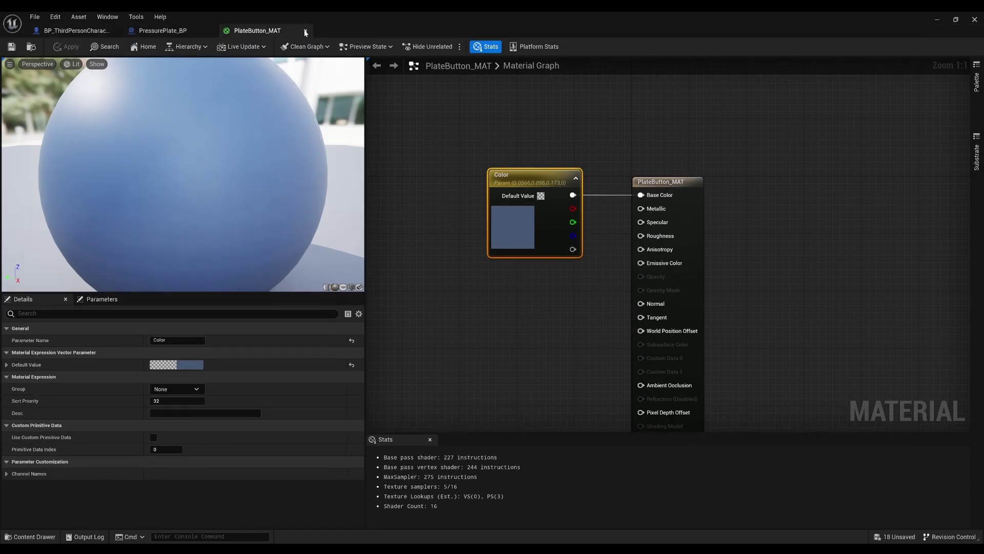
click(305, 32)
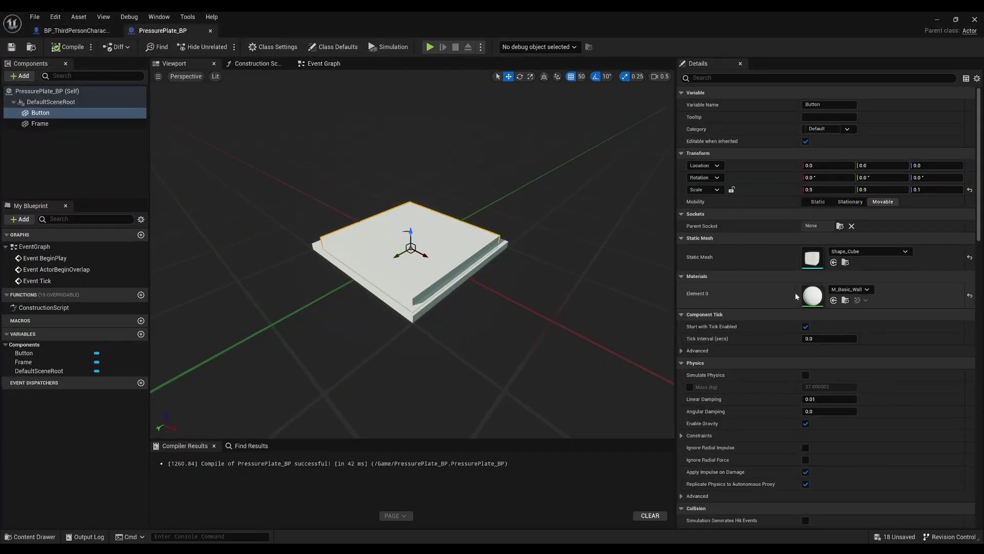
click(848, 290)
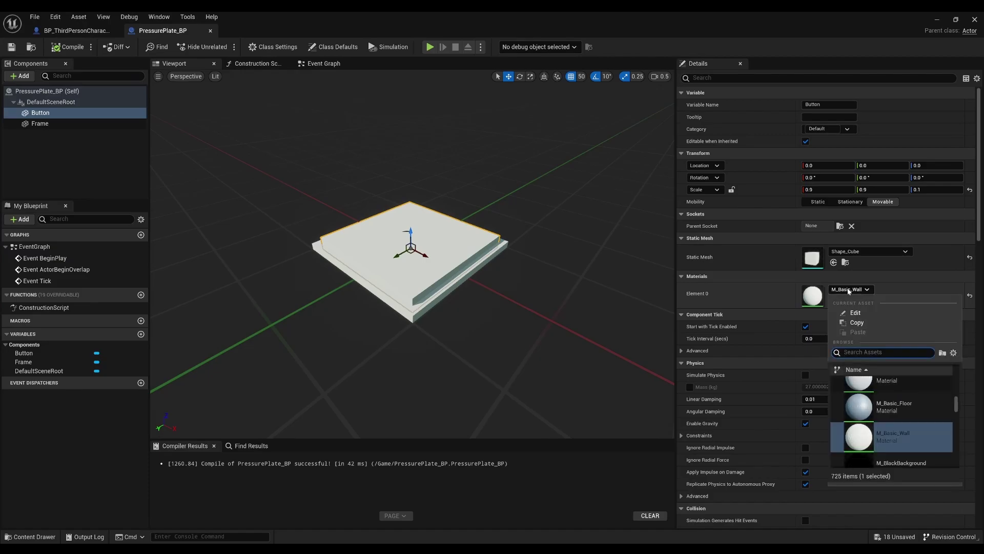
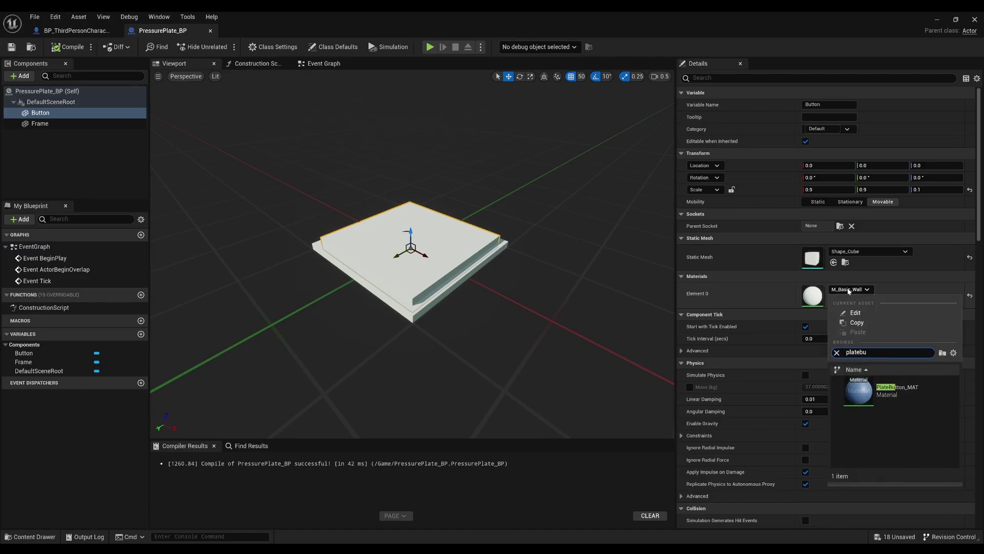
Apply PlateButton_MAT to the Button component and PlateFrame_MAT to the Frame component
click(865, 387)
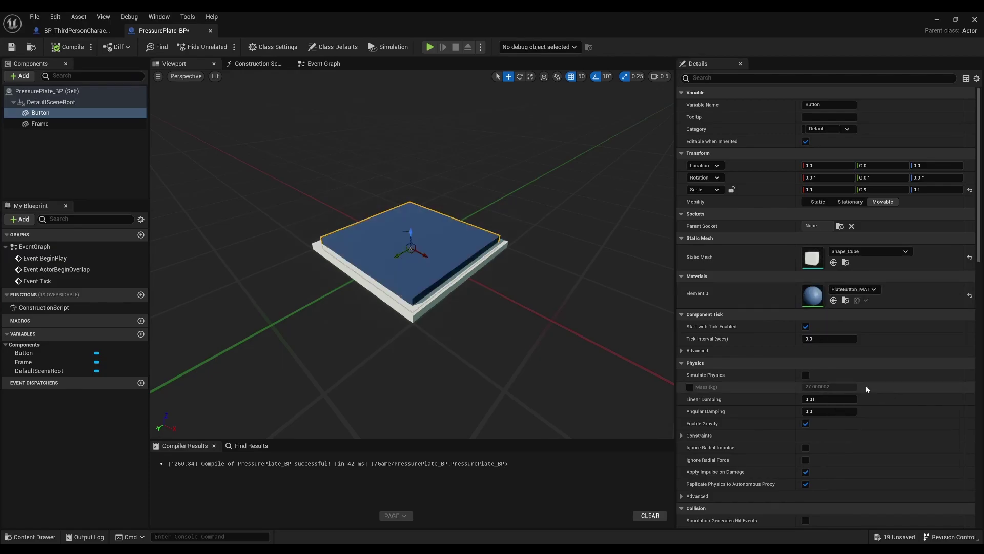
click(414, 315)
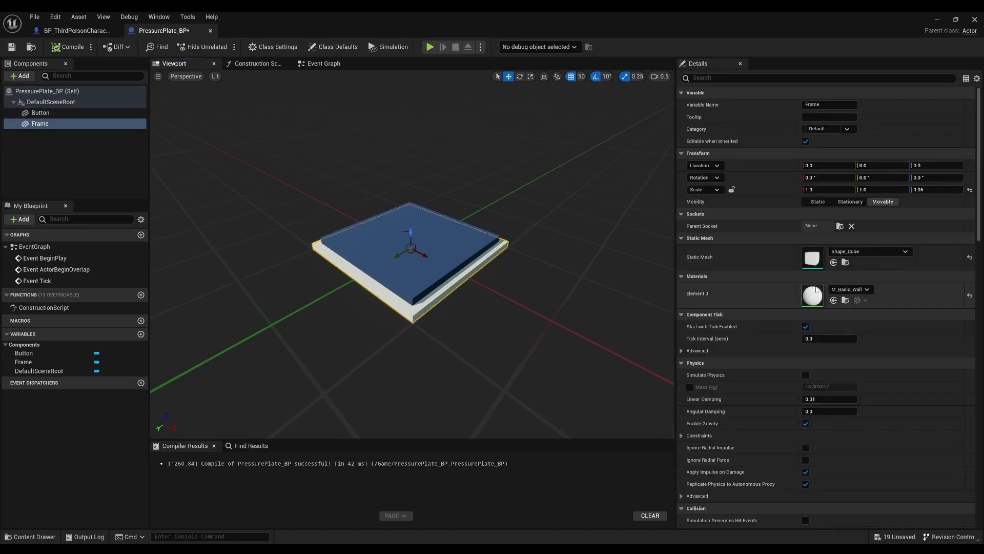
click(838, 290)
text(platef)
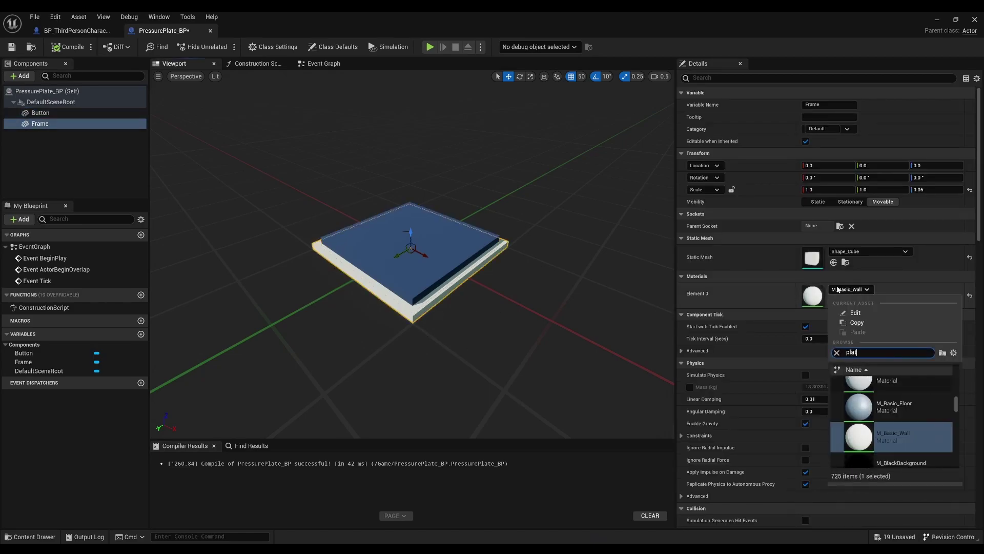
click(900, 398)
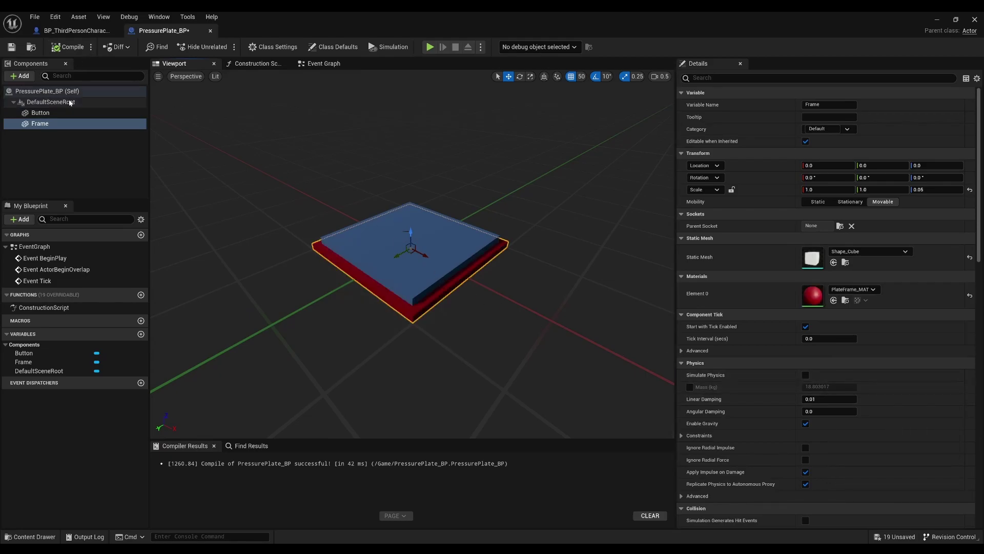
click(45, 155)
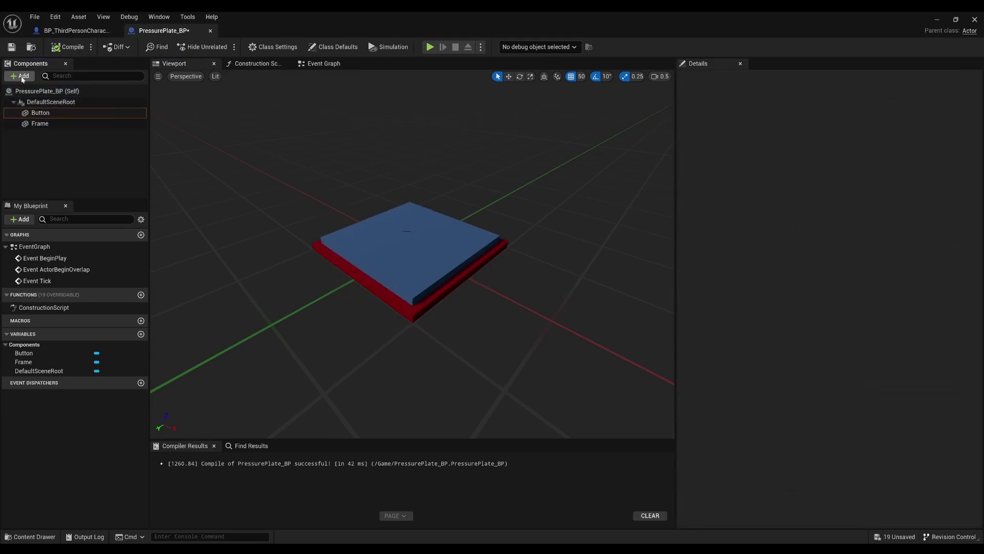
Add a Box Collision component and set its X and Y extents to 45
click(22, 78)
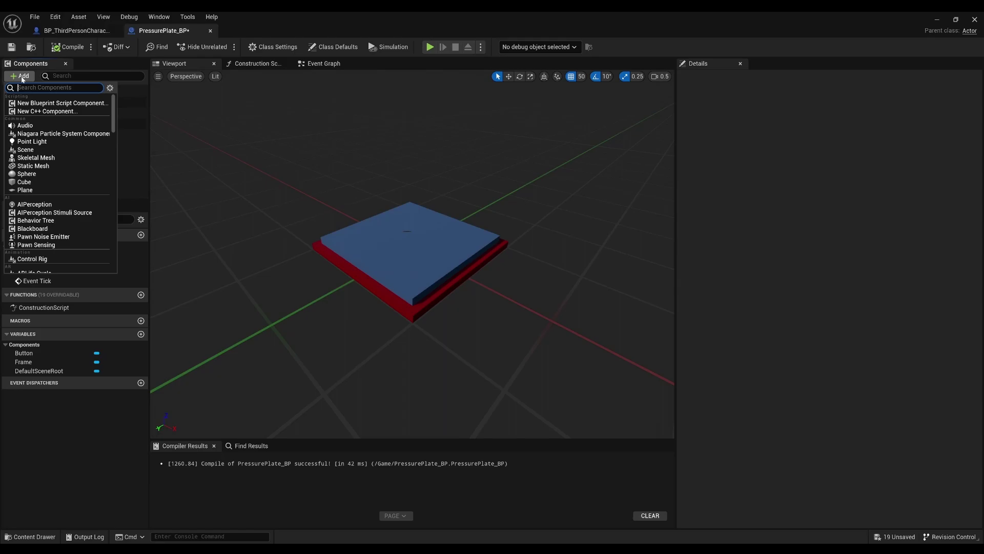
text(box)
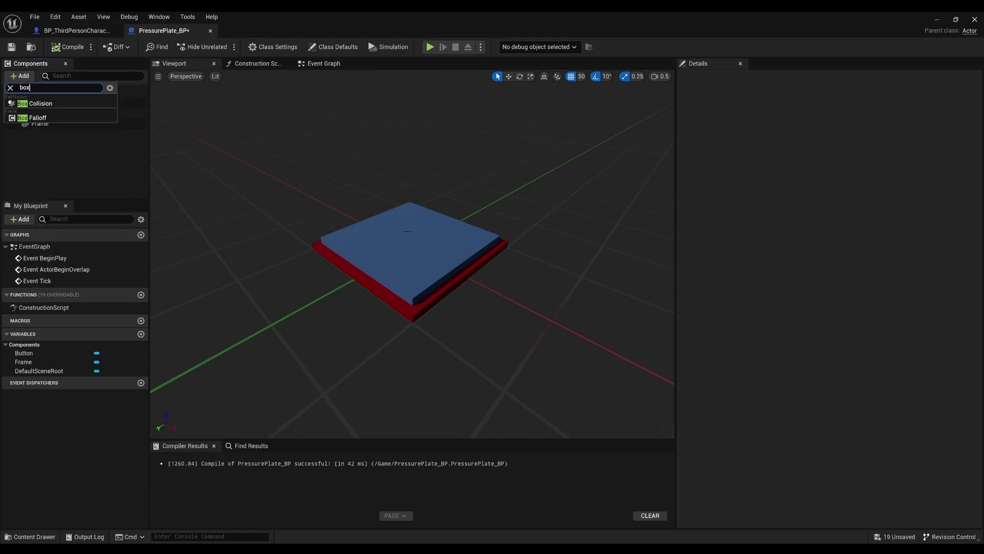
click(30, 105)
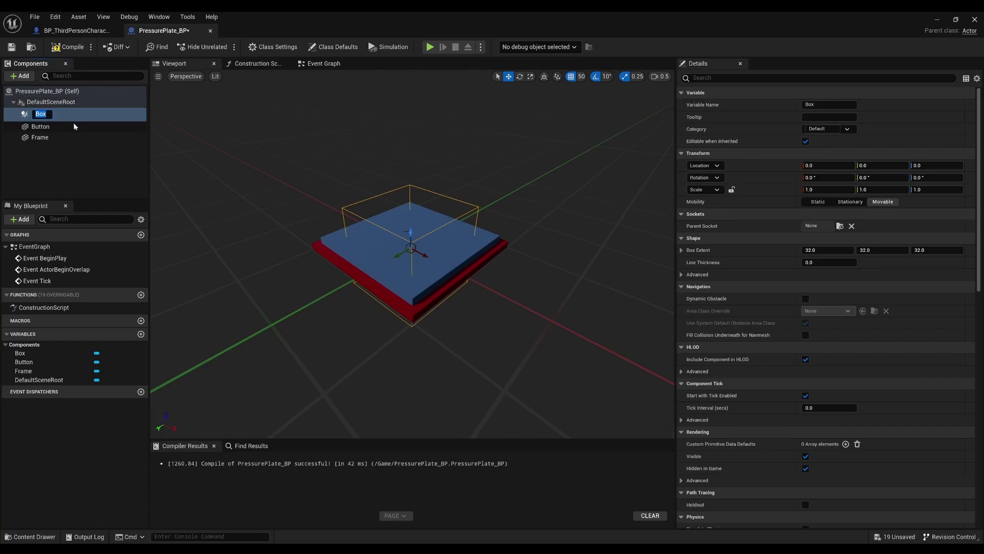
click(810, 249)
text(45)
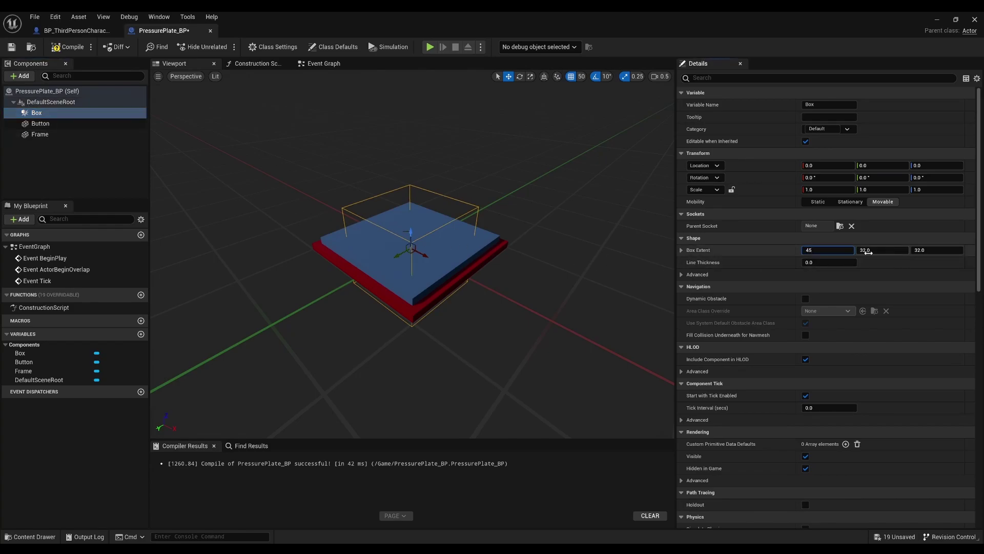
click(867, 250)
text(45)
key(Return)
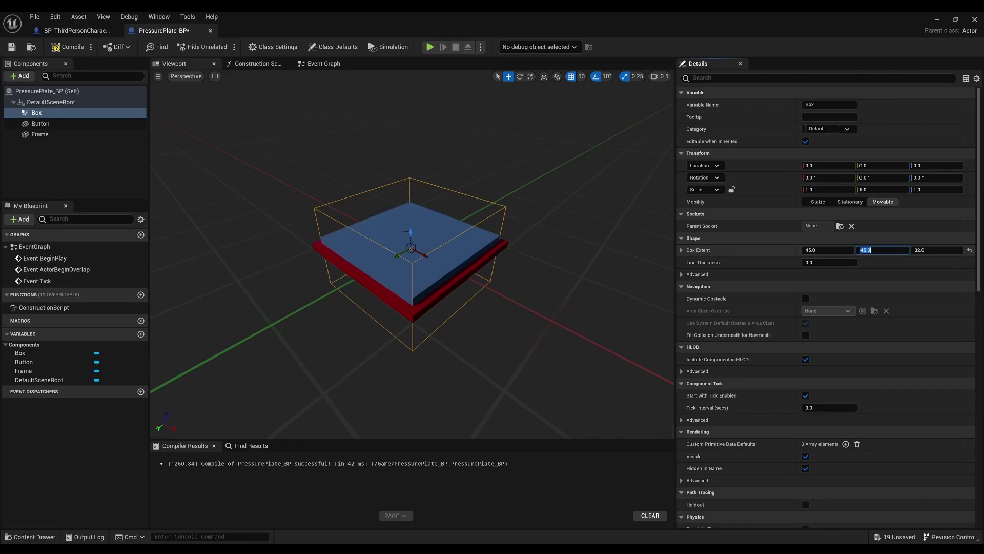
click(921, 250)
key(Return)
With grid snap at 10, raise the box 10 units and set its Z extent to 5
right_drag(410, 257, 461, 230)
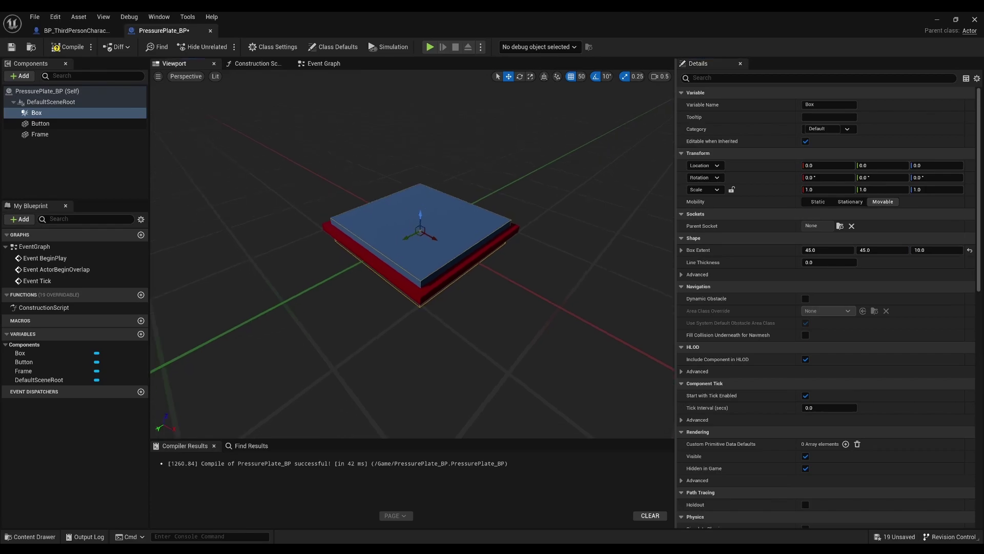
key(f)
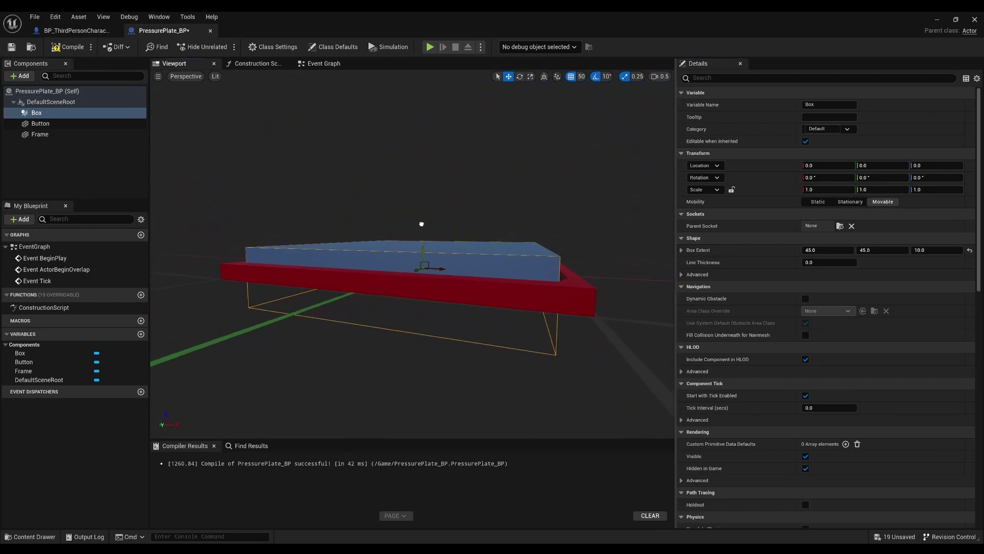
click(580, 77)
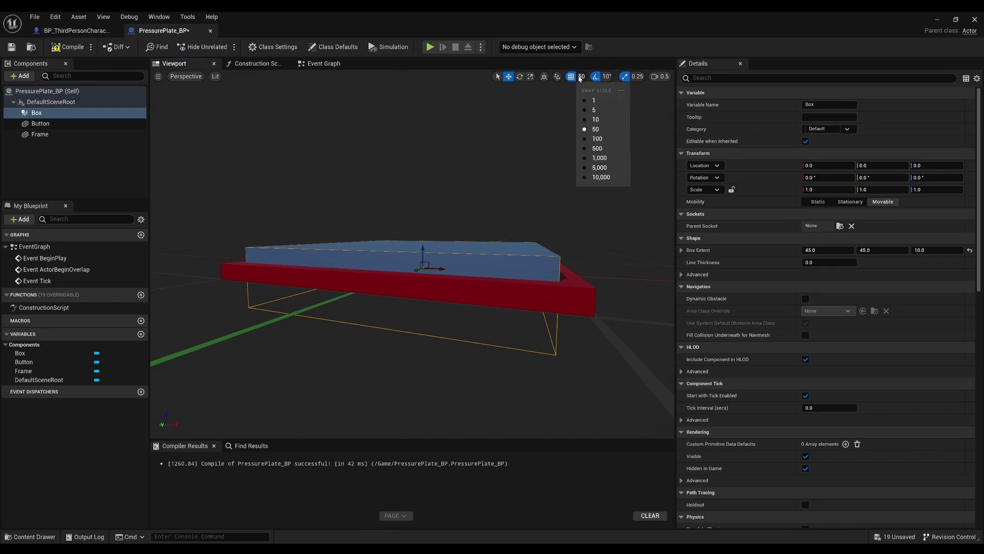
click(591, 122)
drag(422, 238, 423, 226)
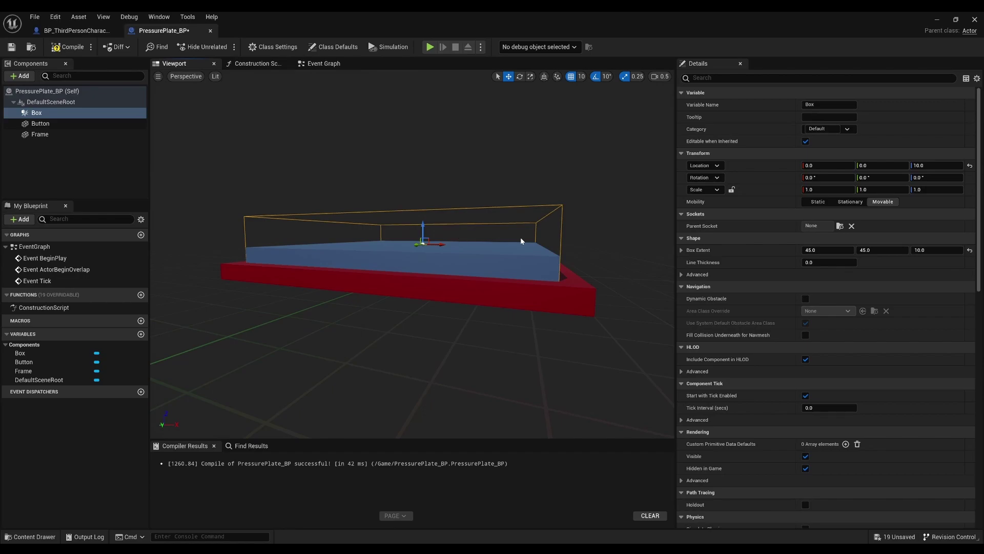
click(930, 250)
text(5)
key(Return)
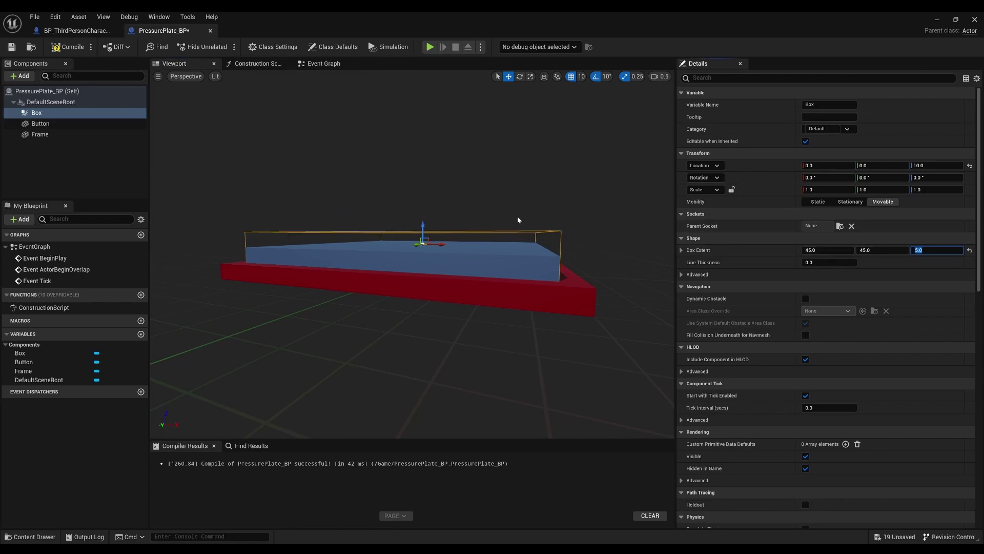
right_drag(417, 219, 417, 219)
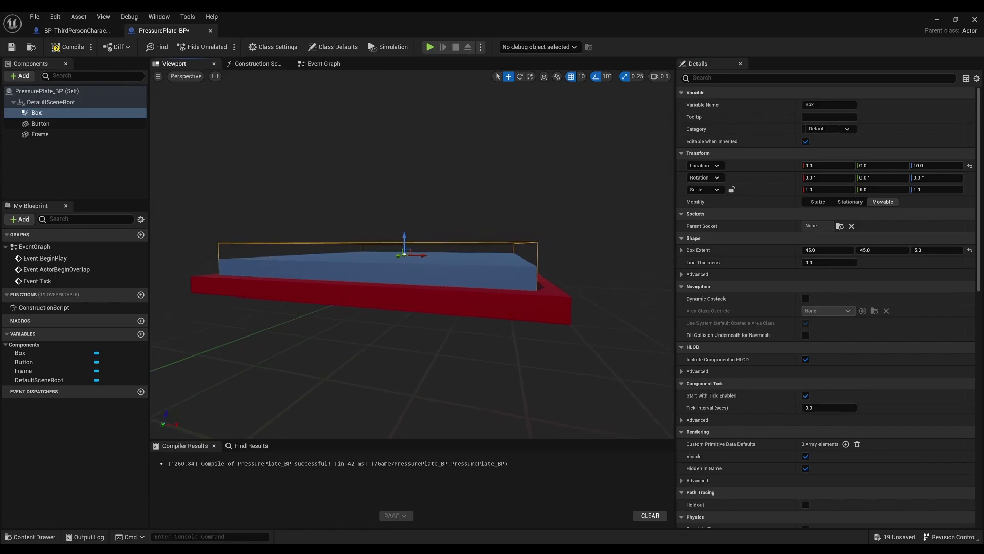
right_drag(350, 192, 350, 192)
click(349, 192)
Compile and save PressurePlate_BP, then locate PlateFrame_MAT in the Content Browser
click(65, 47)
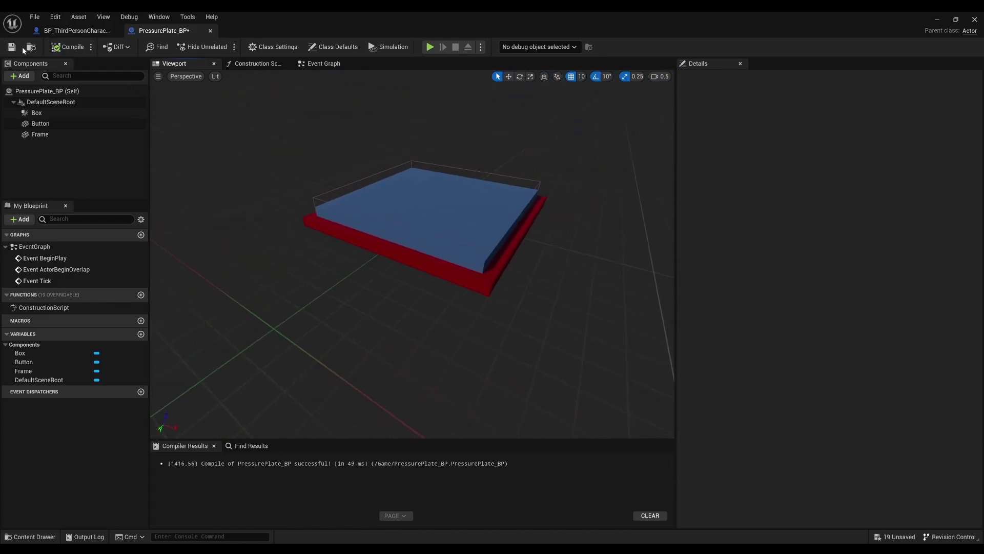
click(11, 49)
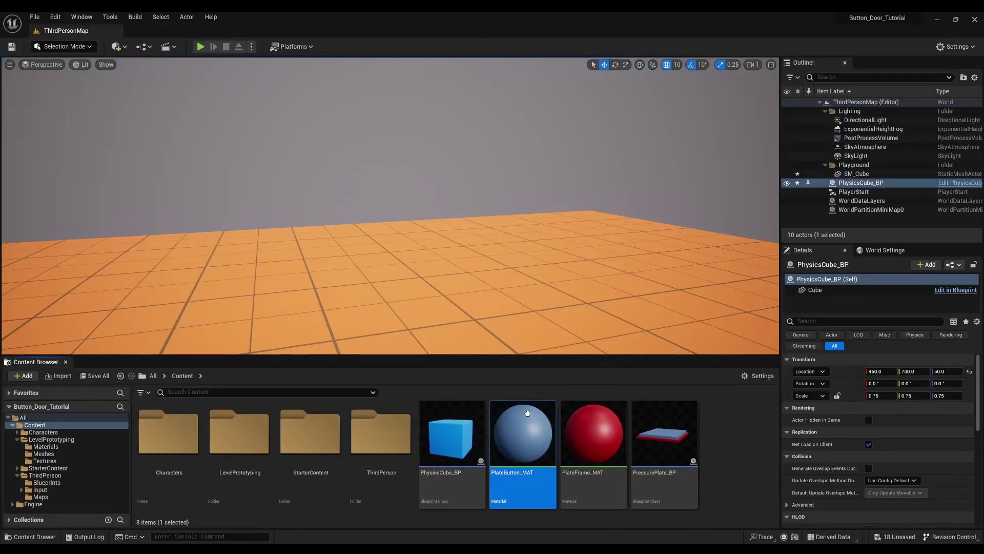
click(588, 443)
right_click(588, 443)
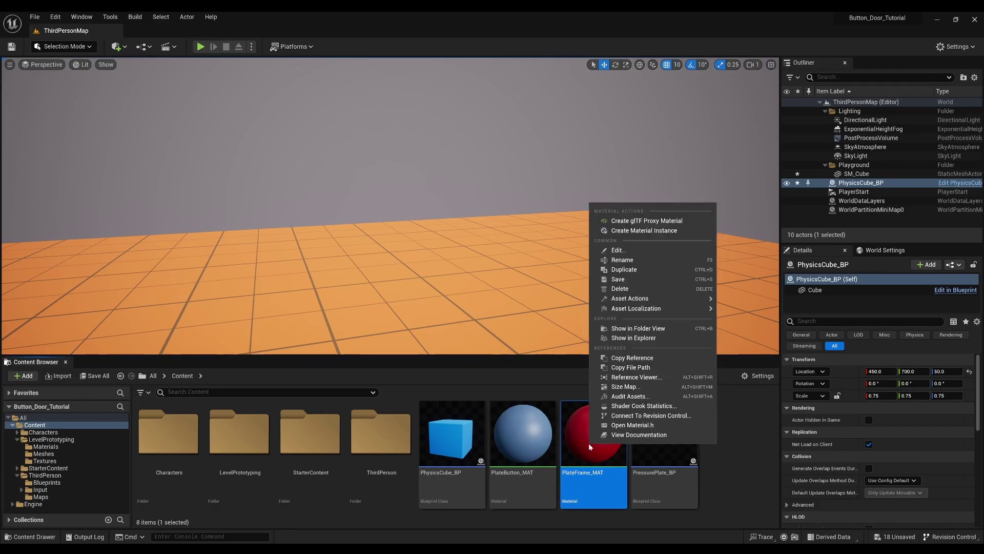
key(Escape)
click(716, 467)
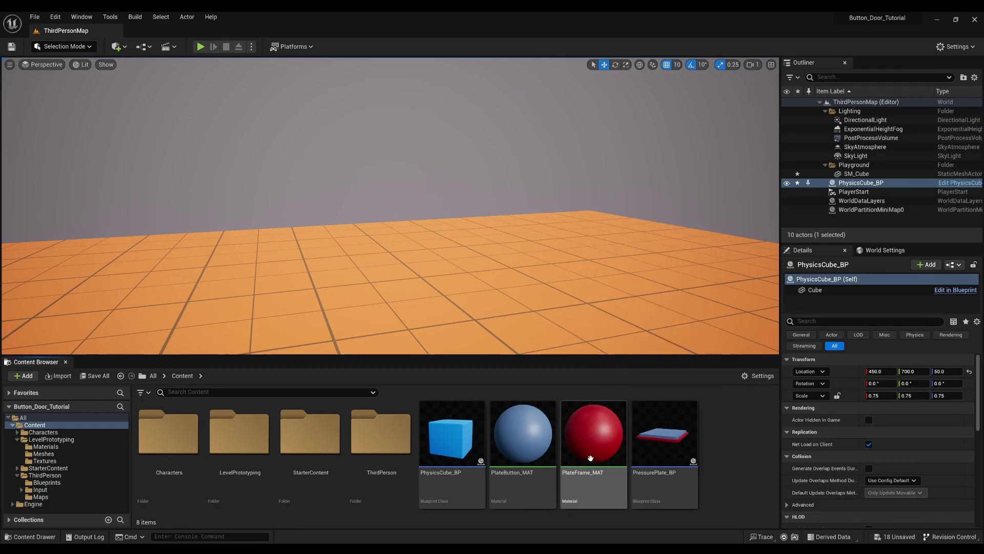
Duplicate PlateFrame_MAT and name the copy PlateFrameActive_MAT
click(588, 453)
right_click(588, 454)
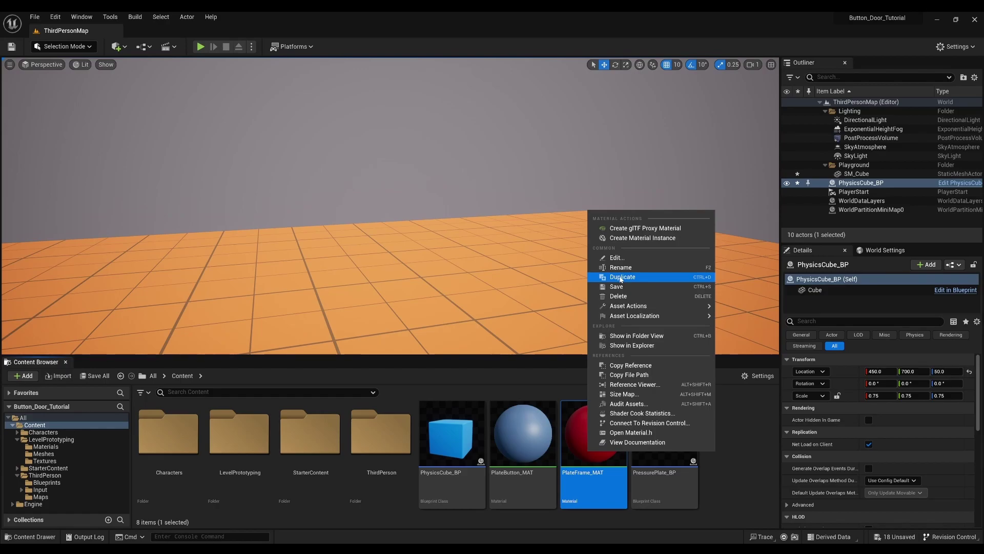
click(620, 277)
key(BackSpace)
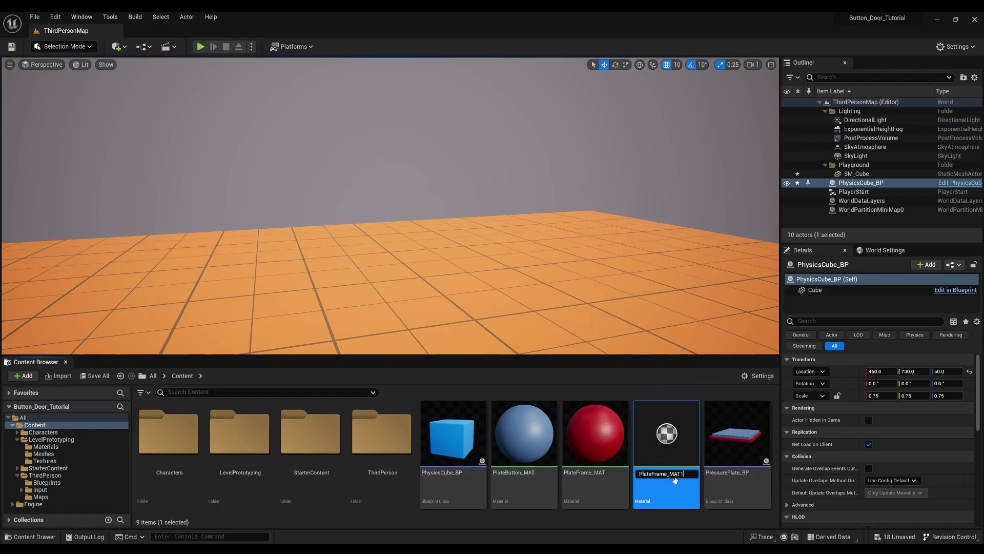
text(Active)
key(Return)
Open PlateFrameActive_MAT, set its Color to R 0, G 0.25, B 0, and save it
double_click(664, 456)
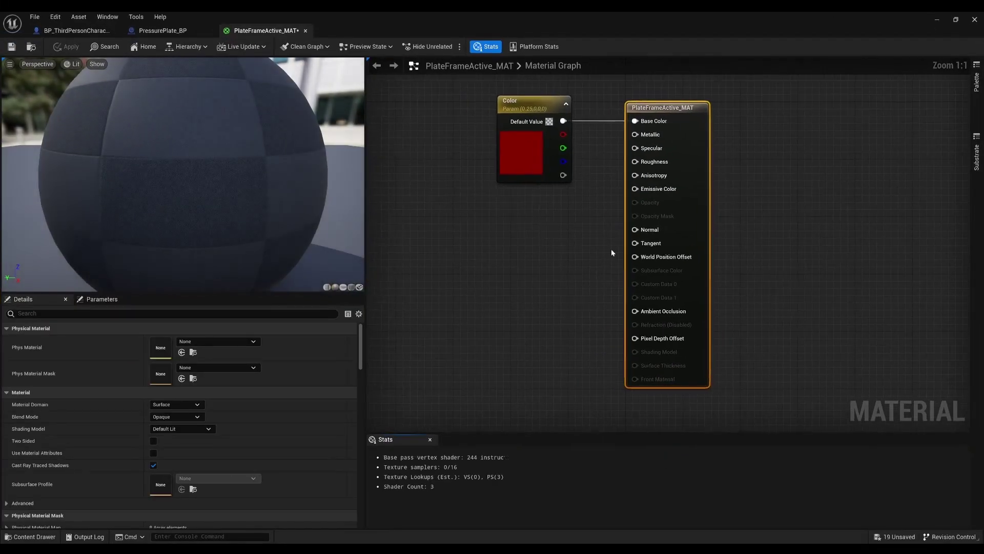
click(177, 364)
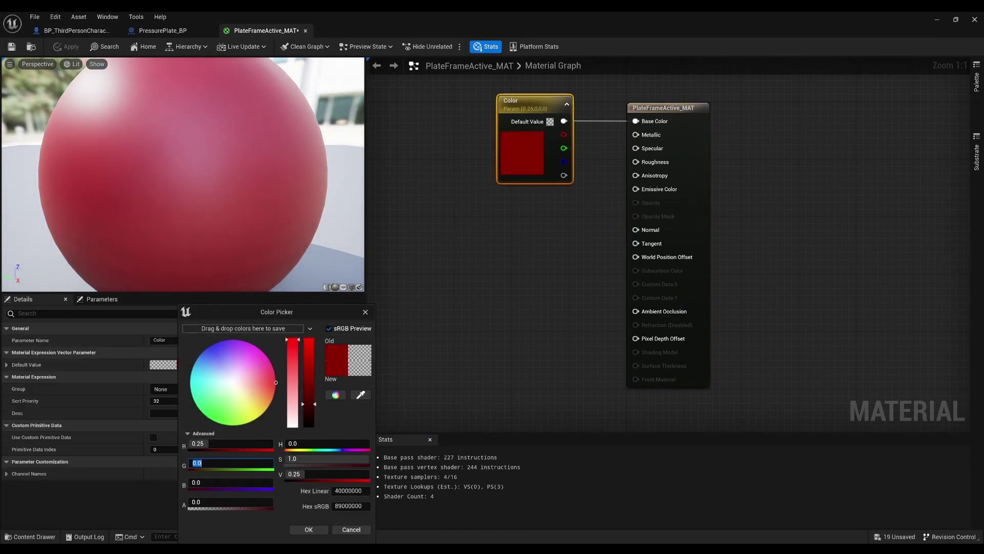
text(25)
key(Return)
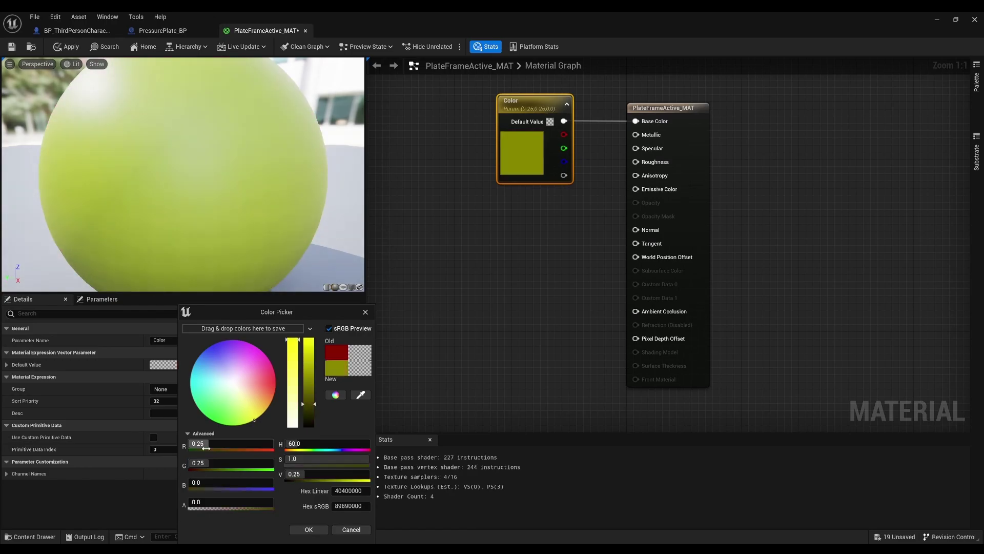
click(206, 444)
text(0)
key(Return)
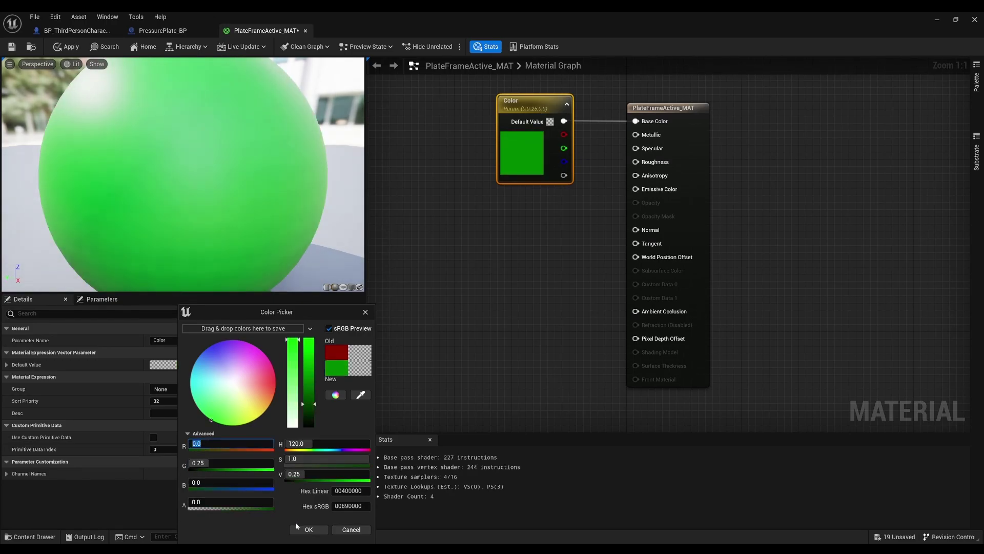
click(308, 529)
click(11, 46)
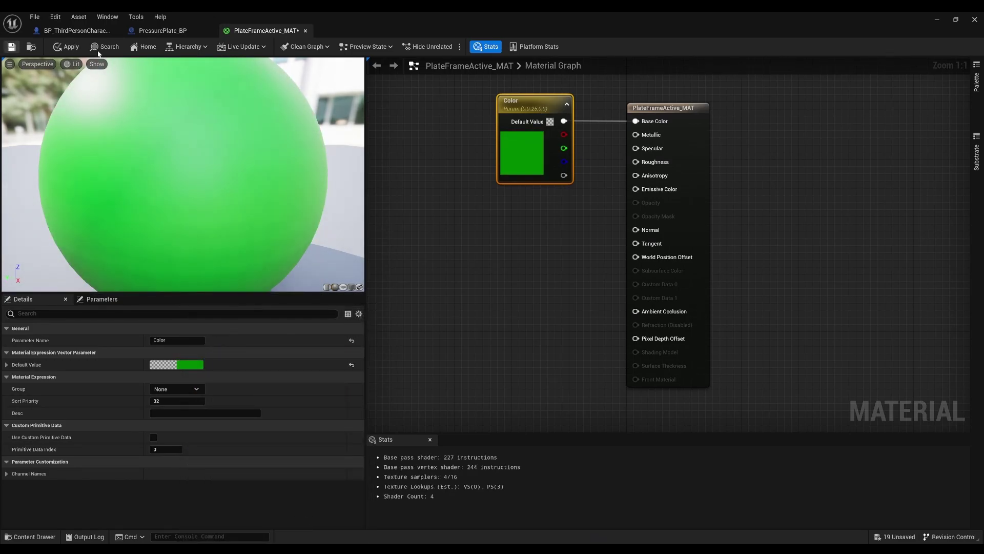
Back in the Event Graph, add a custom event named Activate
click(306, 31)
right_drag(344, 299, 361, 262)
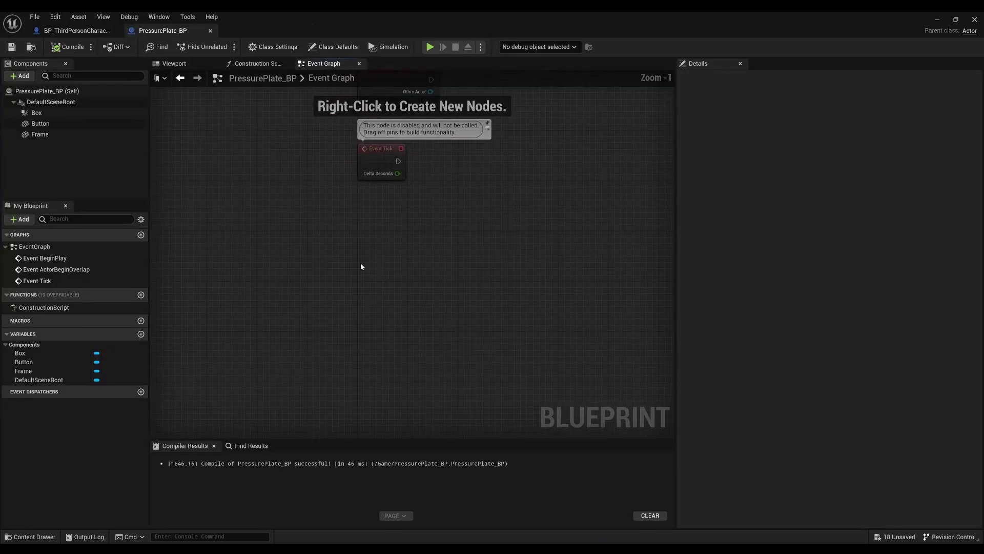
right_click(360, 263)
text(customevent)
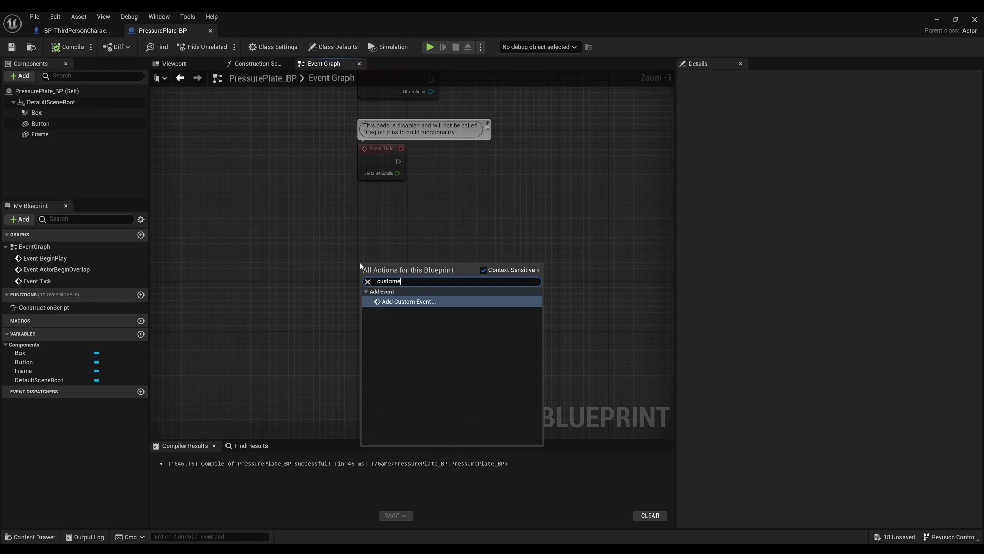
key(Return)
text(Activ)
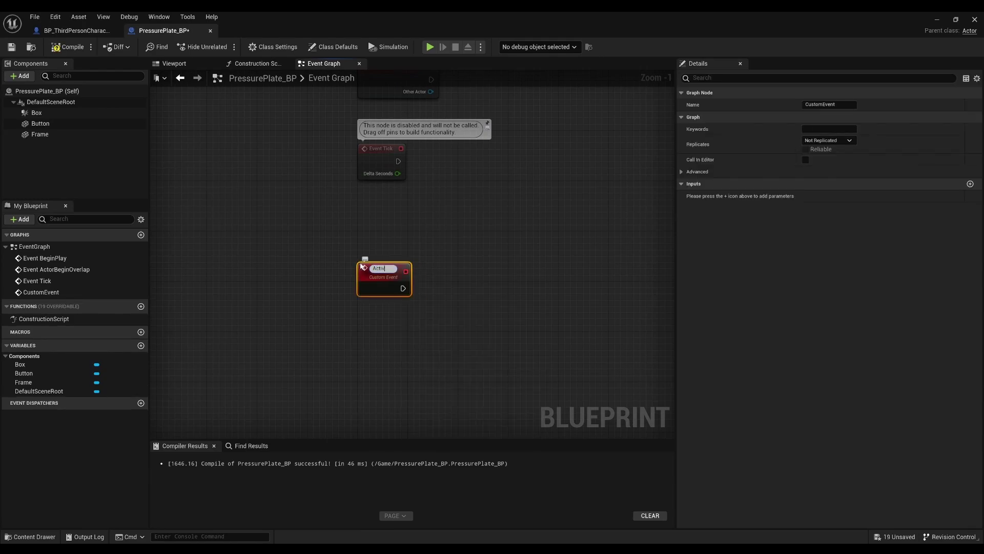
text(ate)
key(Return)
Add a second custom event named Deactivate below it
right_drag(393, 266, 383, 191)
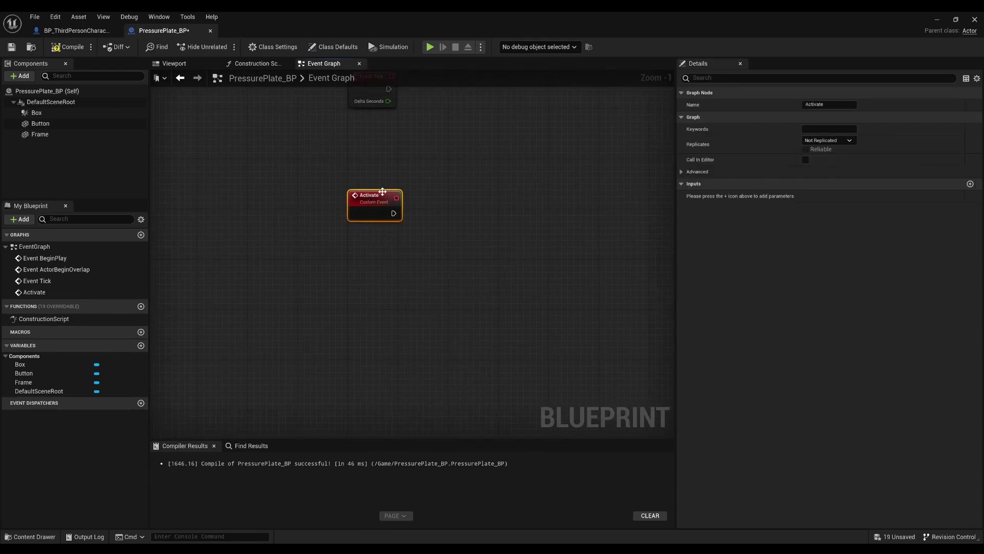
right_click(347, 314)
text(custome)
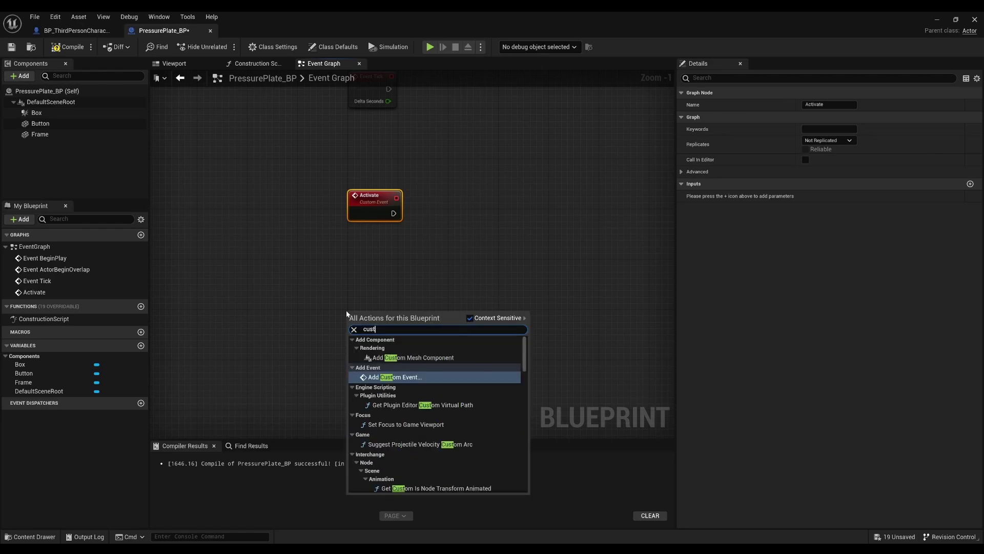
key(Return)
text(Deac)
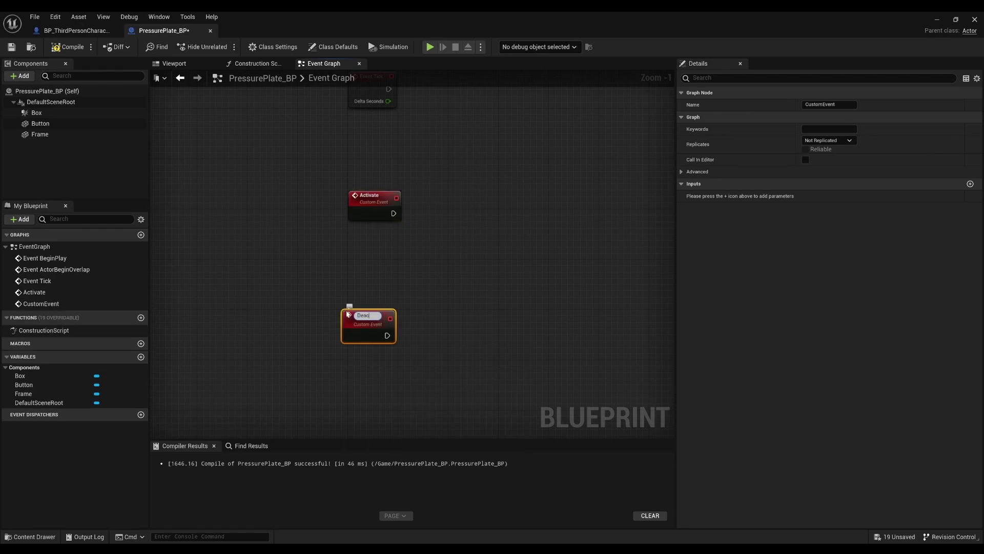
text(tivate)
key(Return)
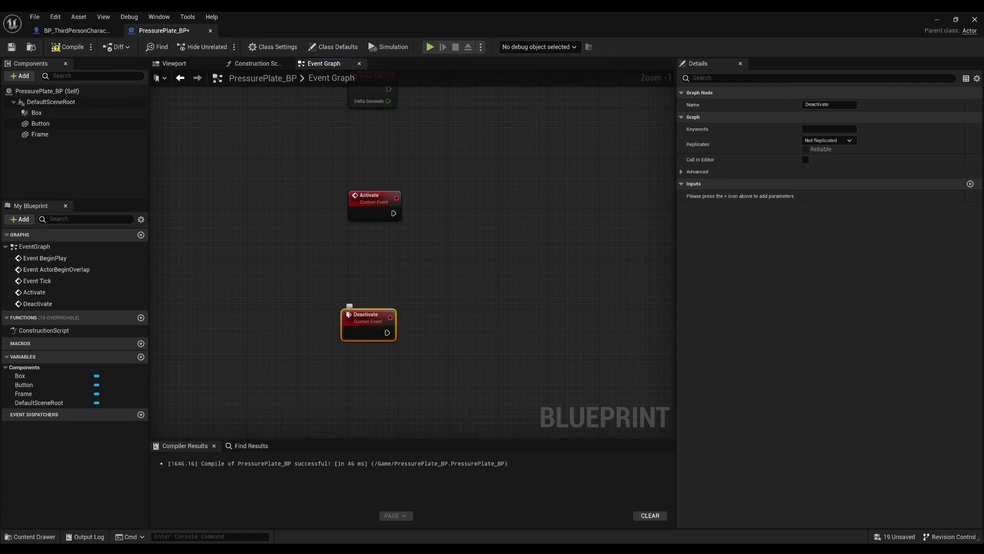
Wire a Branch node to Activate's execution output
scroll(382, 242, up, 1)
drag(393, 216, 439, 216)
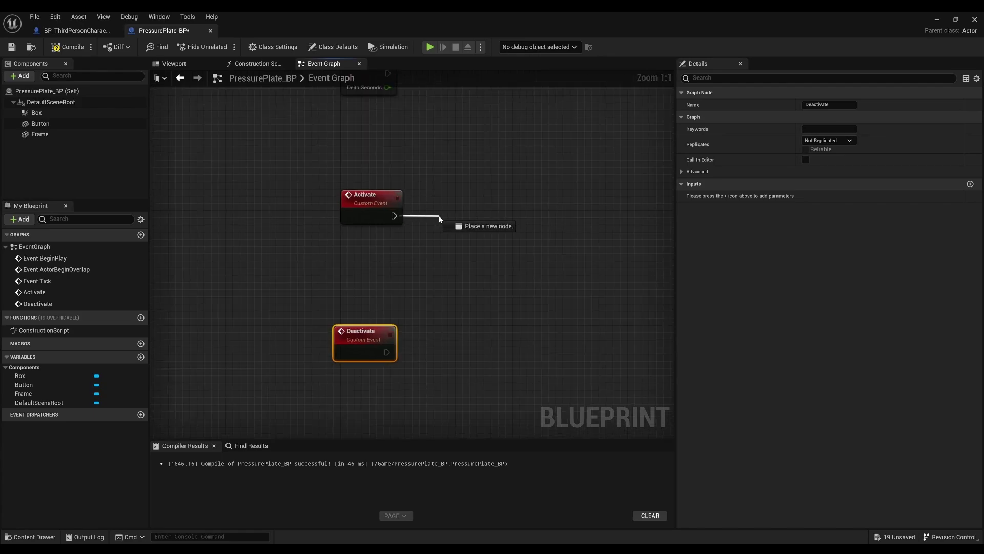
text(branch)
key(Return)
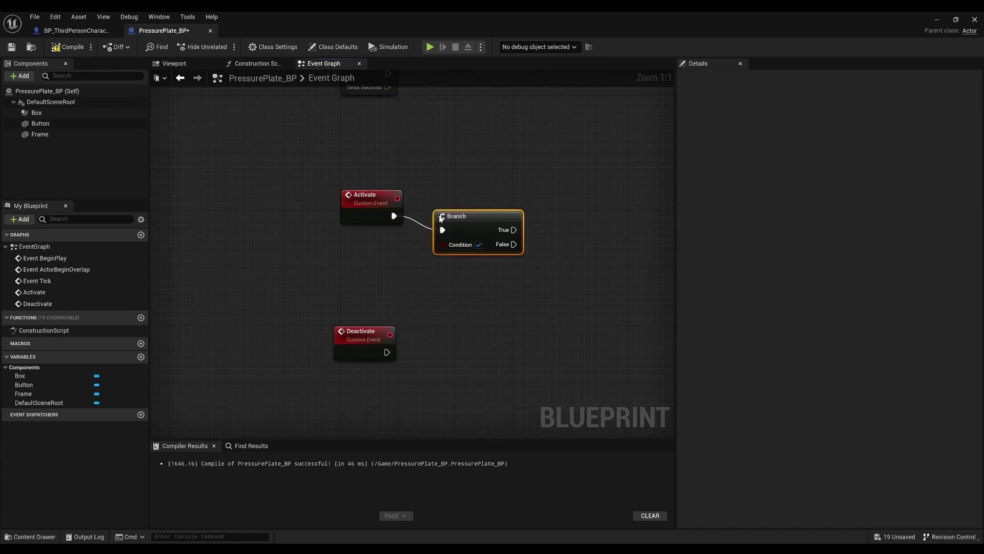
Promote the Branch Condition to a new boolean variable named IsActive
mouse_move(443, 216)
mouse_down()
mouse_move(457, 202)
mouse_move(380, 264)
mouse_up()
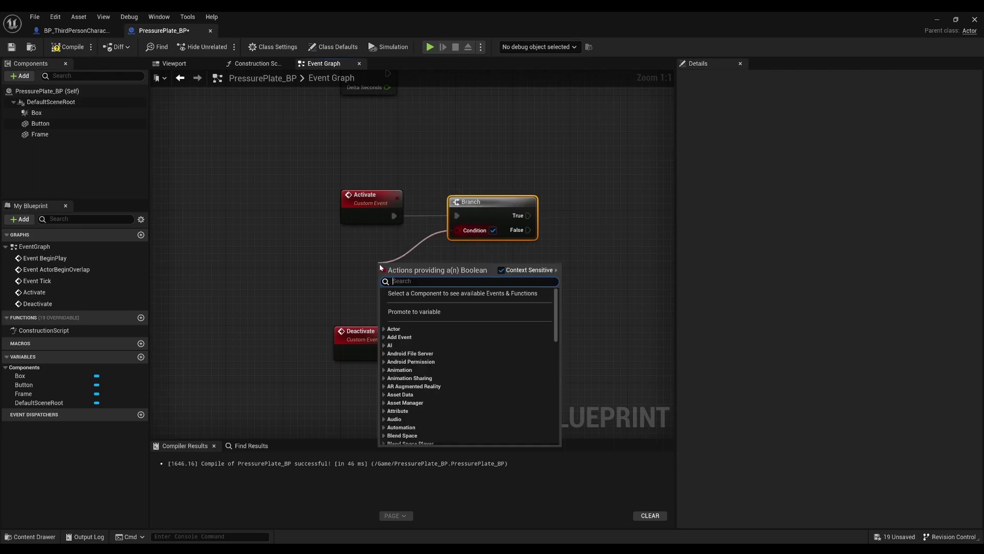
click(400, 312)
text(IsActive)
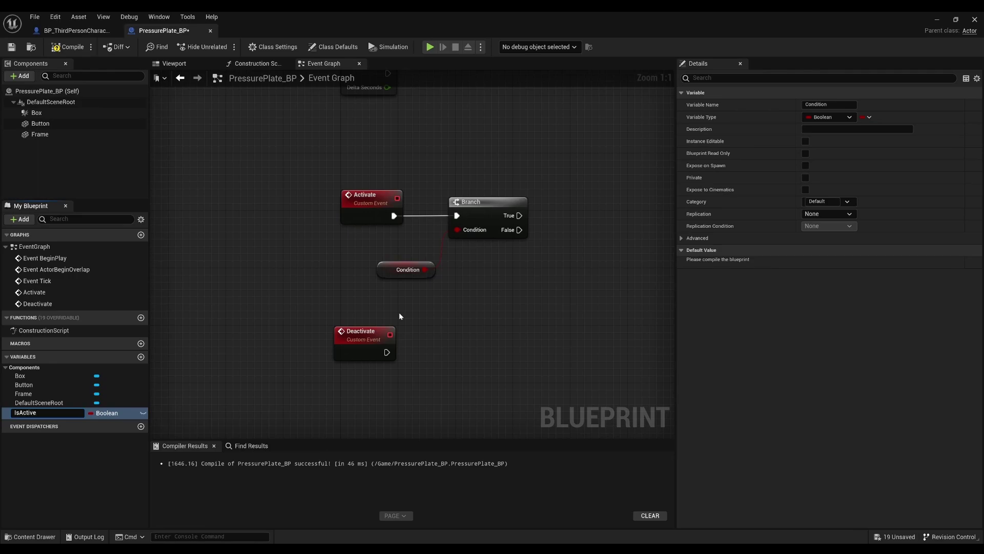
key(Return)
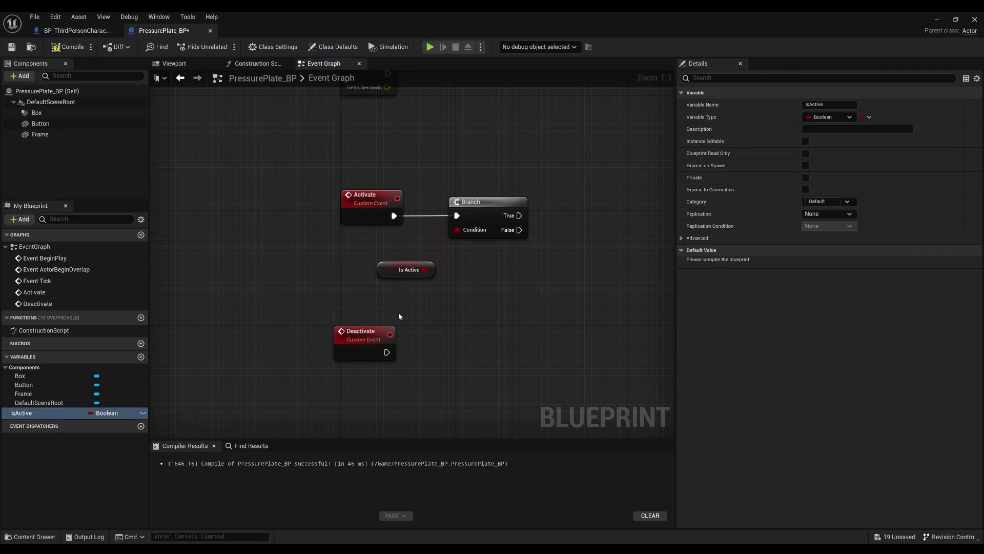
drag(396, 269, 361, 247)
Add a Play Sound at Location node on the Branch False output
click(473, 217)
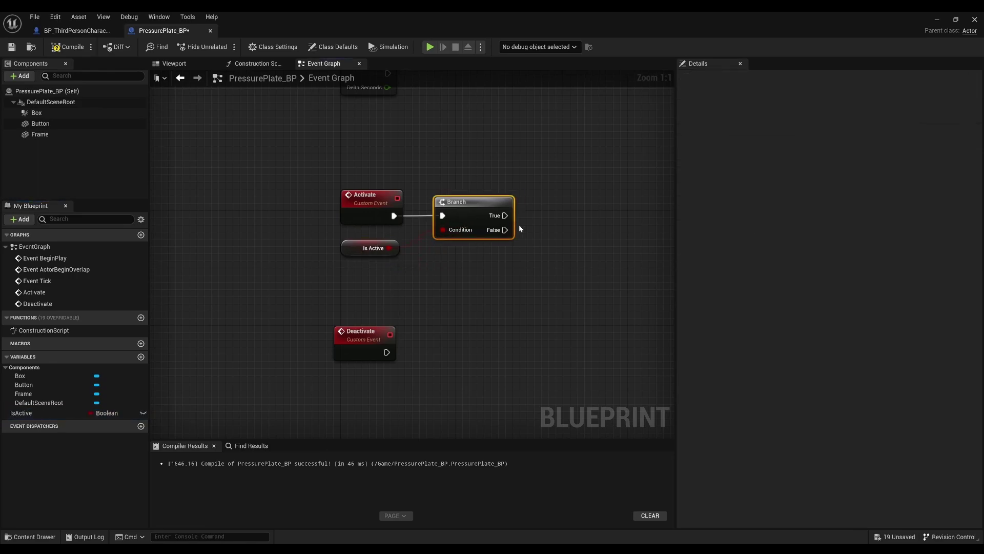
right_drag(518, 225, 356, 249)
drag(356, 246, 457, 226)
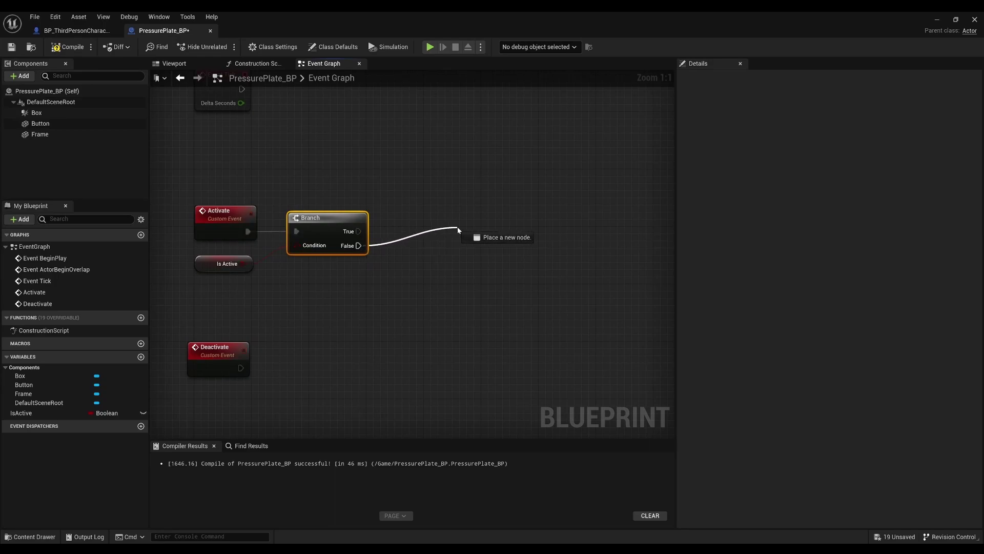
text(playsound)
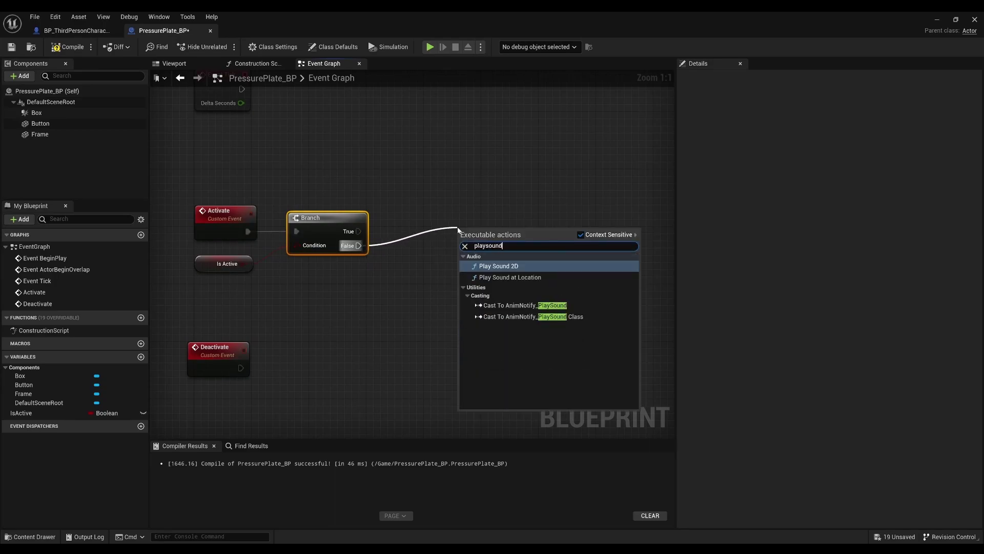
key(Down)
key(Return)
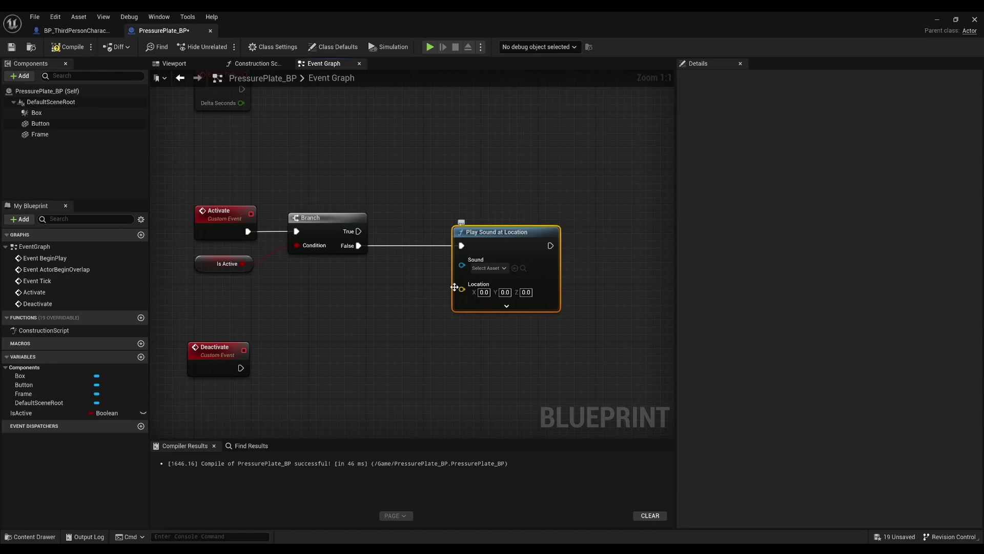
Feed Get Actor Location into the sound's Location and choose the Click_on_Button sound
drag(455, 287, 410, 300)
text(get)
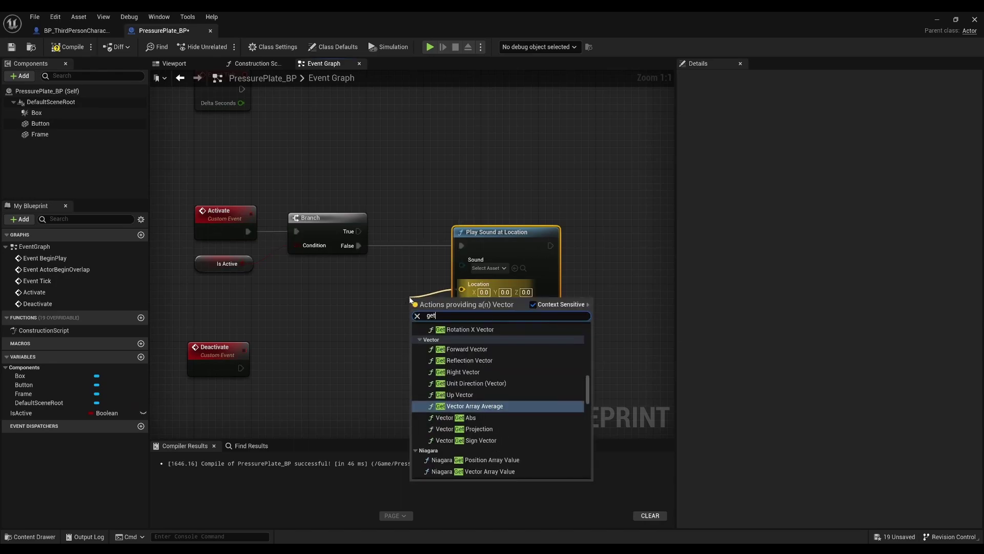
text(actorlo)
key(Return)
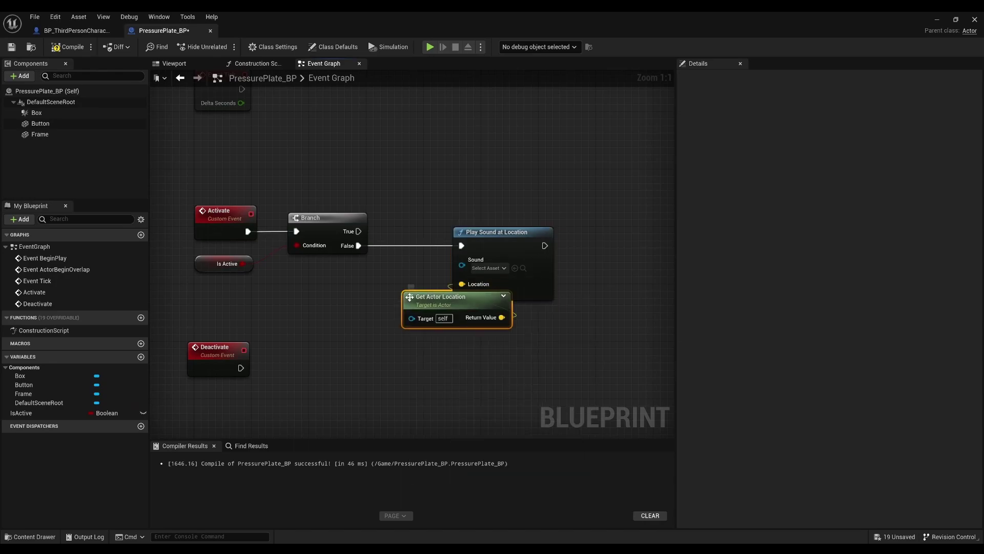
drag(427, 297, 296, 293)
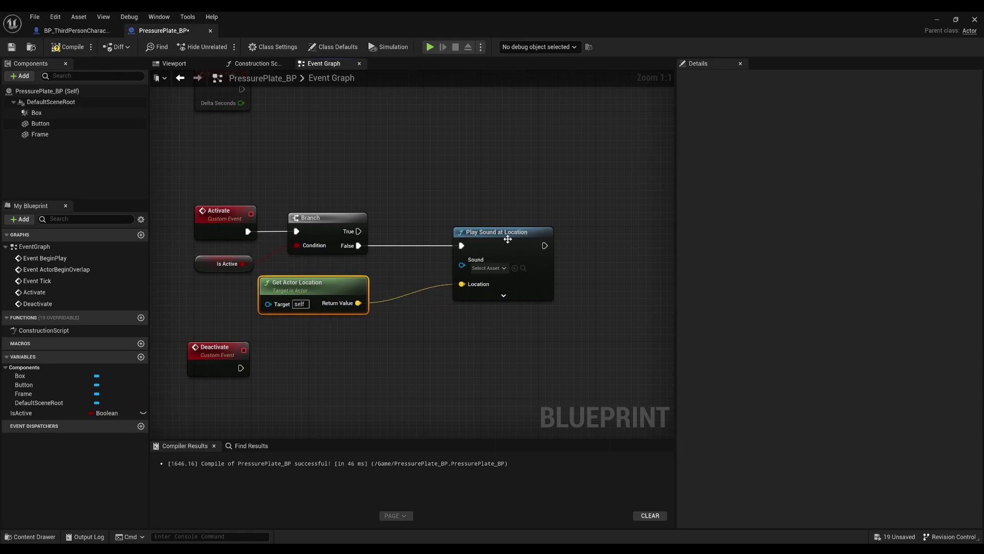
drag(508, 239, 479, 239)
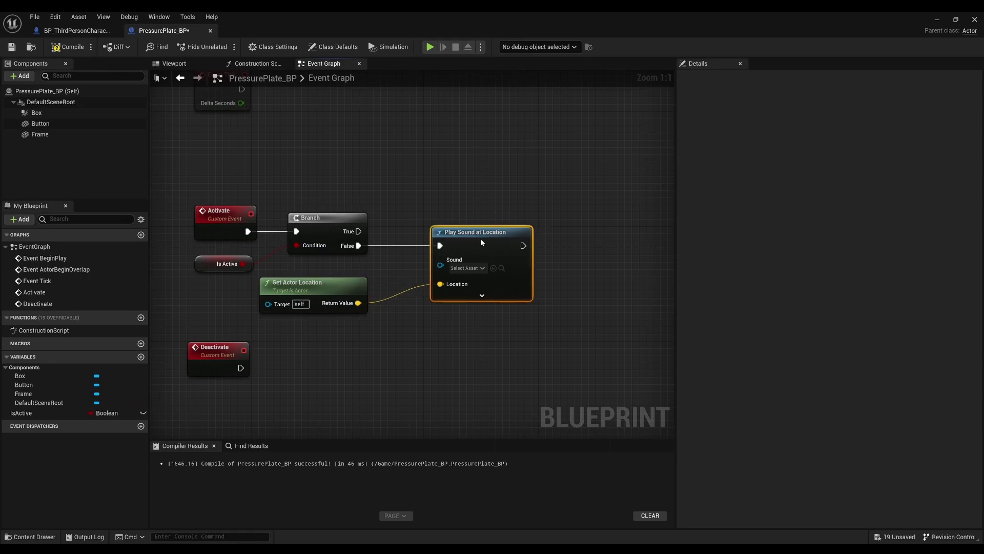
click(465, 271)
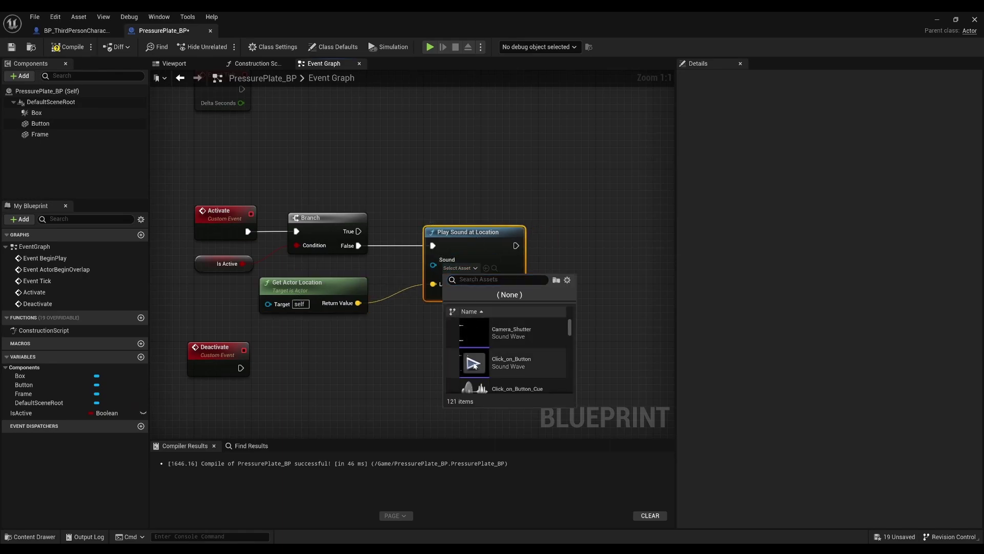
click(473, 363)
click(490, 367)
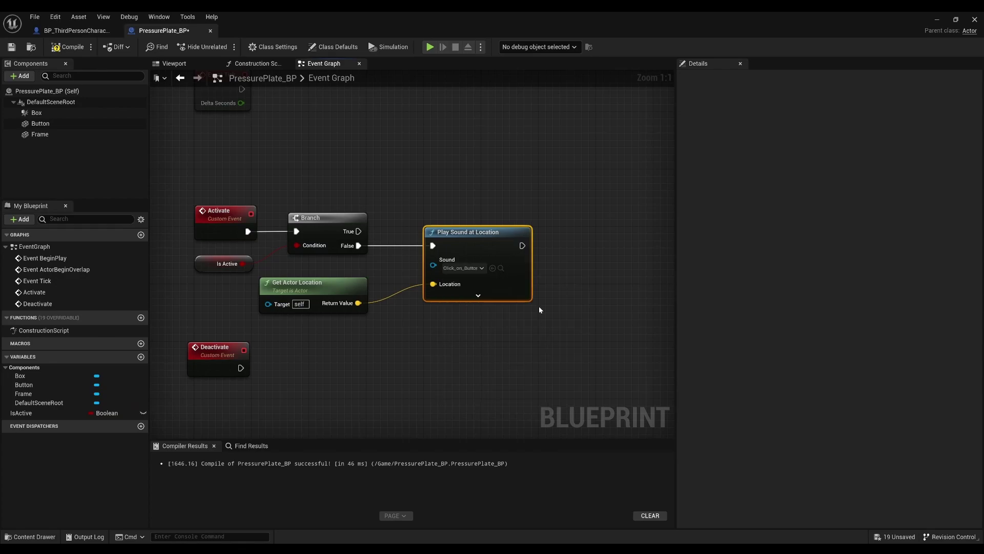
right_drag(539, 305, 431, 301)
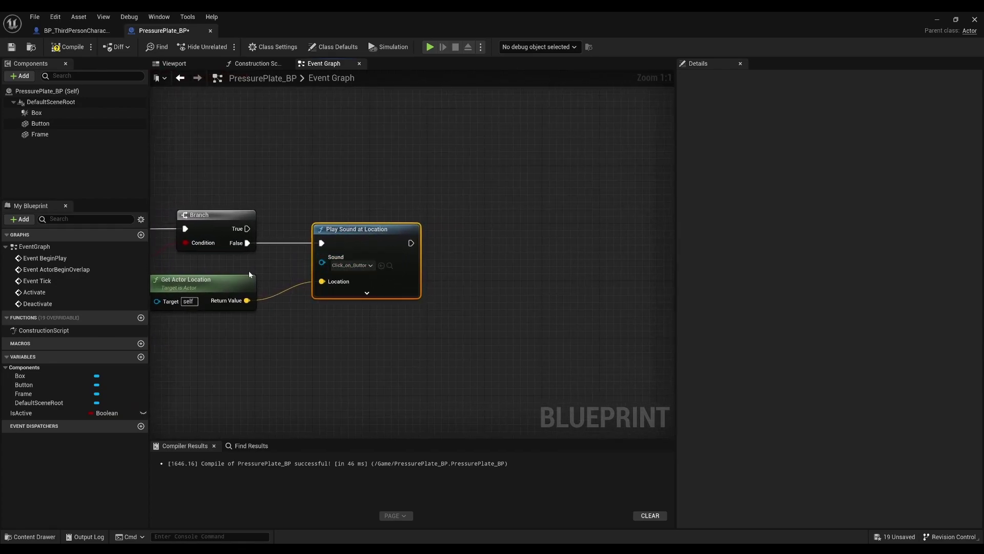
Add a SET IsActive (true) node after the sound and a Set Material node targeting Frame
mouse_move(21, 412)
ctrl+mouse_down()
mouse_move(364, 305)
mouse_move(445, 246)
ctrl+mouse_up()
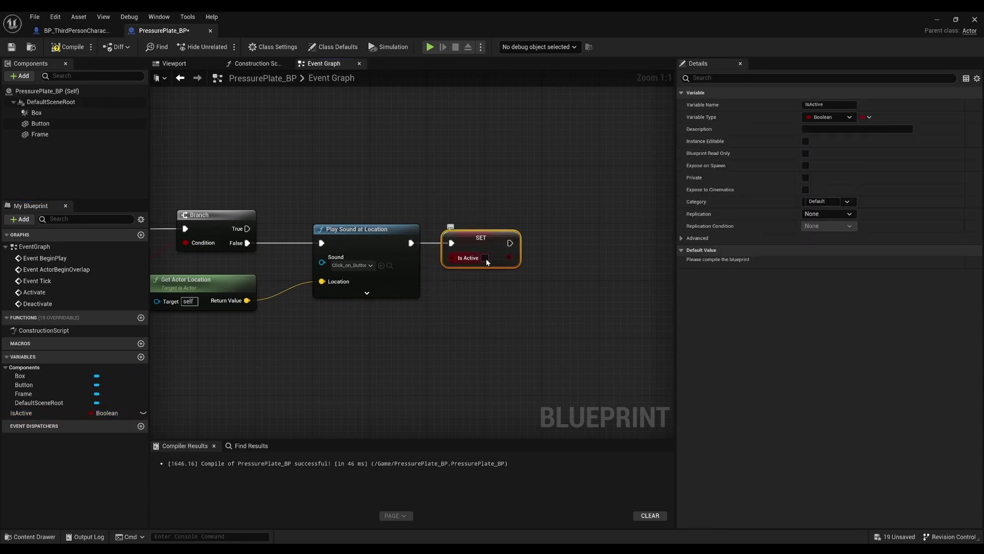
click(40, 136)
mouse_move(473, 208)
mouse_down()
mouse_move(472, 283)
mouse_move(556, 272)
mouse_up()
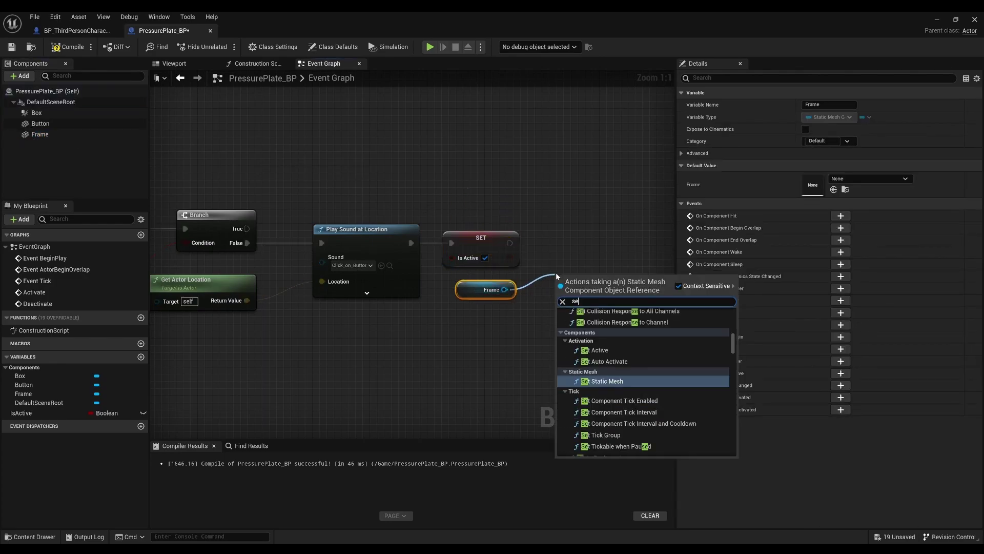
text(setmateria)
key(Return)
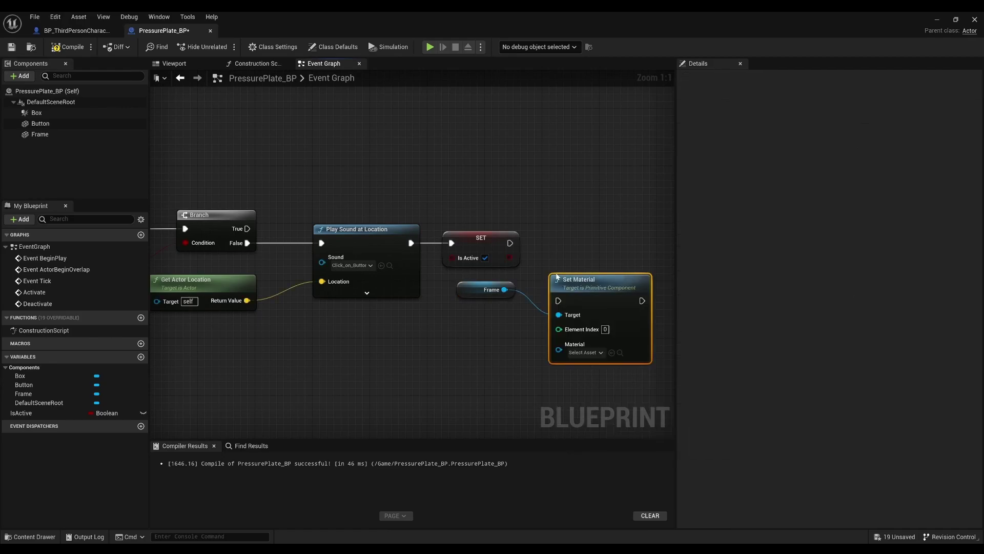
Wire SET into Set Material and choose PlateFrameActive_MAT as its material
right_drag(563, 309, 496, 310)
drag(492, 302, 443, 244)
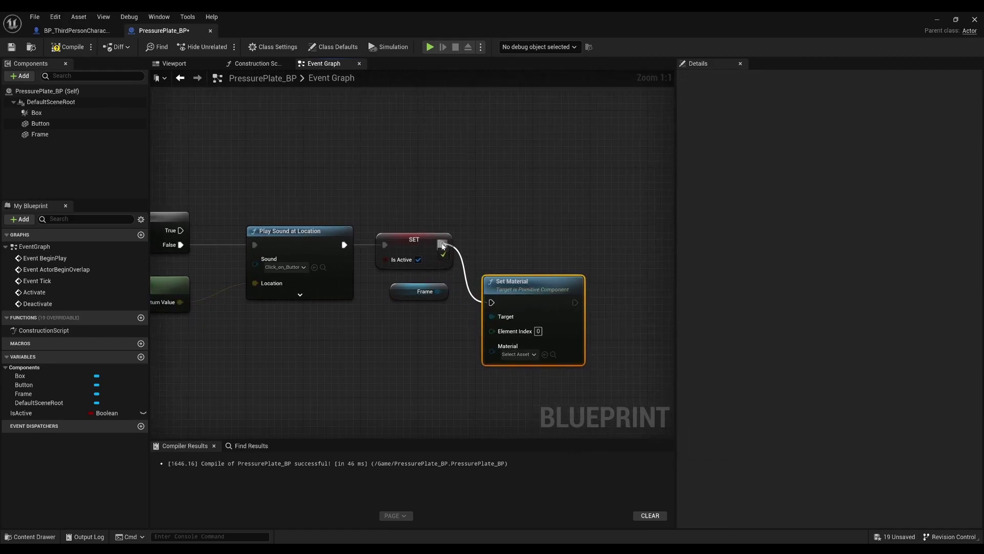
drag(533, 298, 524, 243)
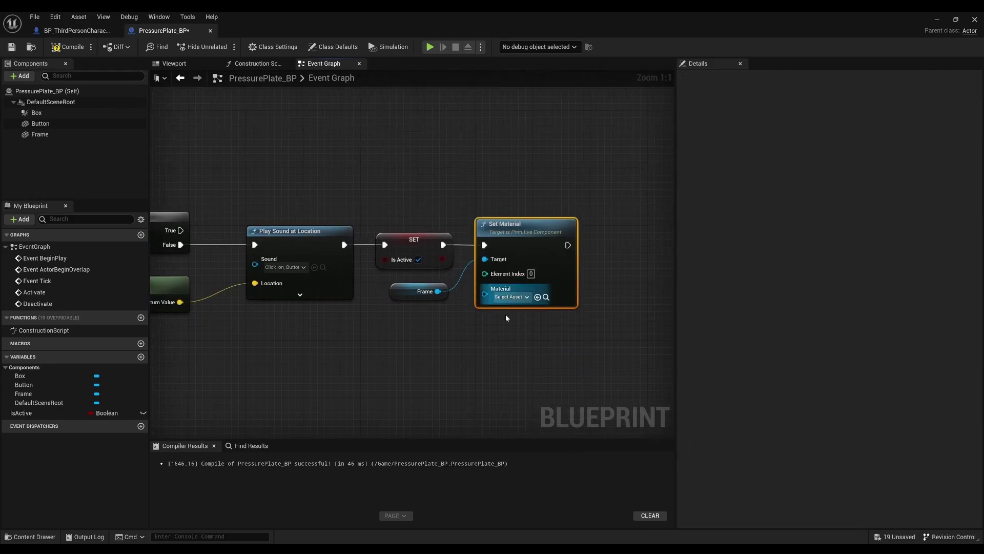
click(505, 299)
text(pl)
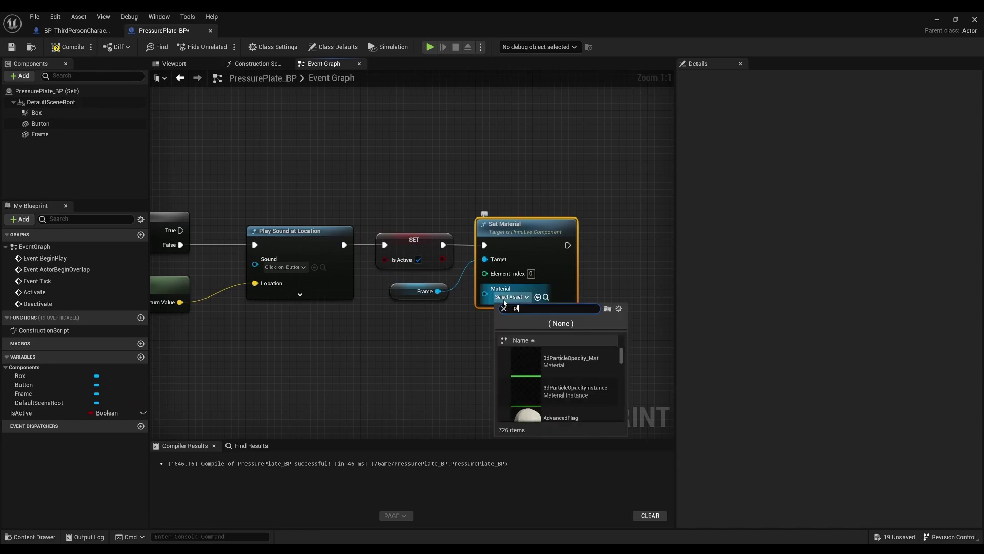
text(atef)
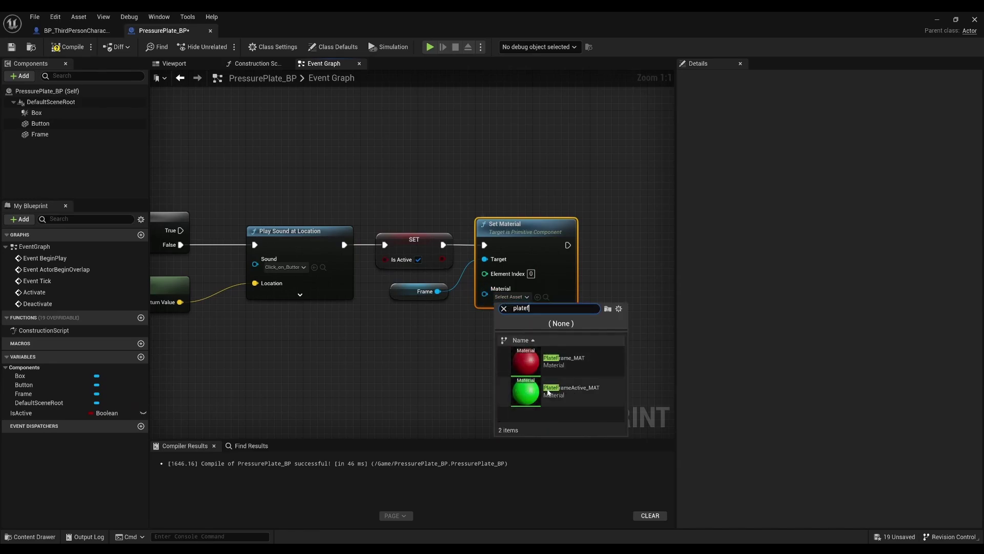
click(549, 394)
mouse_move(568, 266)
right_down()
mouse_move(392, 275)
mouse_move(472, 257)
right_up()
scroll(407, 324, down, 2)
right_drag(407, 324, 416, 318)
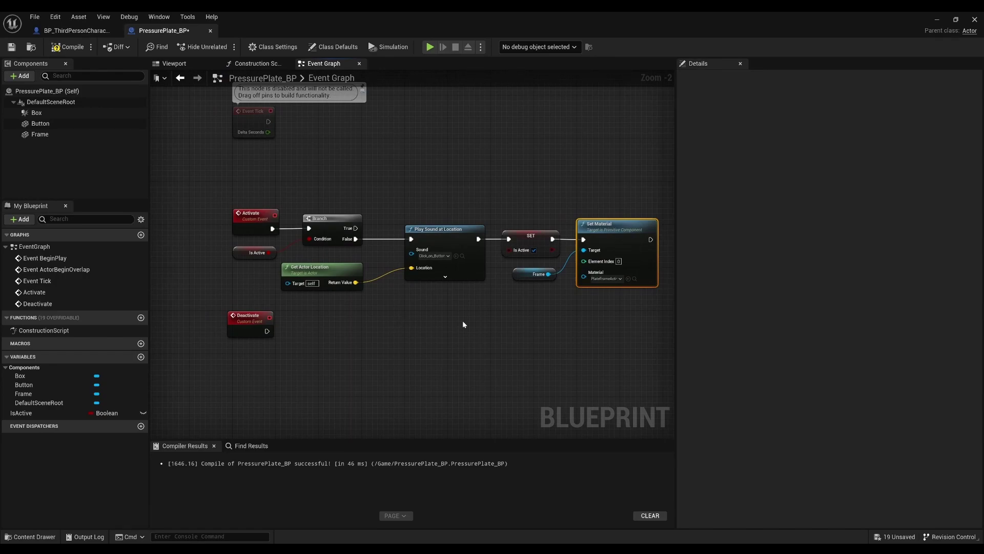
scroll(323, 310, up, 1)
Add a Branch after Deactivate using an IsActive getter as its condition
click(271, 315)
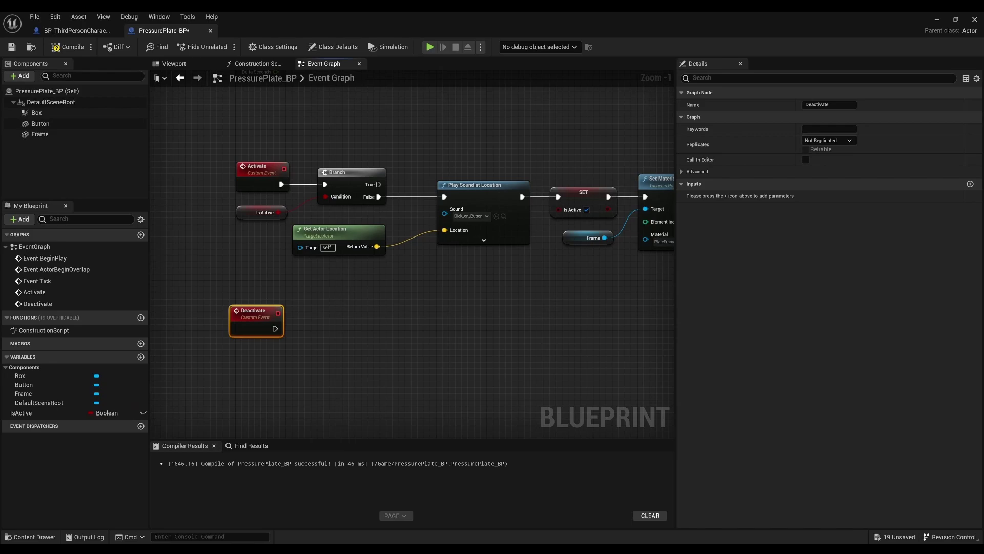
drag(276, 329, 312, 327)
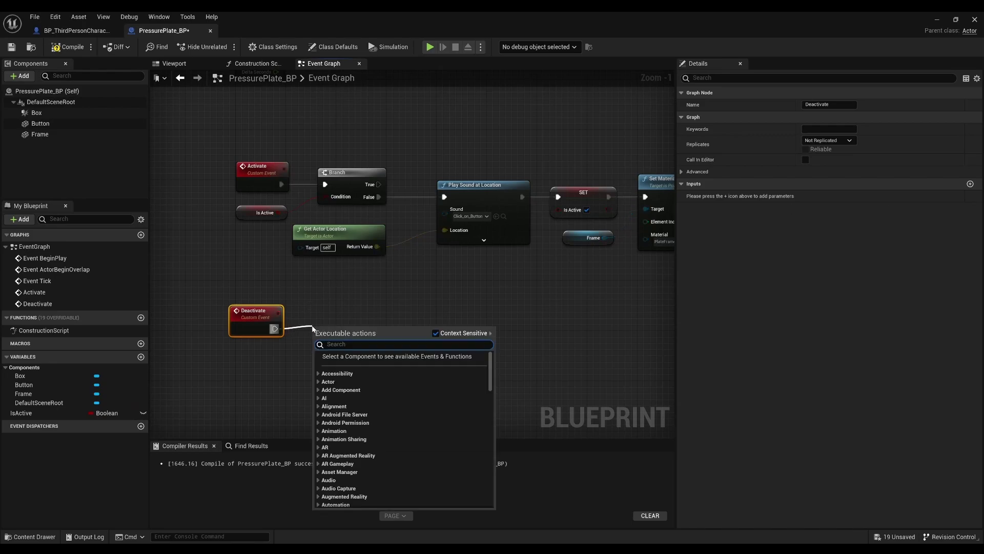
text(branch)
key(Return)
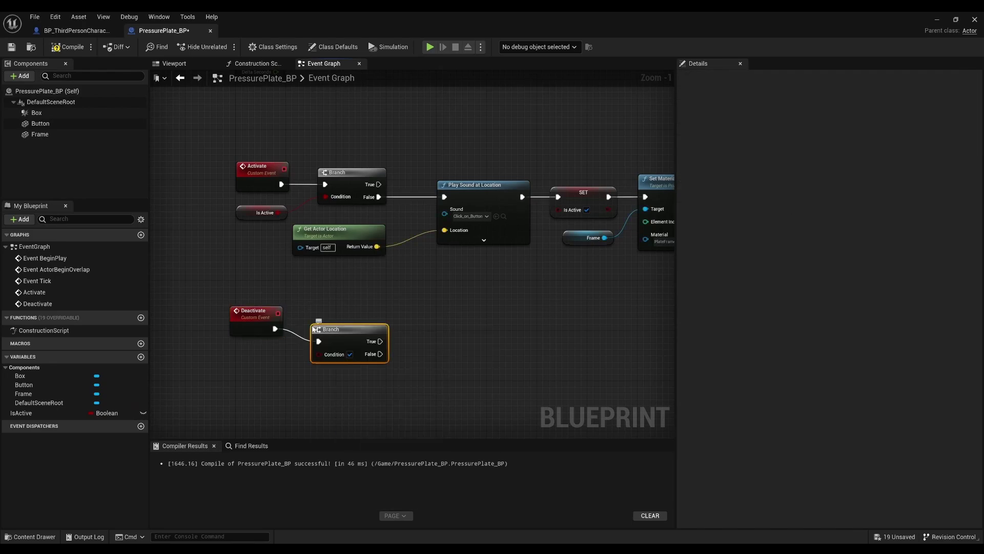
drag(337, 337, 331, 324)
mouse_move(21, 413)
mouse_down()
mouse_move(281, 359)
mouse_move(316, 343)
mouse_move(262, 355)
mouse_up()
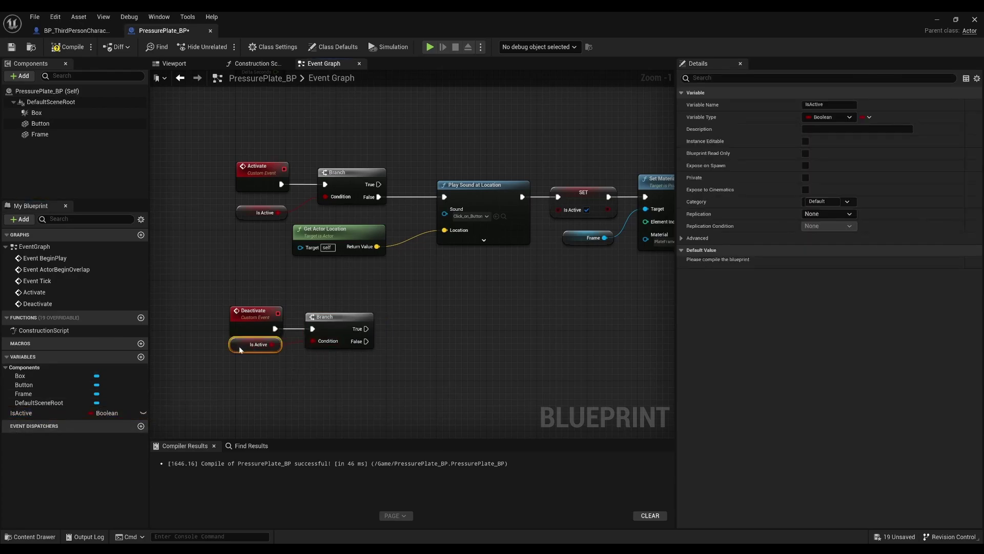
drag(340, 331, 332, 328)
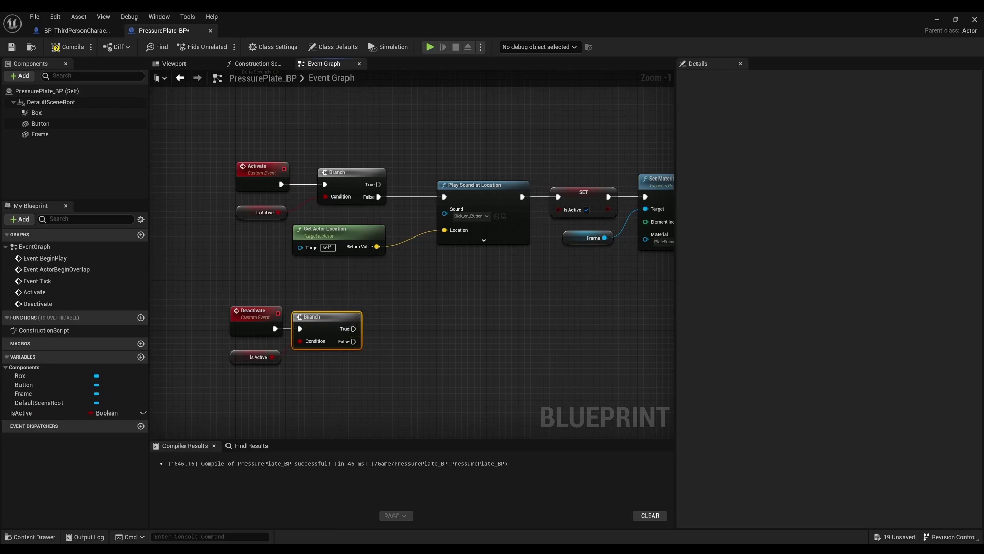
Paste copies of the Play Sound and Get Actor Location nodes onto Branch True, using Camera_Shutter
right_drag(385, 343, 337, 343)
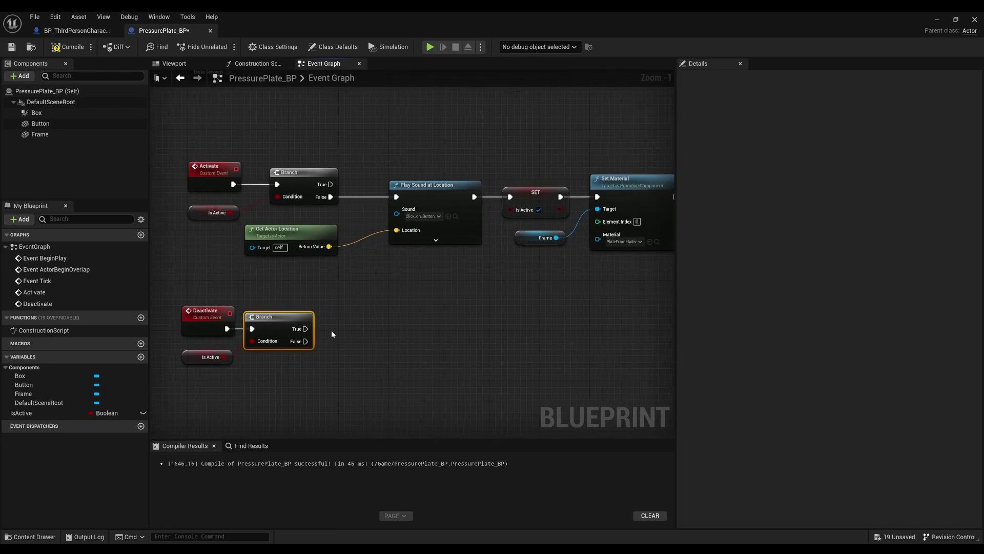
drag(304, 277, 430, 226)
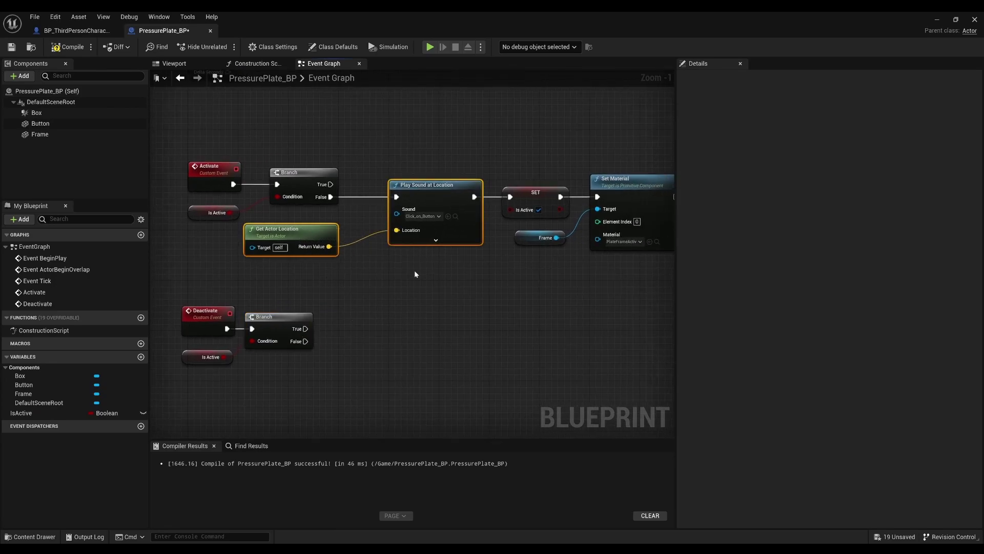
key(ctrl+c)
key(ctrl+v)
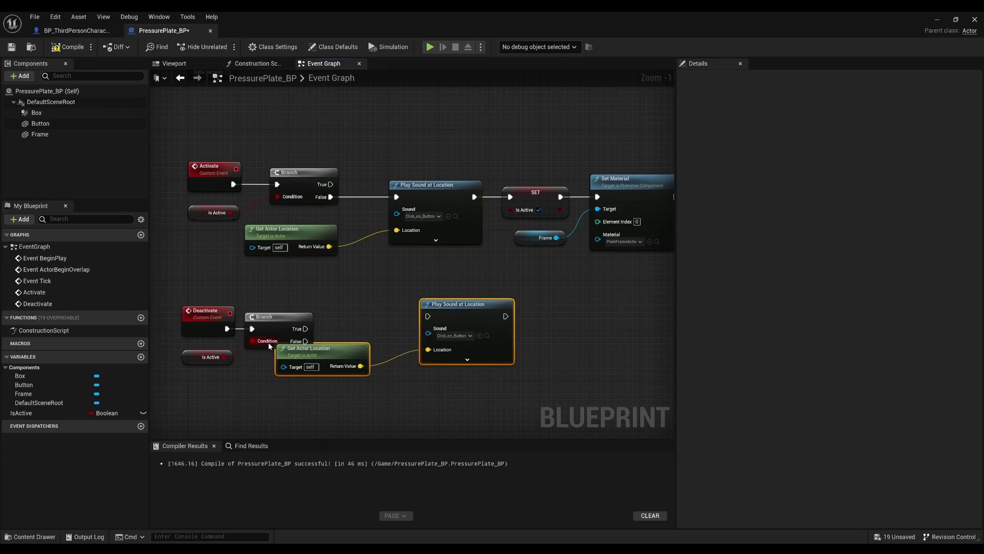
mouse_move(306, 329)
mouse_down()
mouse_move(428, 321)
mouse_move(402, 323)
mouse_move(411, 325)
mouse_up()
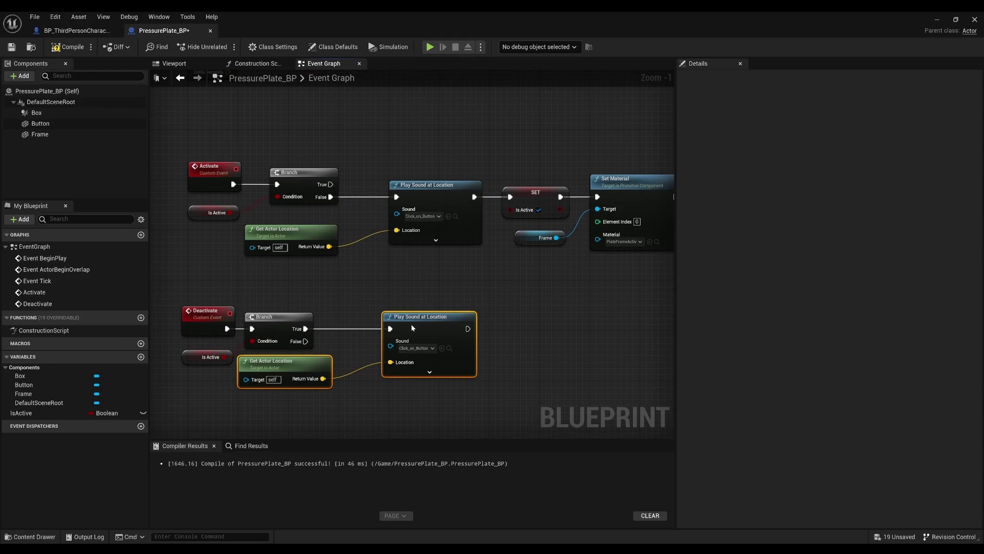
click(374, 399)
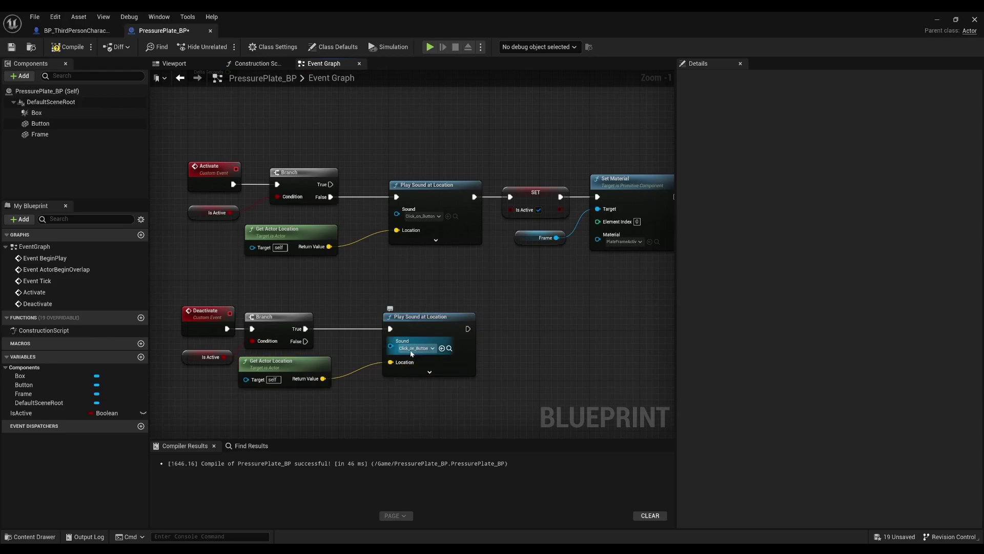
click(412, 349)
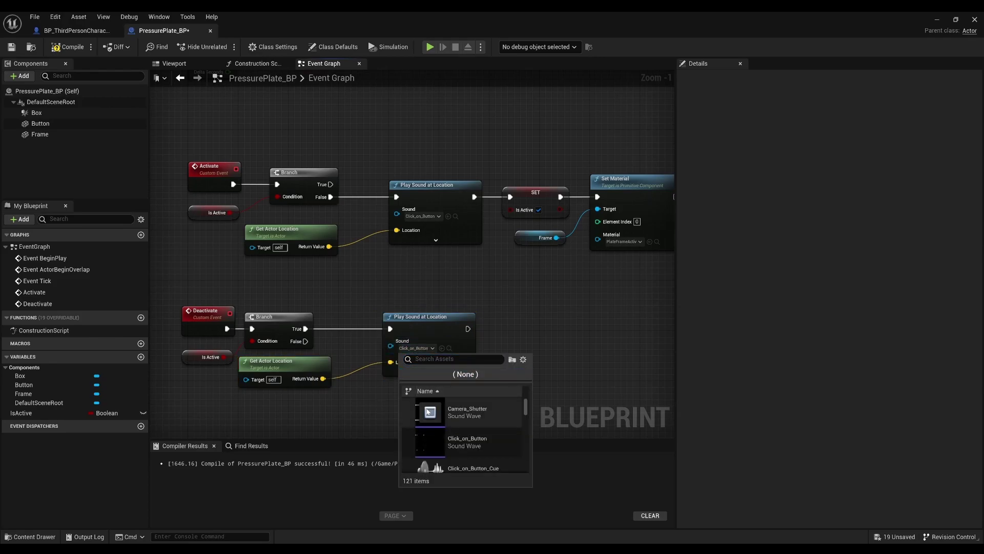
click(442, 413)
Add SET IsActive (false), then paste Frame and Set Material and wire them after it
right_drag(503, 326, 418, 322)
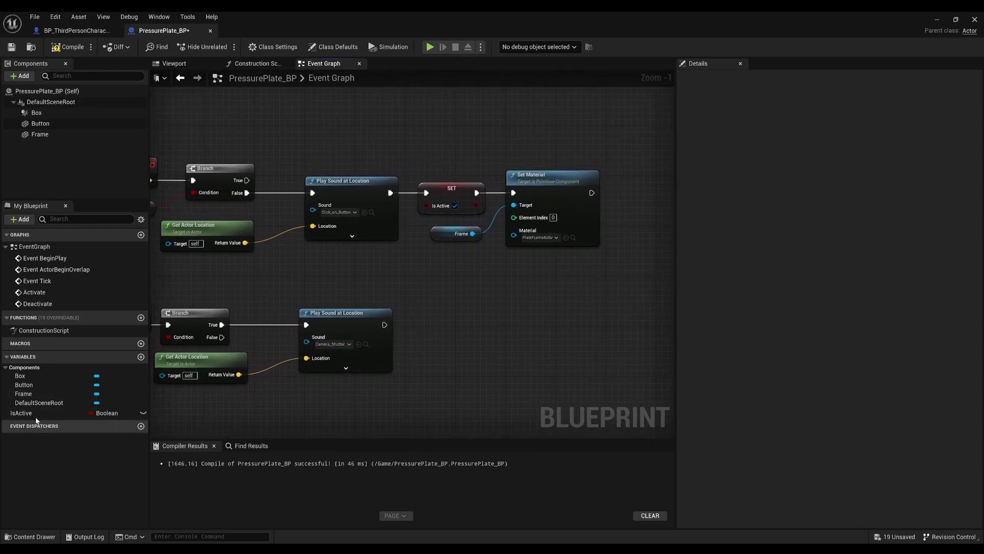
mouse_move(23, 413)
mouse_down()
mouse_move(384, 328)
mouse_move(428, 328)
mouse_up()
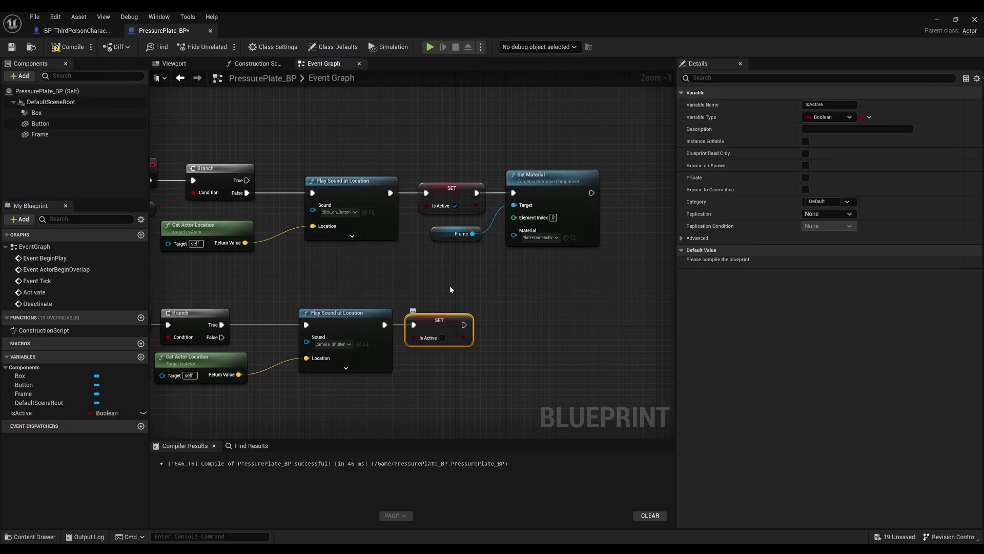
drag(450, 290, 522, 220)
key(ctrl+c)
key(ctrl+v)
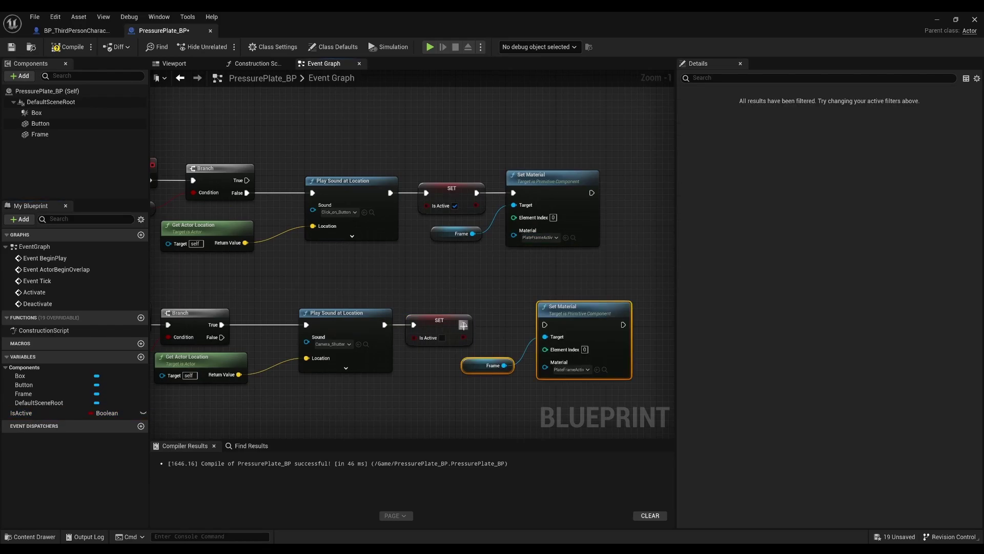
mouse_move(463, 325)
mouse_down()
mouse_move(544, 324)
mouse_move(532, 319)
mouse_up()
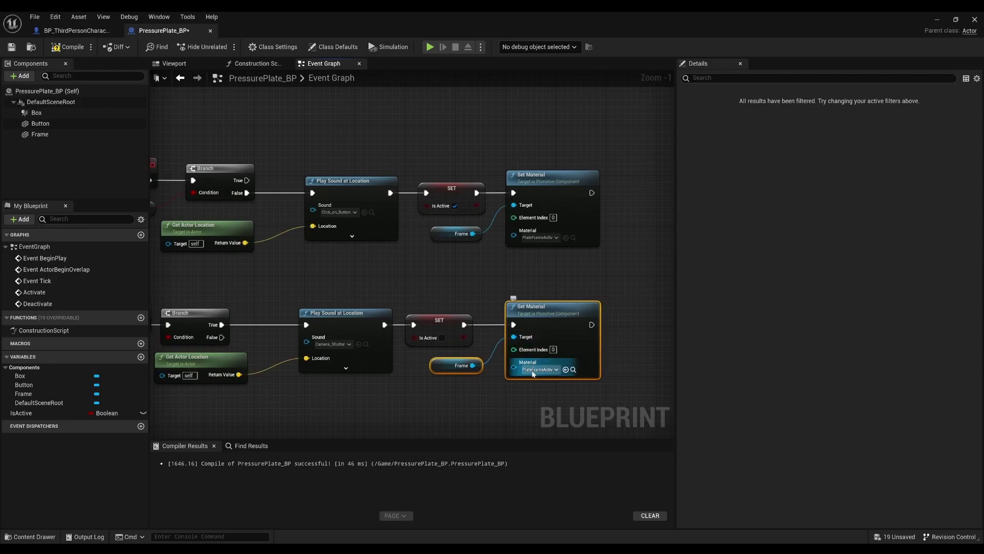
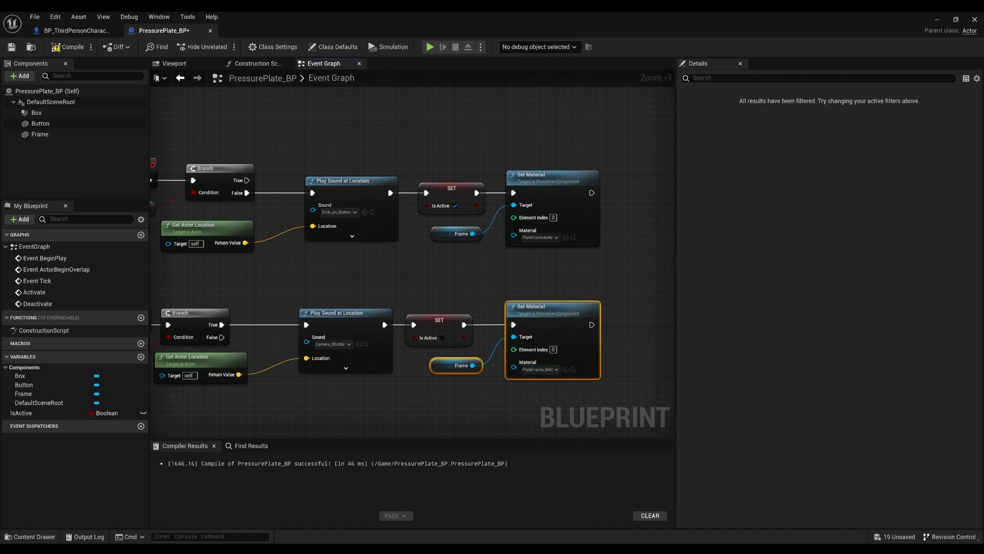
Zoom out the event graph, select the Box component and scroll its Details down to Events
scroll(321, 285, down, 2)
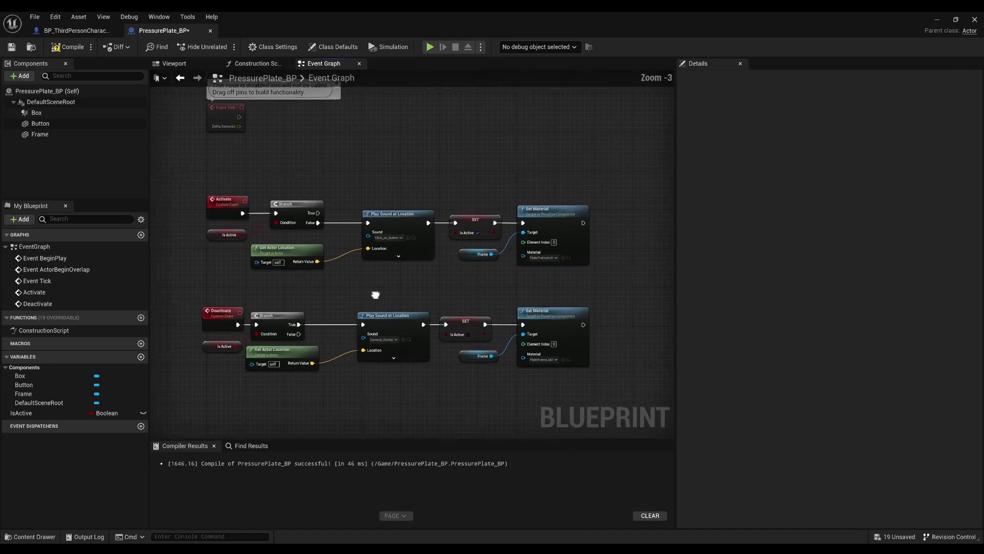
mouse_move(376, 292)
right_down()
mouse_move(393, 290)
mouse_move(424, 133)
right_up()
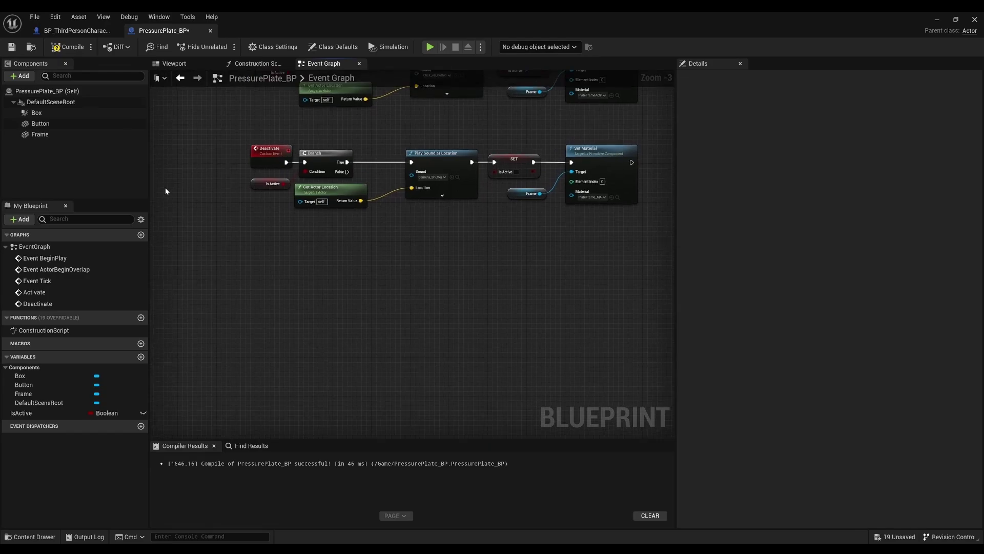
click(42, 115)
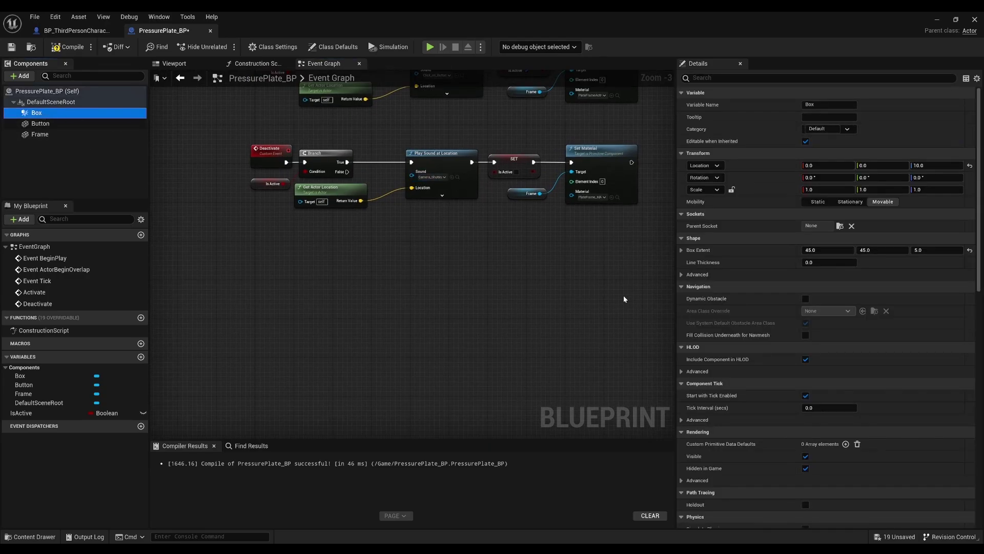
scroll(739, 433, down, 2)
scroll(740, 431, down, 2)
scroll(740, 432, down, 3)
scroll(738, 433, down, 3)
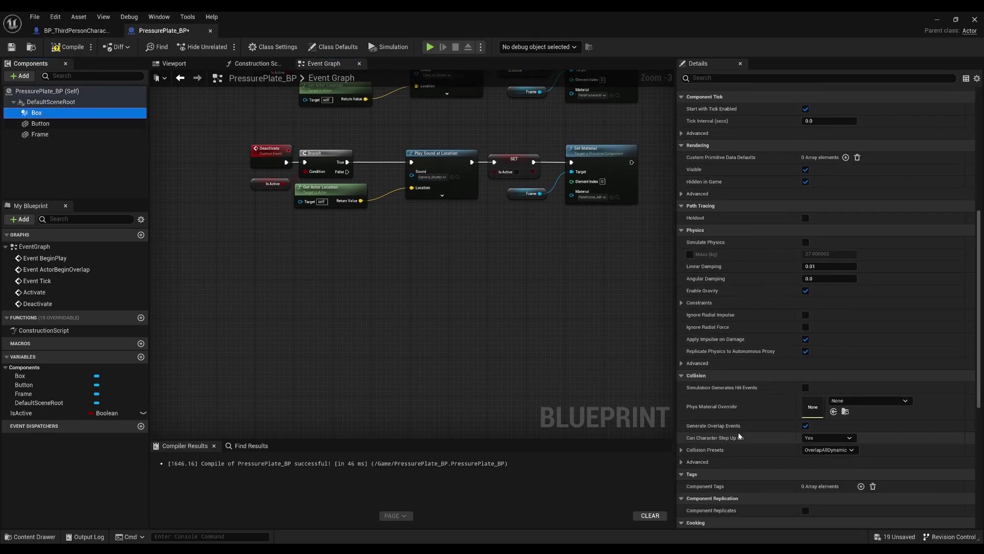
scroll(738, 432, down, 3)
scroll(738, 432, down, 2)
scroll(753, 432, down, 2)
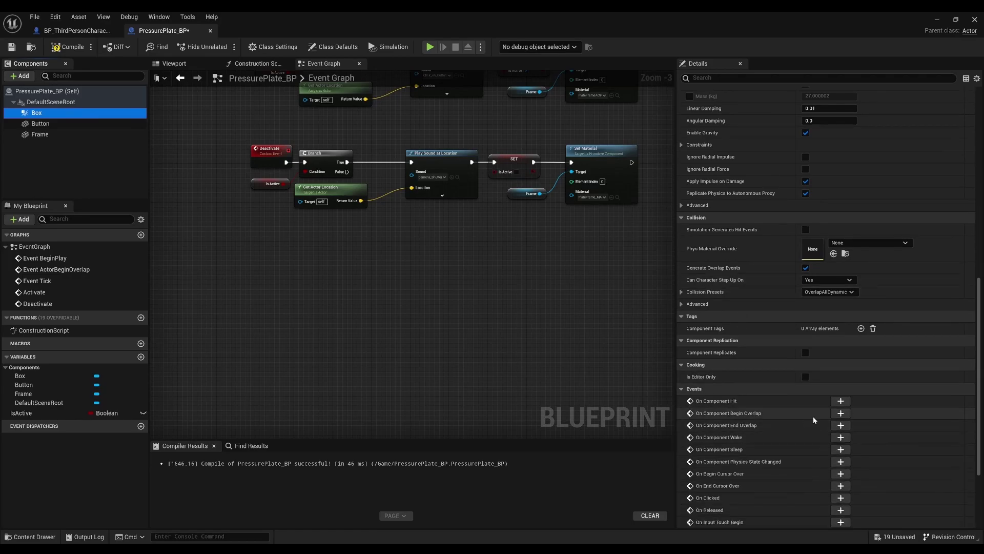
Add On Component Begin Overlap and On Component End Overlap events for the Box
click(841, 413)
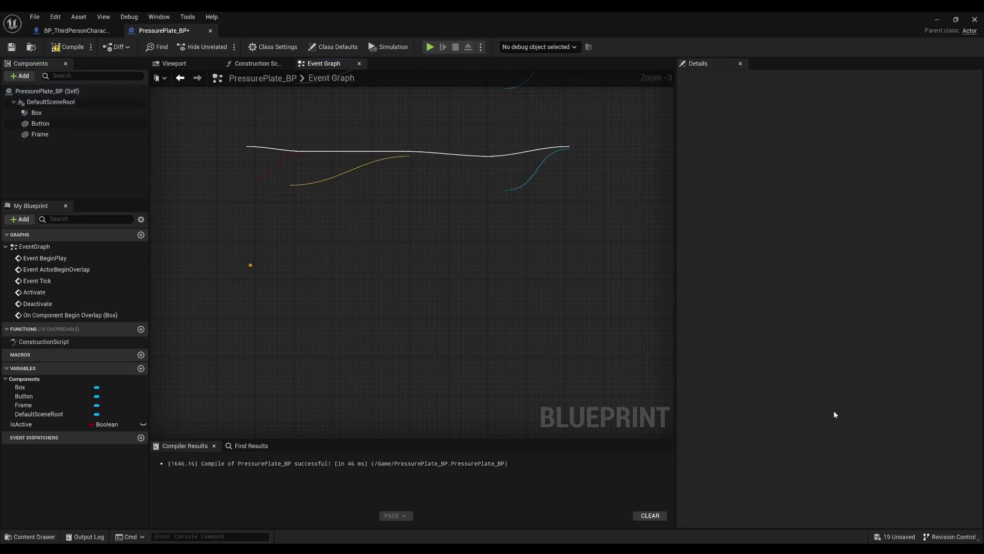
click(37, 113)
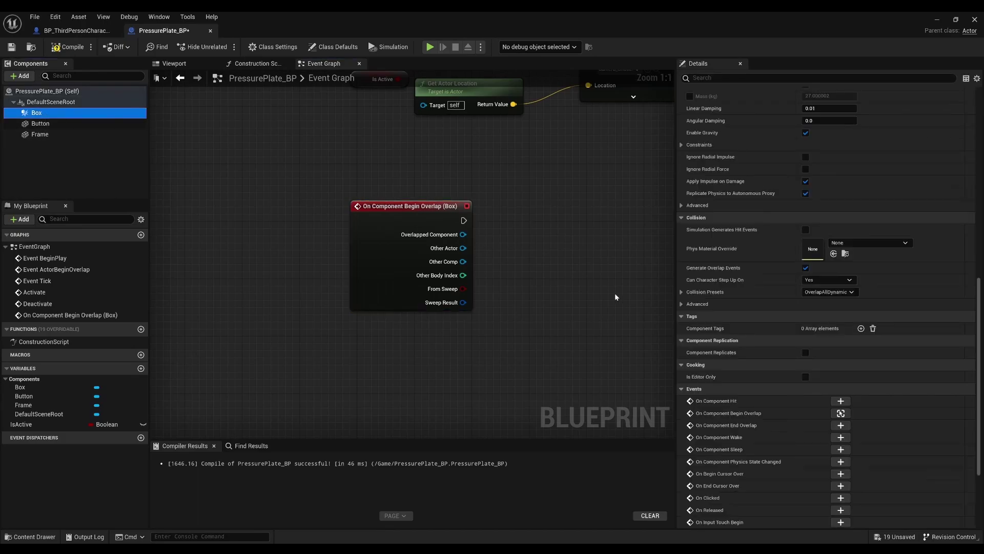
click(839, 427)
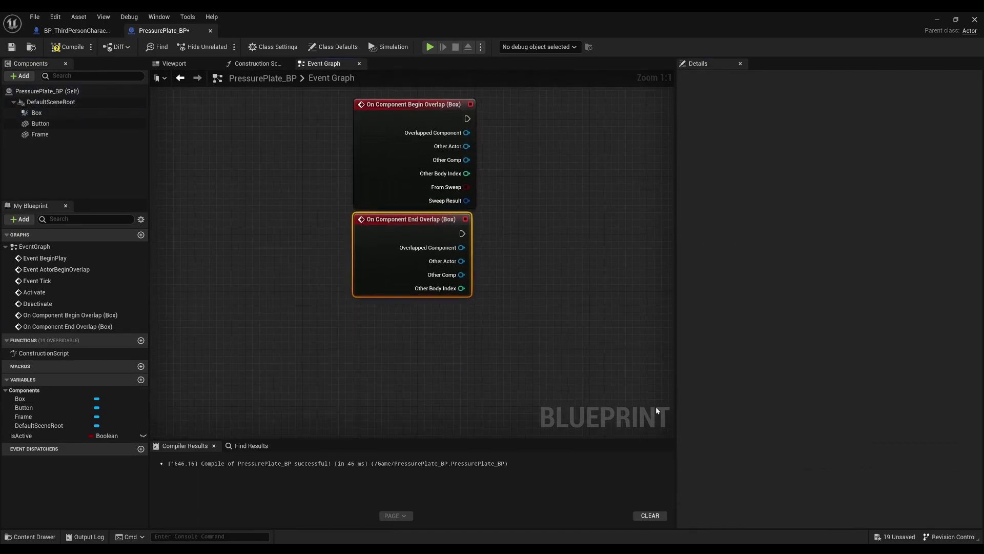
From Begin Overlap's Other Actor, cast to BP_ThirdPersonCharacter and call Activate on success
drag(310, 250, 386, 232)
text(casttobpt)
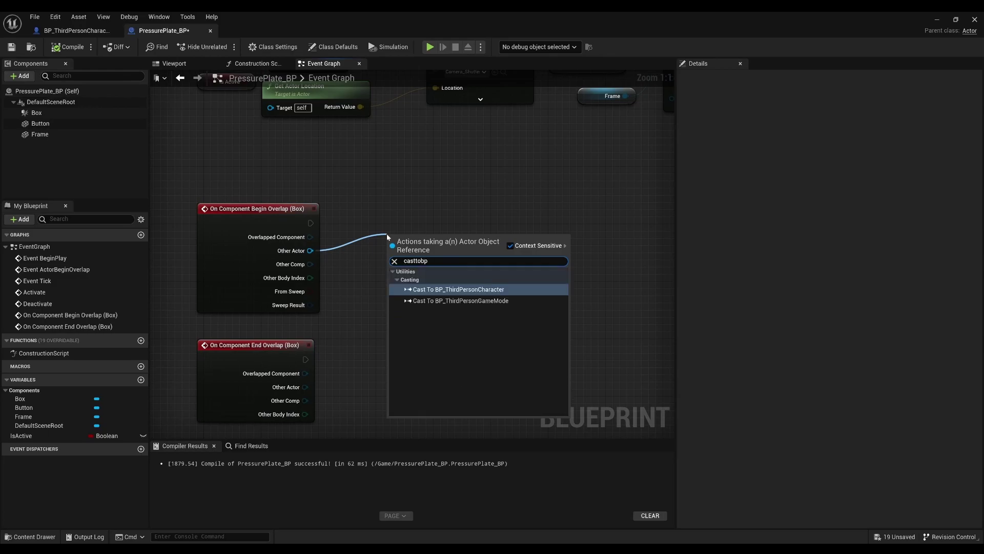
key(Return)
drag(412, 246, 383, 217)
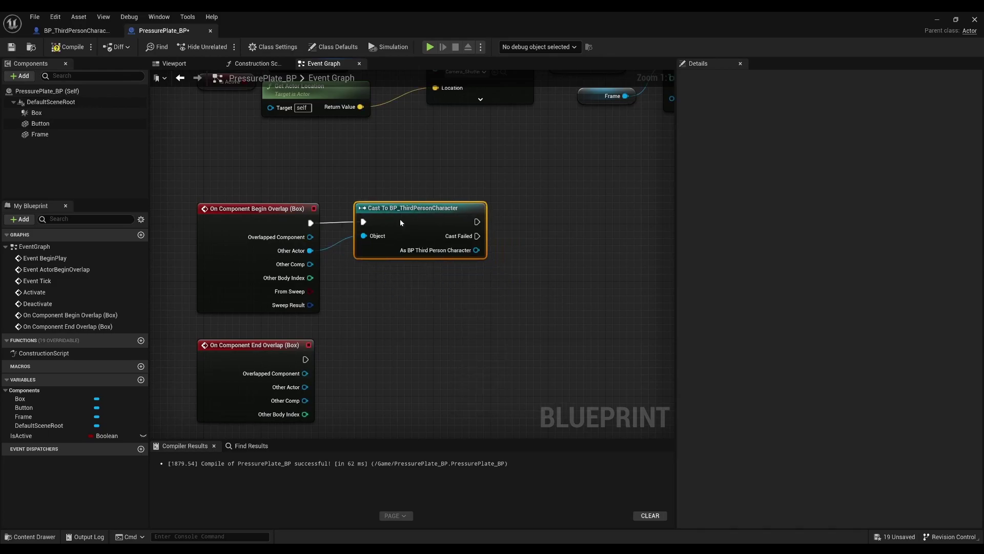
right_drag(489, 239, 365, 244)
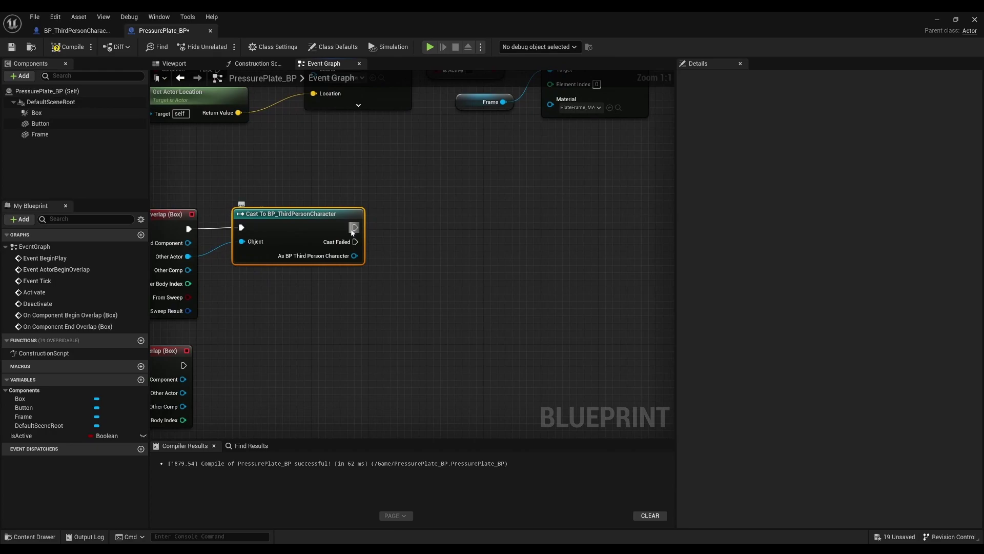
drag(353, 232, 511, 230)
text(act)
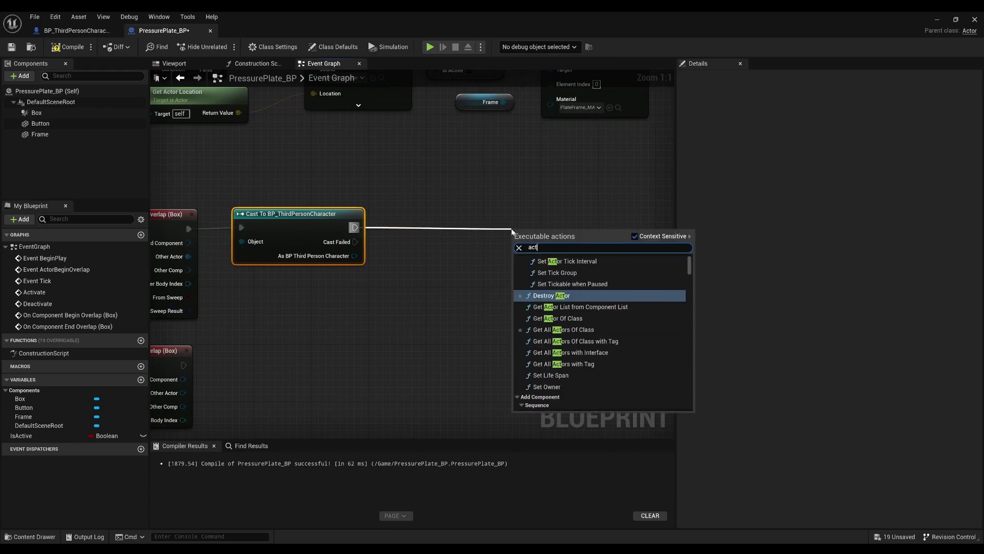
text(ivate)
key(Return)
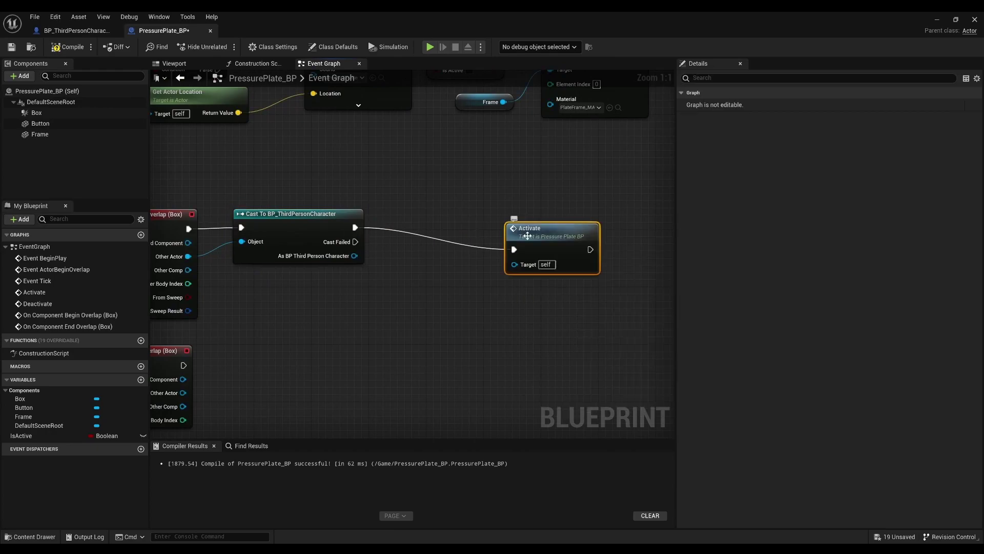
drag(528, 236, 507, 216)
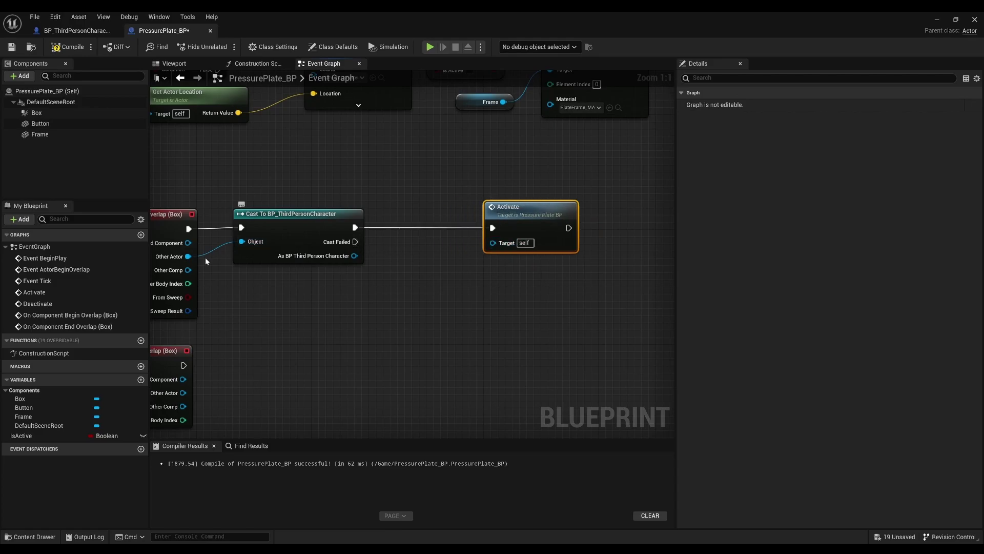
On Cast Failed, cast Other Actor to PhysicsCube_BP and wire its success into Activate
drag(188, 256, 336, 305)
text(castt)
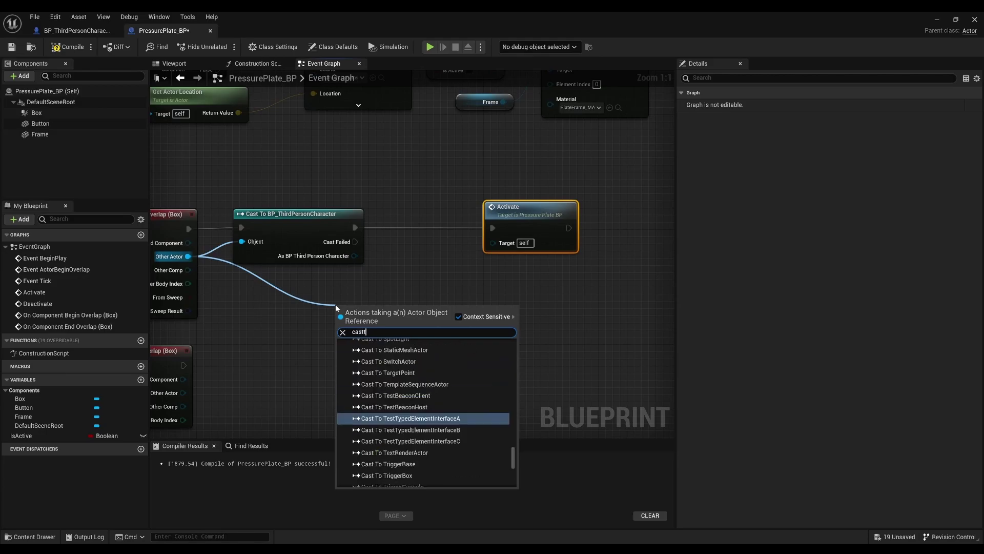
text(ophysi)
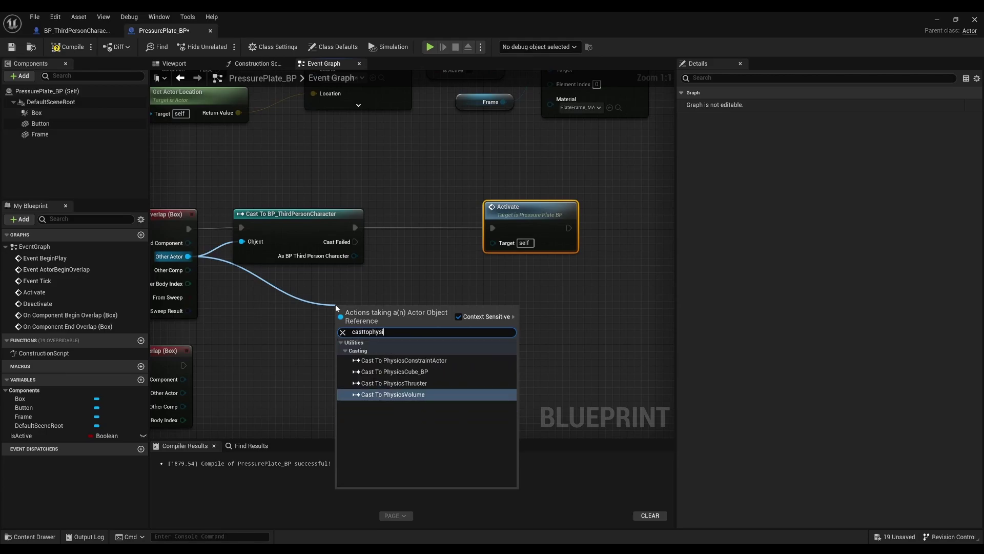
key(Up)
key(Up)
key(Return)
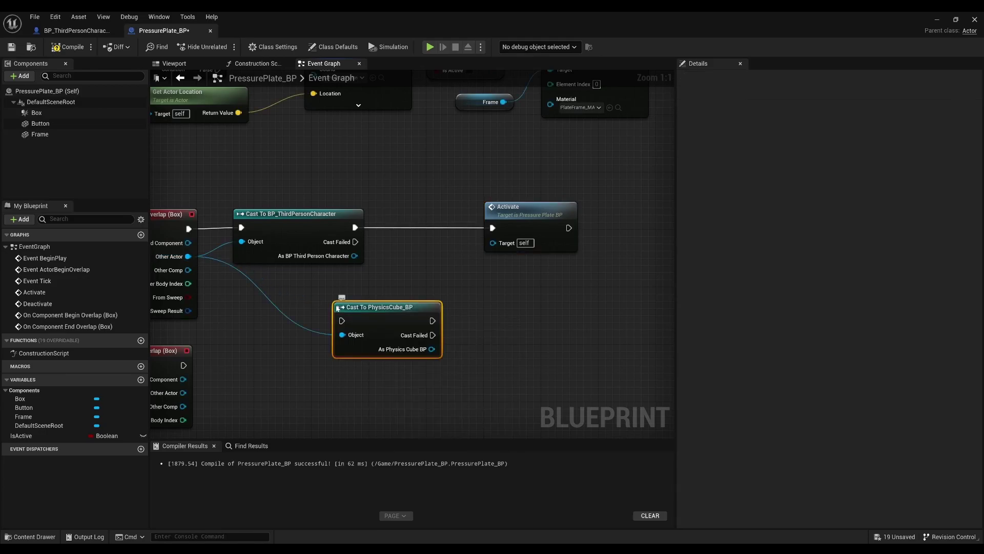
mouse_move(355, 241)
mouse_down()
mouse_move(342, 320)
mouse_move(410, 275)
mouse_up()
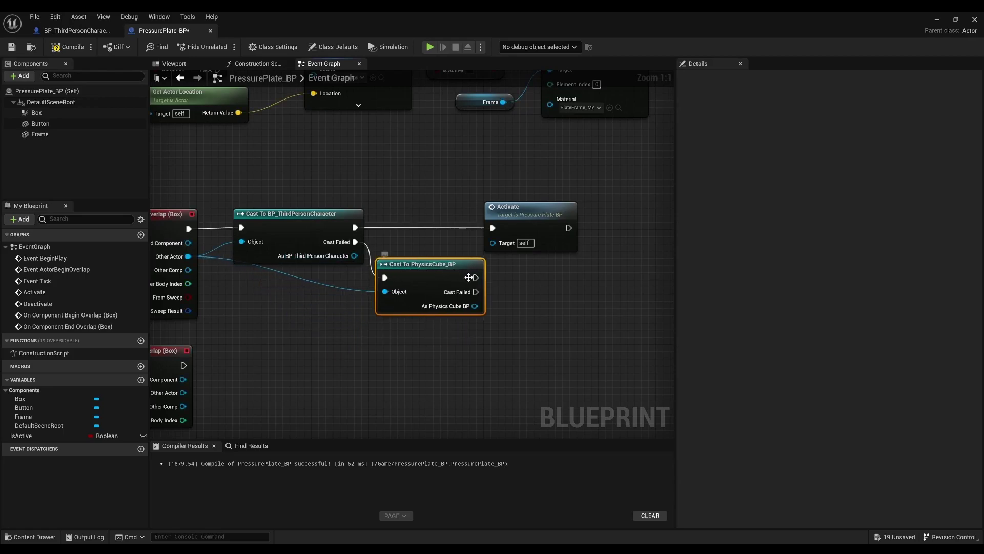
mouse_move(475, 277)
mouse_down()
mouse_move(492, 227)
mouse_move(527, 226)
mouse_up()
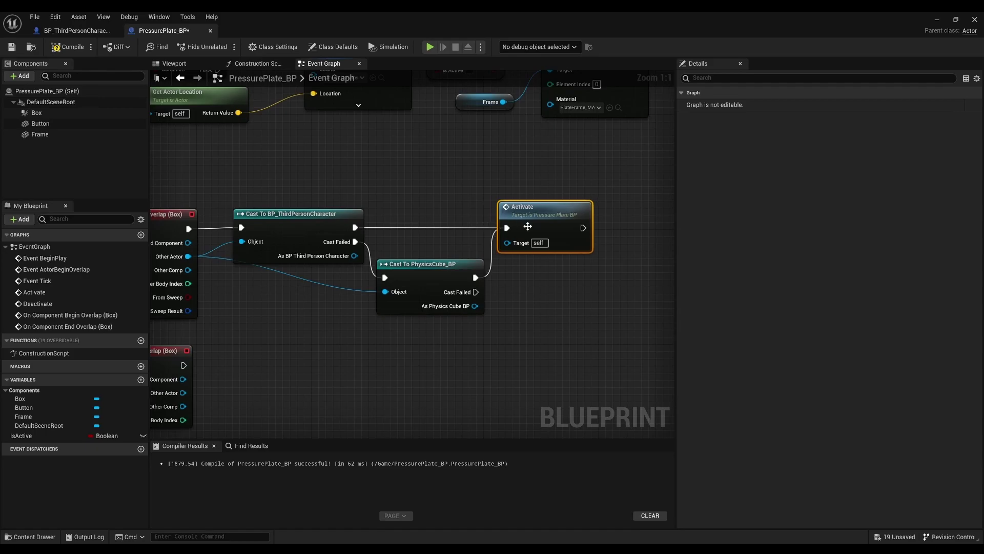
right_drag(584, 251, 443, 264)
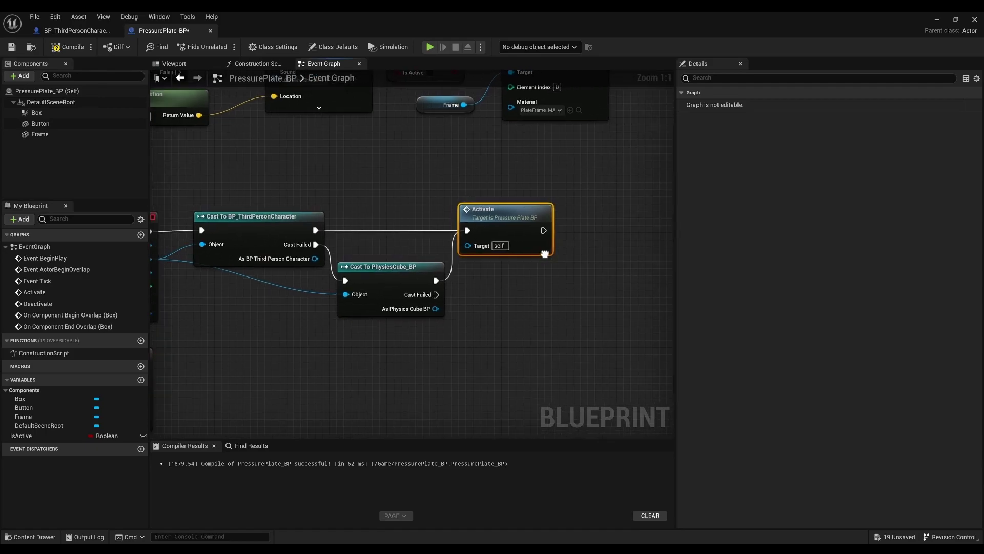
Create an Integer variable named OverlappedActors
click(141, 379)
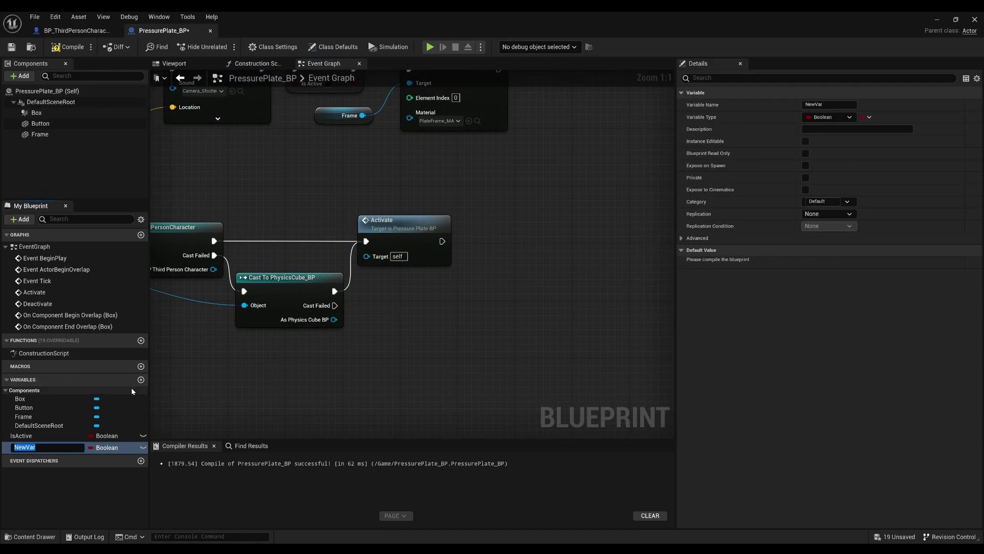
text(Overlappe)
text(dActors)
key(Return)
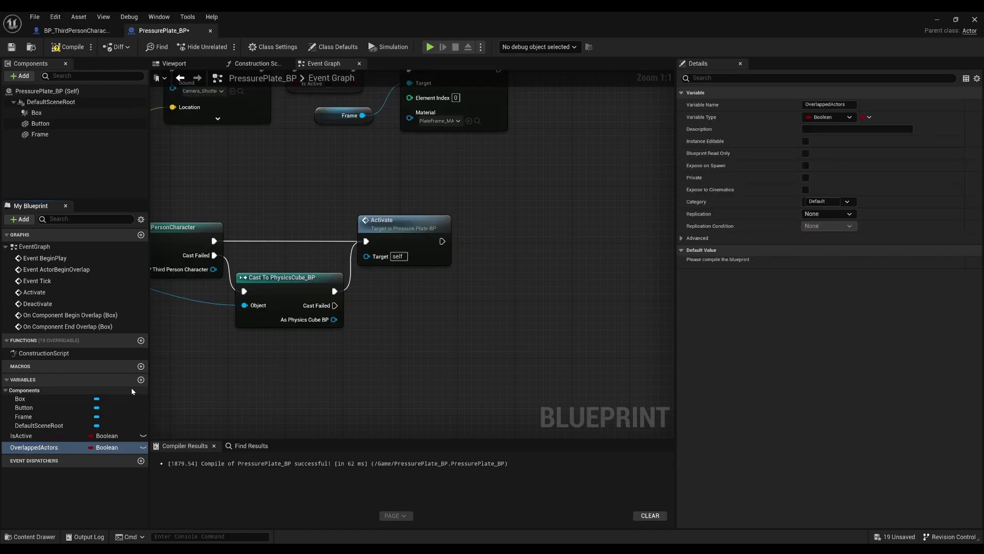
click(105, 447)
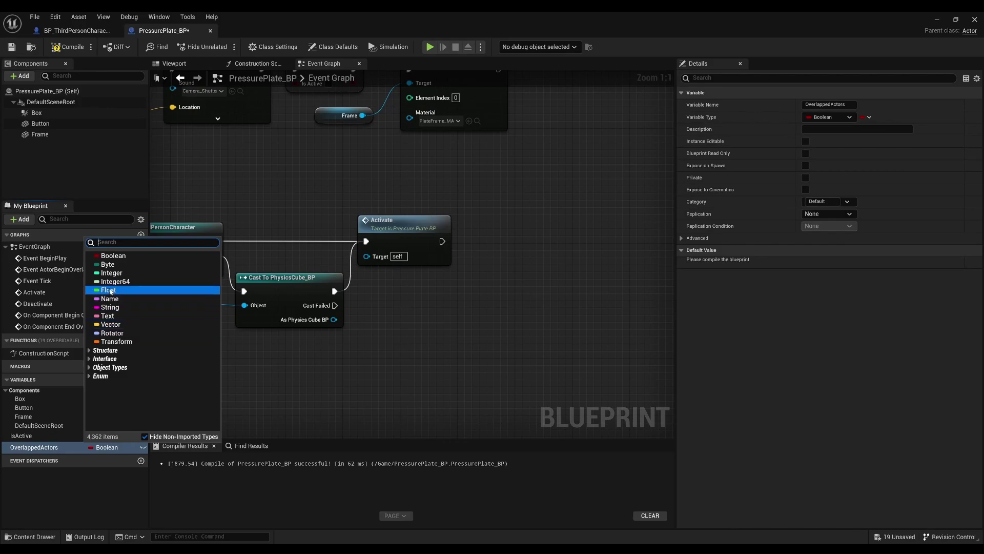
click(111, 273)
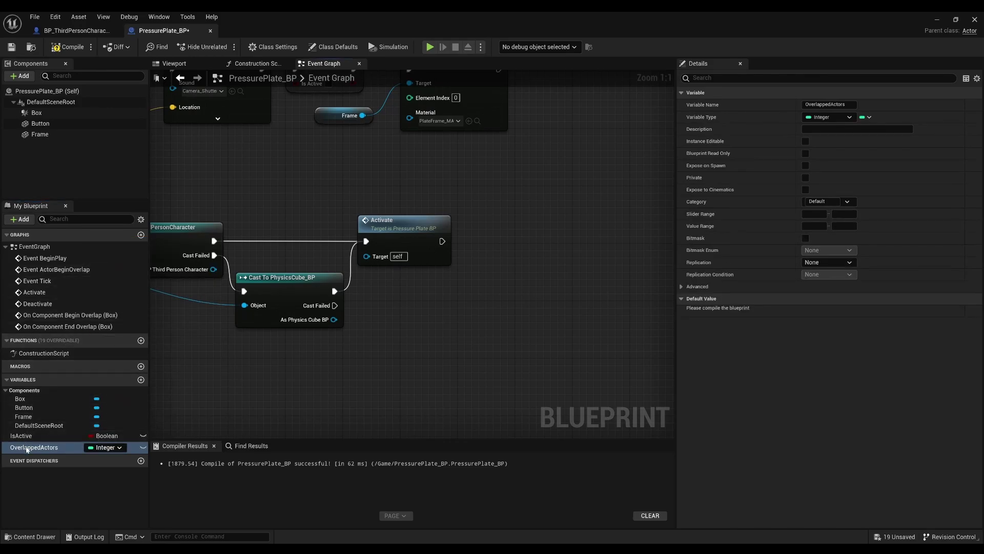
Add an OverlappedActors getter with an Increment Int node that runs right after Activate
mouse_move(26, 449)
mouse_down()
mouse_move(410, 281)
mouse_move(522, 250)
mouse_up()
click(448, 292)
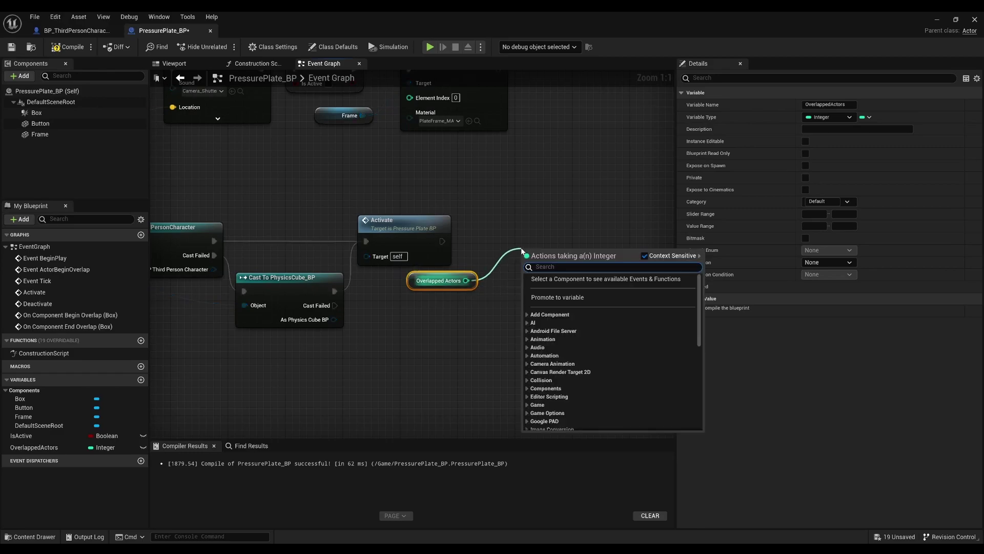
text(increment)
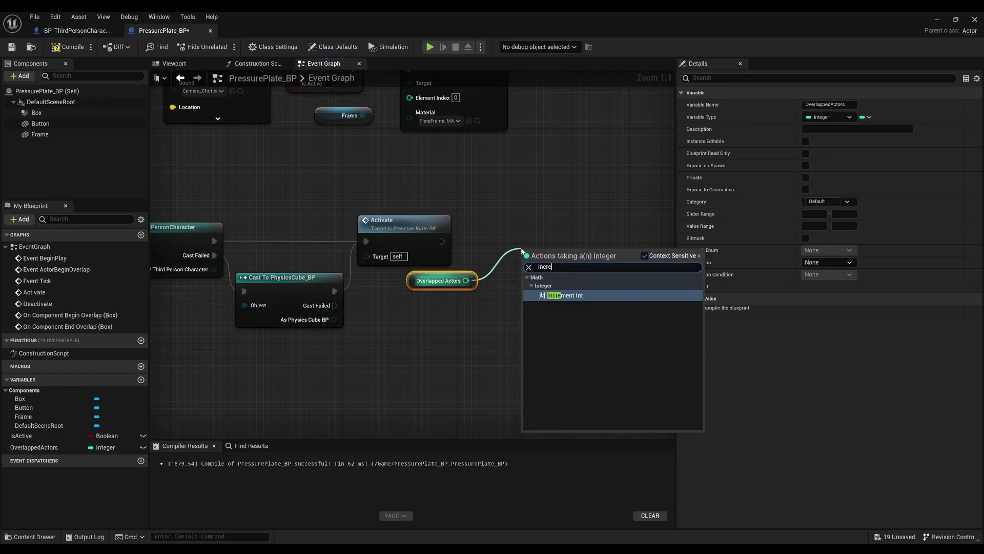
key(Return)
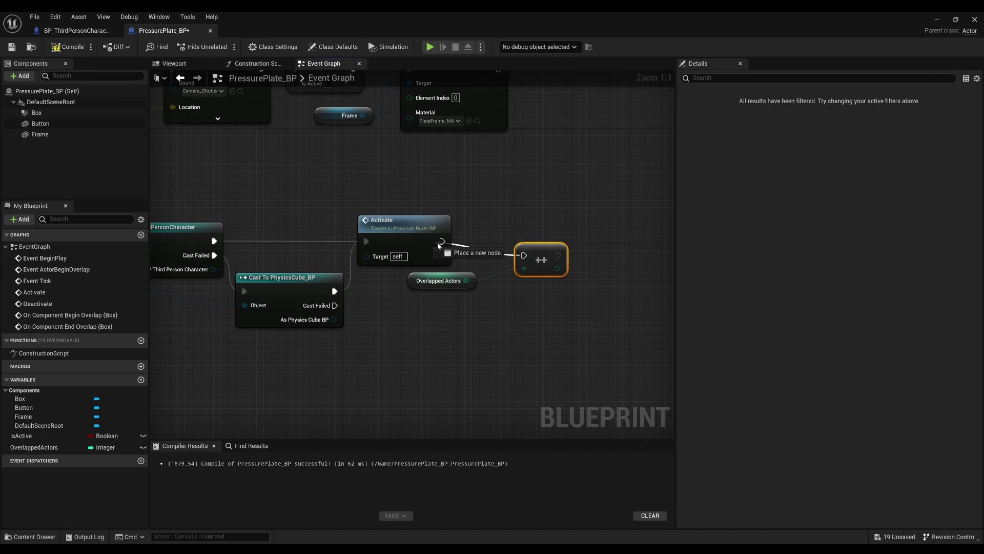
mouse_move(525, 255)
mouse_down()
mouse_move(443, 241)
mouse_move(535, 247)
mouse_up()
drag(438, 280, 409, 280)
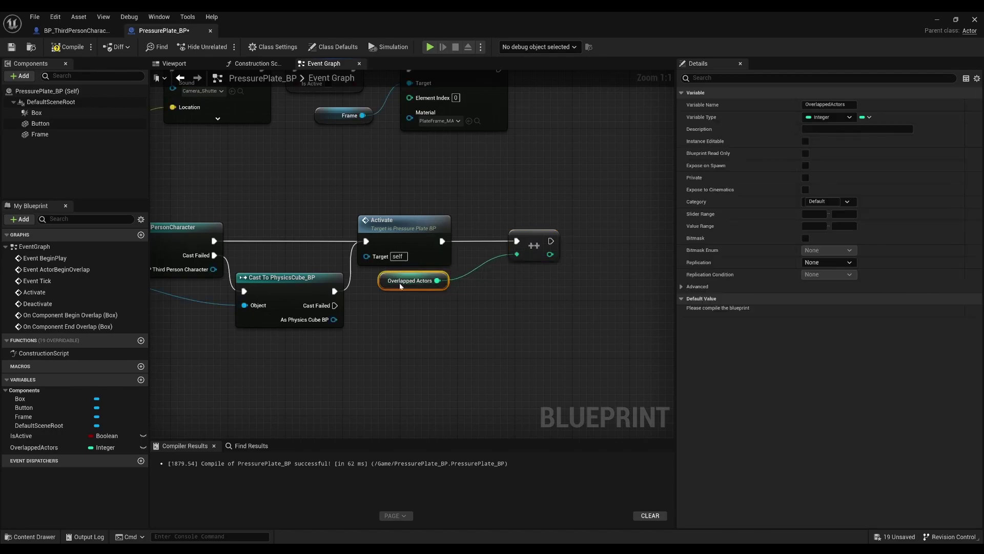
drag(534, 244, 512, 244)
right_drag(512, 245, 589, 241)
Duplicate both cast nodes for End Overlap, wiring its execution and Other Actor into them
scroll(334, 295, down, 1)
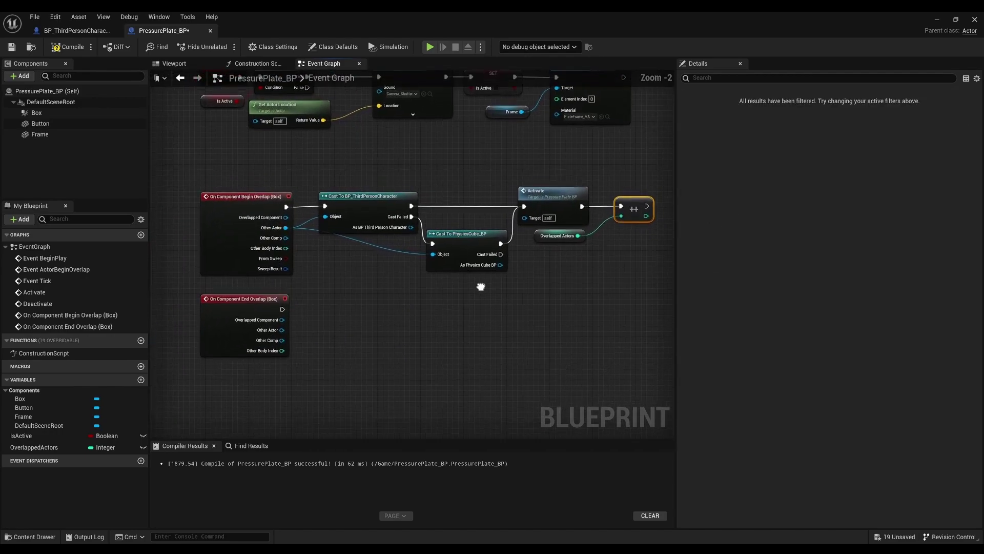
drag(494, 303, 380, 193)
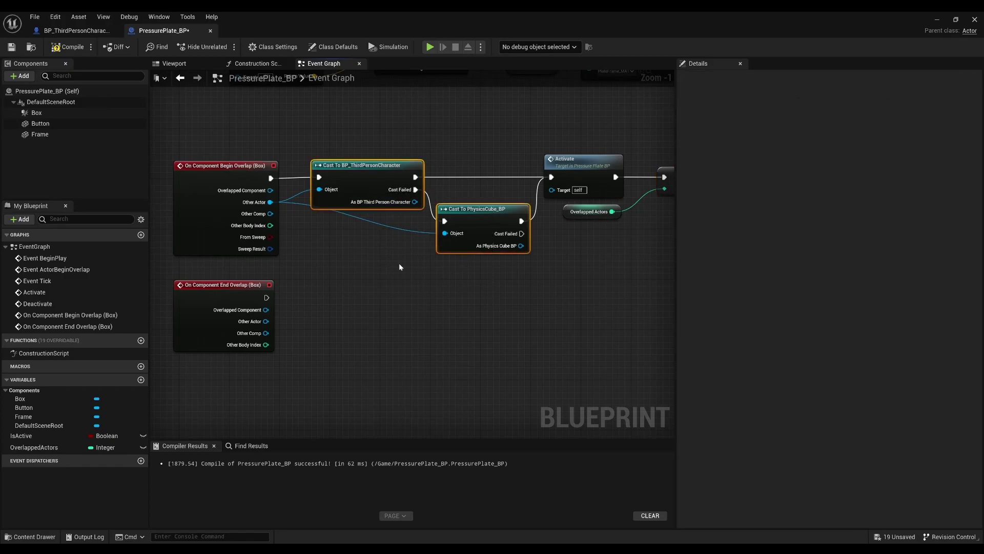
key(ctrl+c)
key(ctrl+v)
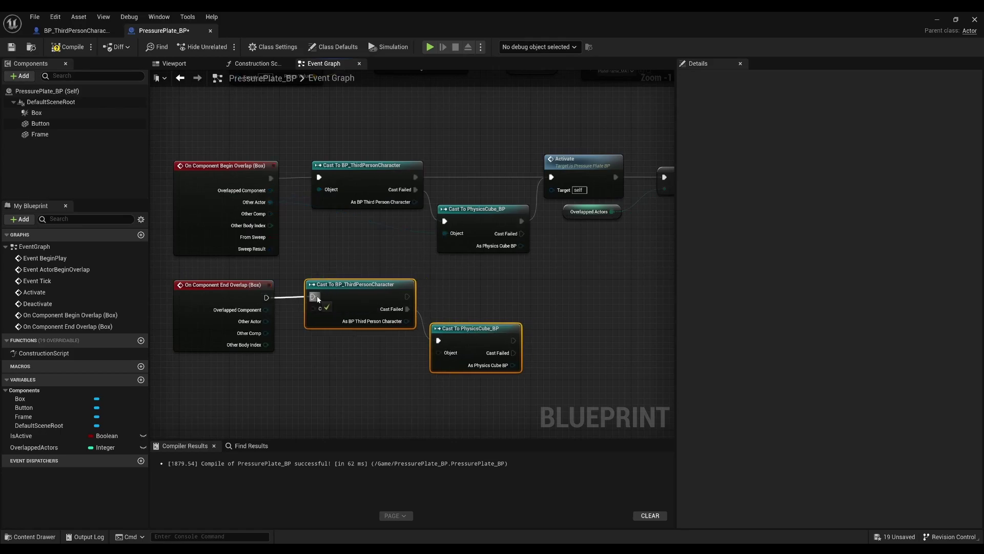
drag(266, 297, 313, 297)
drag(266, 321, 312, 308)
scroll(448, 344, up, 1)
drag(452, 356, 238, 317)
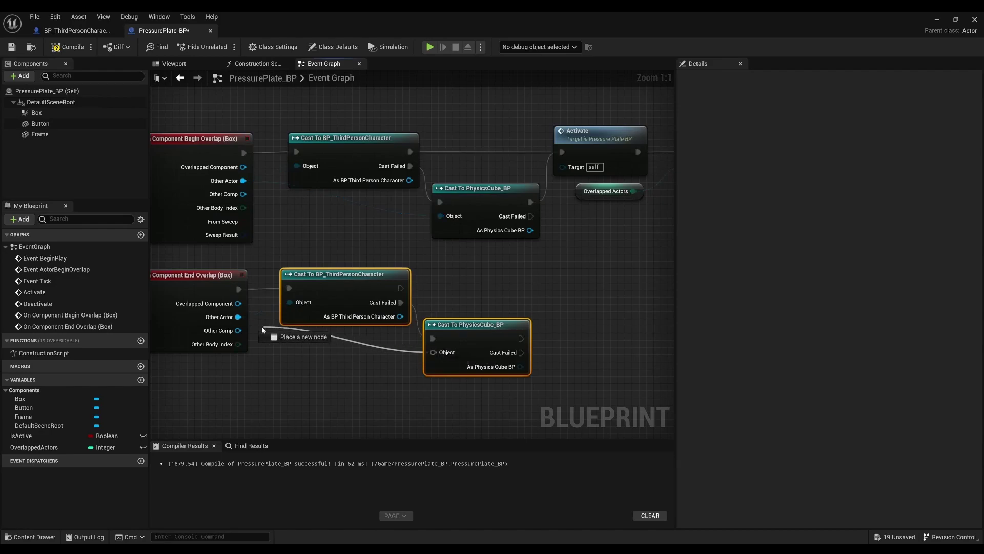
right_drag(463, 306, 314, 307)
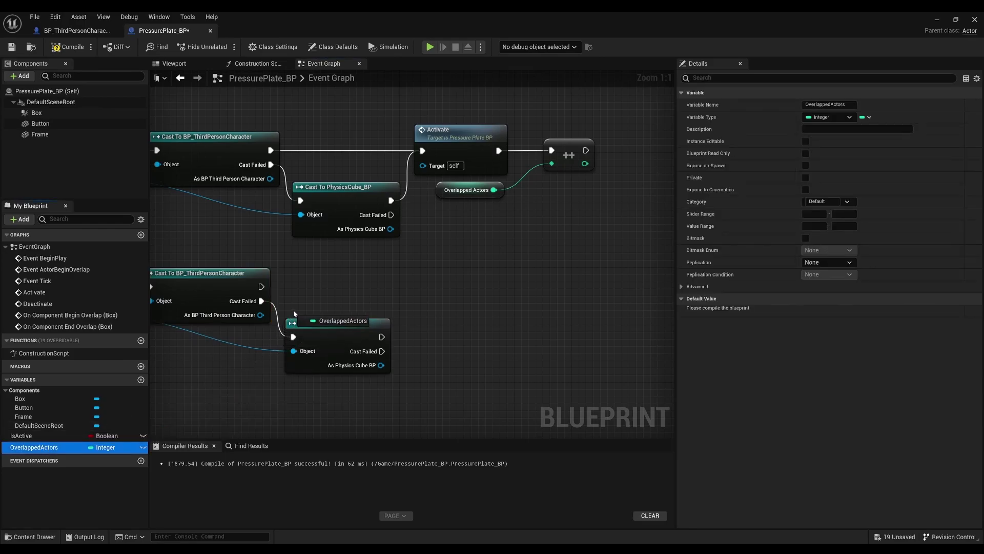
Add an OverlappedActors getter with a Decrement Int node that runs after the PhysicsCube cast
mouse_move(45, 448)
mouse_down()
mouse_move(307, 308)
mouse_move(365, 306)
mouse_move(420, 288)
mouse_up()
click(329, 323)
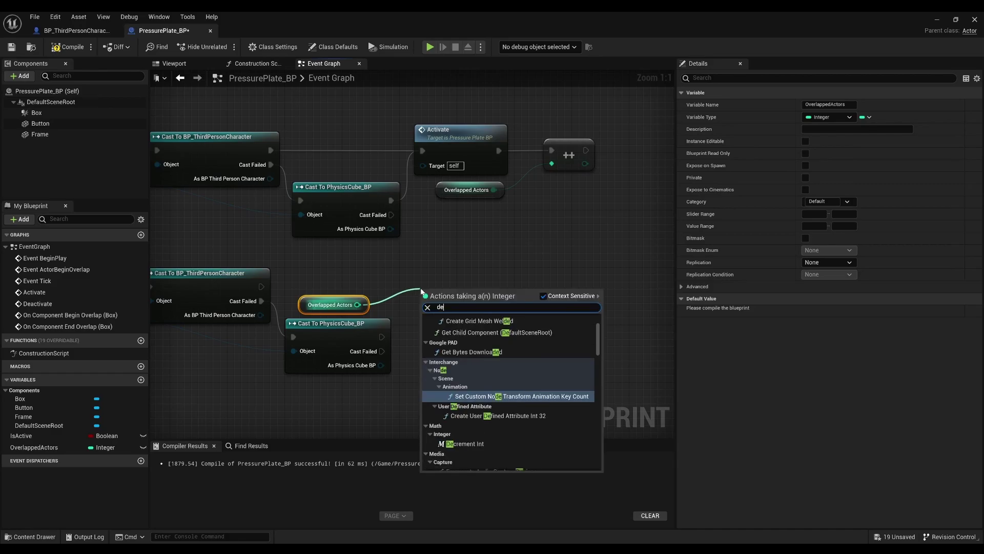
text(decremen)
key(Return)
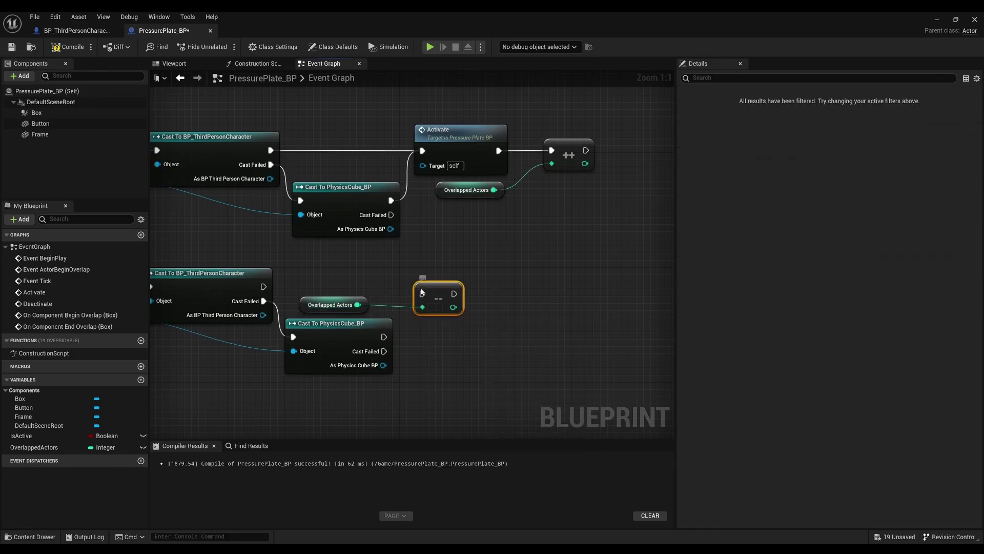
mouse_move(263, 286)
mouse_down()
mouse_move(421, 298)
mouse_move(422, 287)
mouse_up()
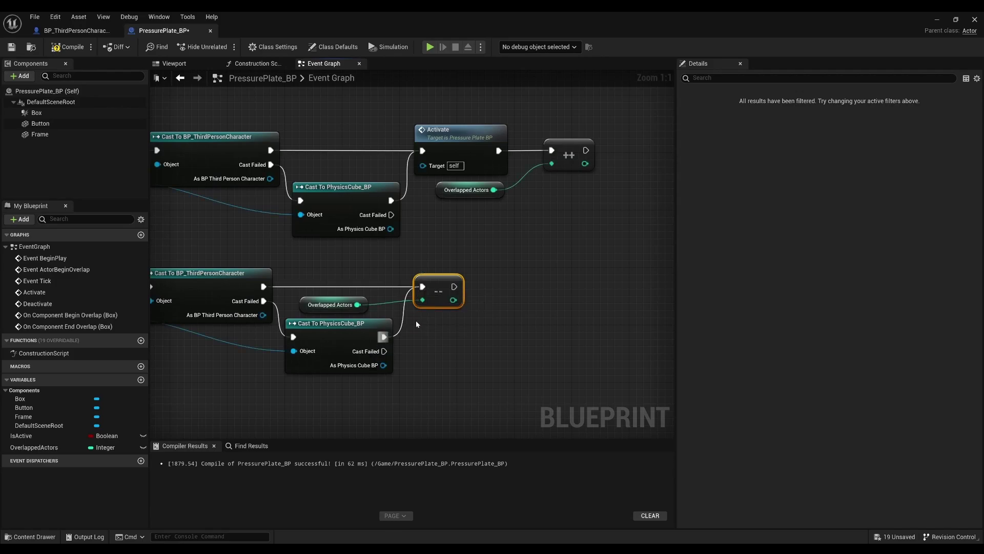
right_drag(448, 290, 397, 292)
Add a Branch after the decrement, with an equals-0 check on the count as its condition
drag(394, 290, 464, 286)
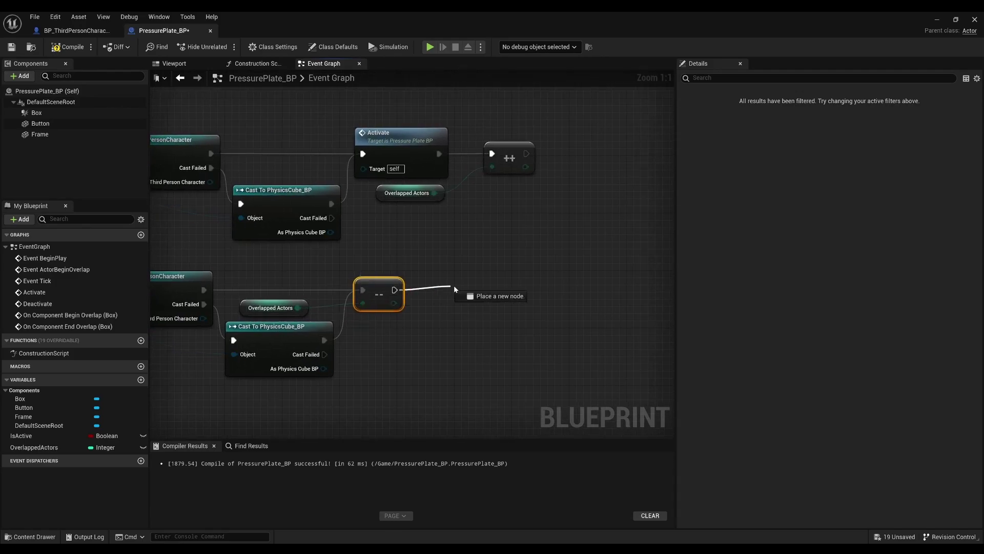
text(branch)
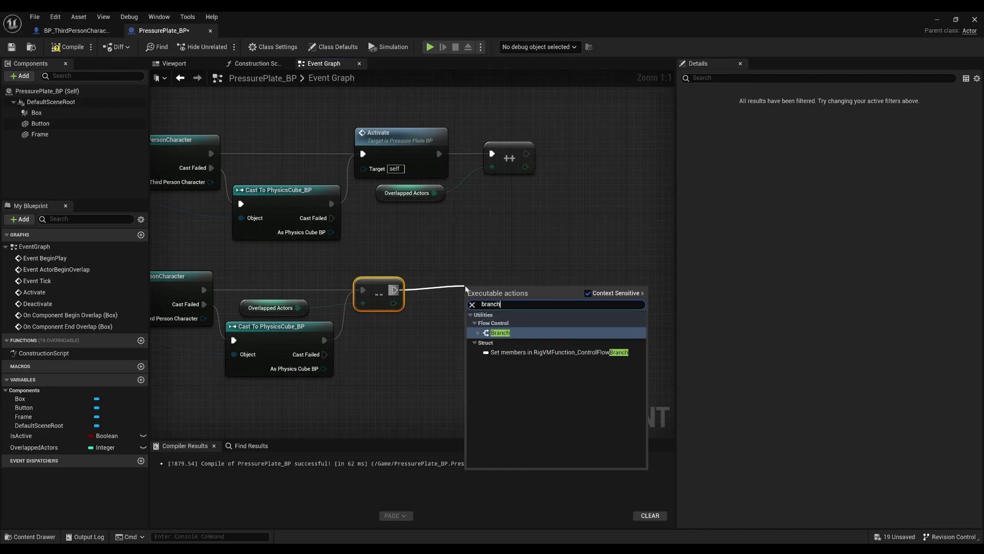
key(Return)
drag(505, 308, 505, 293)
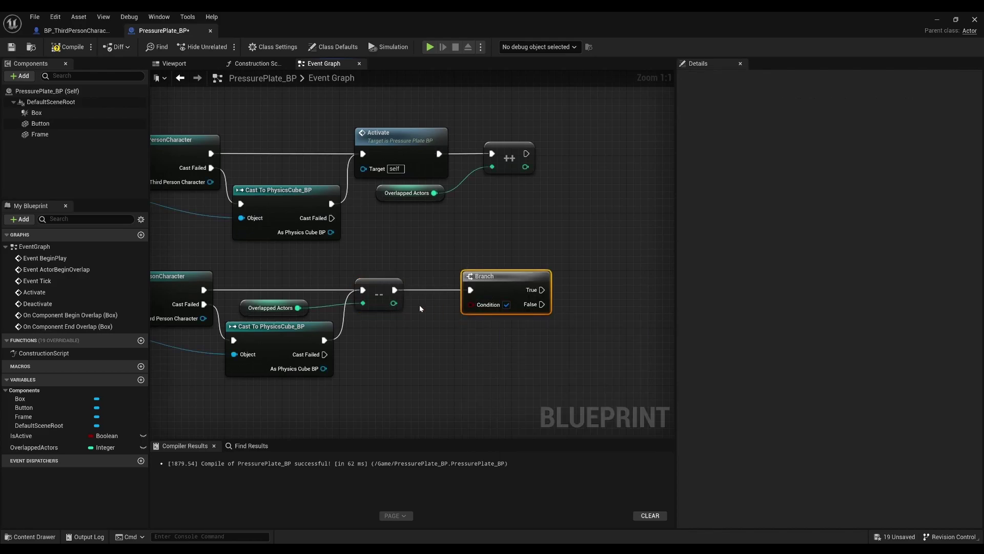
drag(392, 303, 416, 334)
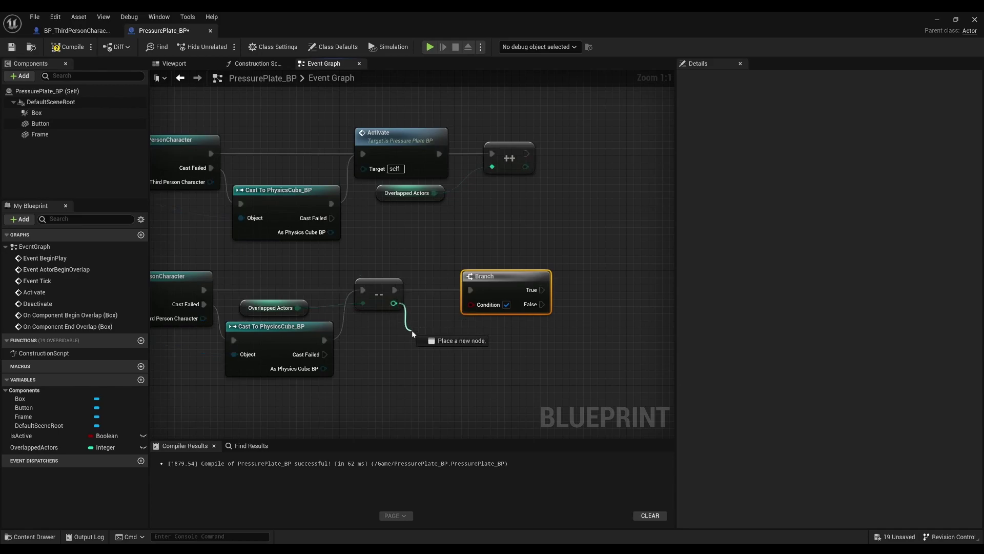
text(==)
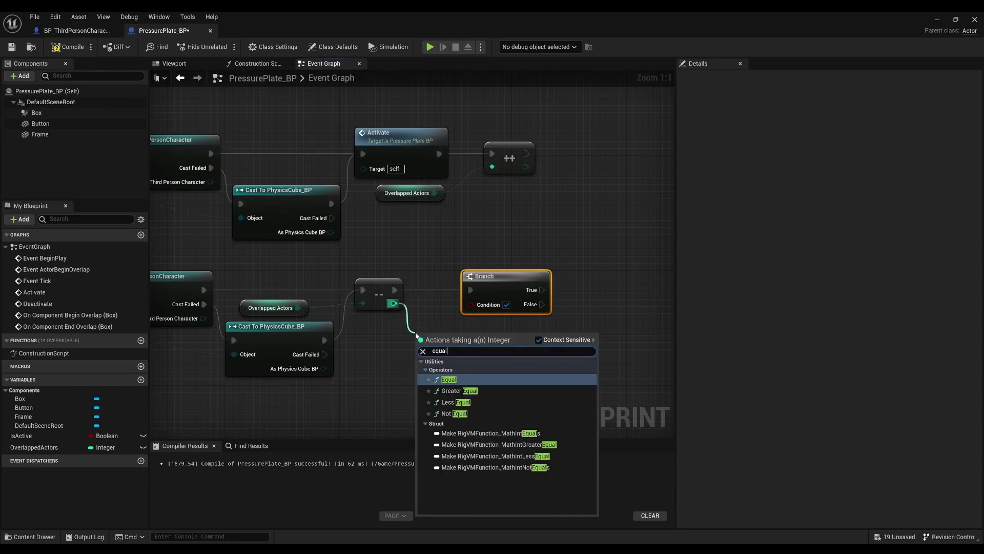
key(Return)
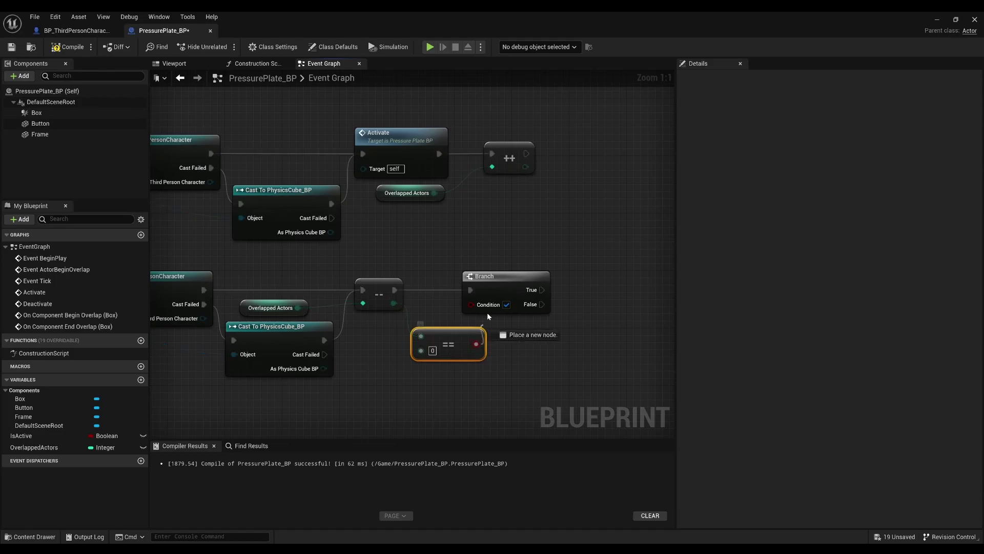
mouse_move(472, 347)
mouse_down()
mouse_move(471, 304)
mouse_move(517, 292)
mouse_up()
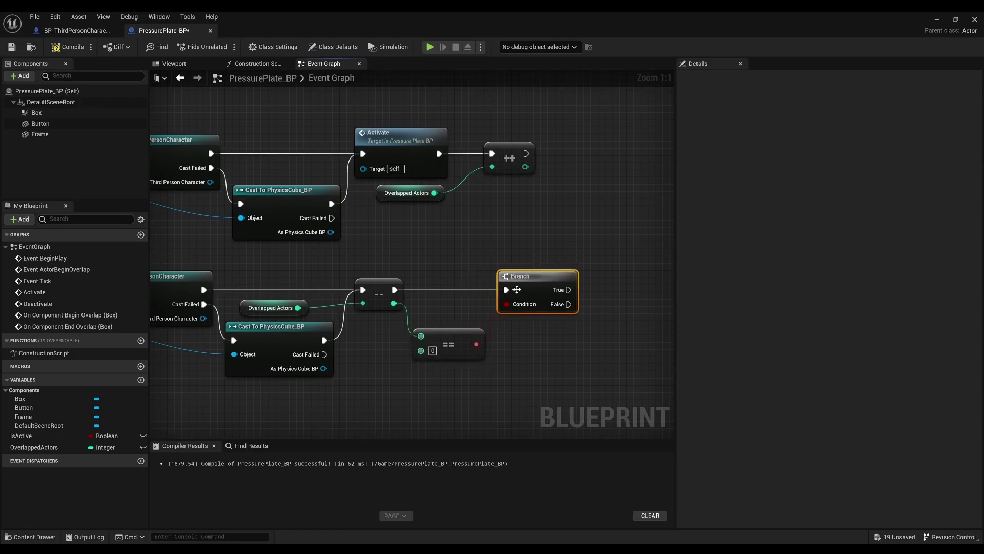
Call Deactivate from the Branch's True output
right_drag(568, 292, 437, 293)
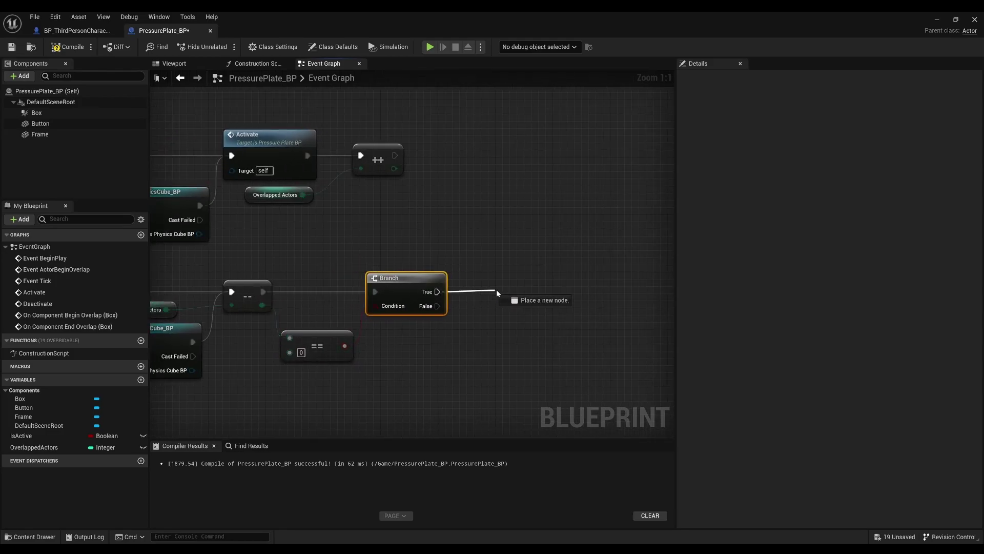
drag(436, 291, 497, 290)
text(deactivate)
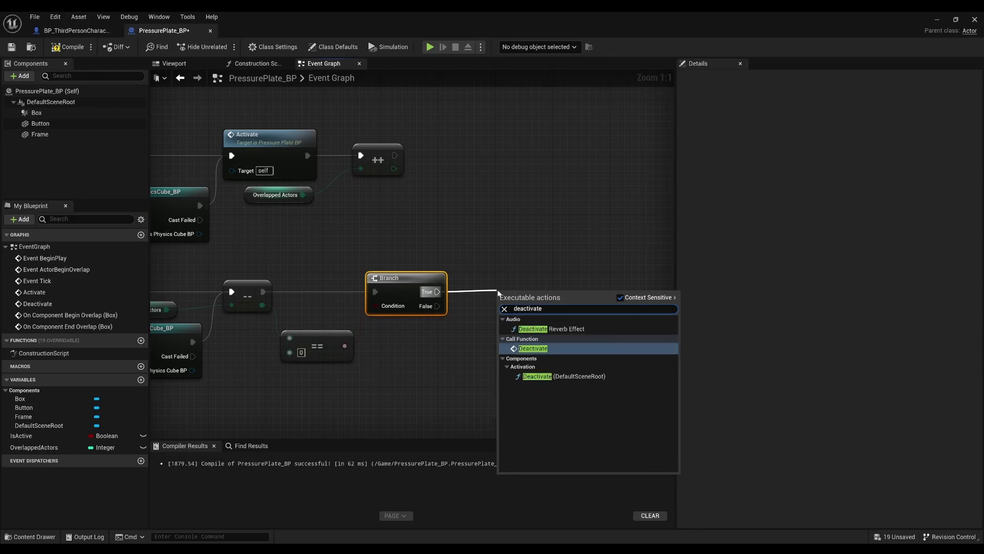
key(Return)
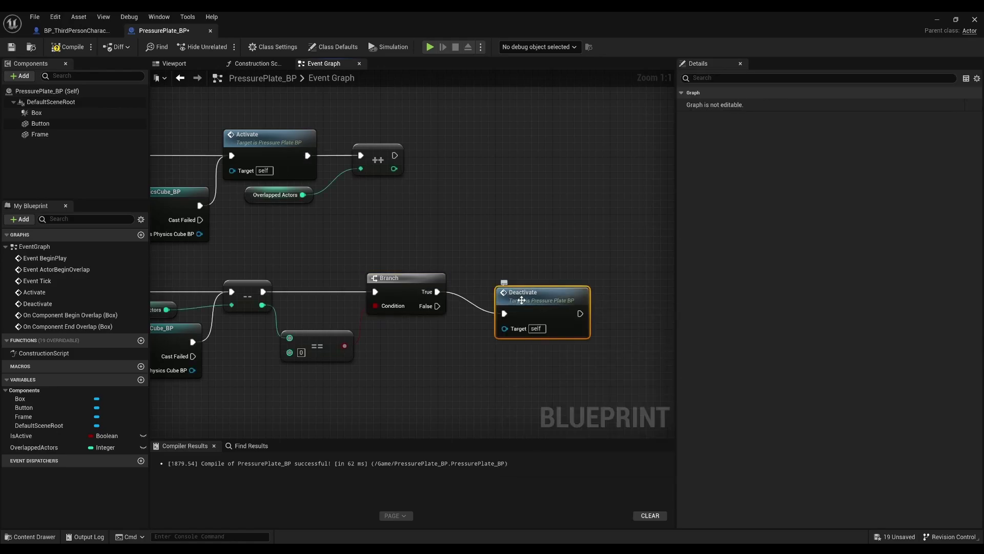
drag(521, 300, 495, 289)
scroll(495, 287, down, 1)
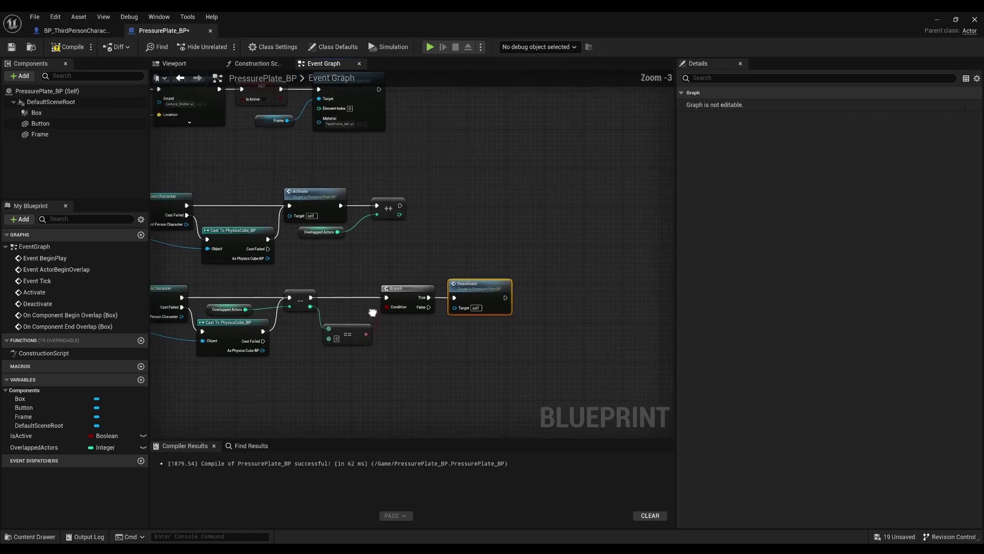
scroll(503, 336, down, 2)
scroll(535, 358, down, 1)
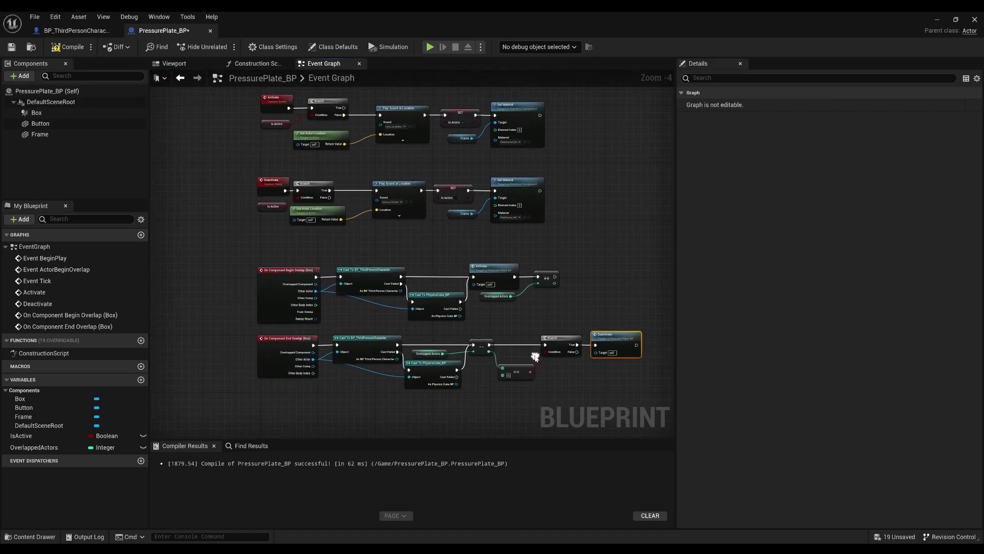
Compile and save the blueprint, then untick IsActive's default value
click(68, 46)
click(12, 48)
click(51, 436)
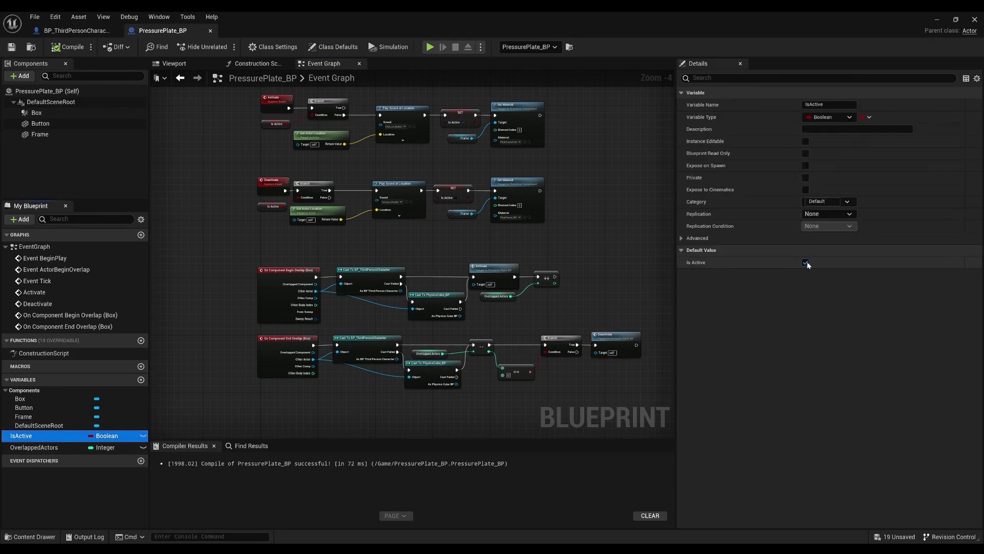
click(805, 263)
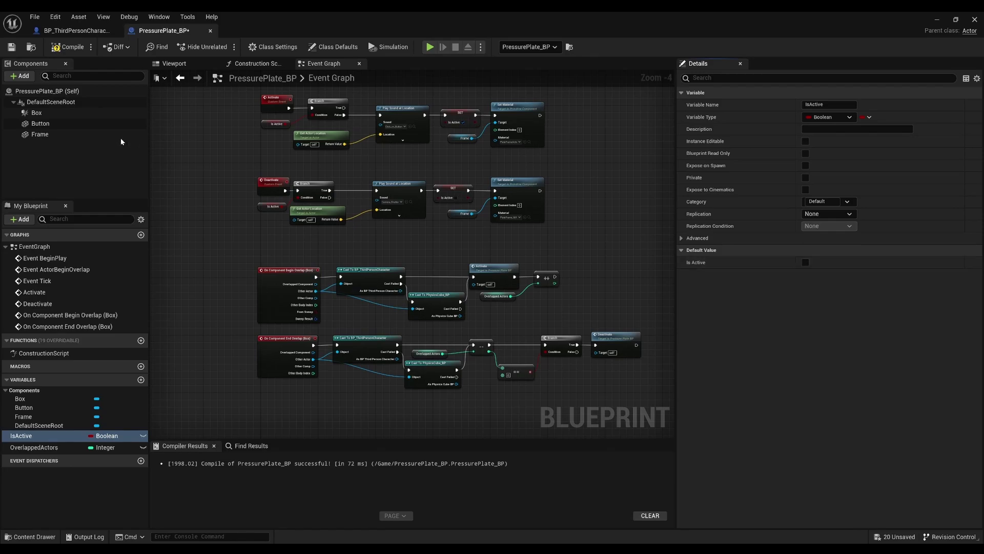
Recompile and save PressurePlate_BP, then start playing the level
click(65, 47)
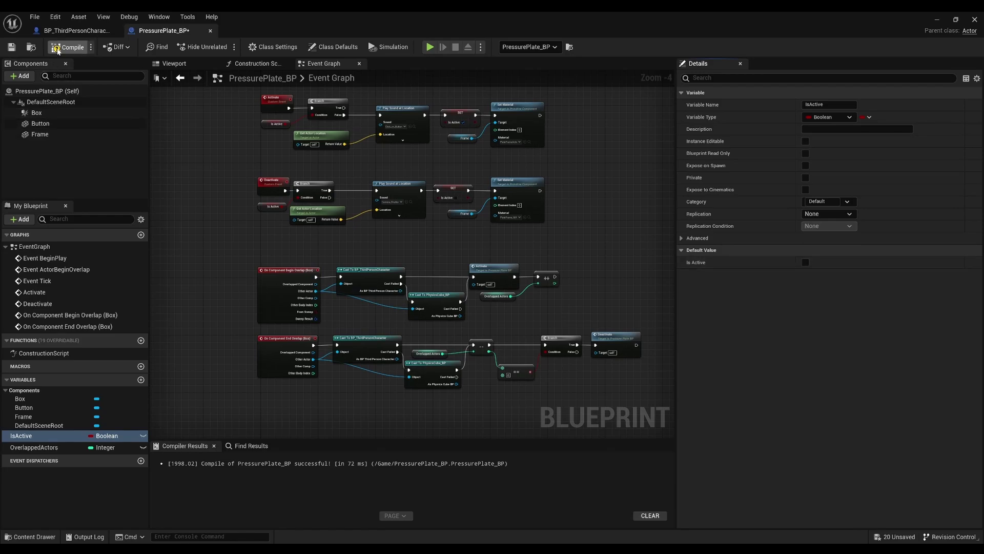
click(11, 47)
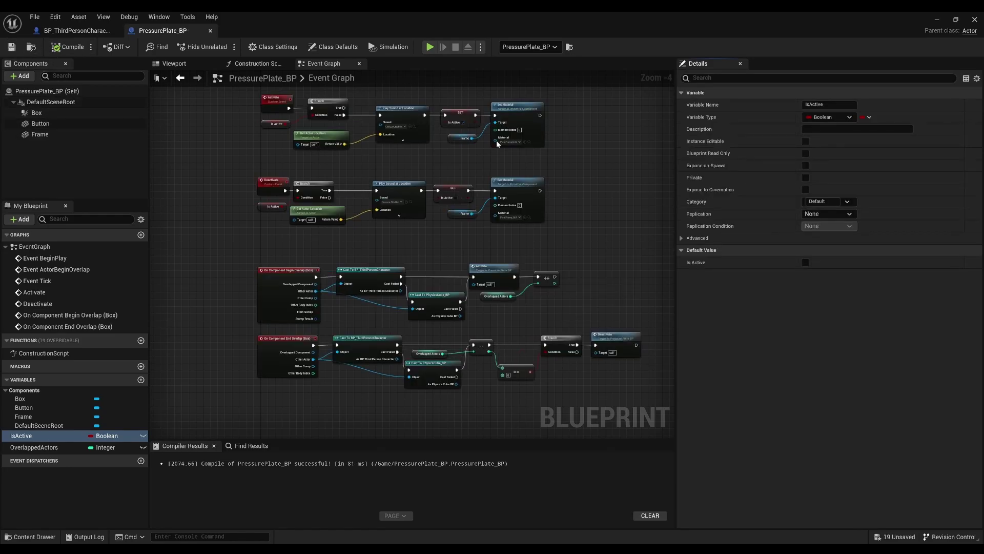
click(936, 22)
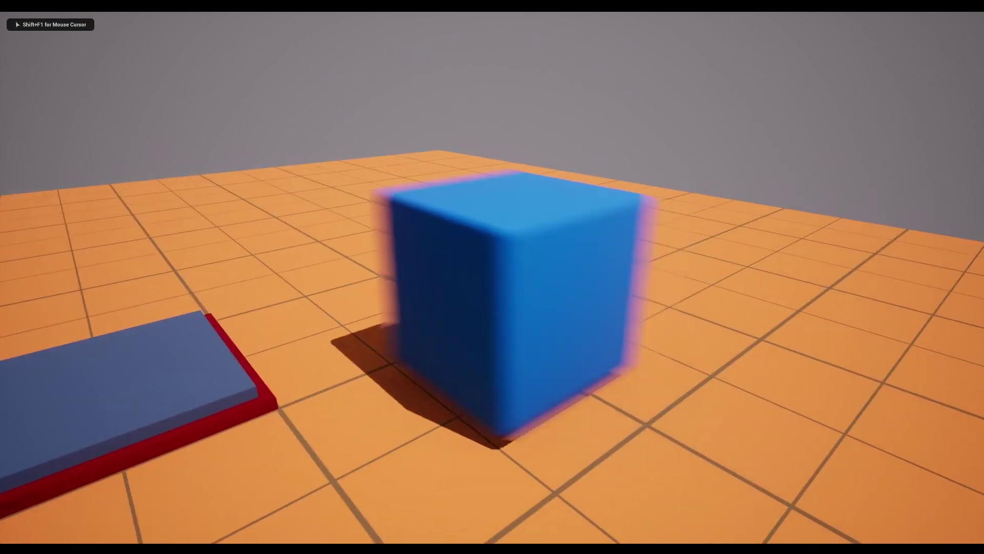
Walk the character on and off the plate repeatedly to watch the border colour, then end play
key(w)
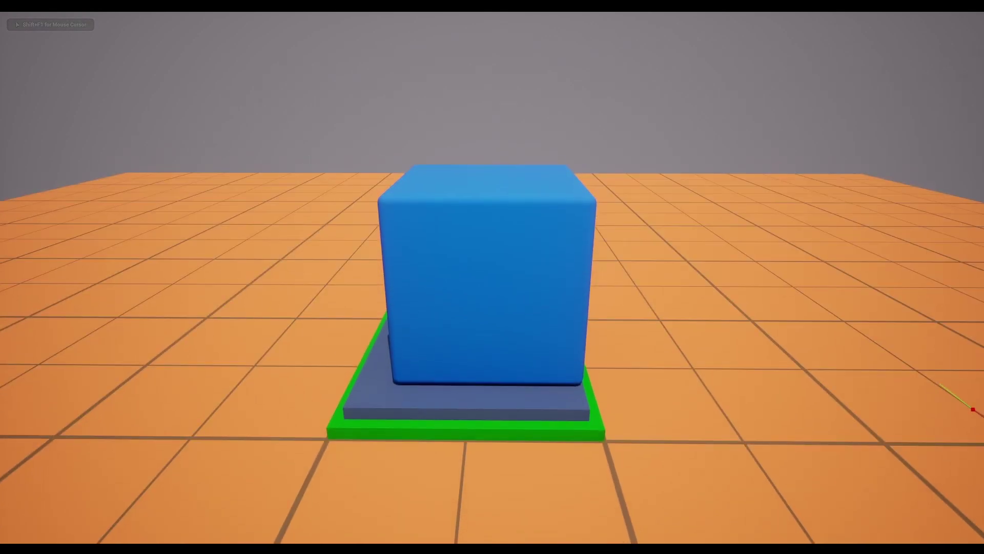
key(s)
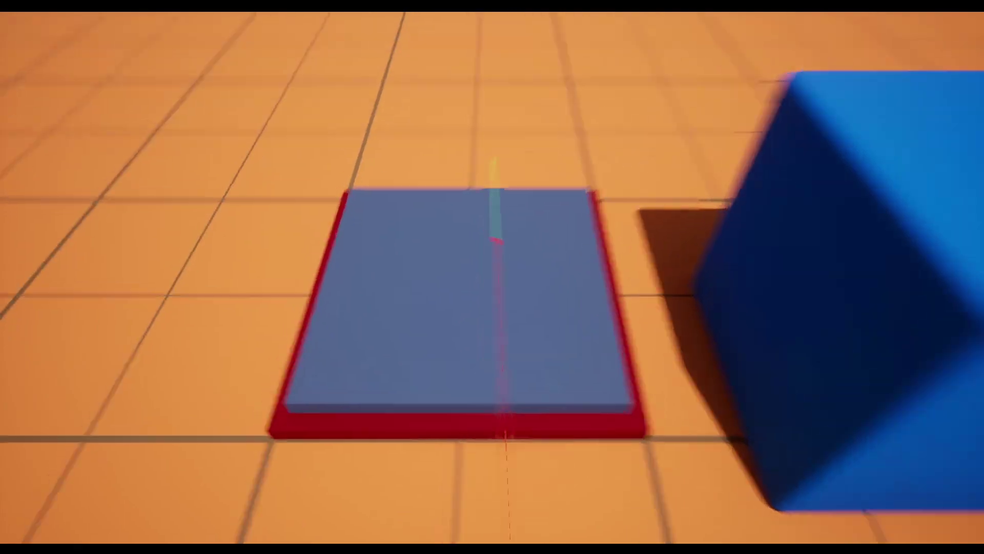
key(w)
key(s)
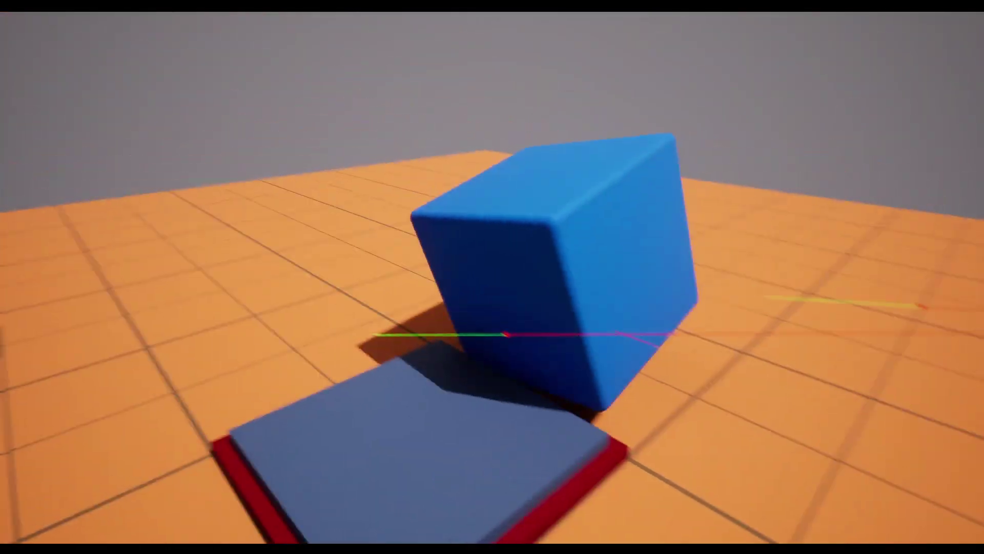
key(w)
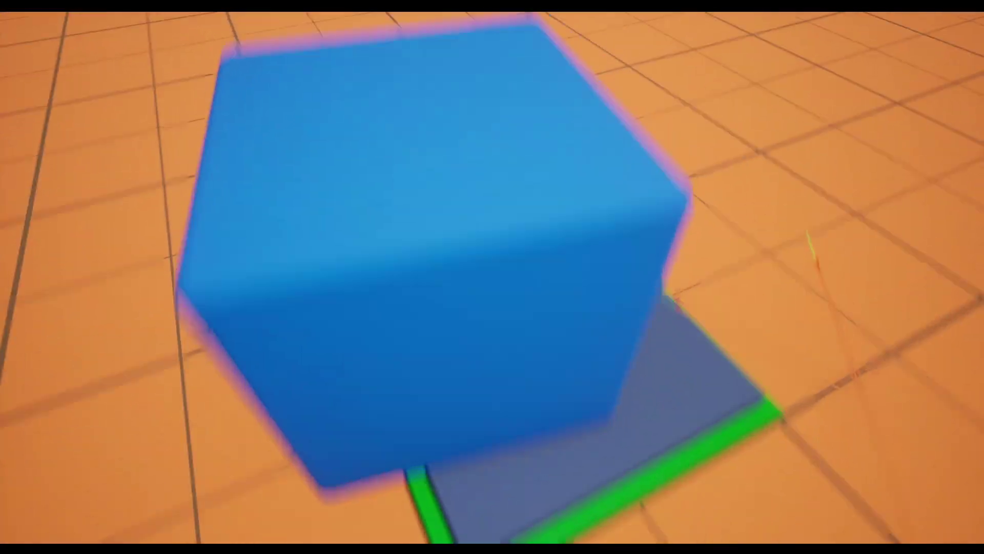
key(s)
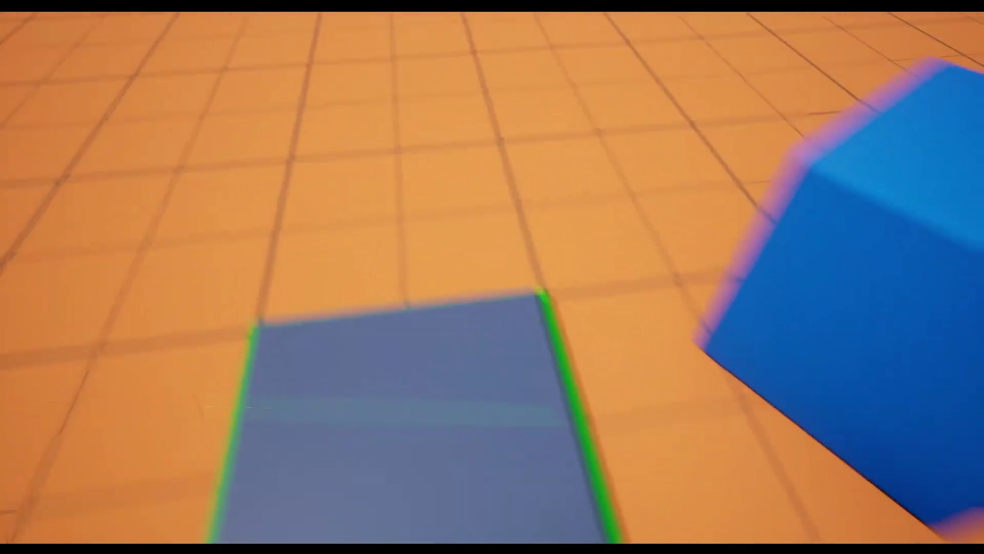
key(s)
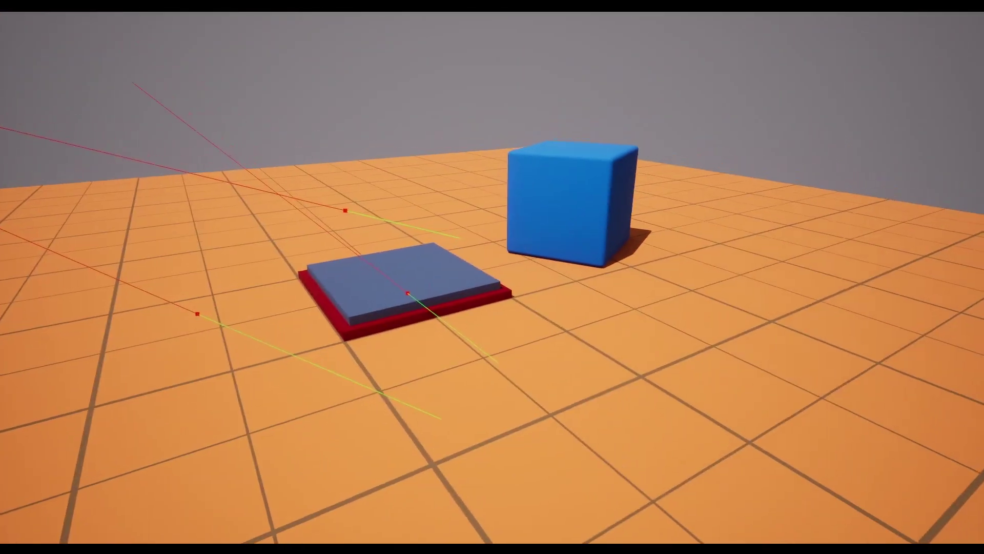
key(Escape)
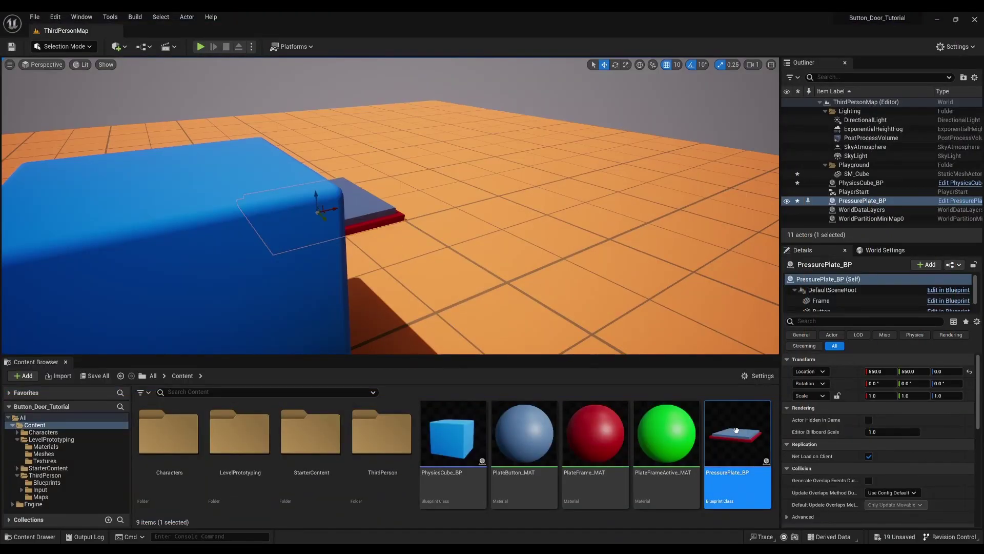
Add a Timeline node fed from the activating Set Material into Play from Start, and open it
double_click(738, 451)
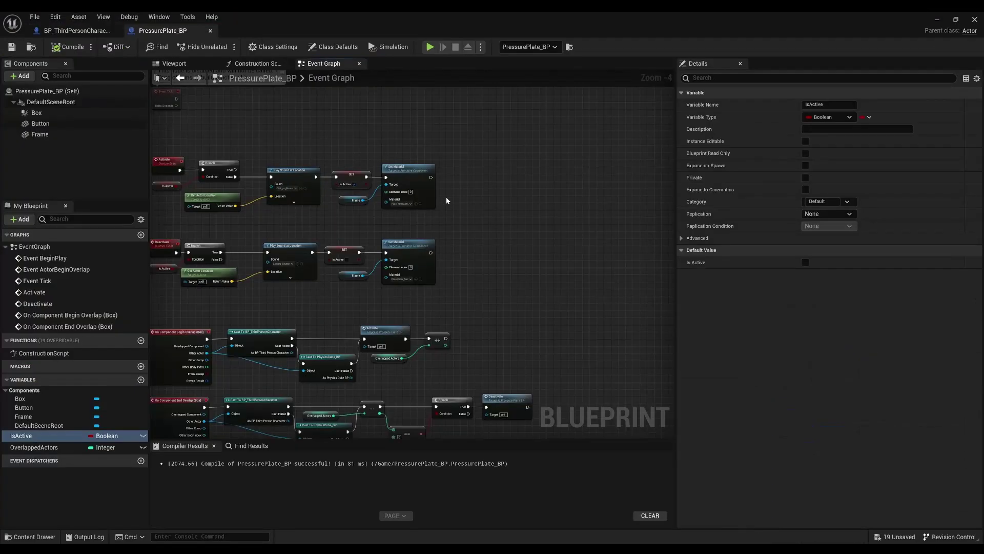
scroll(449, 188, up, 4)
mouse_move(447, 165)
right_down()
mouse_move(672, 230)
mouse_move(417, 239)
right_up()
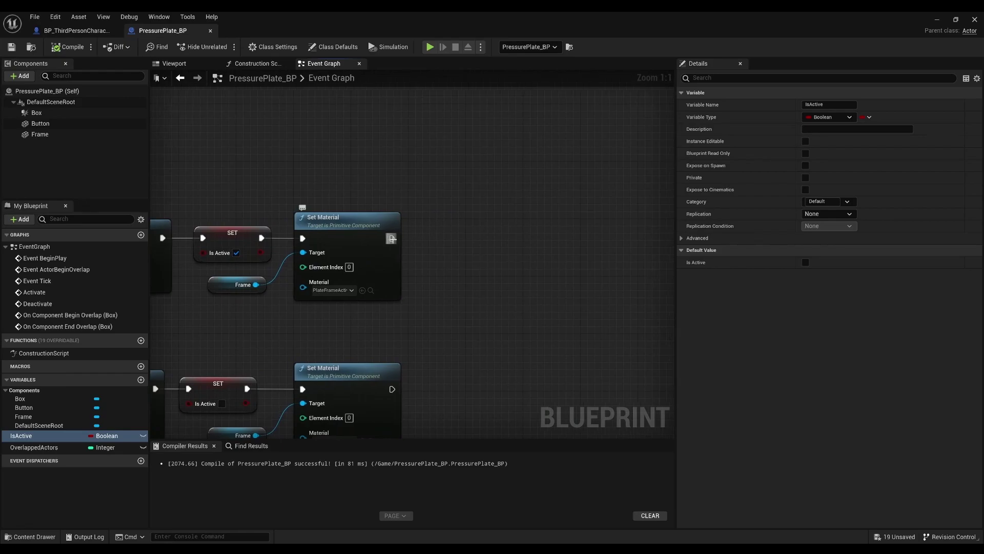
drag(393, 238, 514, 227)
text(addtimeline)
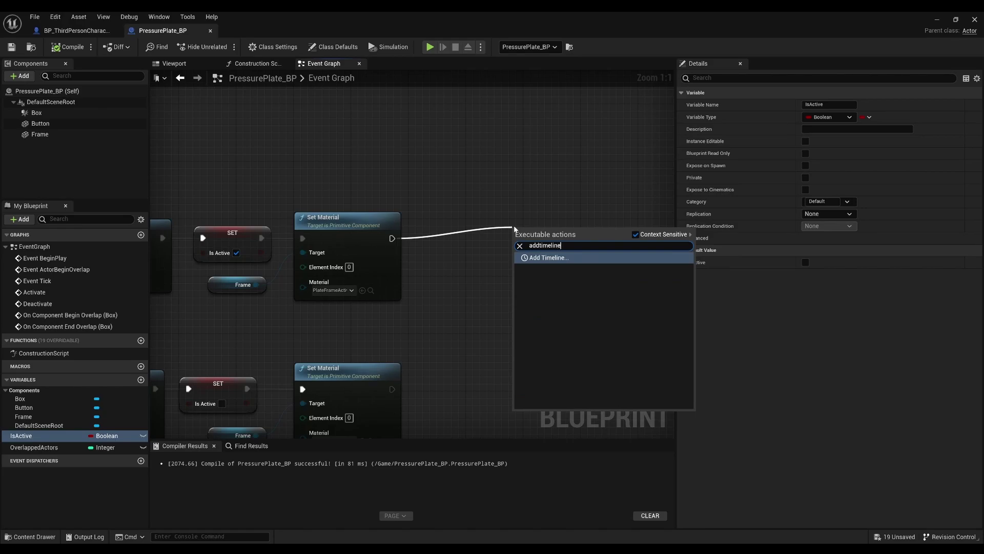
key(Return)
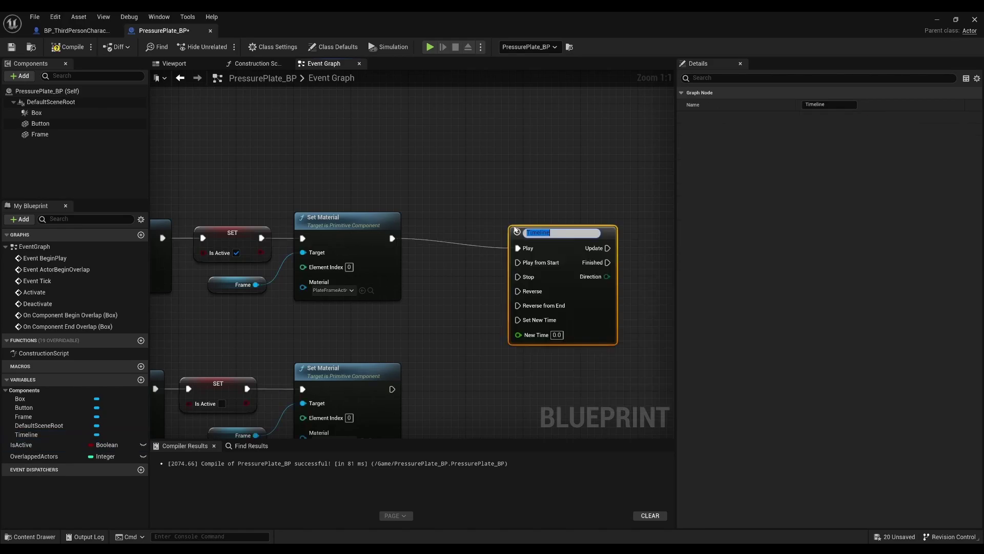
drag(525, 266, 392, 239)
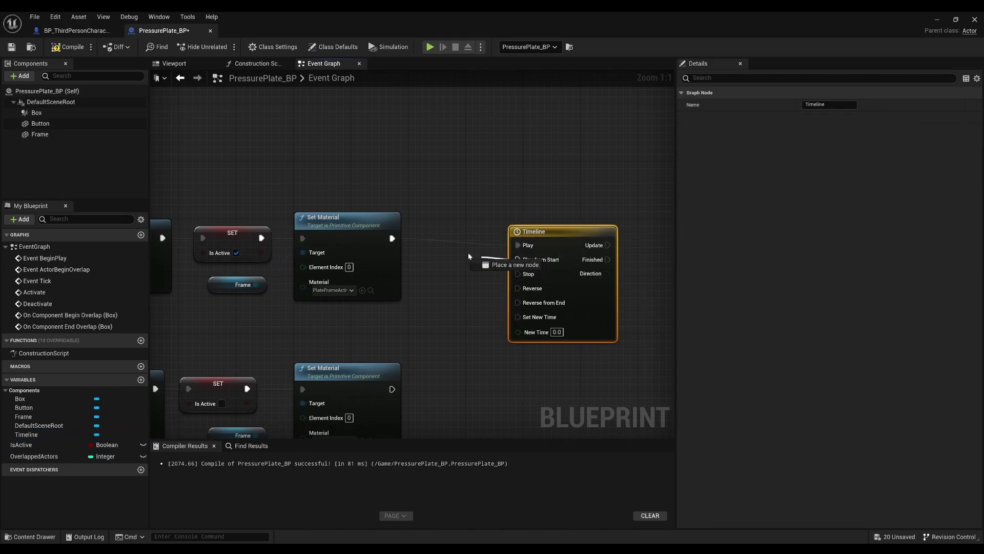
drag(563, 244, 561, 225)
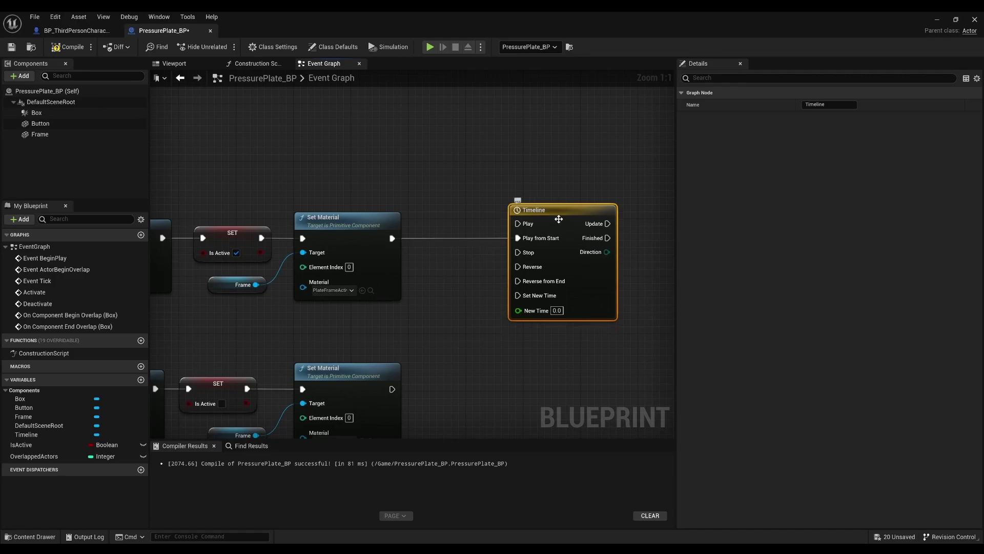
double_click(558, 219)
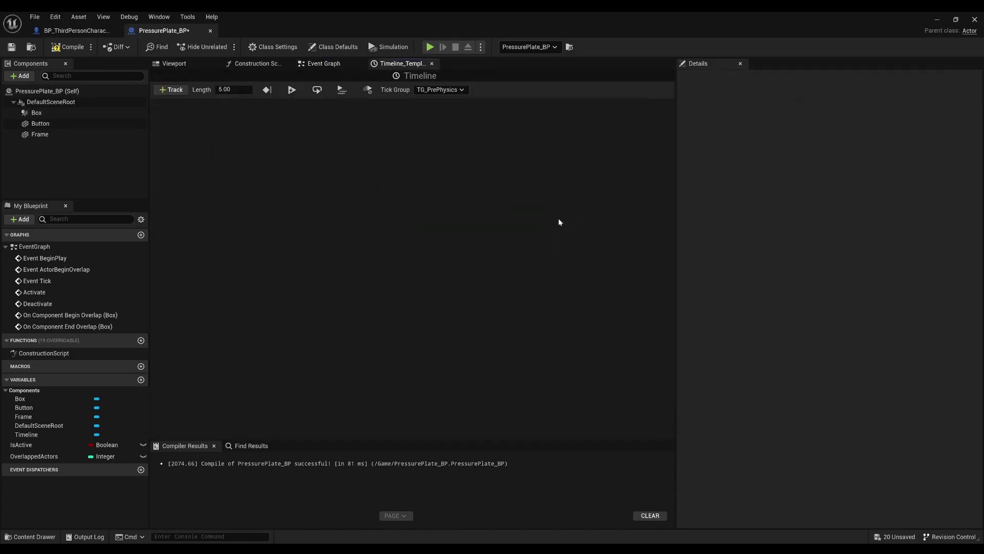
Add a float track named alpha and set the timeline length to 0.10
click(179, 94)
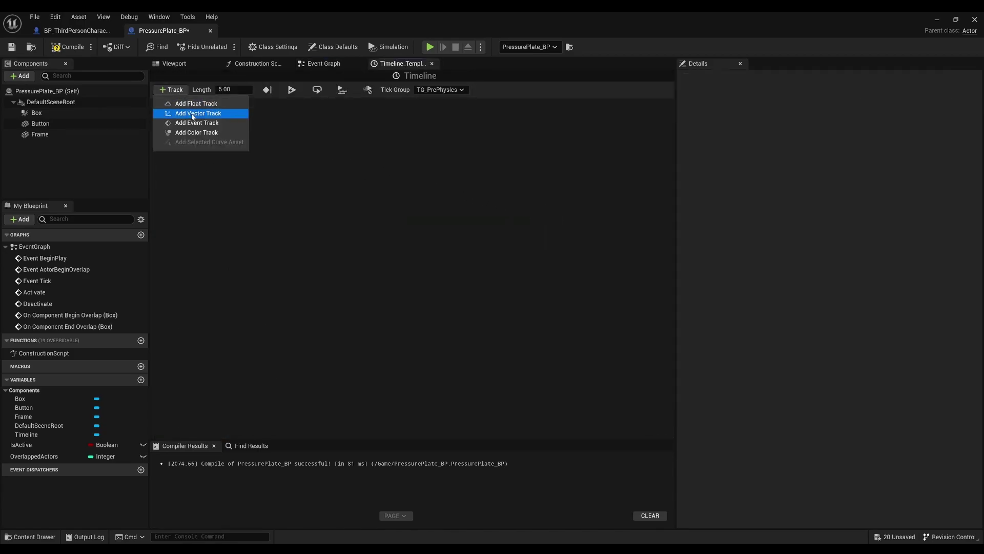
click(194, 105)
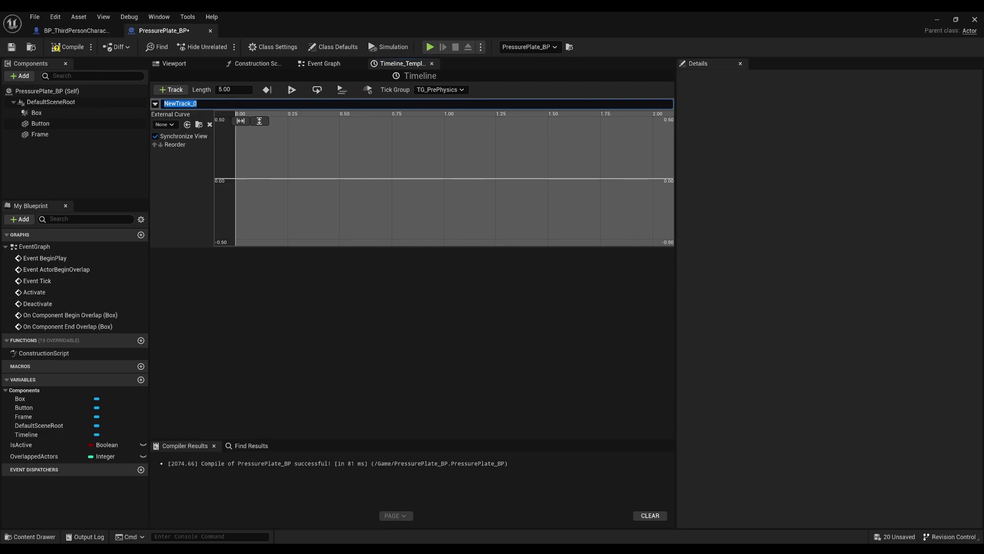
text(alpha)
key(Return)
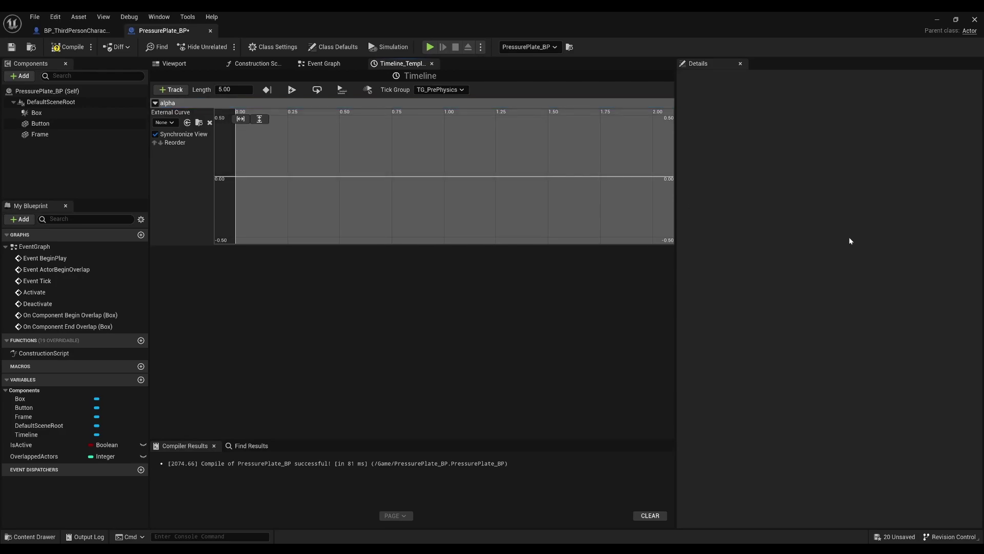
click(227, 90)
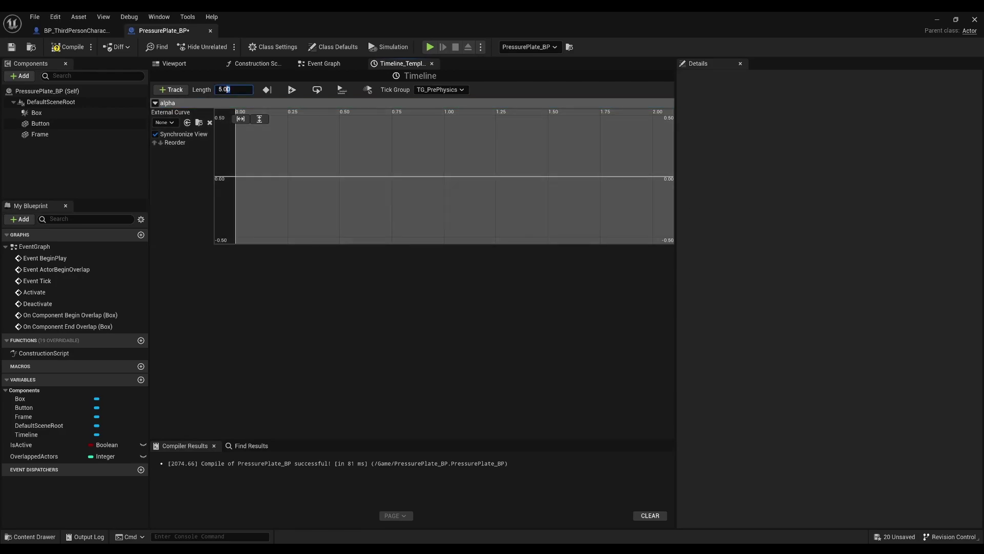
text(.1)
text(0.1)
key(Return)
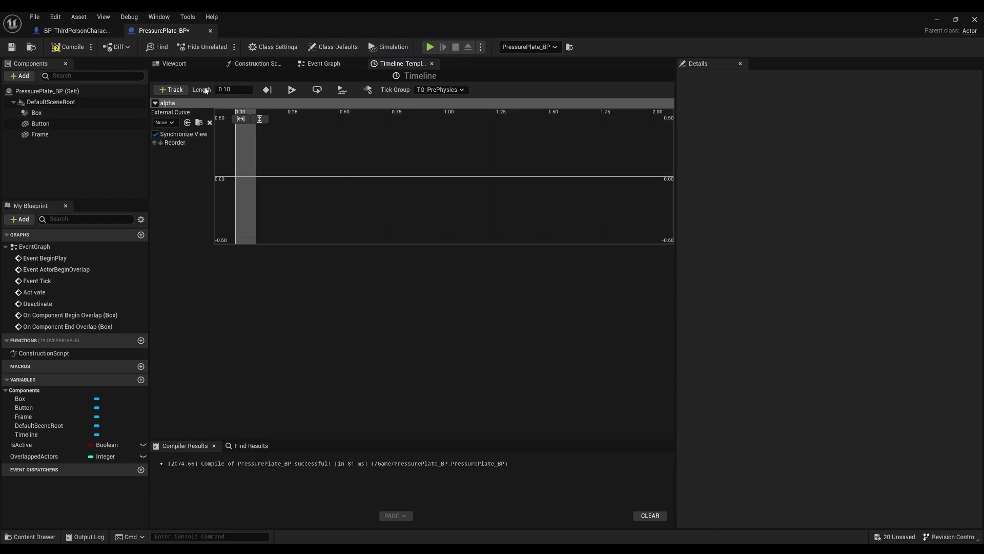
Add two keys to the alpha curve and set the first key's value to 0
right_drag(322, 132, 394, 168)
right_click(311, 193)
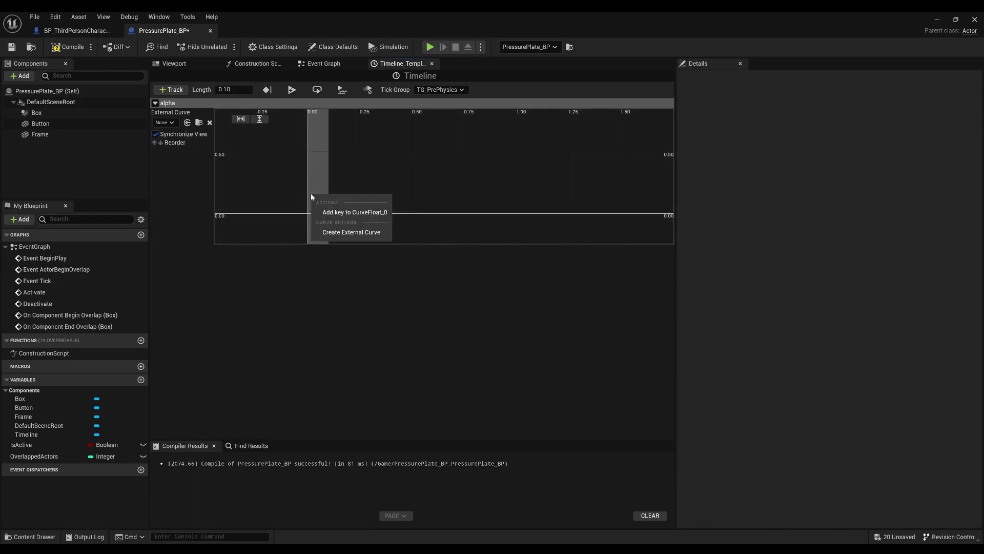
click(329, 215)
right_click(325, 173)
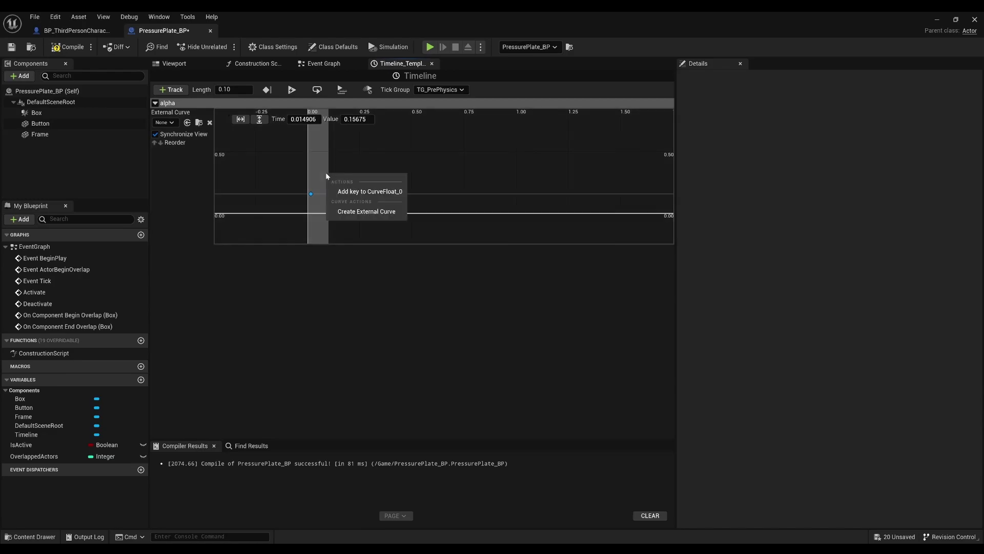
click(364, 191)
click(311, 194)
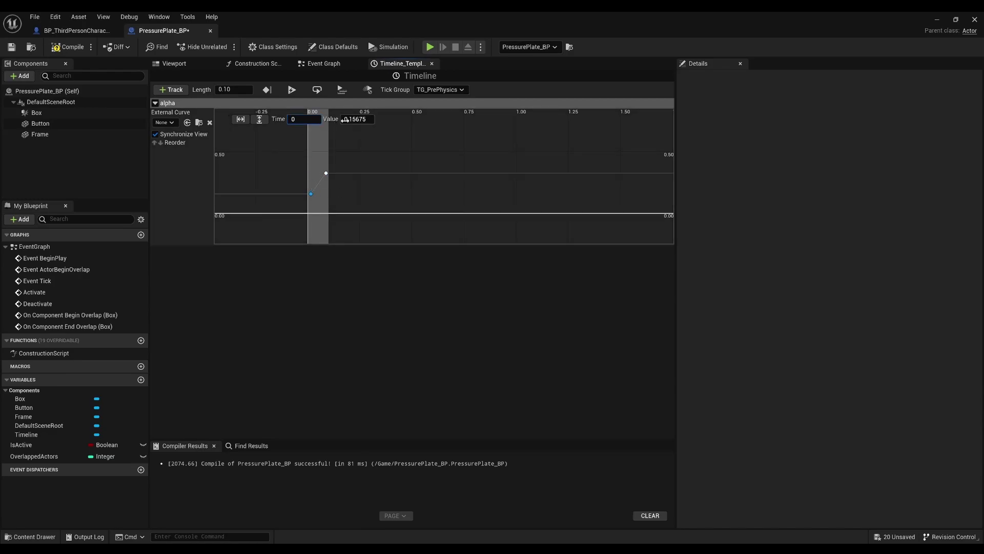
click(305, 119)
text(.0)
key(Return)
click(326, 174)
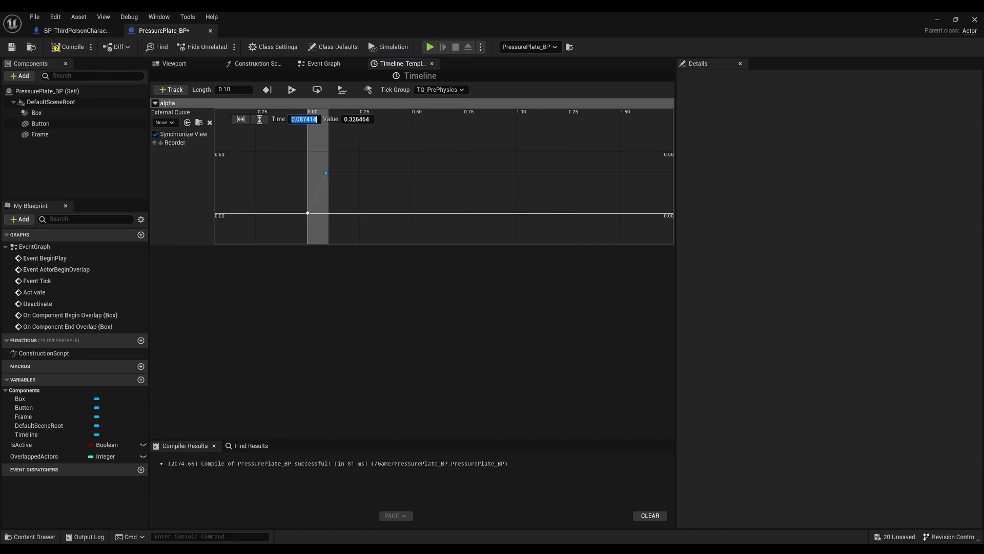
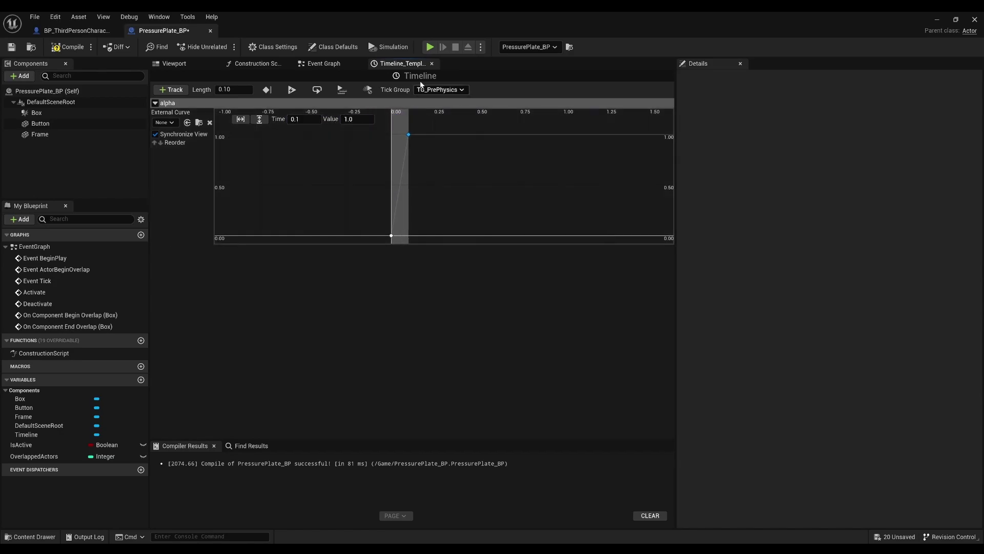
Back in the event graph, wire the Timeline's Alpha output into a new Ease node
click(432, 64)
right_drag(505, 261, 417, 254)
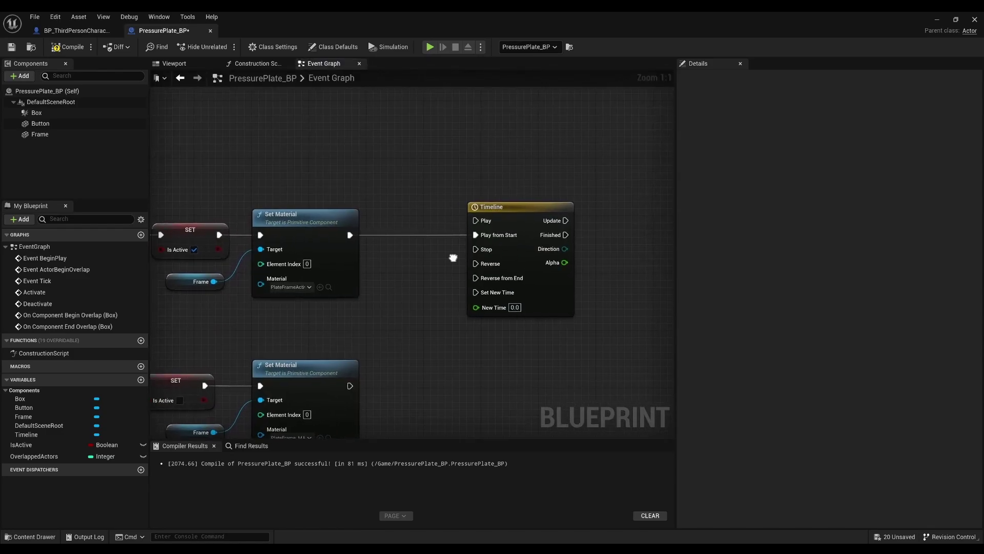
right_drag(609, 242, 563, 234)
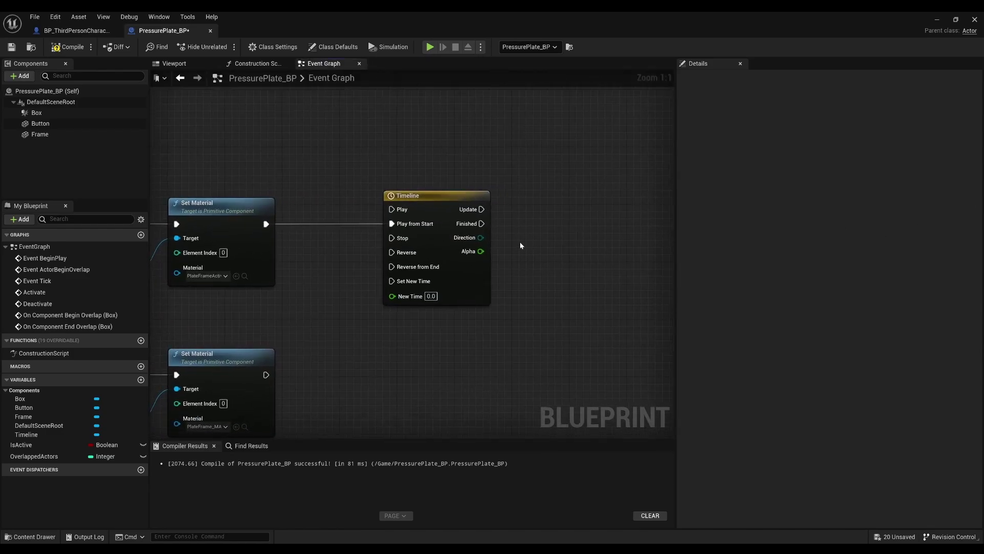
drag(480, 251, 525, 282)
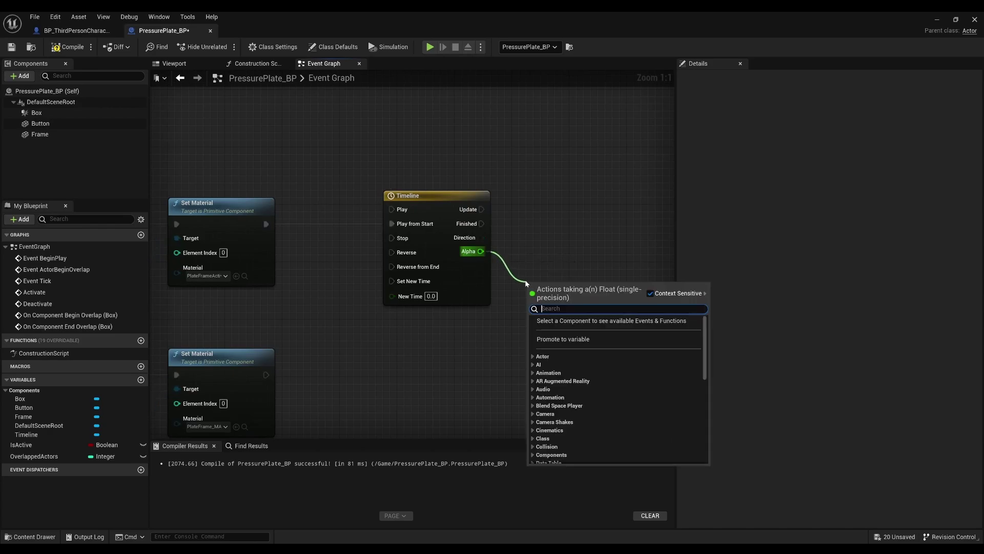
text(ease)
key(Return)
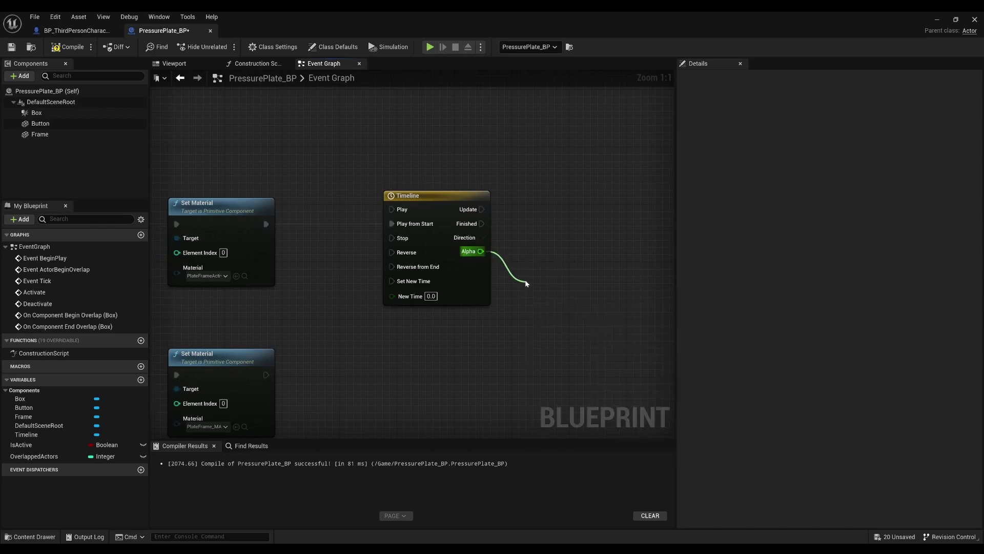
right_drag(584, 340, 489, 330)
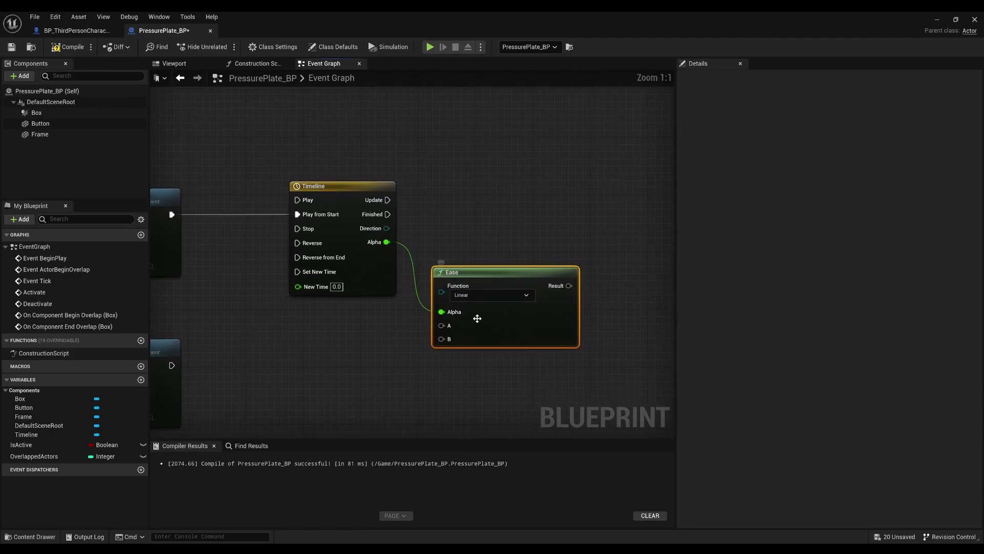
drag(469, 316, 490, 310)
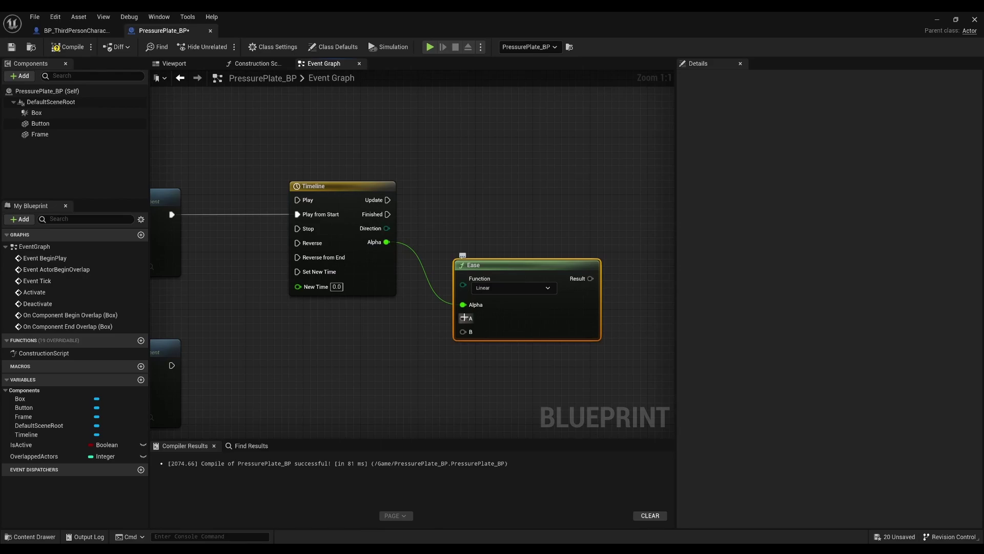
Add a Make Literal Float node feeding the Ease node's A input
drag(464, 317, 380, 327)
text(makeli)
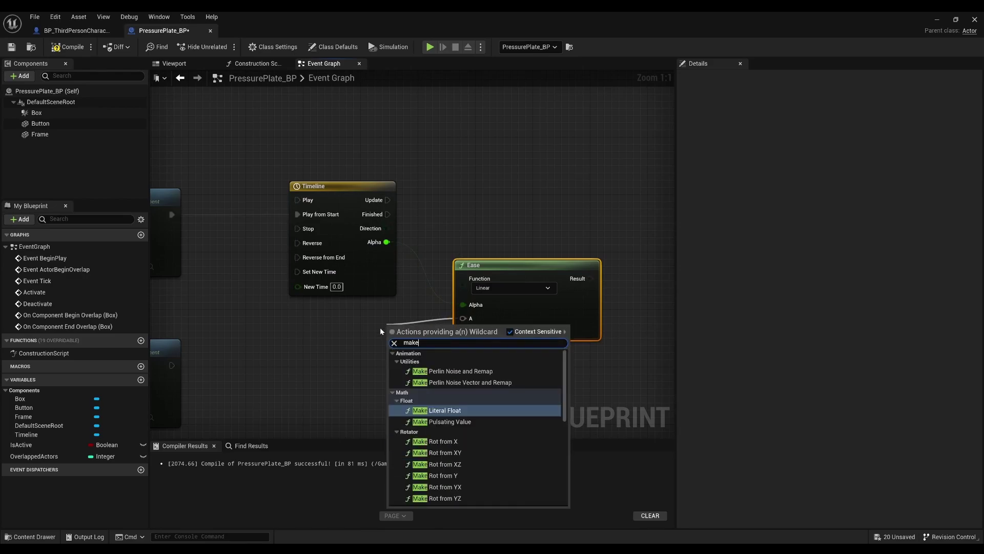
key(Escape)
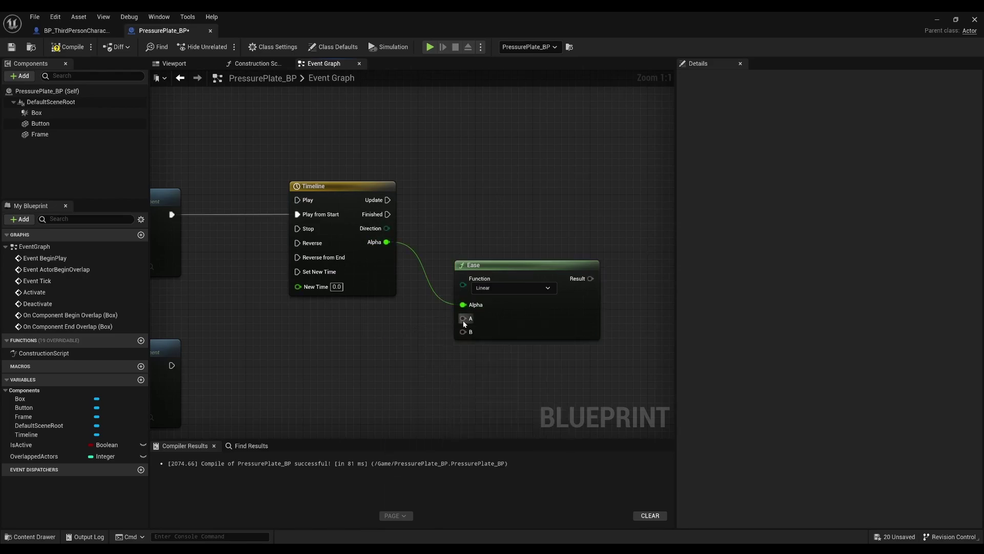
right_click(463, 319)
right_click(463, 319)
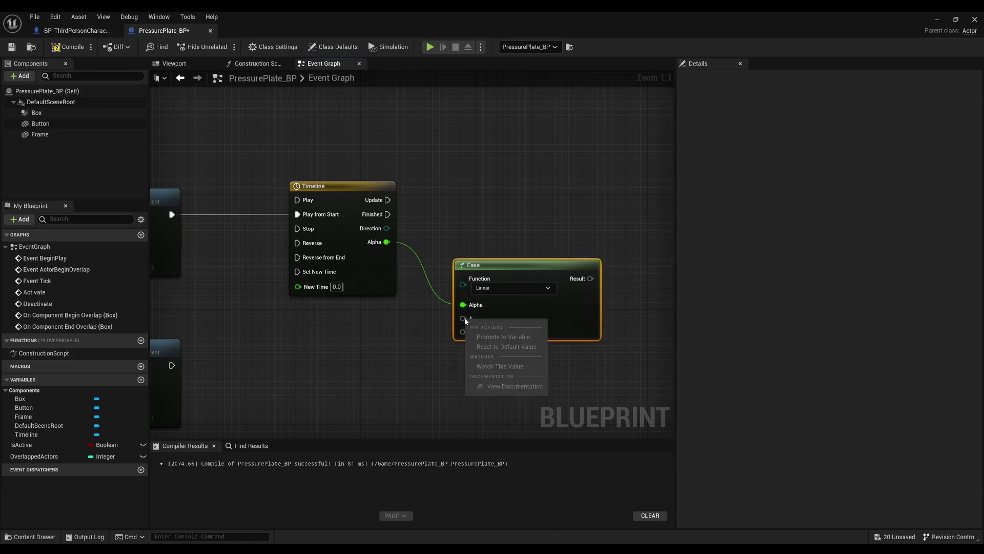
drag(463, 318, 384, 340)
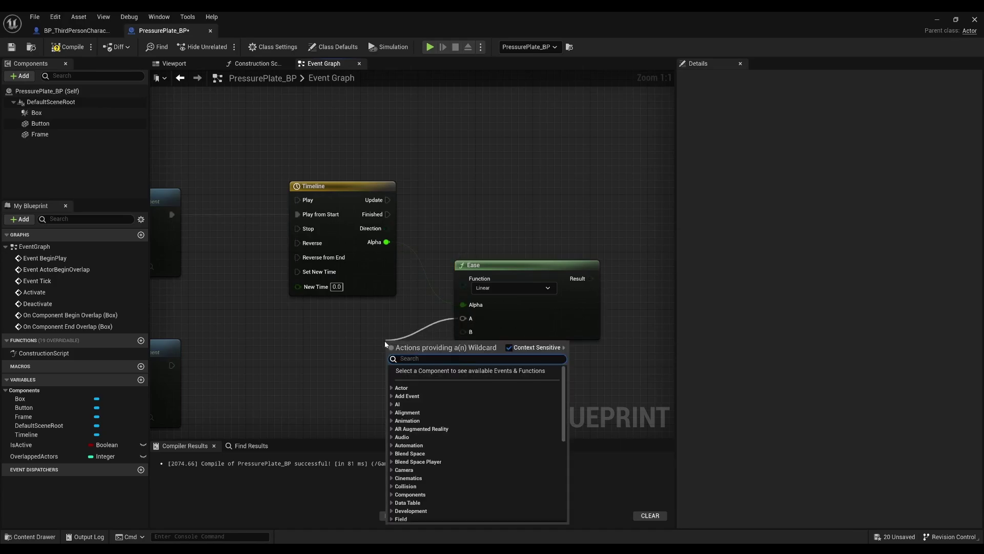
text(make literal f)
key(Return)
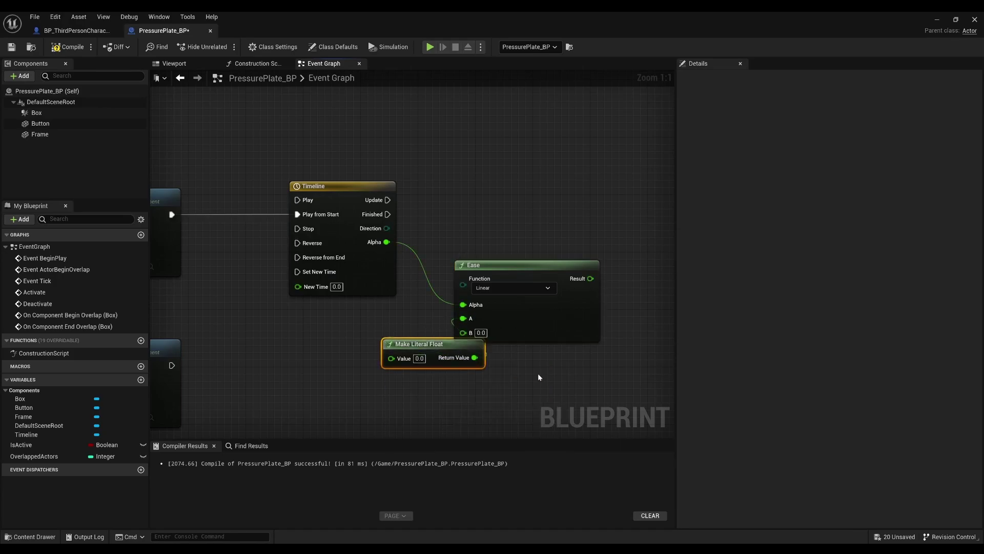
drag(435, 350, 345, 328)
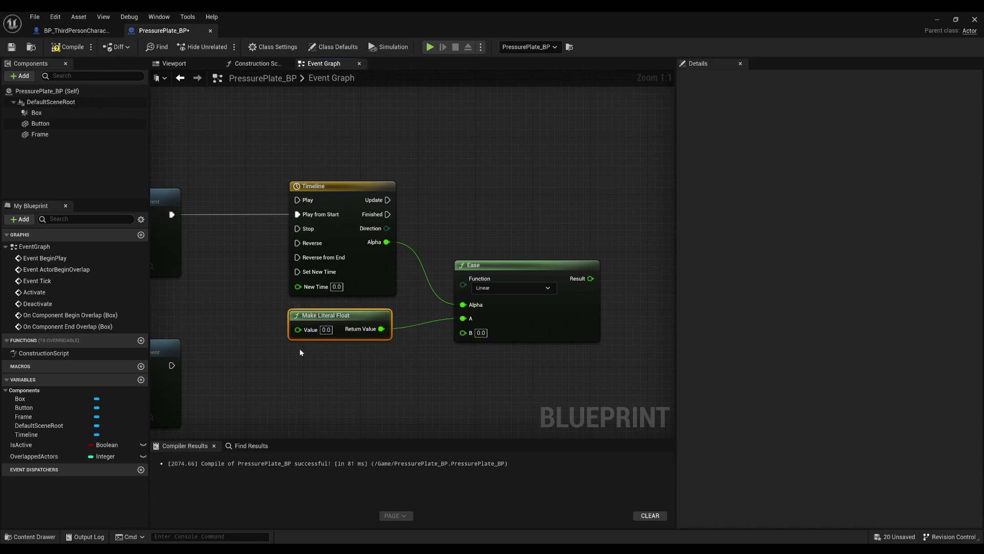
Duplicate the literal into Ease's B input and line both literal nodes up
key(ctrl+w)
drag(375, 365, 463, 332)
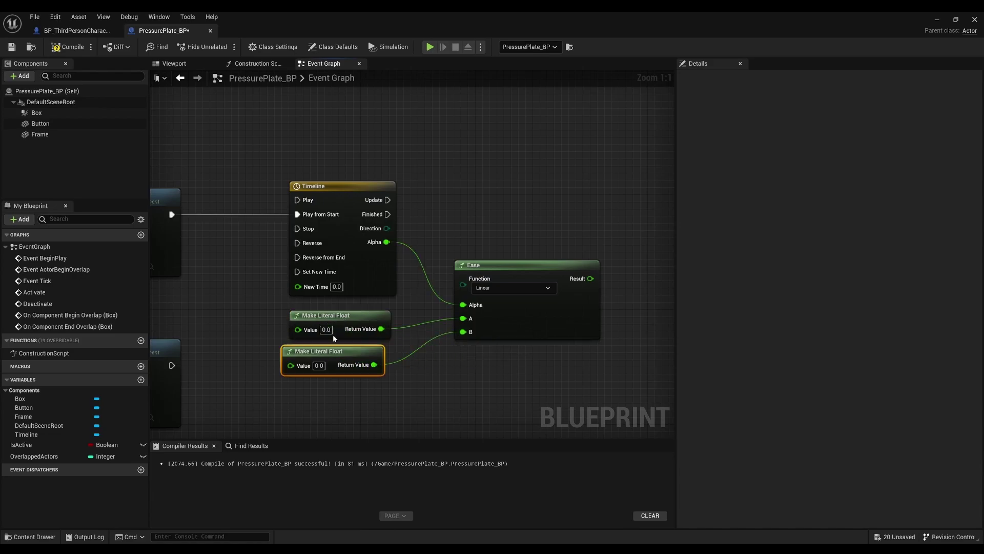
drag(359, 397, 314, 318)
drag(328, 352, 349, 351)
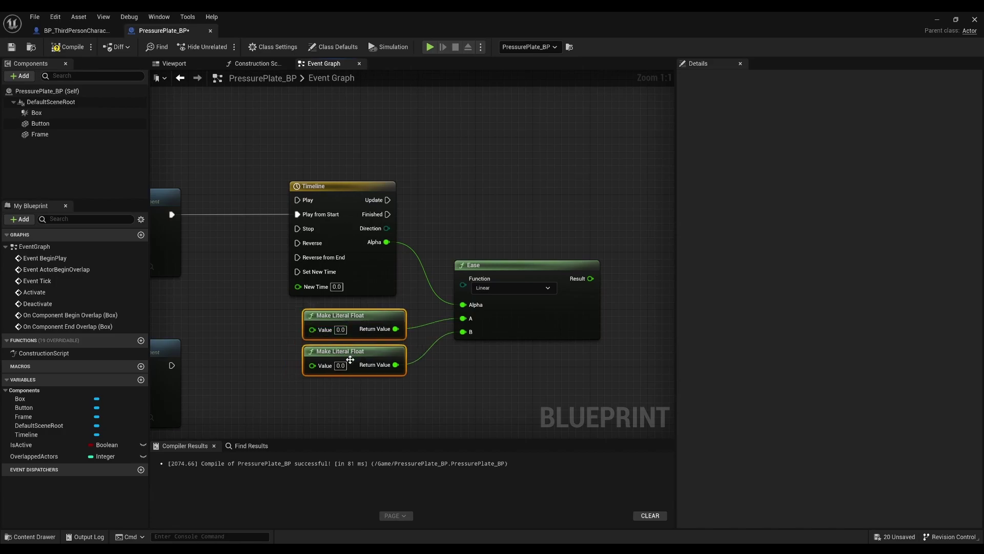
right_drag(336, 323, 341, 287)
Set the second Make Literal Float value to -4
click(346, 329)
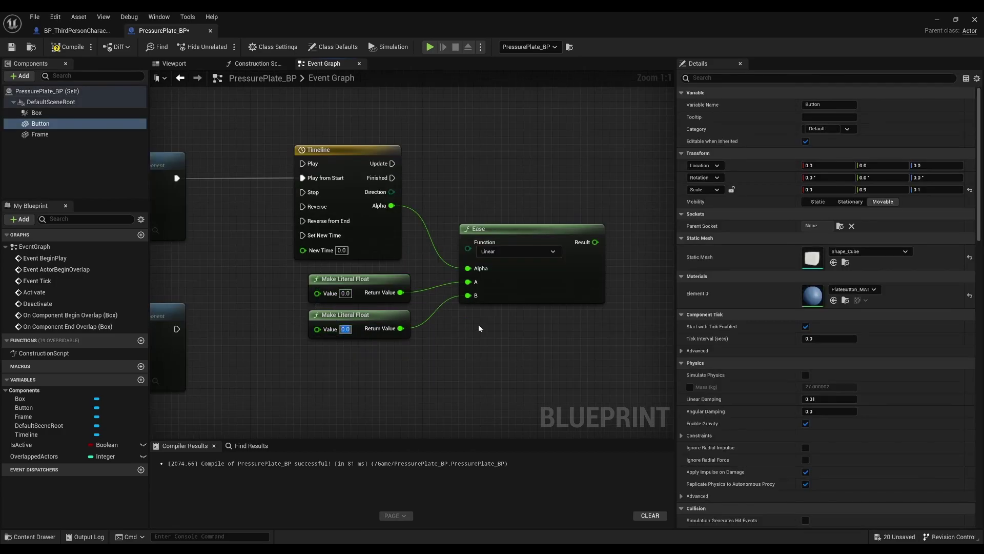
text(14)
key(Return)
right_drag(493, 319, 424, 317)
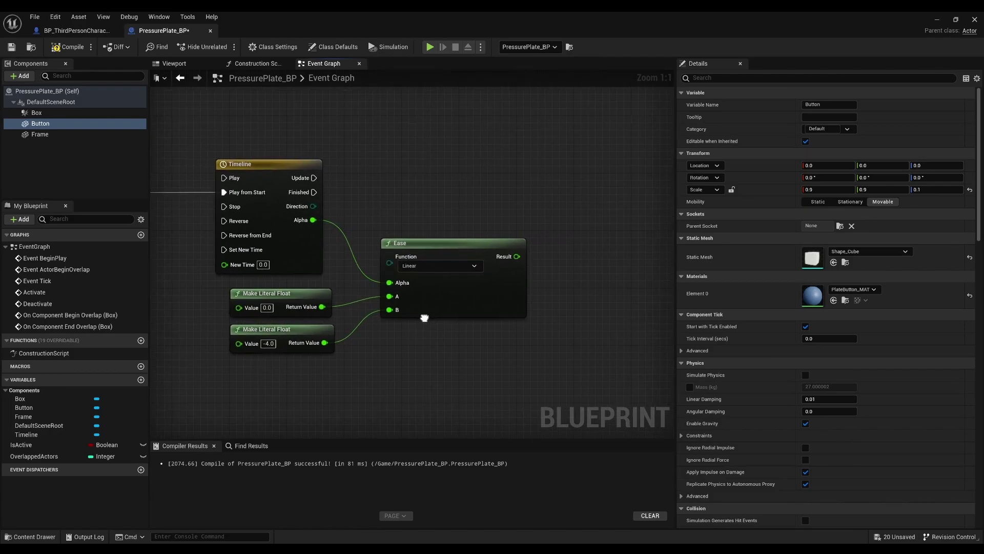
Add a Set Relative Location on the Button component, run on every Timeline Update
click(38, 123)
drag(452, 204, 562, 182)
text(set rela)
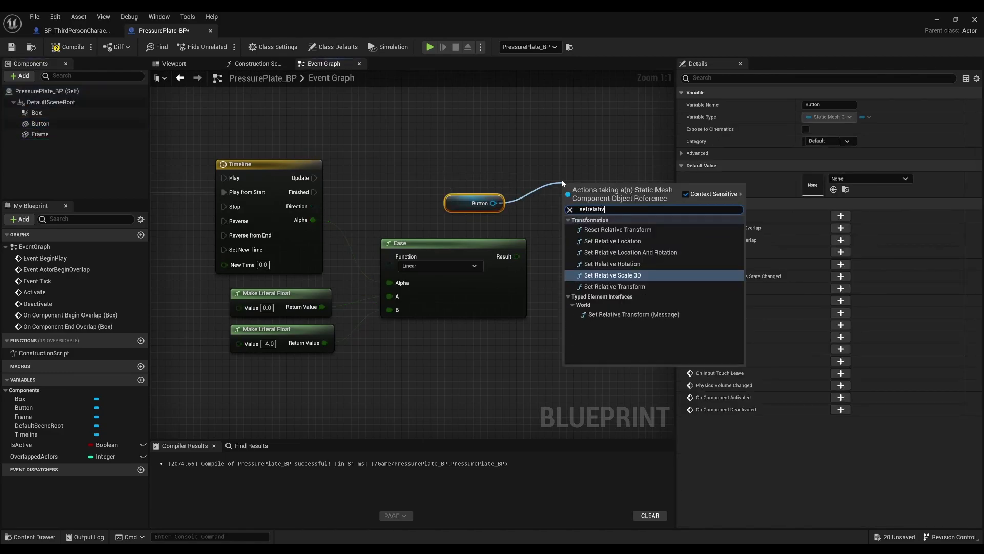
text(ti)
key(Return)
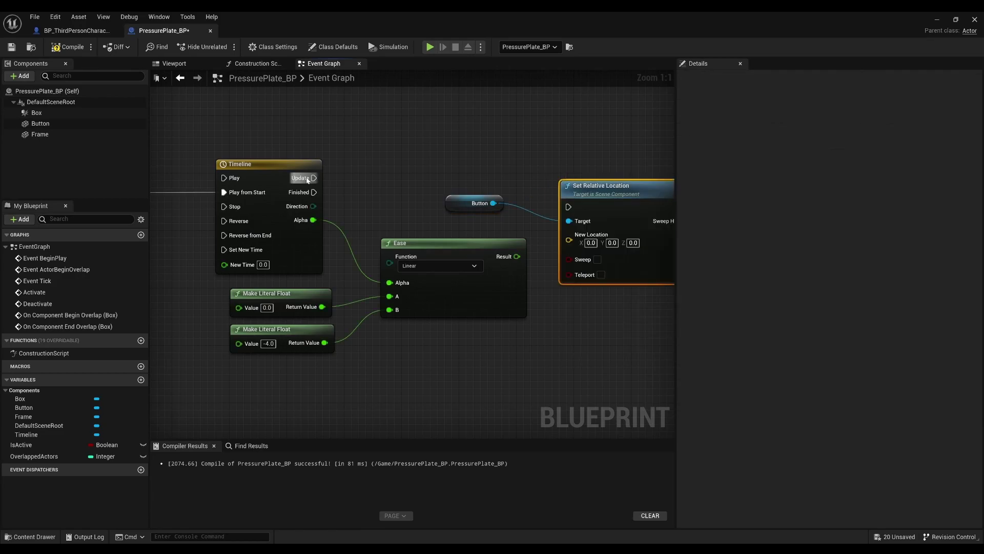
drag(314, 178, 574, 204)
drag(594, 199, 601, 170)
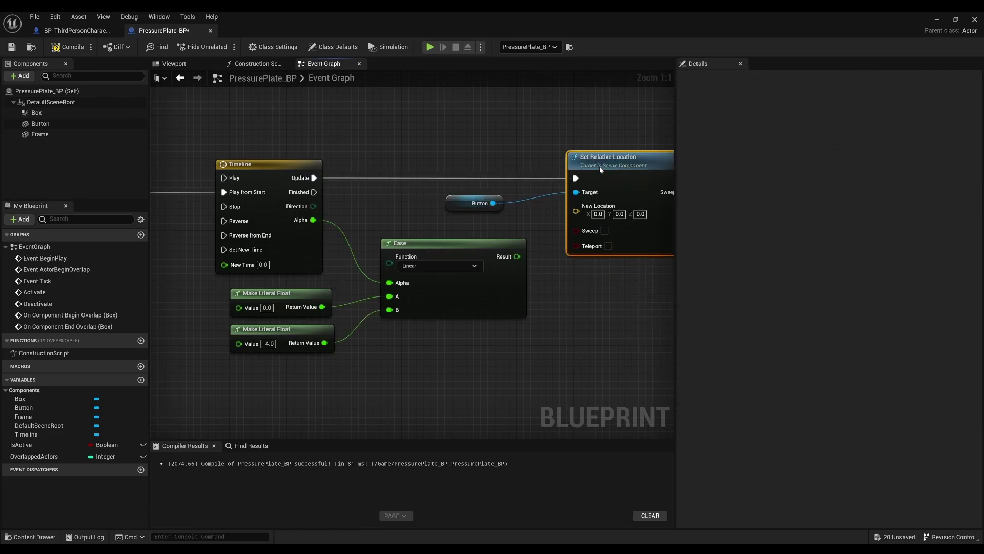
Split New Location and feed the Ease Result into its Z
right_click(577, 211)
click(610, 237)
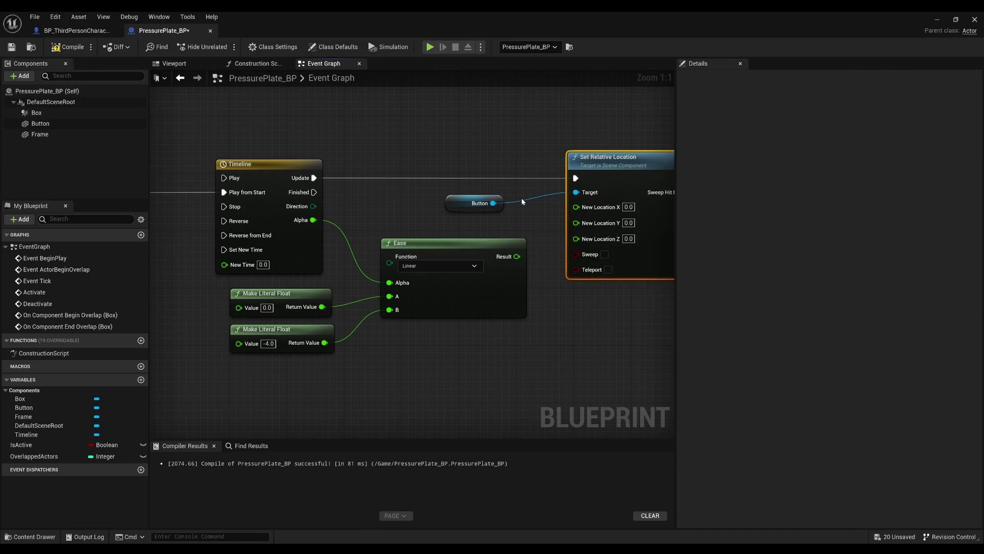
drag(589, 245, 513, 261)
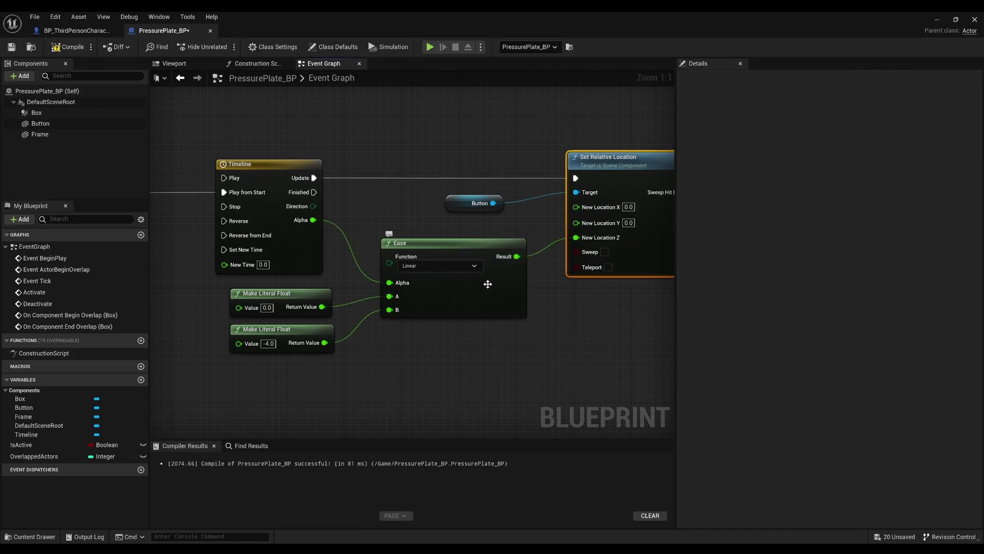
Connect the lower Set Material node to the Timeline's Reverse from End
right_drag(487, 284, 519, 265)
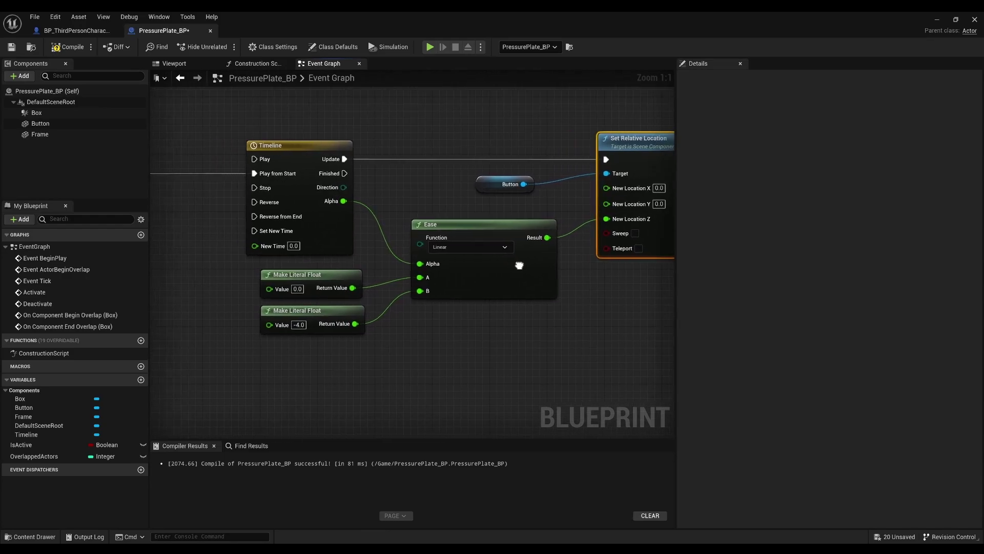
scroll(519, 265, down, 2)
right_drag(587, 261, 632, 264)
right_drag(383, 282, 414, 295)
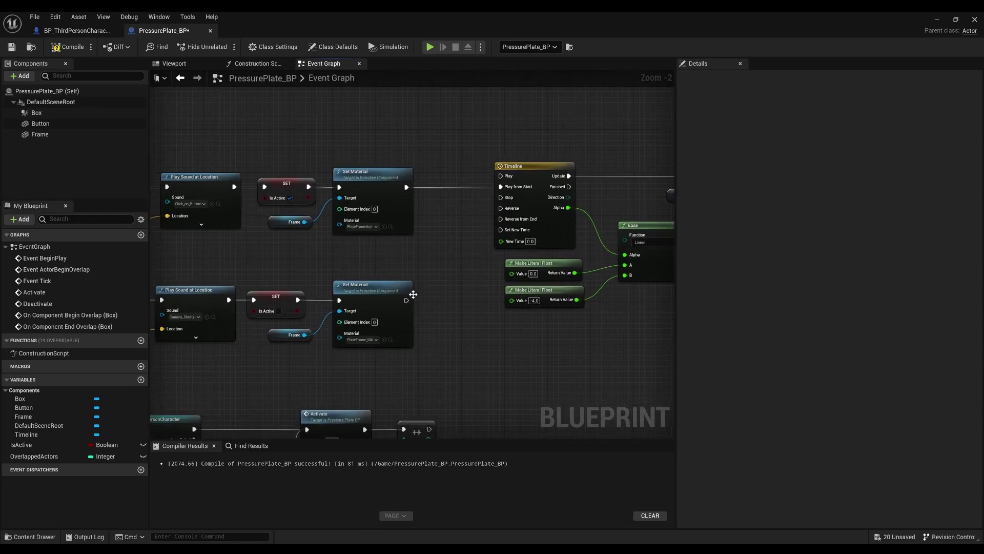
scroll(413, 294, up, 1)
drag(405, 300, 528, 207)
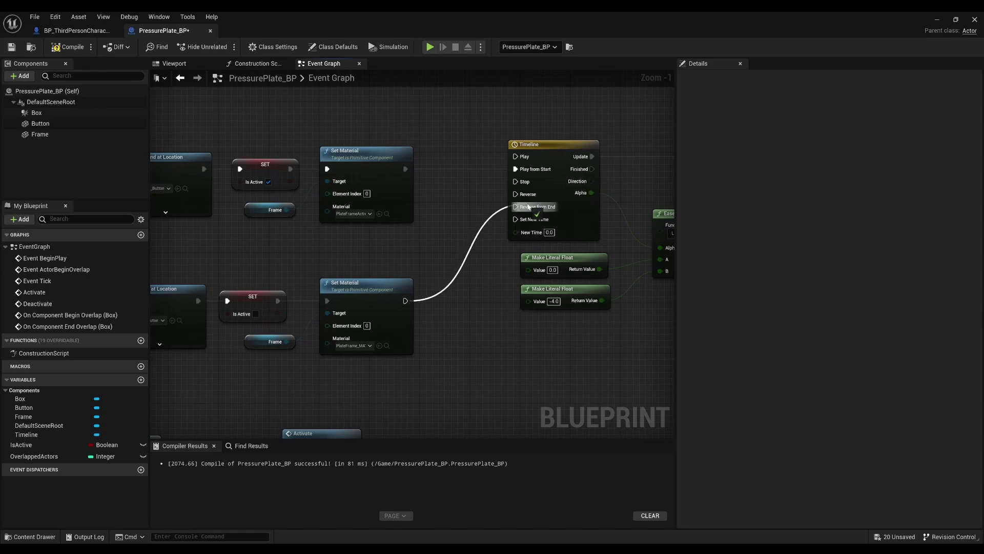
scroll(507, 279, down, 2)
scroll(468, 279, down, 1)
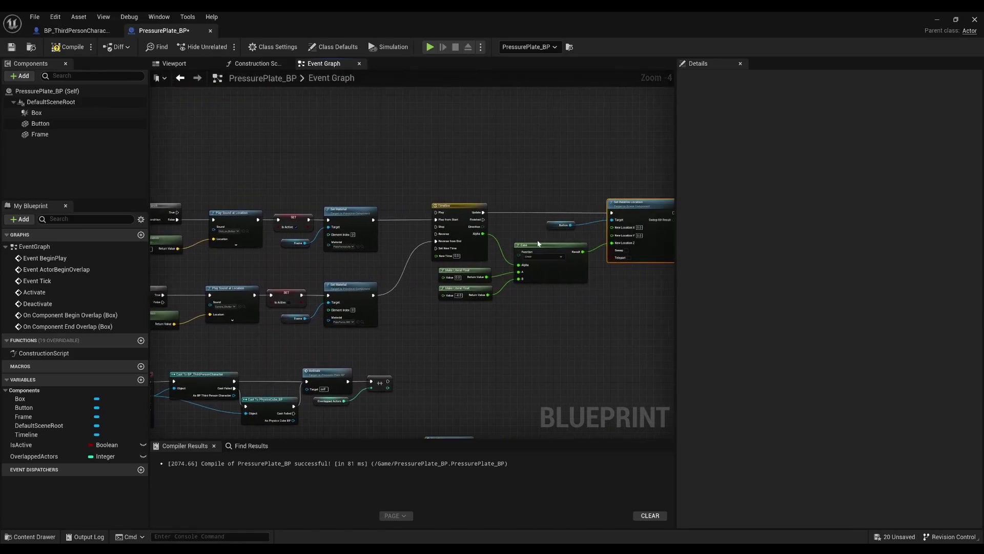
scroll(538, 243, up, 2)
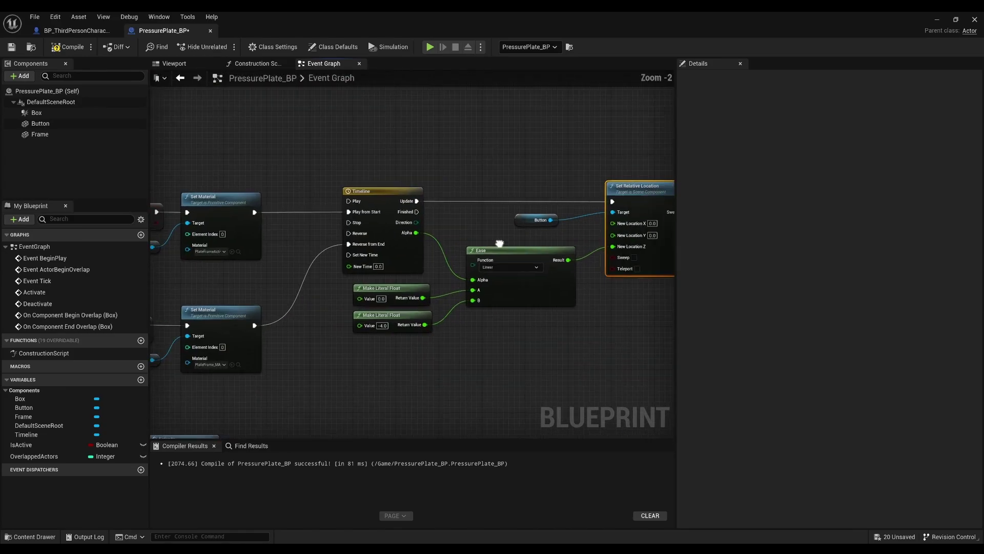
Save the pressure plate blueprint and start a playtest of the level
click(6, 50)
click(937, 20)
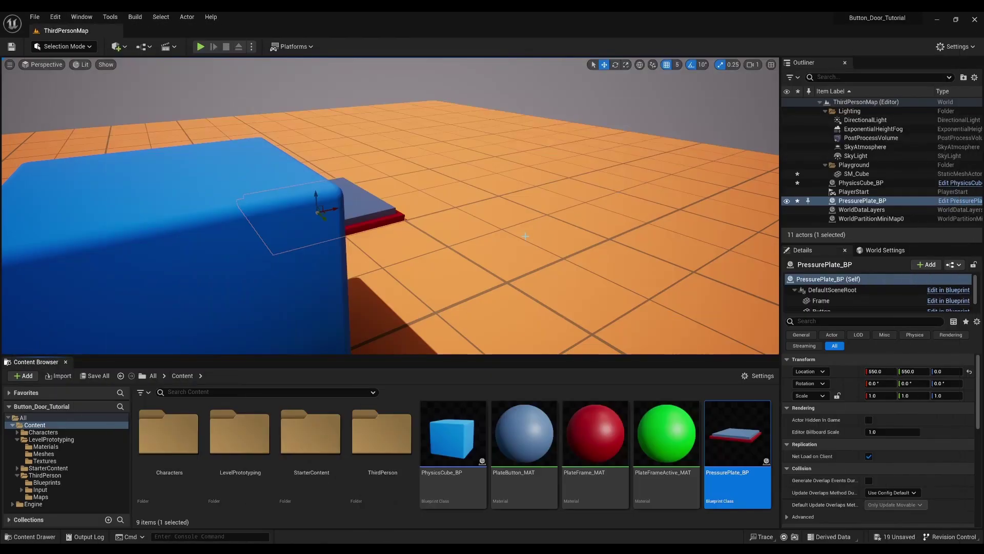
key(alt+p)
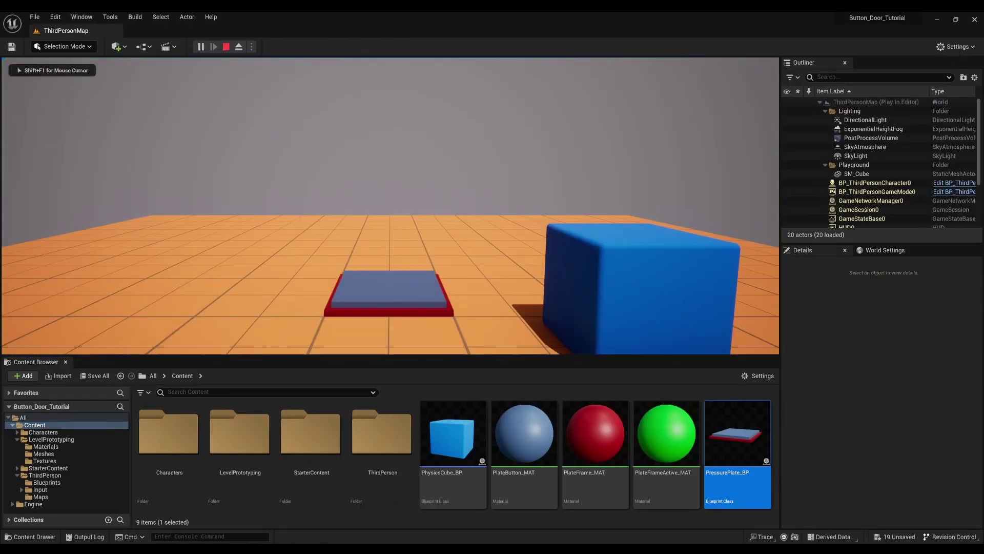
key(F11)
click(492, 277)
Push the blue cube on and off the plate, jump beside it, then stop playing
key(w)
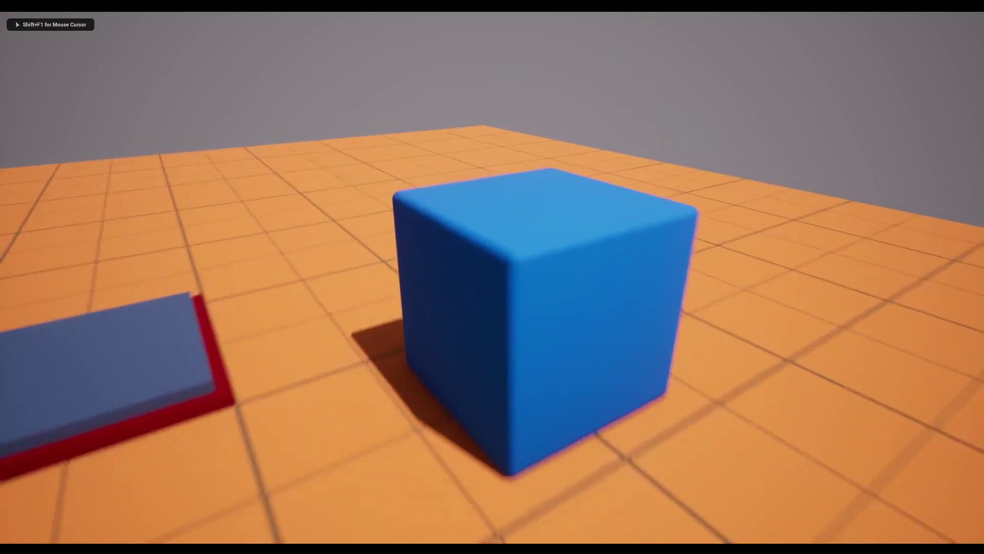
key(s)
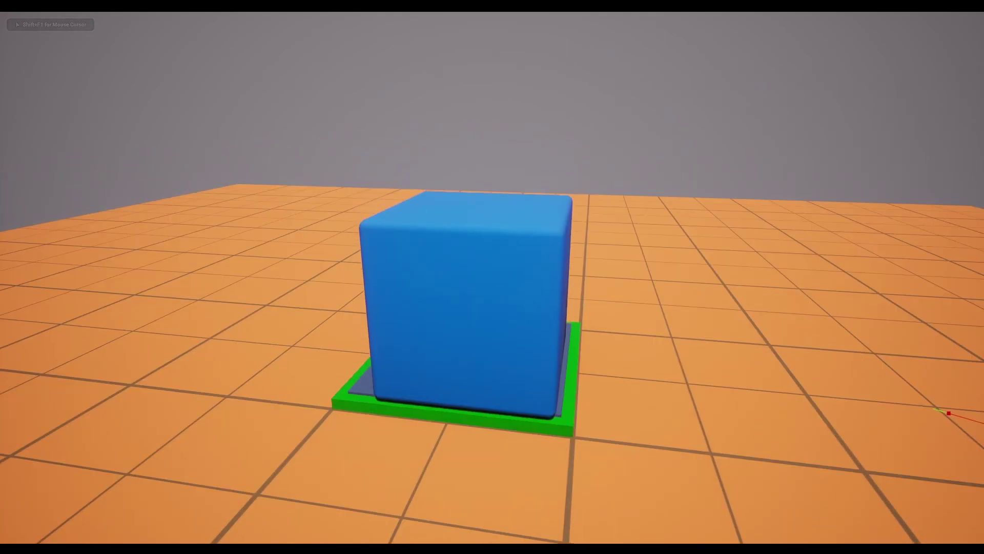
key(w)
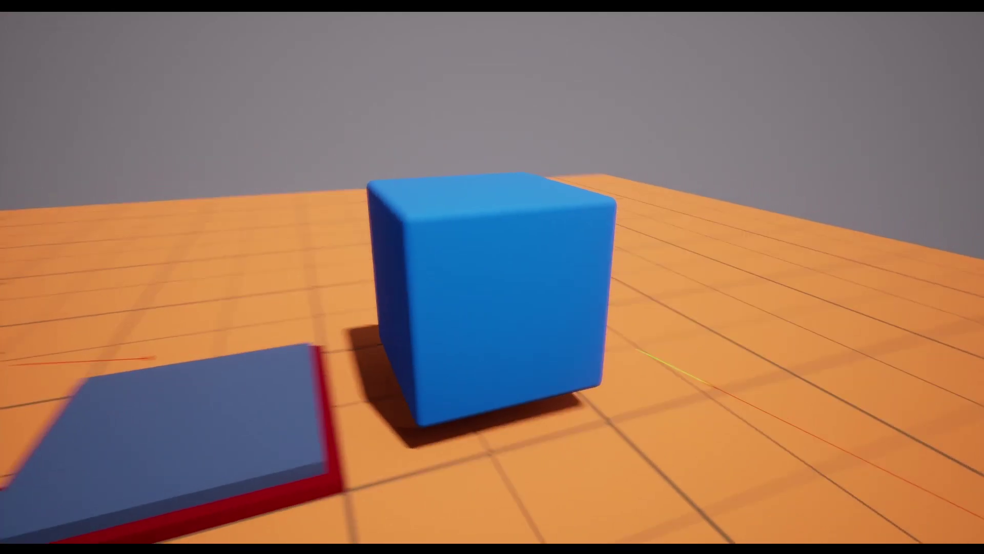
key(s)
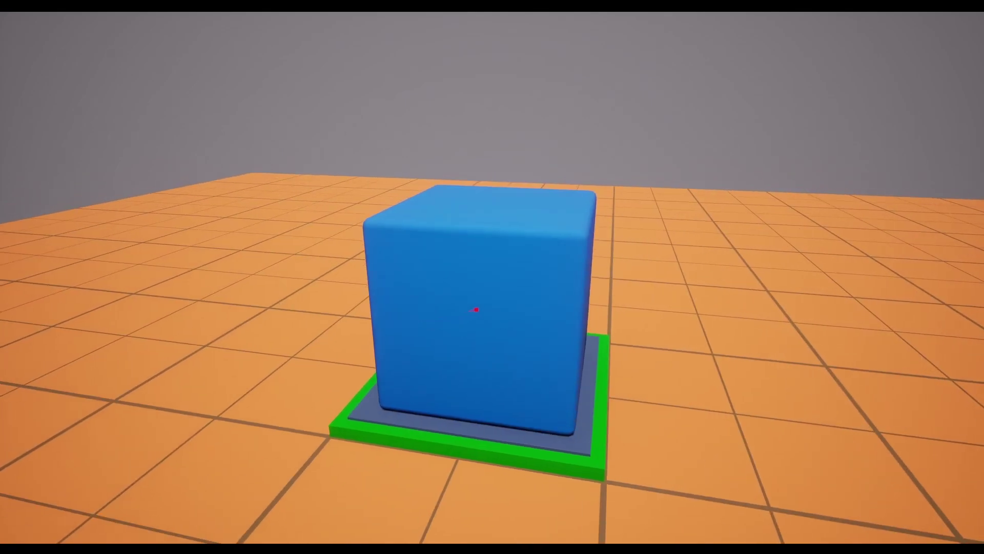
key(space)
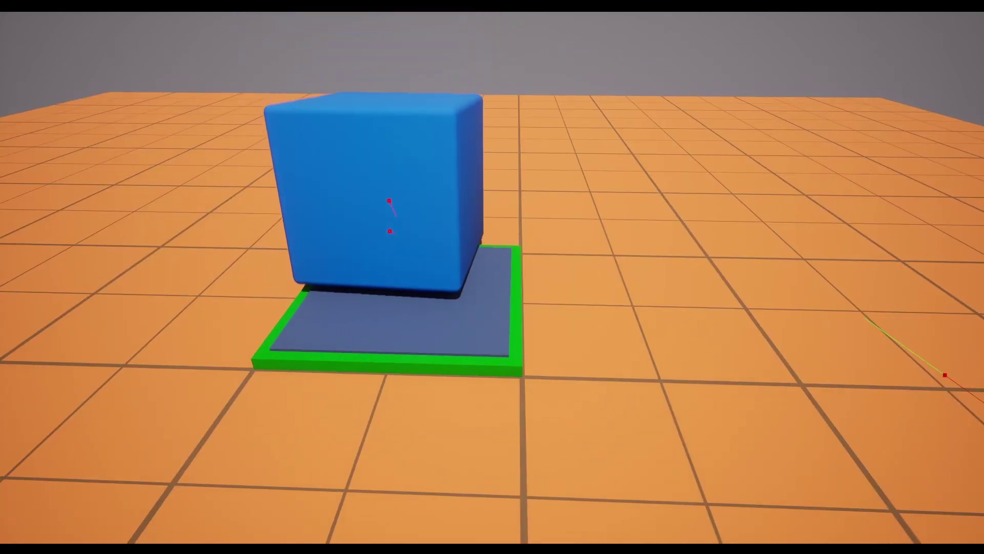
key(space)
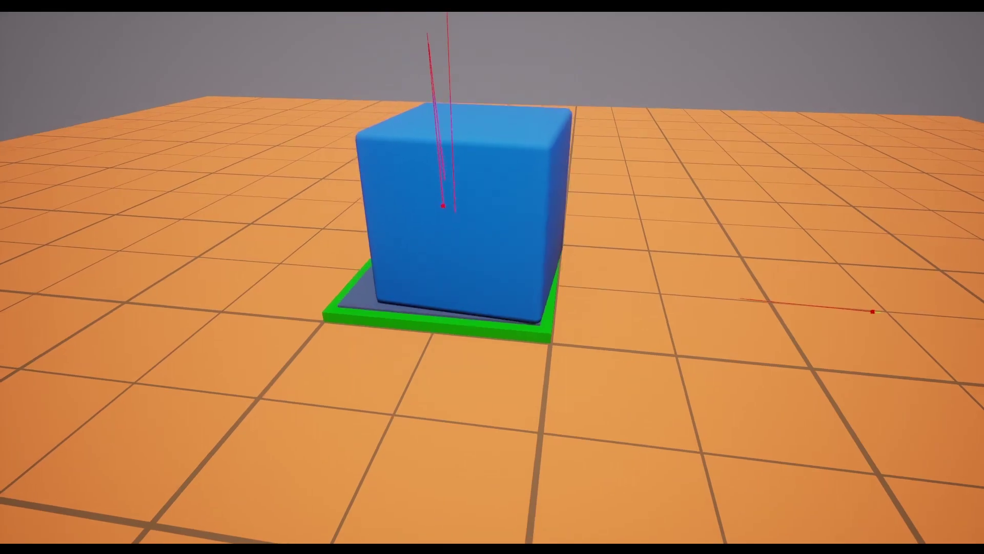
key(d)
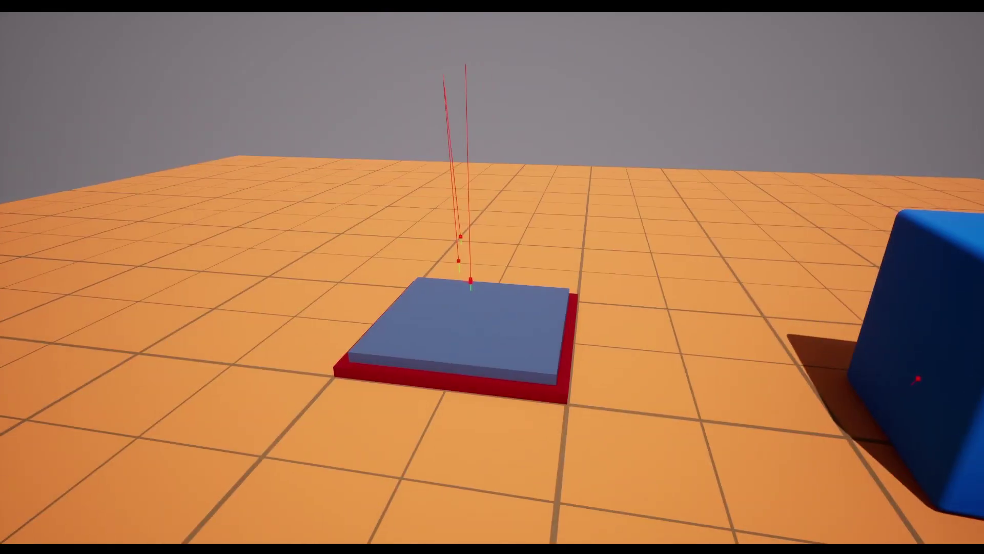
key(Escape)
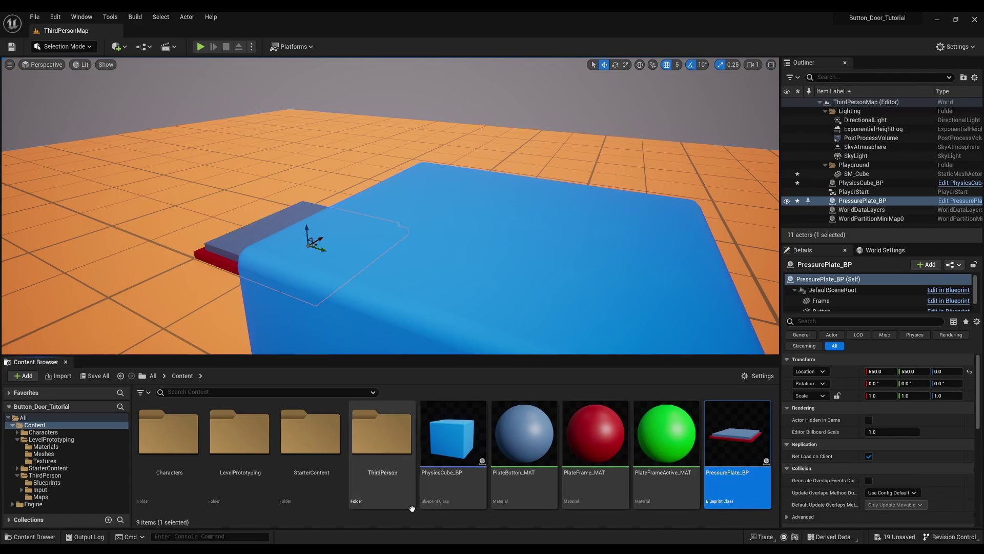
Create an Actor-based Blueprint Class in the Content folder named Door_BP
right_click(467, 516)
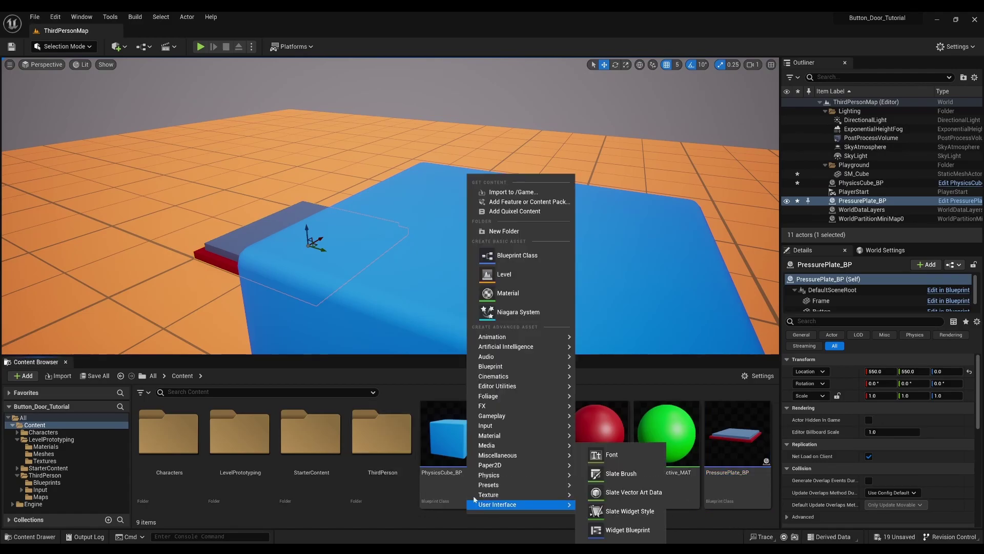
click(525, 259)
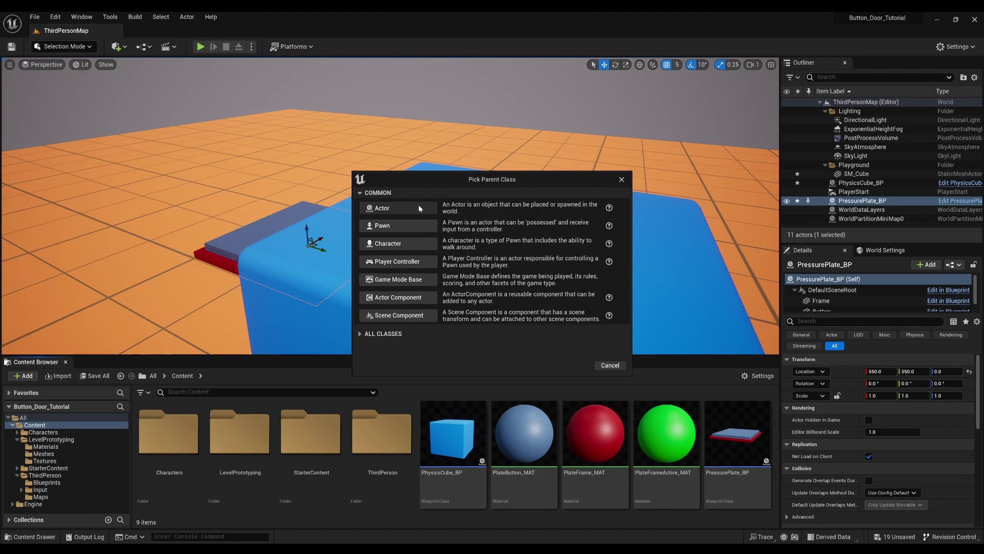
click(389, 207)
text(Door_BP)
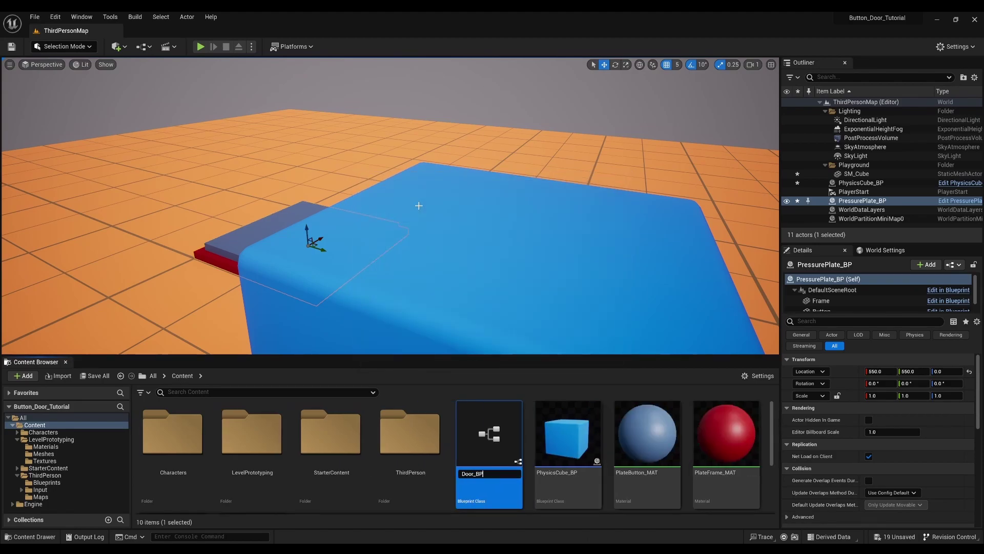
key(Return)
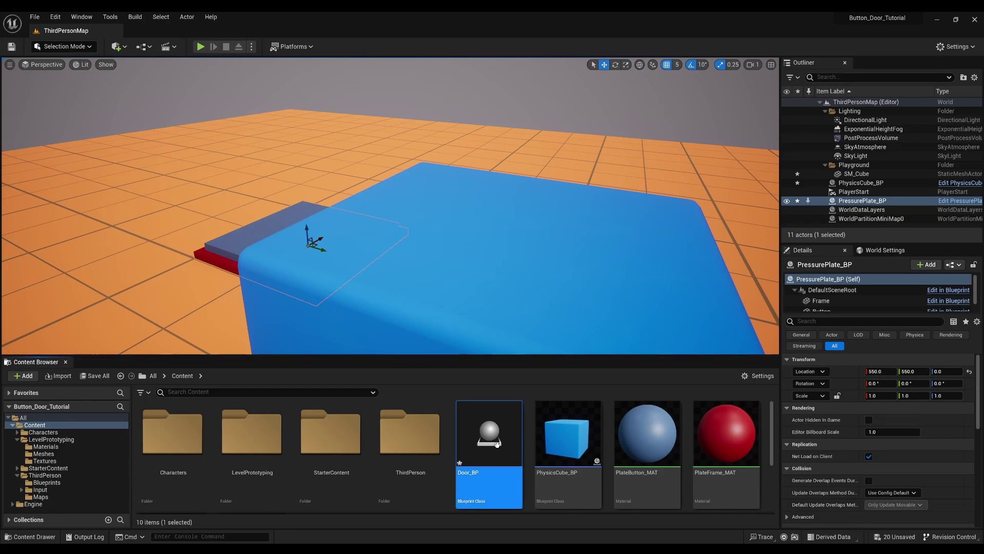
Open Door_BP and add a Static Mesh component named Frame
double_click(496, 444)
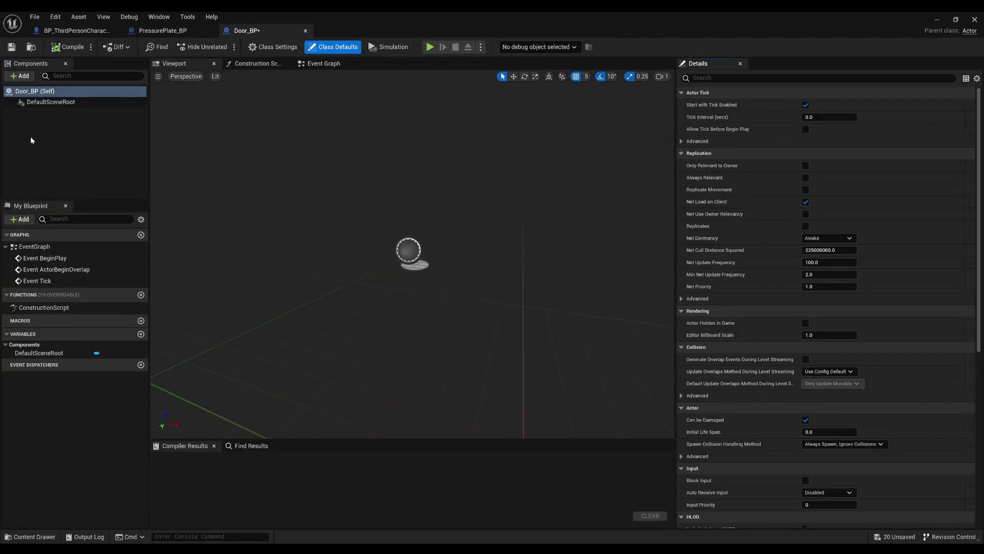
click(19, 77)
text(stat)
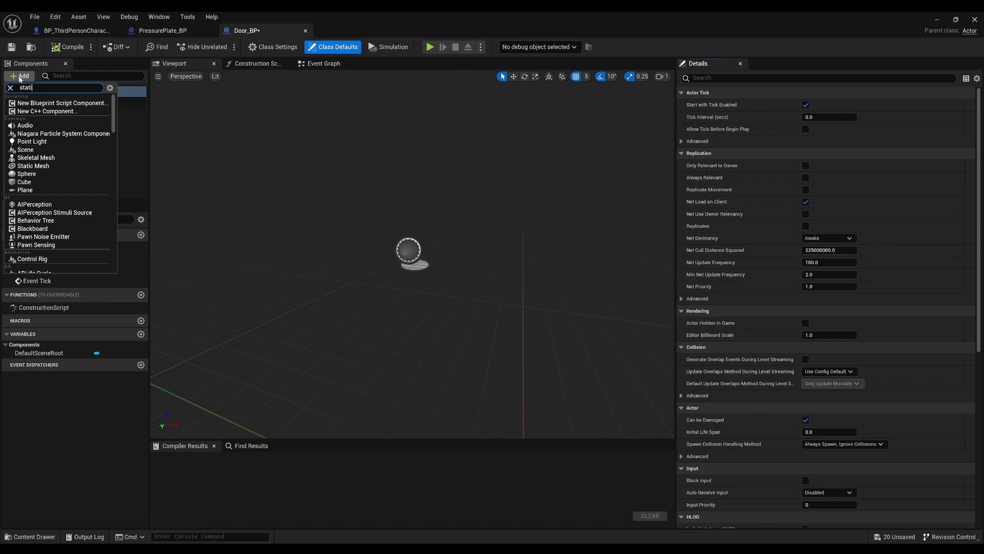
text(c)
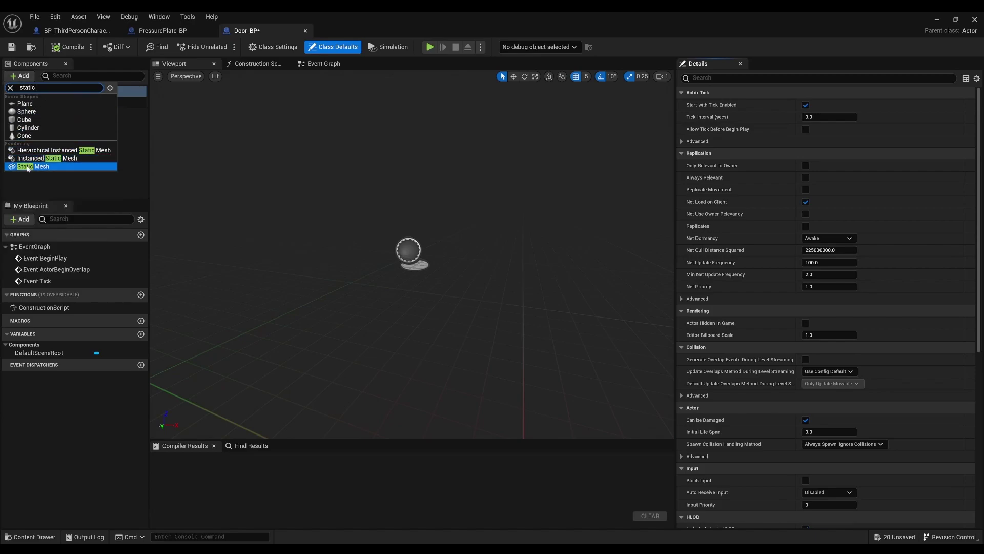
click(26, 164)
text(Frame)
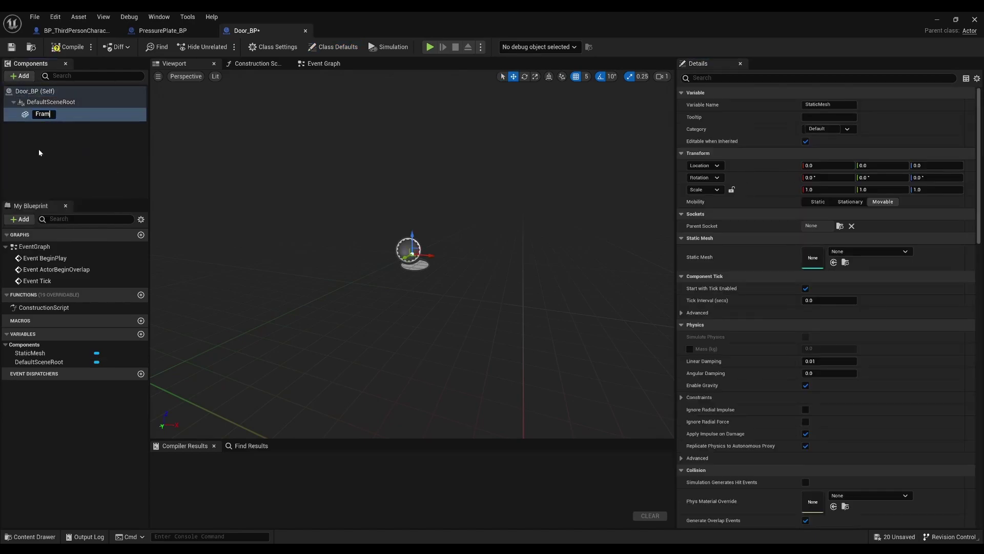
key(Return)
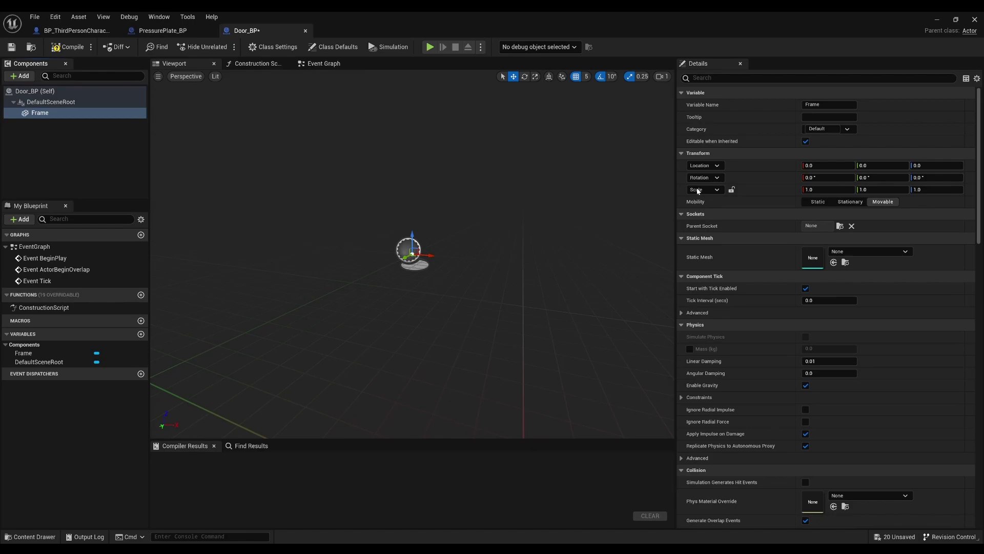
Set Frame's mesh to SM_DoorFrame and its material to MI_Solid_Blue
click(847, 251)
text(f)
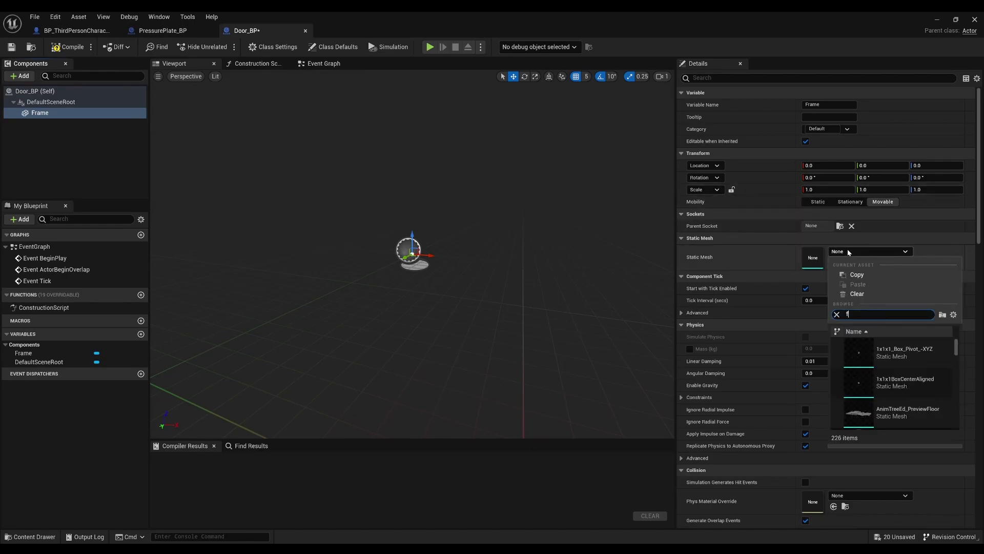
text(rame)
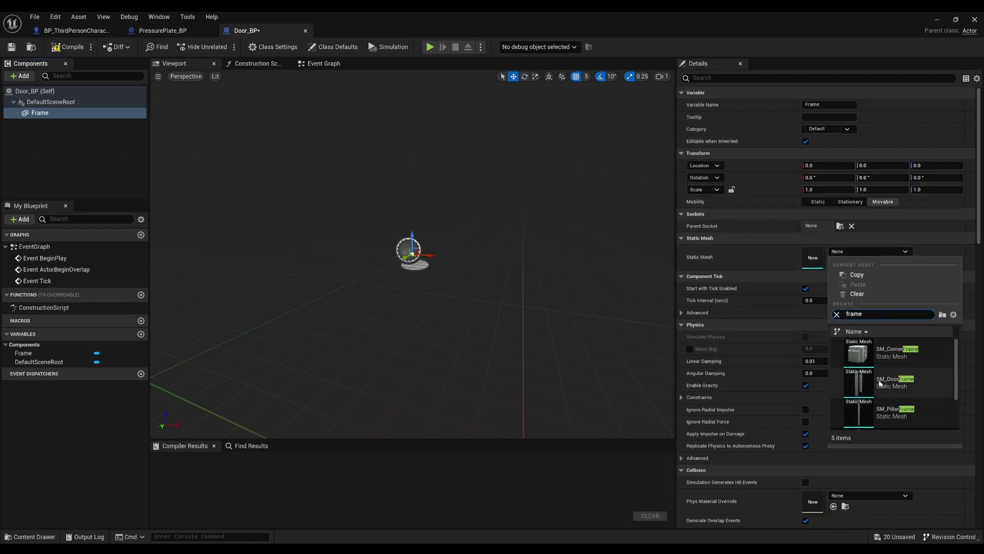
click(880, 383)
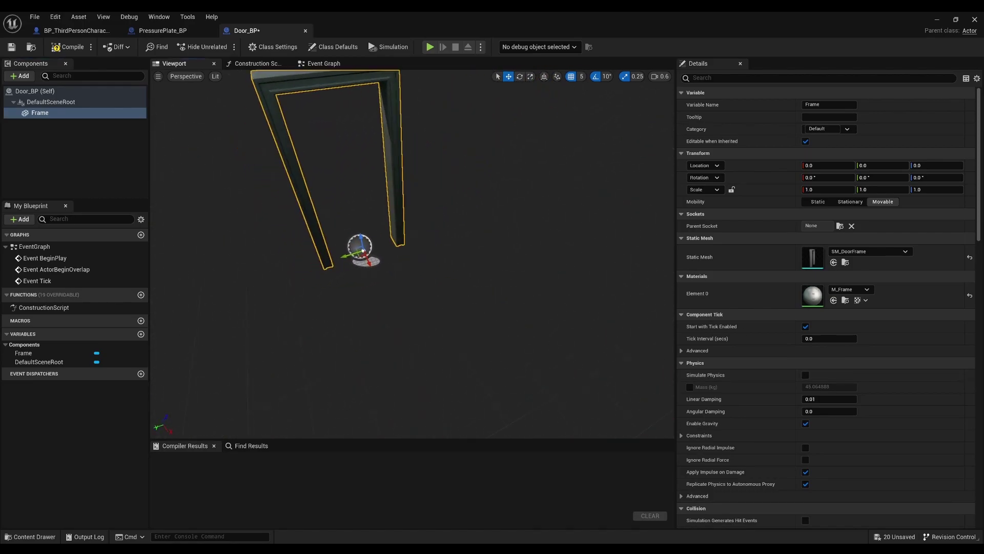
click(846, 291)
text(blue)
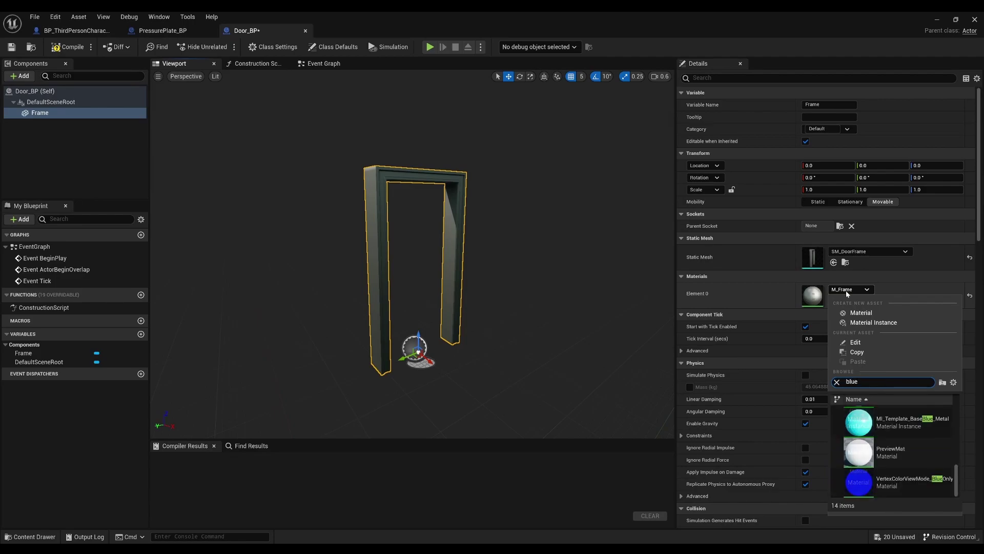
scroll(891, 451, up, 2)
click(902, 418)
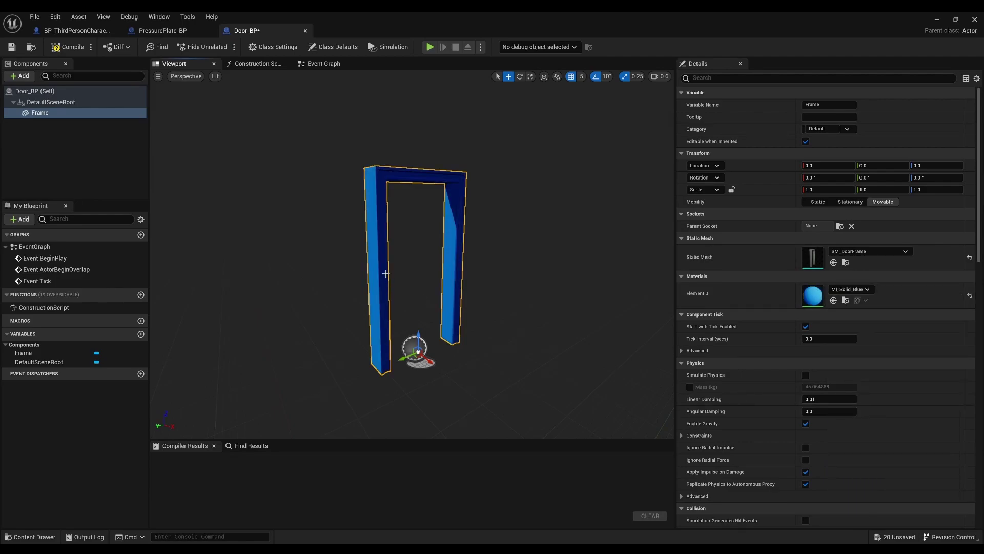
Add a second static mesh component named Door using the Shape_Cube mesh
click(29, 125)
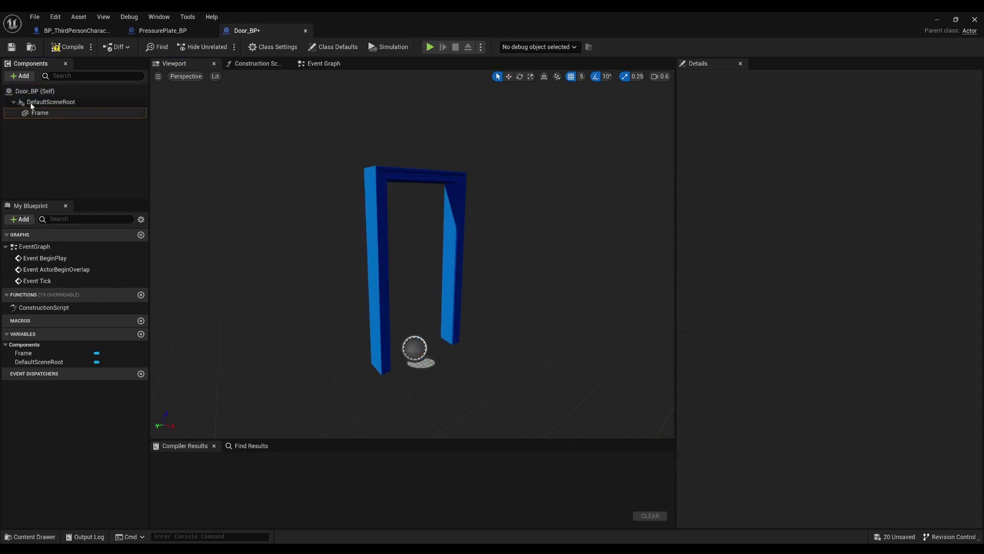
click(23, 76)
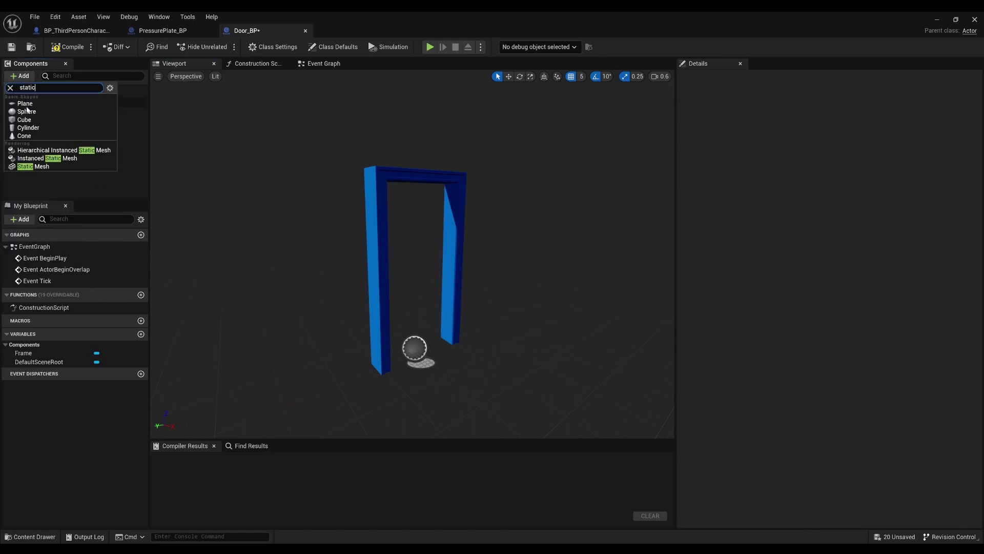
click(28, 169)
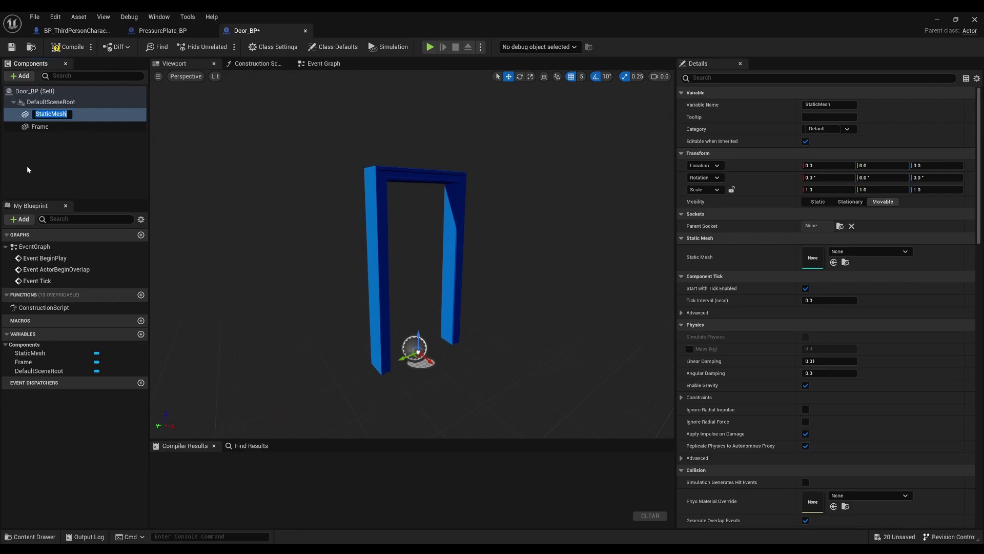
text(Door)
key(Return)
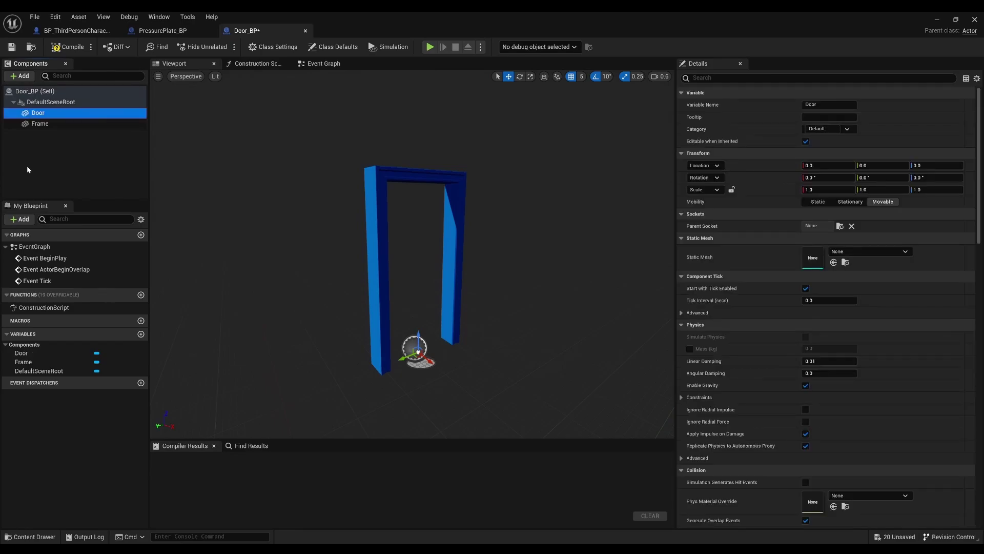
click(848, 251)
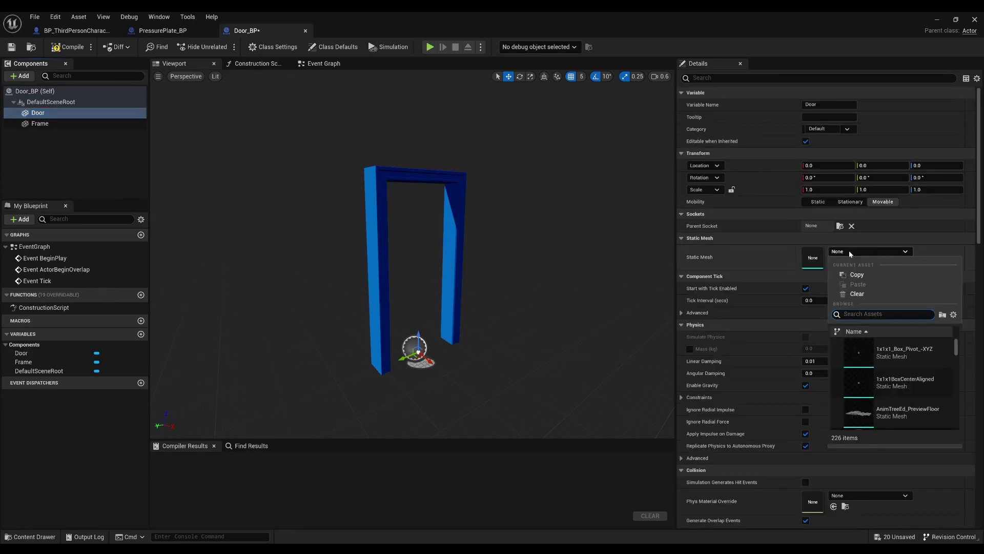
text(shape)
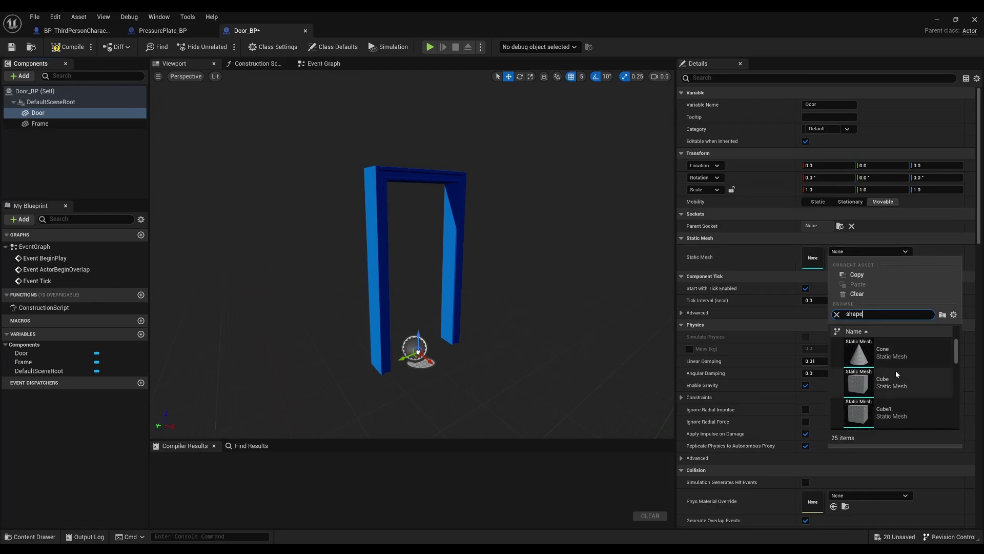
text(_cube)
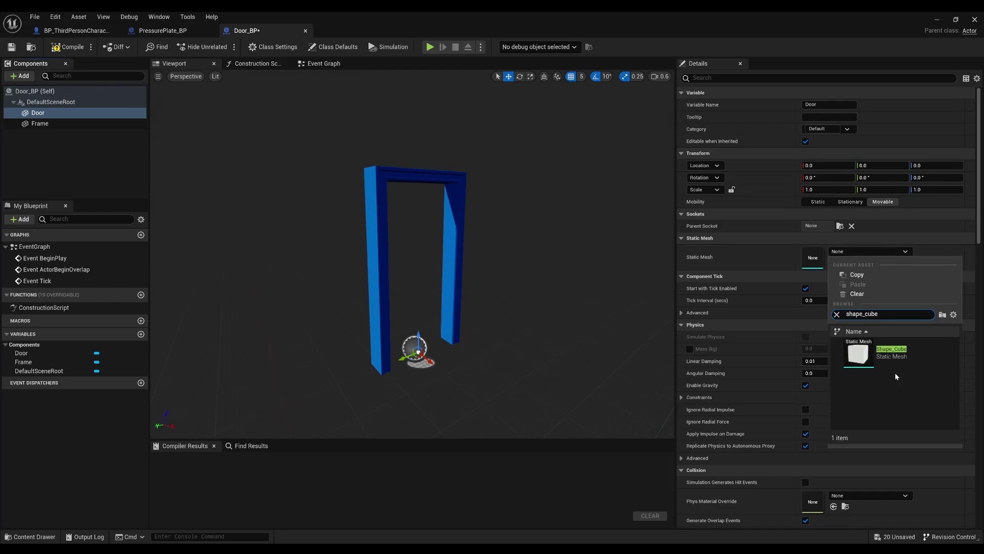
click(885, 355)
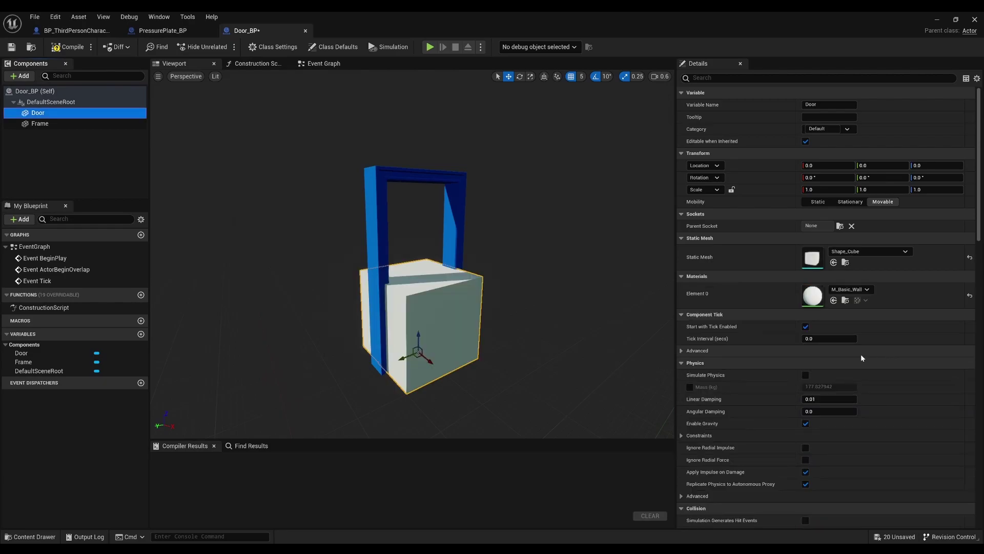
Scale the Door to 0.1 × 1 × 2 and apply the M_Basic_Floor material
click(815, 190)
text(0.1)
key(Return)
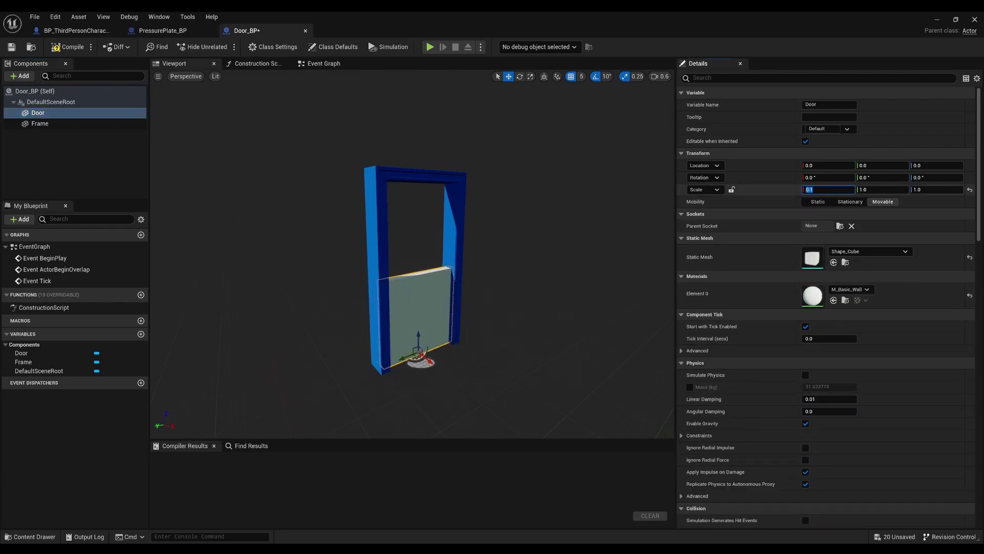
click(927, 190)
text(2)
key(Return)
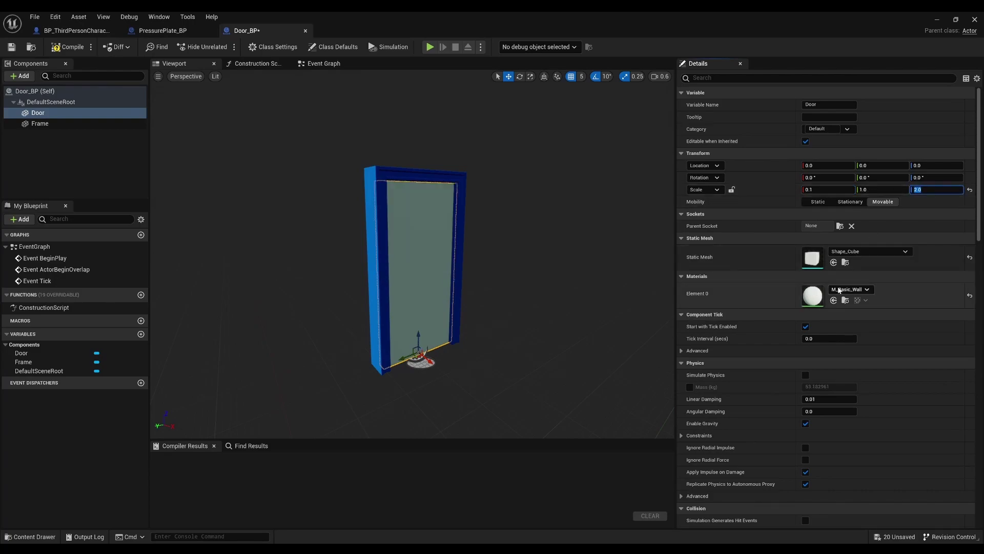
click(850, 289)
click(899, 433)
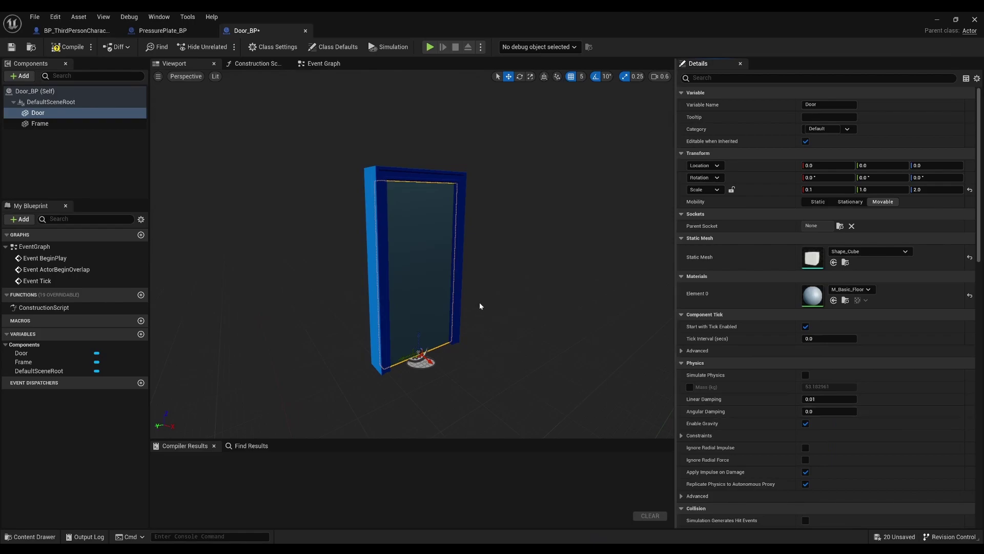
alt+drag(512, 282, 563, 282)
mouse_move(507, 293)
alt+mouse_down()
mouse_move(558, 293)
mouse_move(456, 293)
alt+mouse_up()
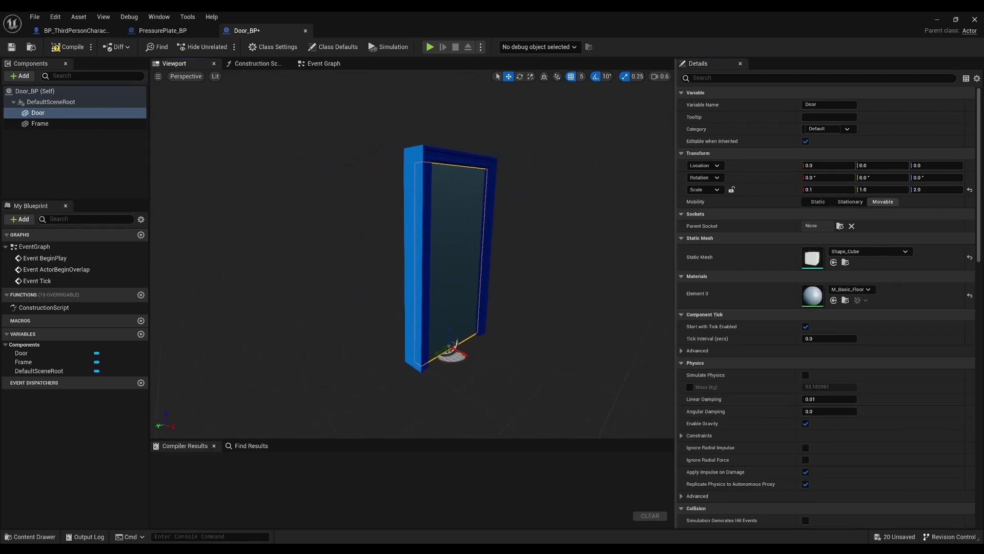
In Door_BP's event graph, place a custom event node named OpenDoor in empty space
click(324, 63)
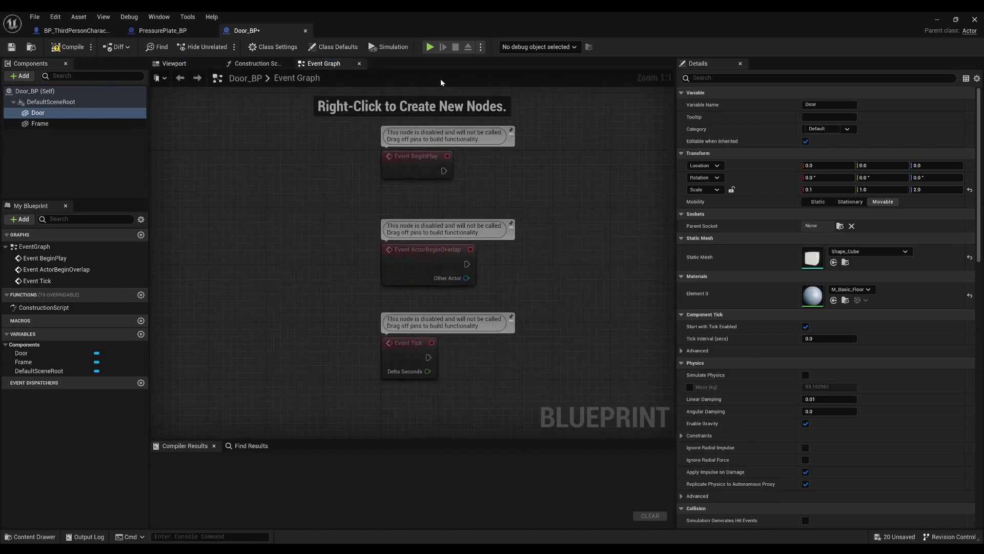
right_drag(561, 367, 489, 151)
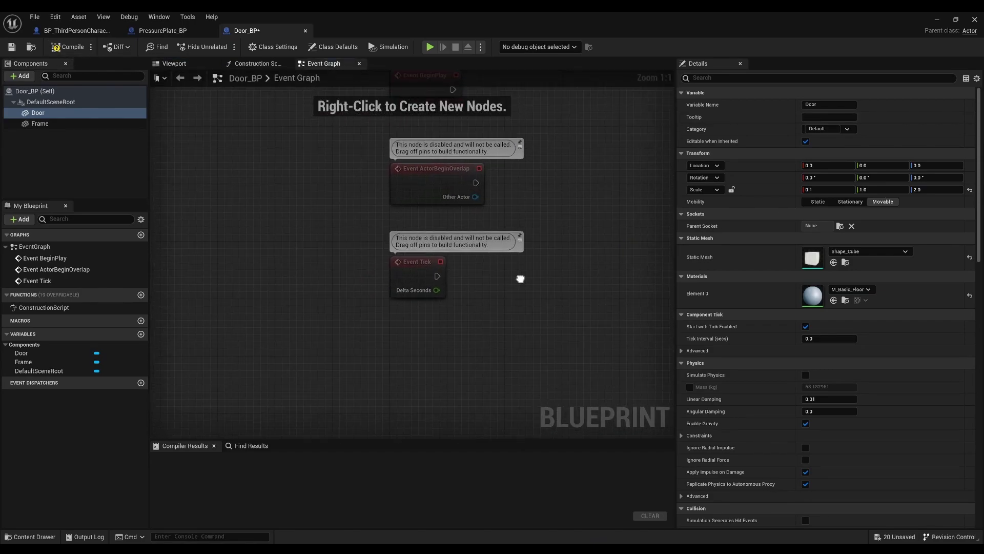
right_click(370, 254)
text(custome)
key(Return)
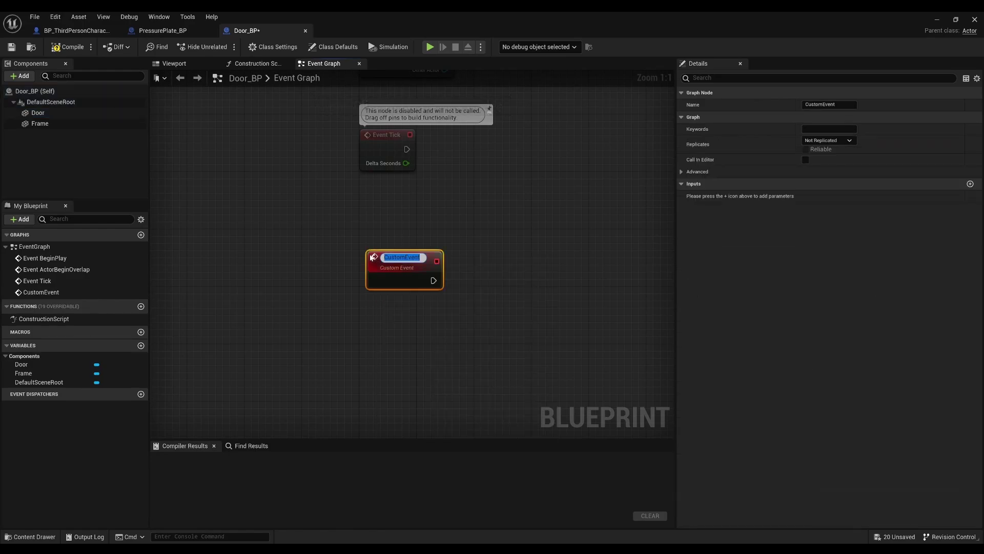
text(OpenDoor)
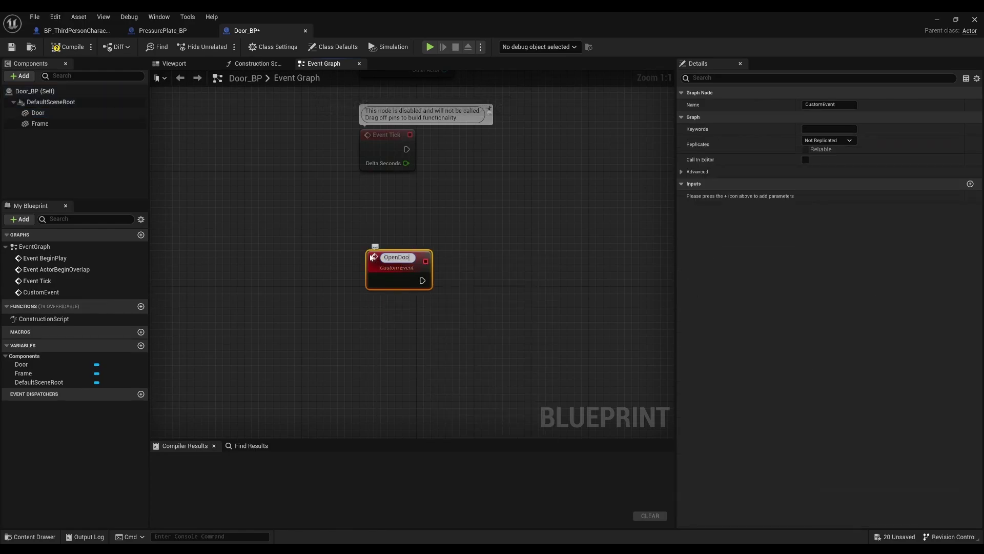
key(Return)
right_drag(376, 257, 326, 251)
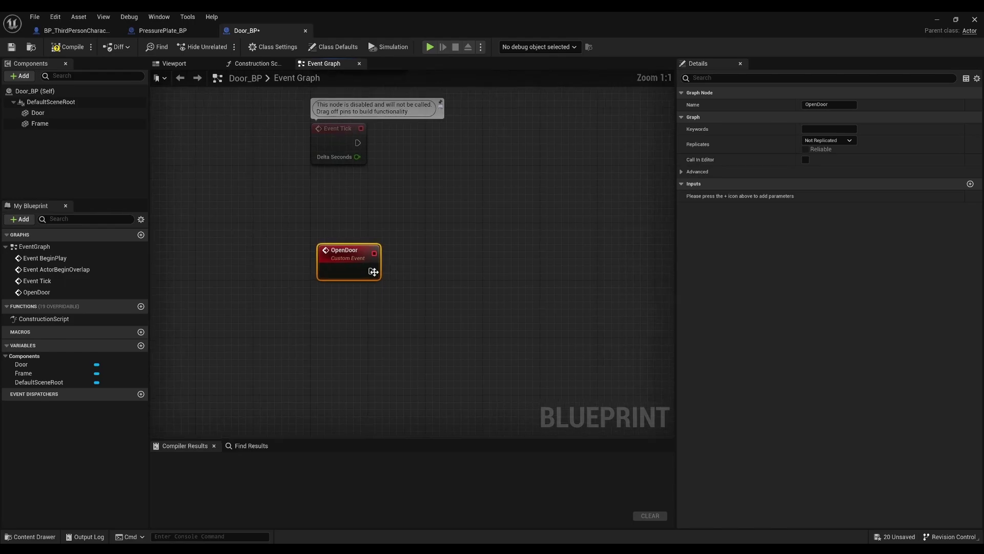
mouse_move(371, 271)
mouse_down()
mouse_move(436, 273)
mouse_move(427, 271)
mouse_up()
click(374, 242)
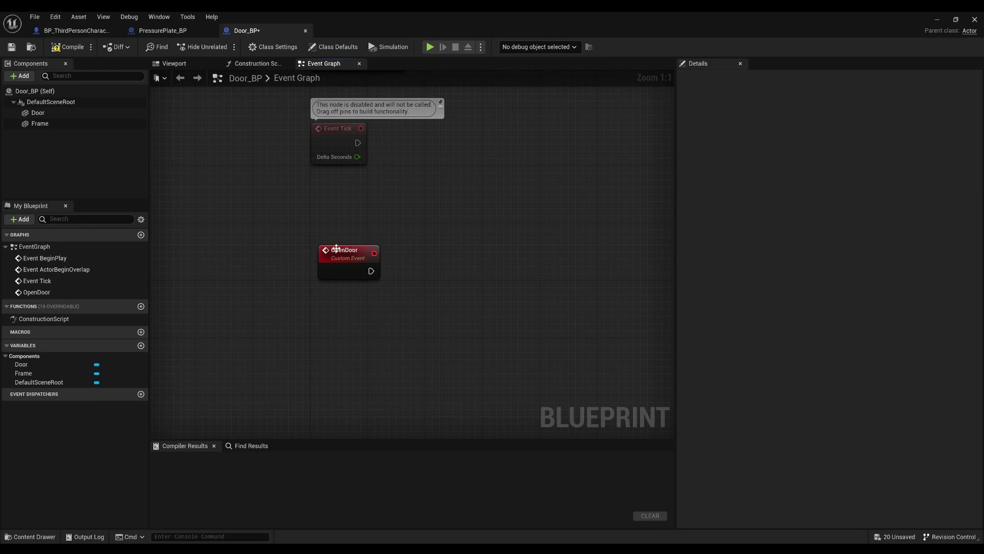
Add a Door reference with Get Relative Location, split into X, Y and Z
mouse_move(38, 113)
mouse_down()
mouse_move(330, 215)
mouse_move(322, 214)
mouse_move(404, 219)
mouse_up()
text(getrelative)
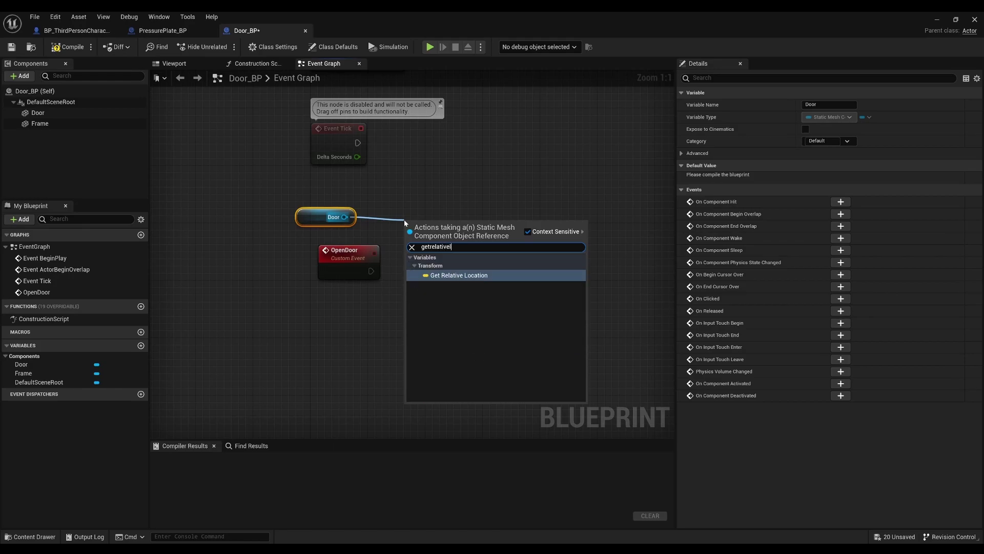
text(l)
key(Return)
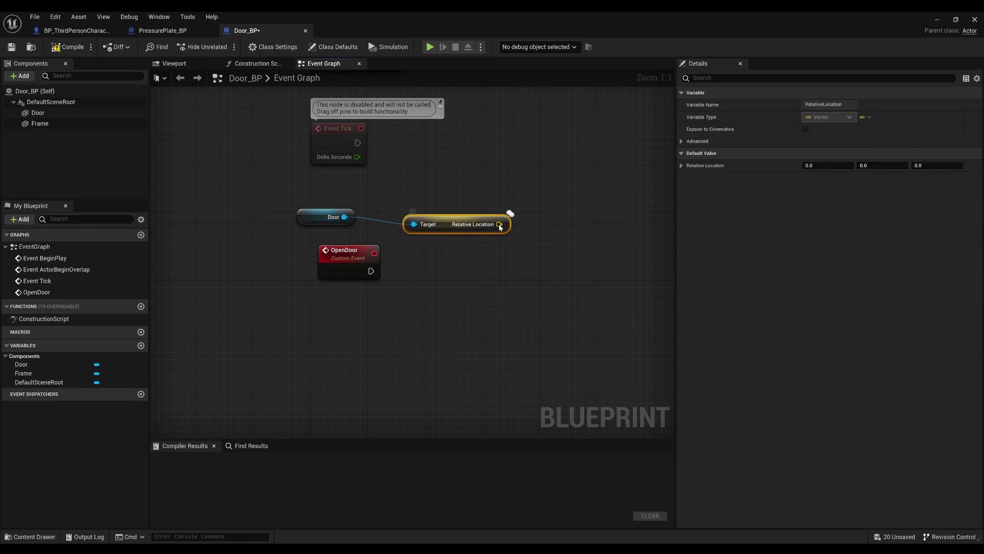
right_click(498, 224)
click(518, 257)
drag(439, 224, 412, 205)
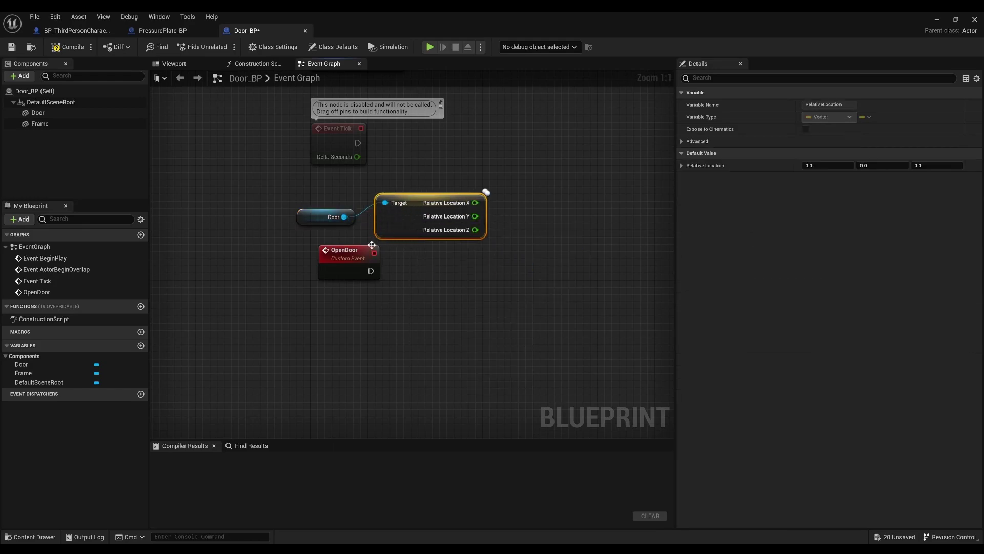
drag(344, 252, 342, 266)
Promote the relative Z to a CurrentHeight variable and have OpenDoor run its SET node
drag(475, 230, 515, 274)
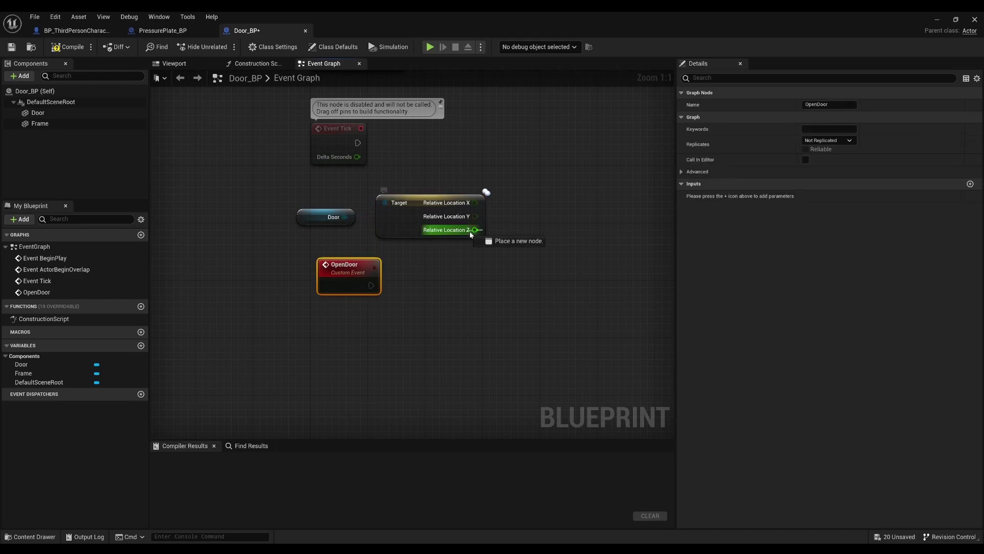
click(551, 332)
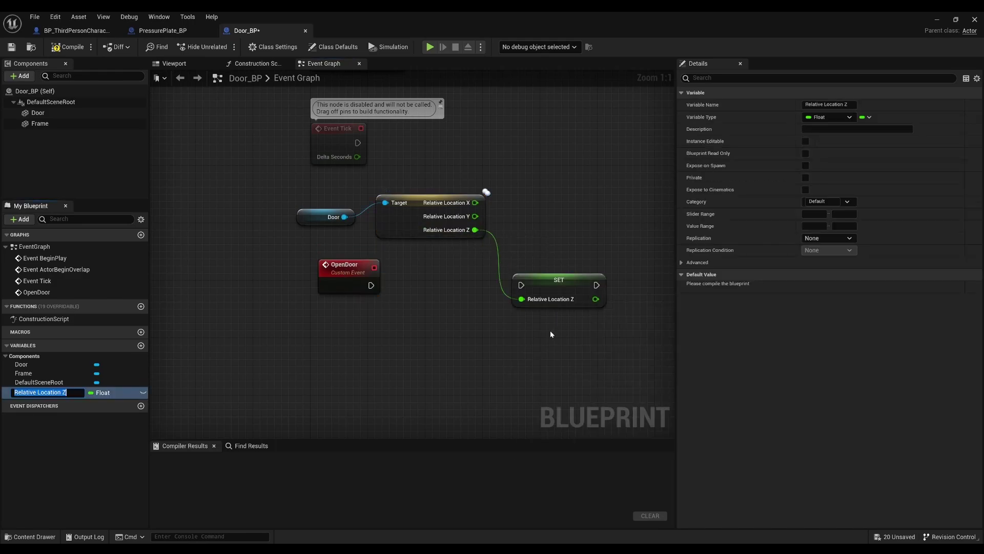
text(CurrentHeigh)
text(tHeigh)
key(Return)
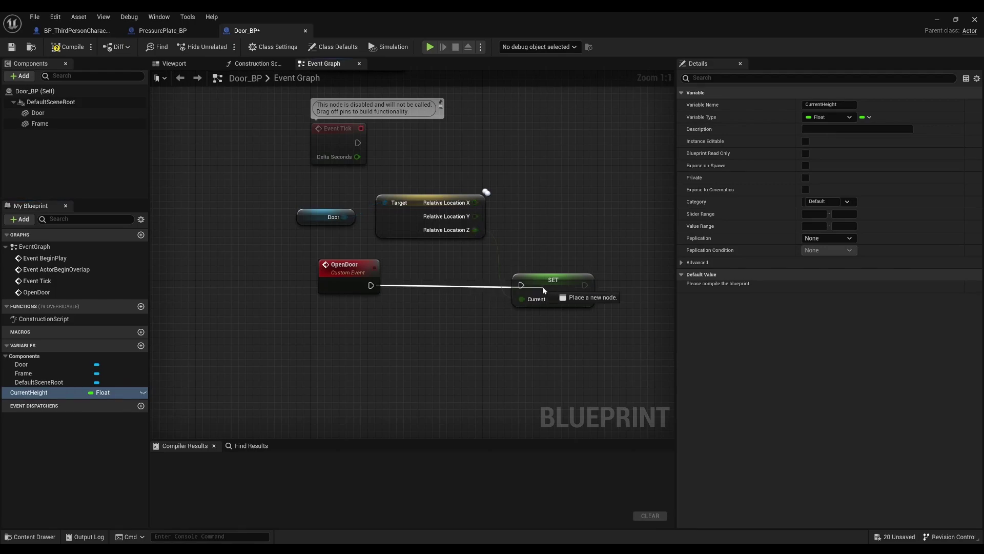
drag(370, 285, 529, 284)
right_drag(529, 284, 451, 277)
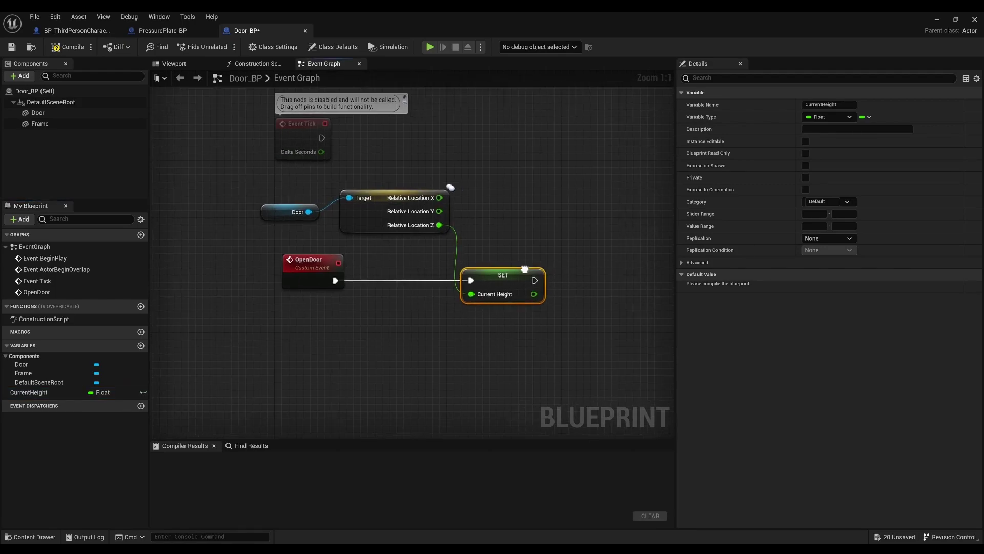
Add a Float variable named NewHeight to the blueprint
click(141, 345)
text(Ne)
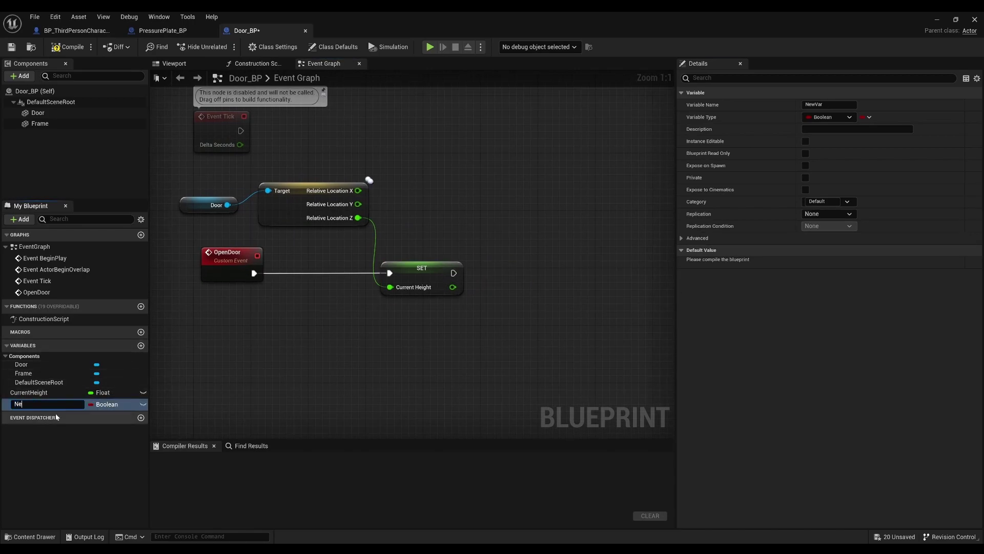
text(wHeight)
key(Return)
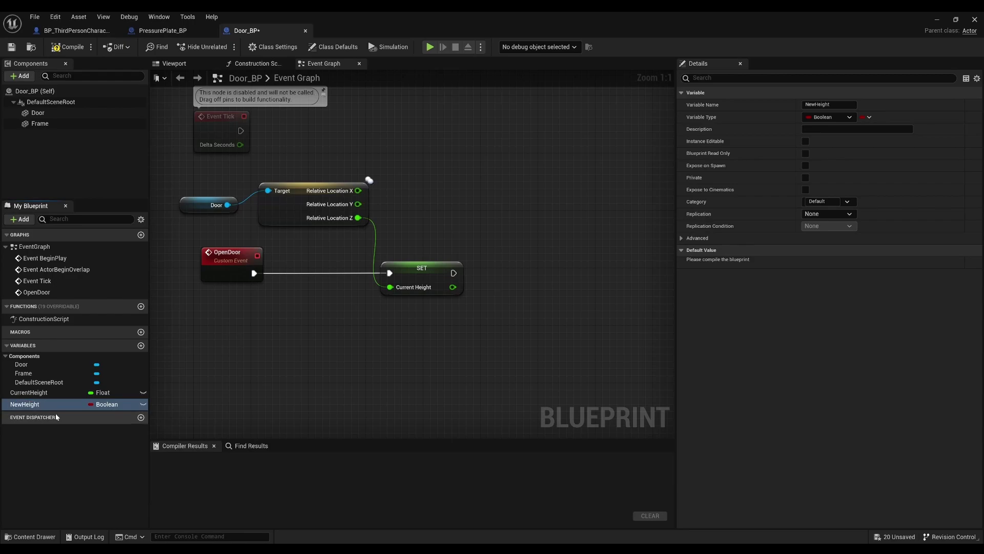
click(105, 403)
click(108, 246)
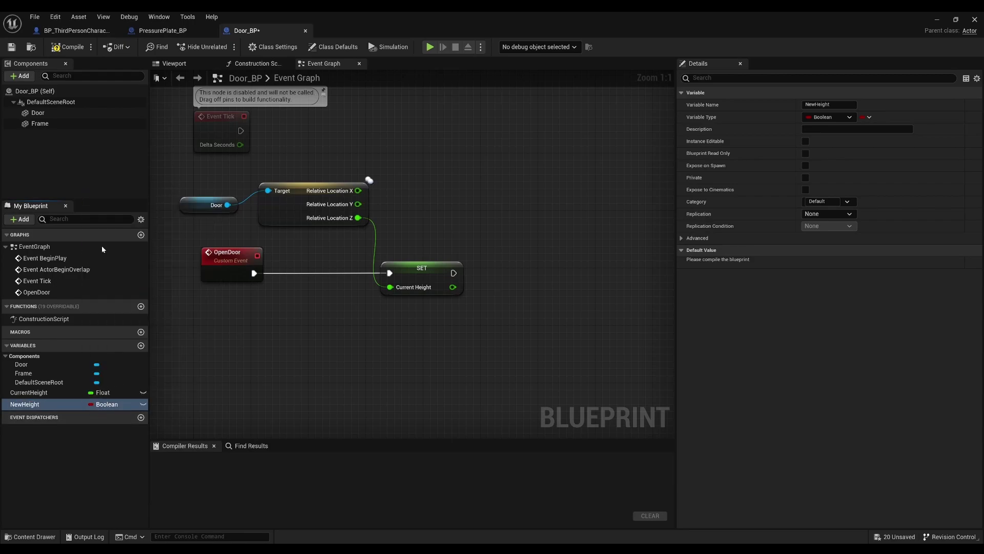
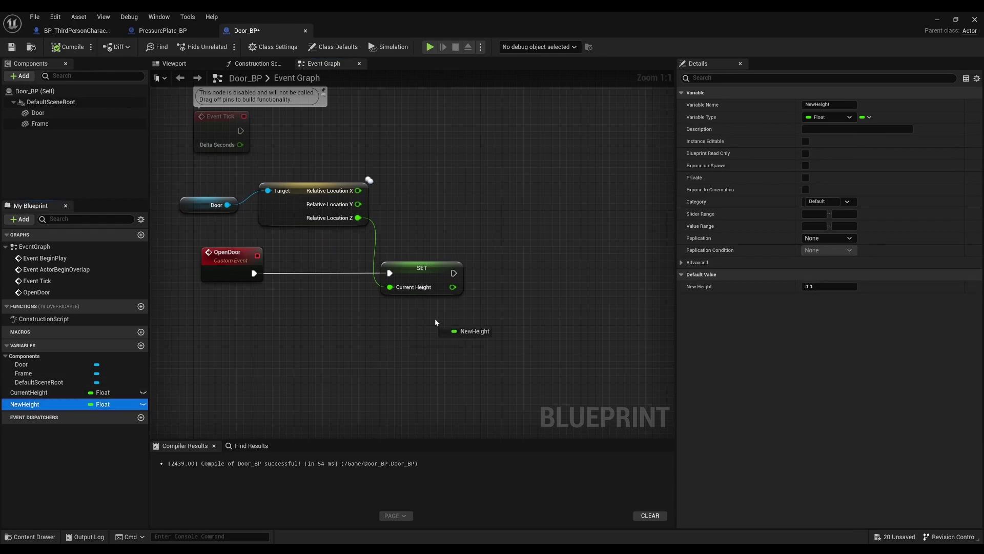
Add a SET NewHeight node of -220.0 right after the Current Height setter in OpenDoor
drag(31, 408, 521, 271)
click(507, 285)
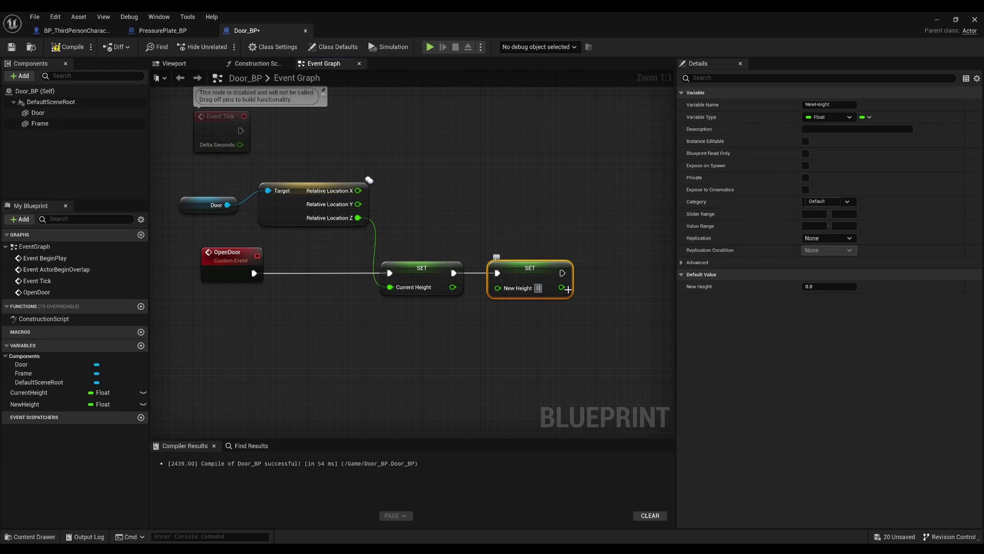
text(220.0)
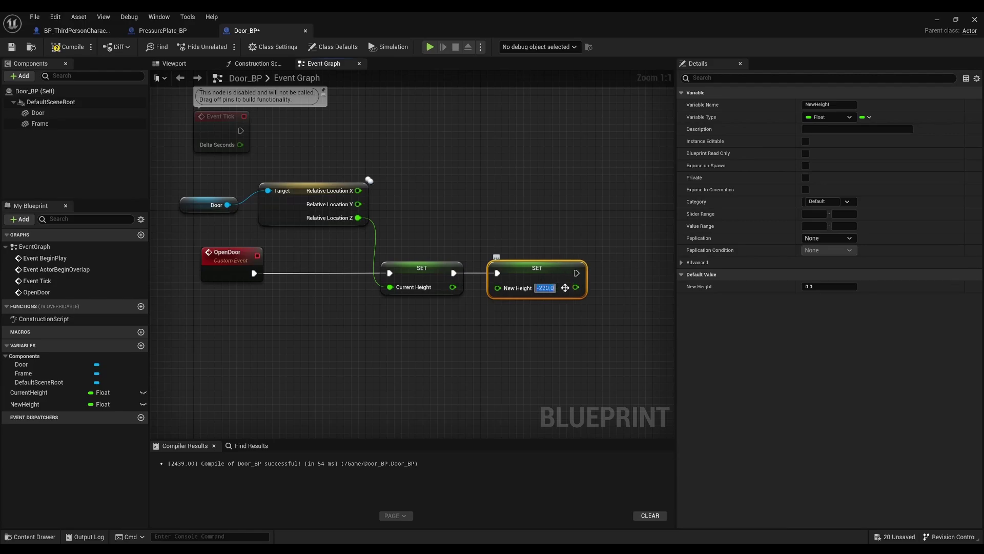
right_drag(568, 289, 470, 263)
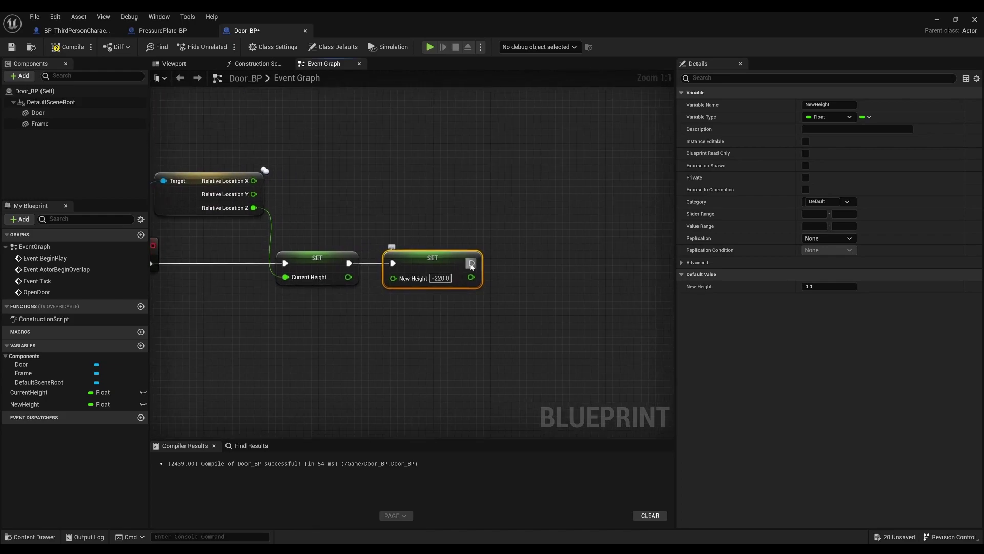
drag(471, 263, 518, 265)
Add a Play Sound at Location node whose Location comes from Get Actor Location
text(playsound)
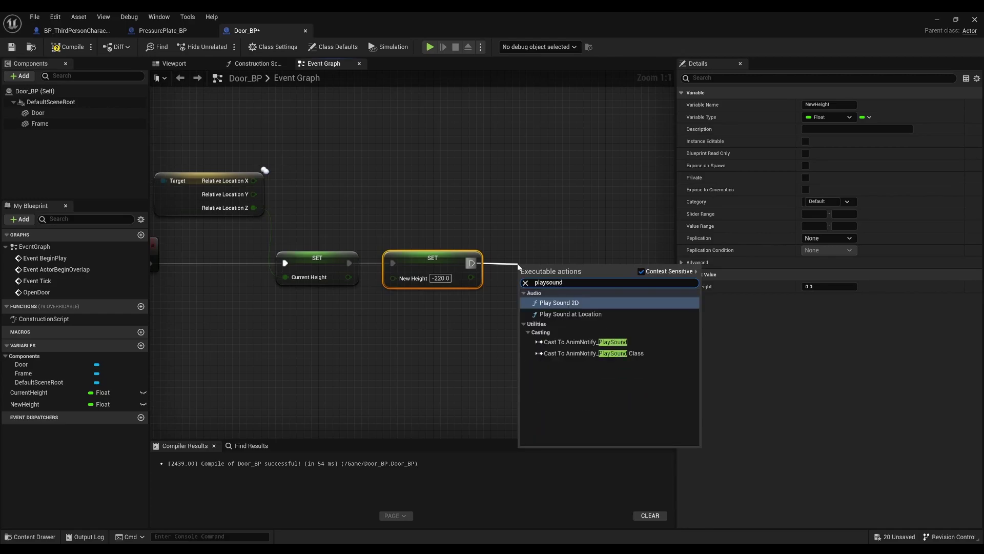
key(Down)
key(Return)
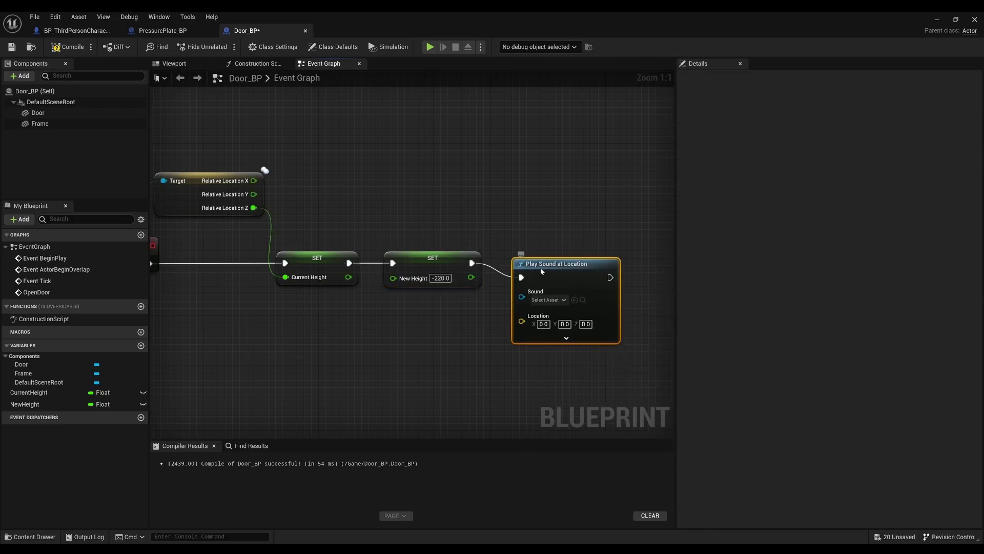
drag(541, 270, 548, 256)
drag(528, 307, 478, 325)
text(get)
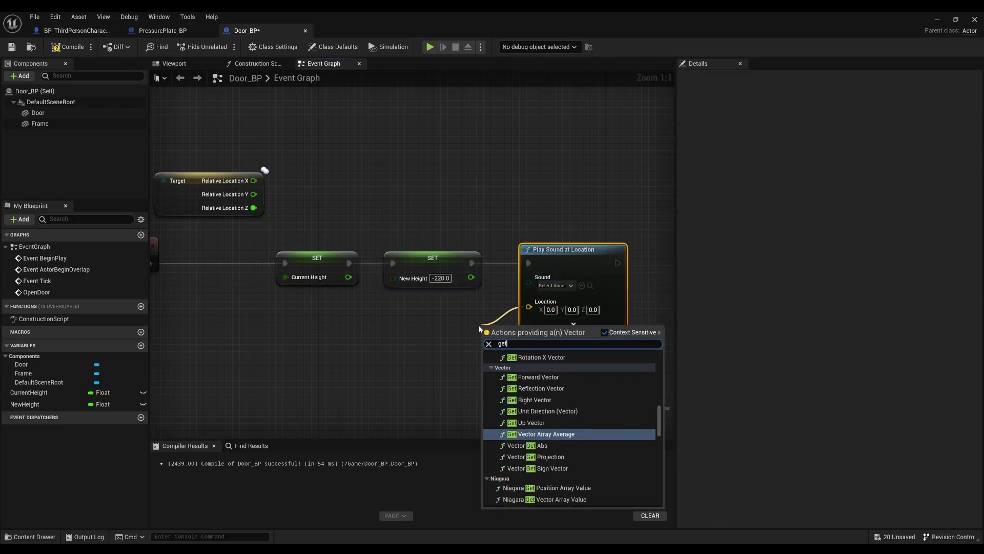
text(actorlo)
key(Return)
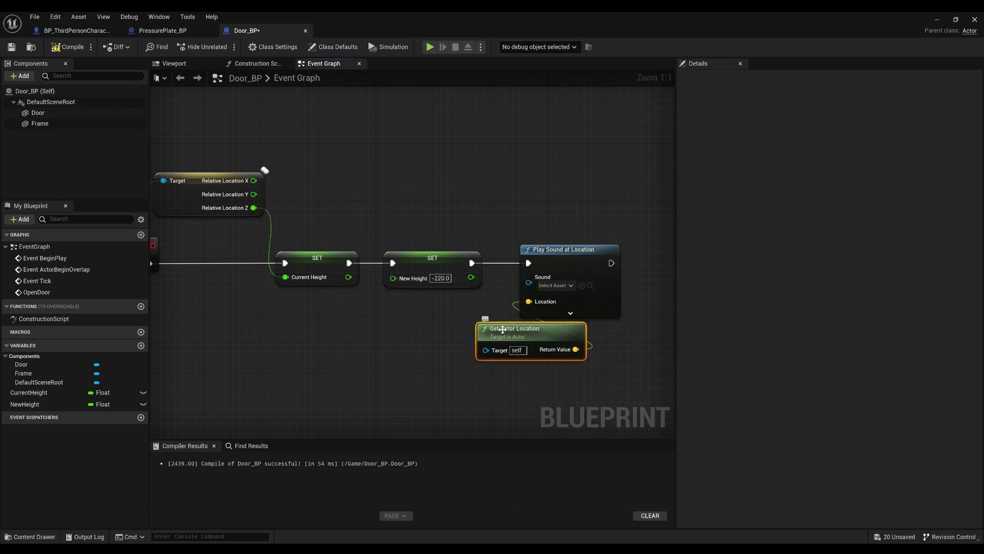
drag(502, 330, 402, 308)
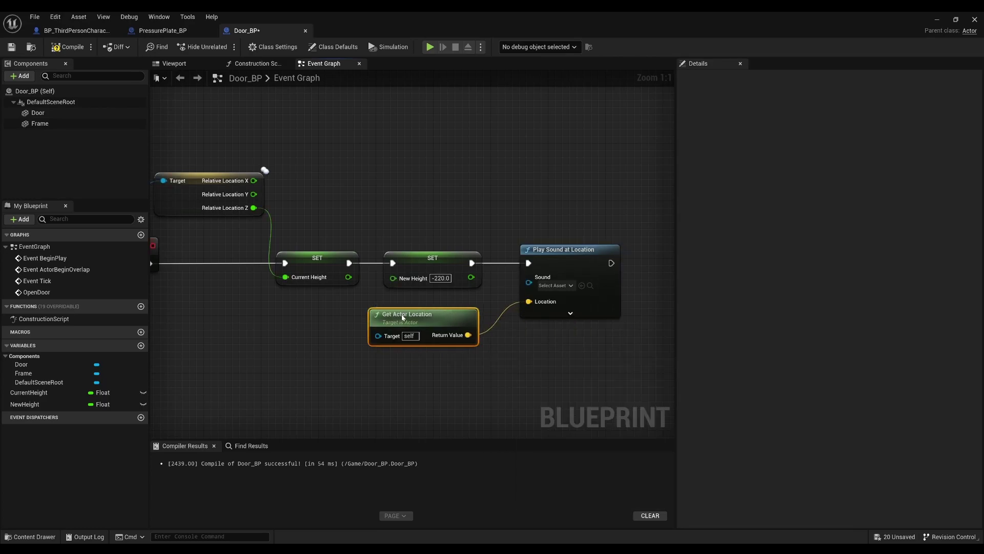
Assign a Dockable_Window sound to the Play Sound at Location node
click(562, 288)
text(dock)
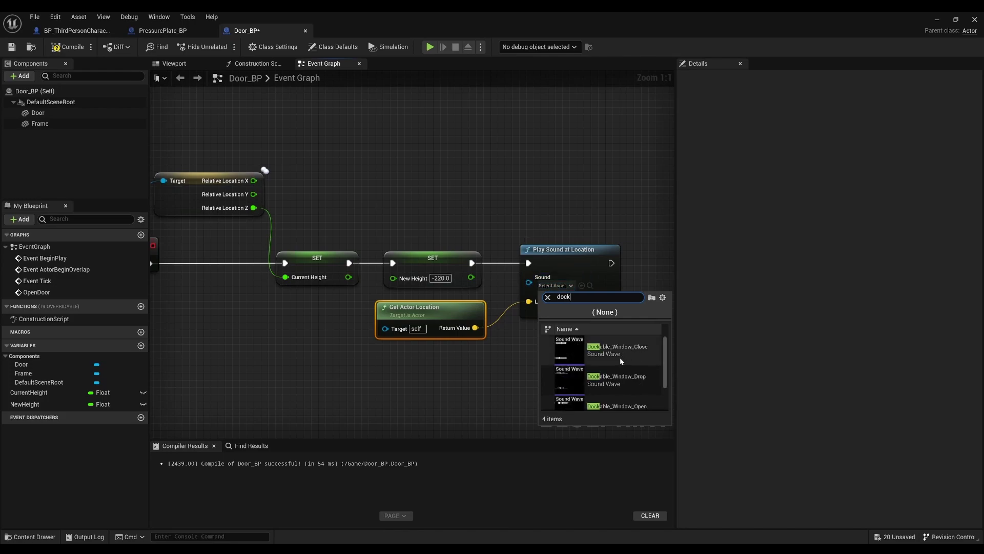
click(566, 352)
click(610, 346)
right_drag(599, 320, 437, 322)
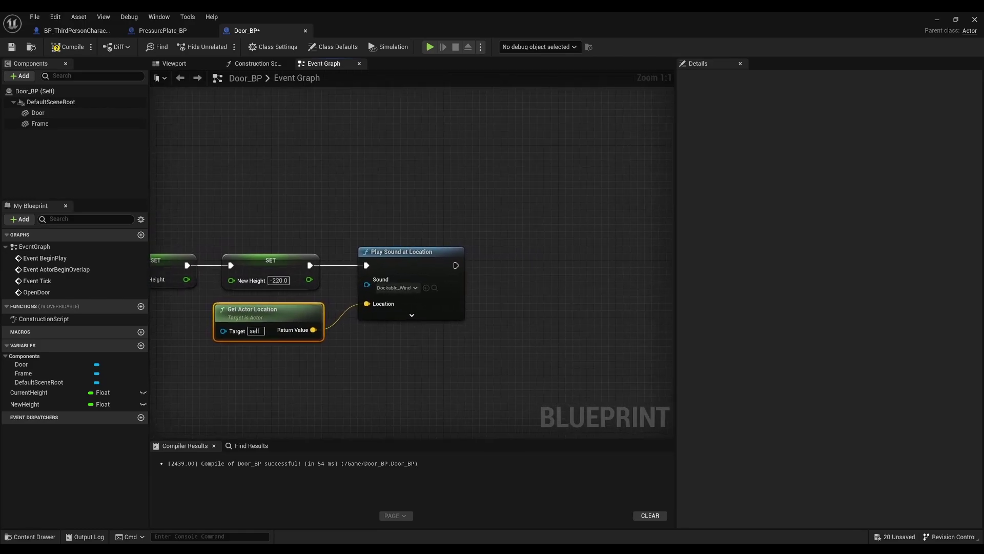
Add a default-named Timeline after the sound, wired into Play from Start
drag(456, 265, 540, 265)
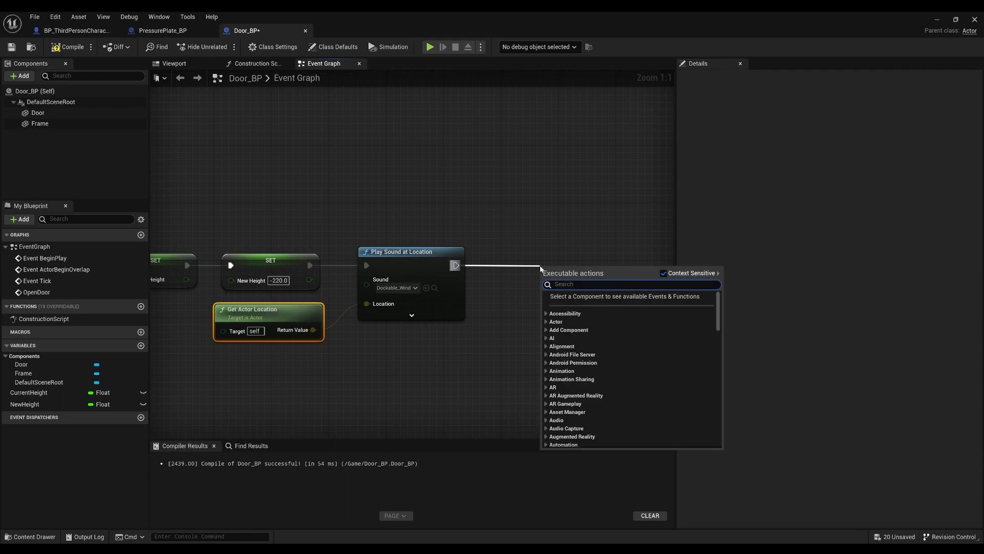
text(timeline)
key(Return)
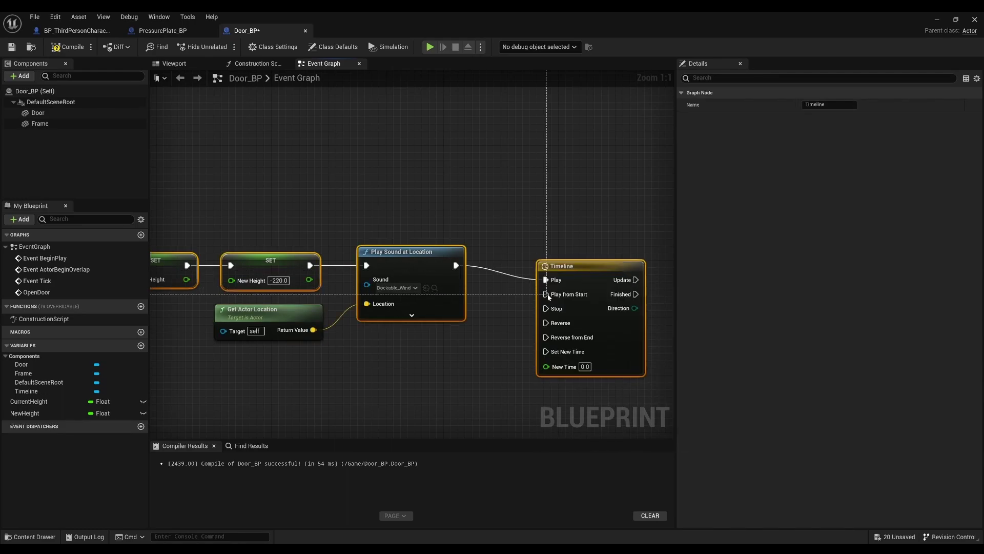
click(438, 235)
drag(455, 265, 555, 300)
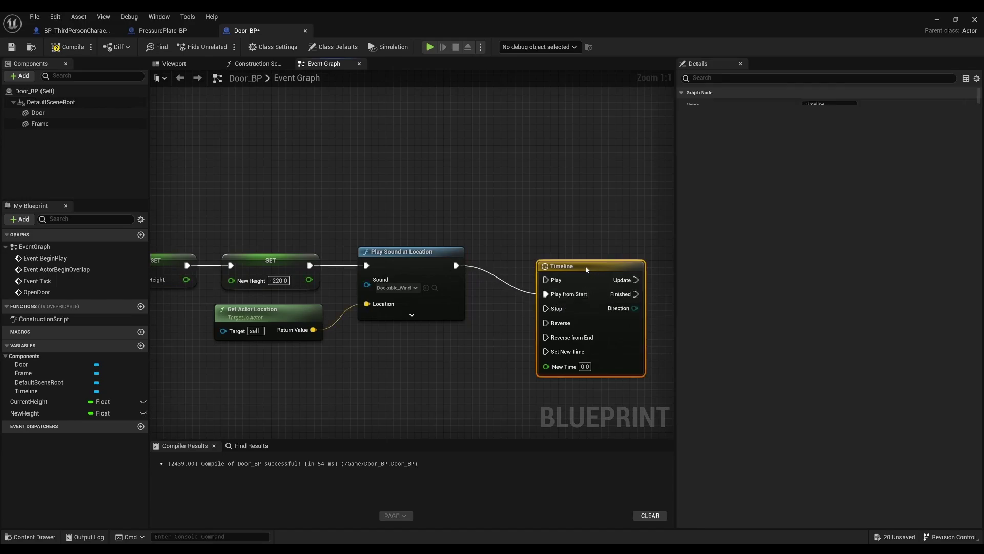
drag(585, 265, 574, 242)
In the Timeline, add a float track named alpha and set the length to 0.25
double_click(575, 246)
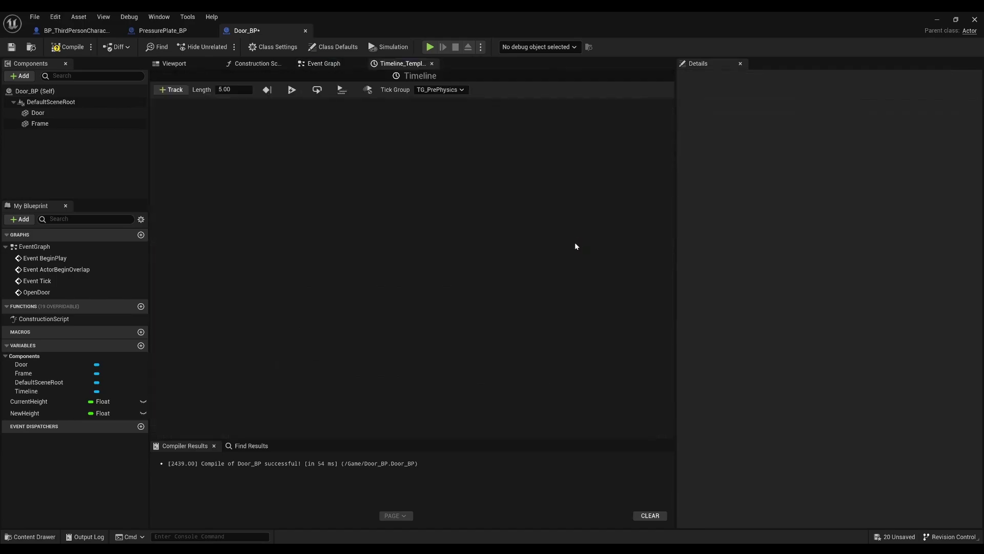
click(174, 90)
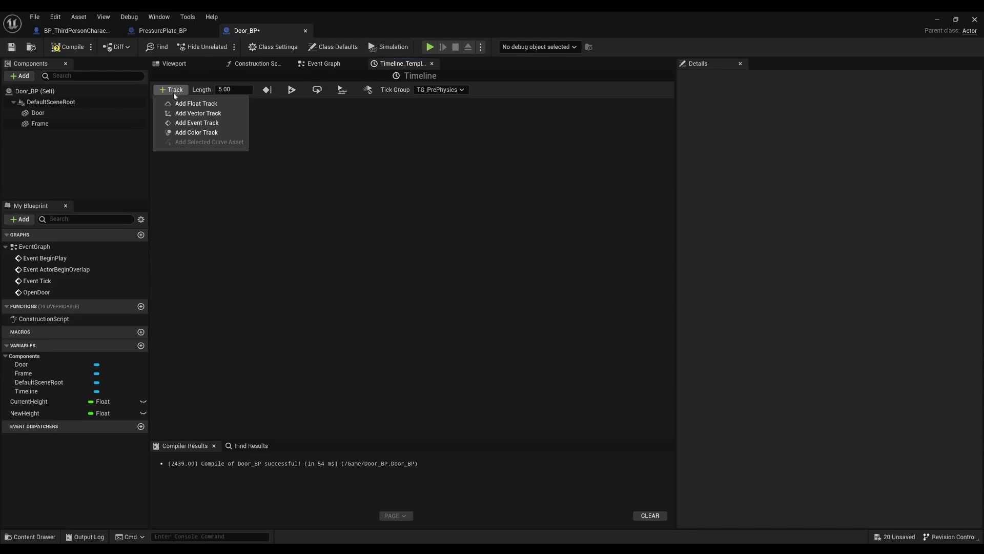
click(194, 103)
text(alpha)
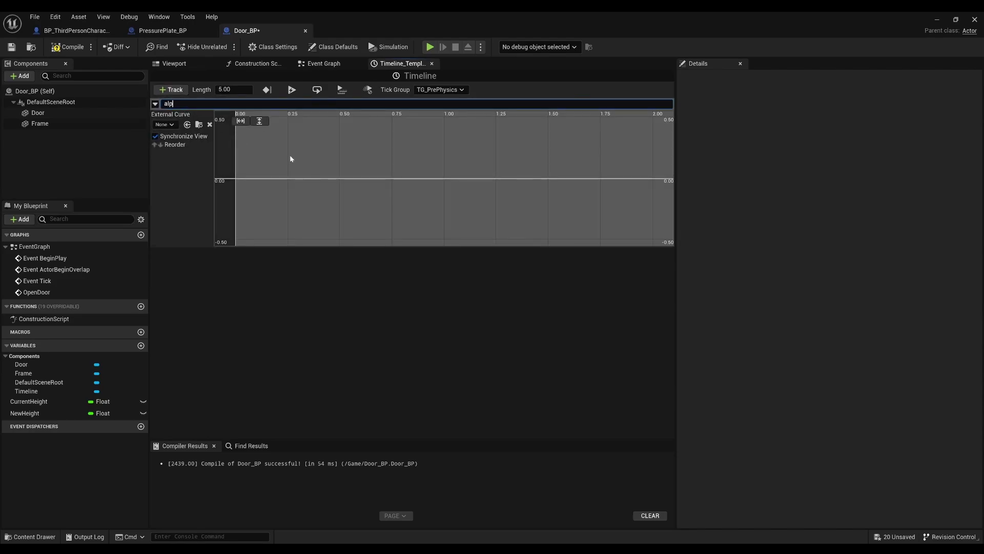
key(Return)
click(233, 89)
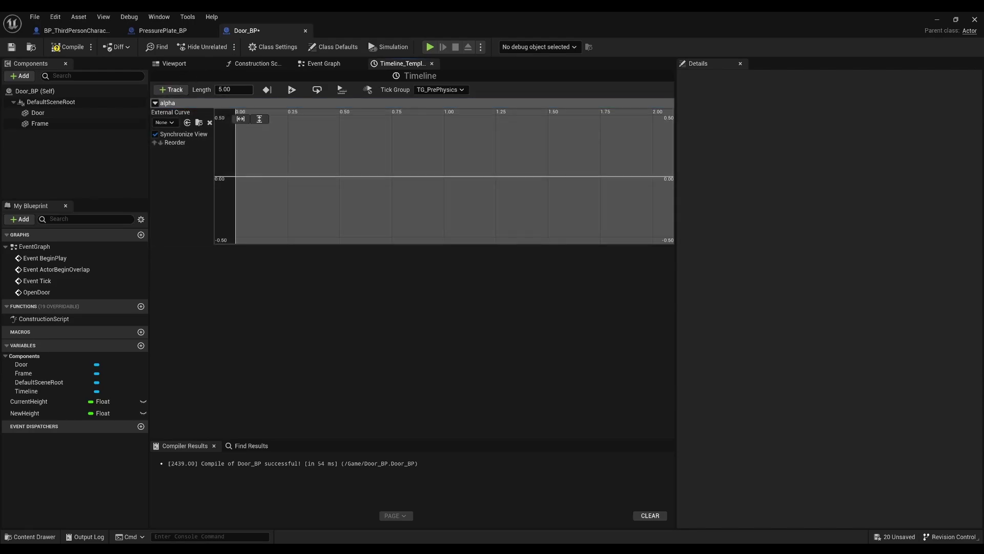
text(.25)
key(Return)
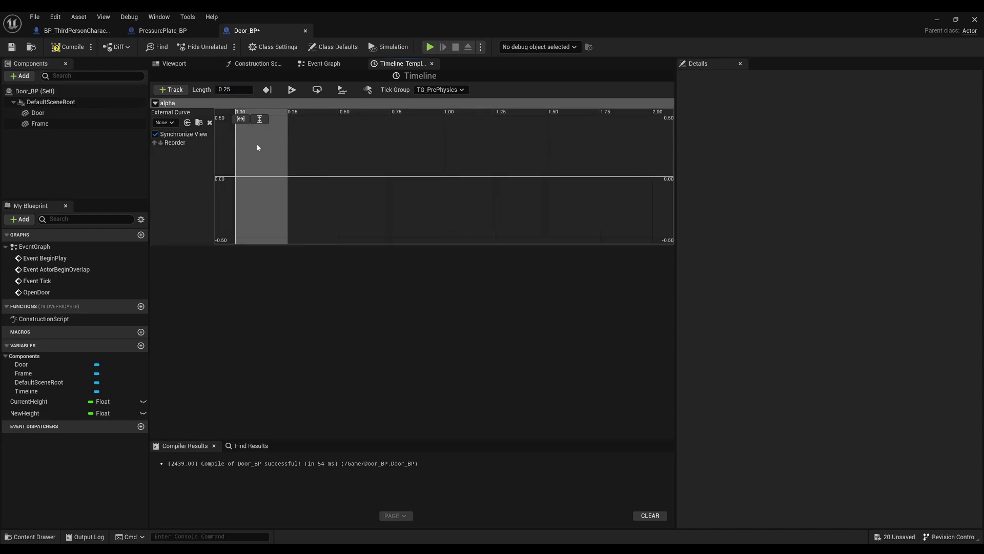
Add two keys to the alpha curve and give the first key value 0.0
right_click(249, 169)
click(275, 188)
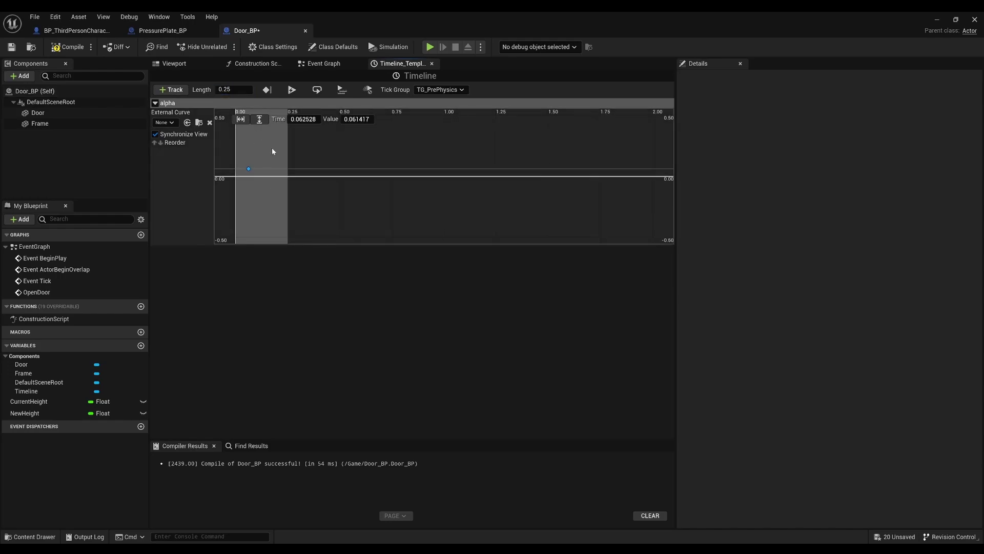
right_click(272, 149)
click(275, 167)
click(239, 129)
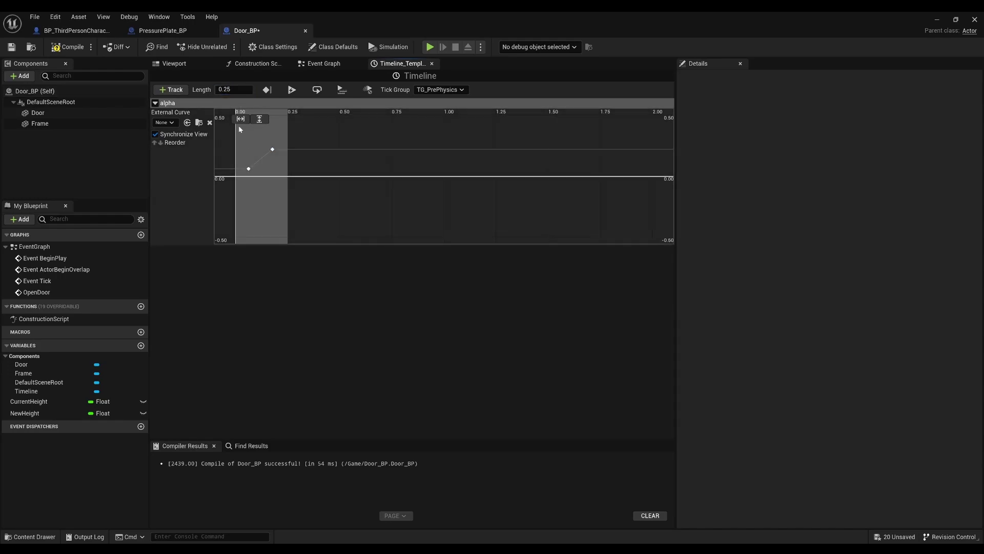
click(249, 169)
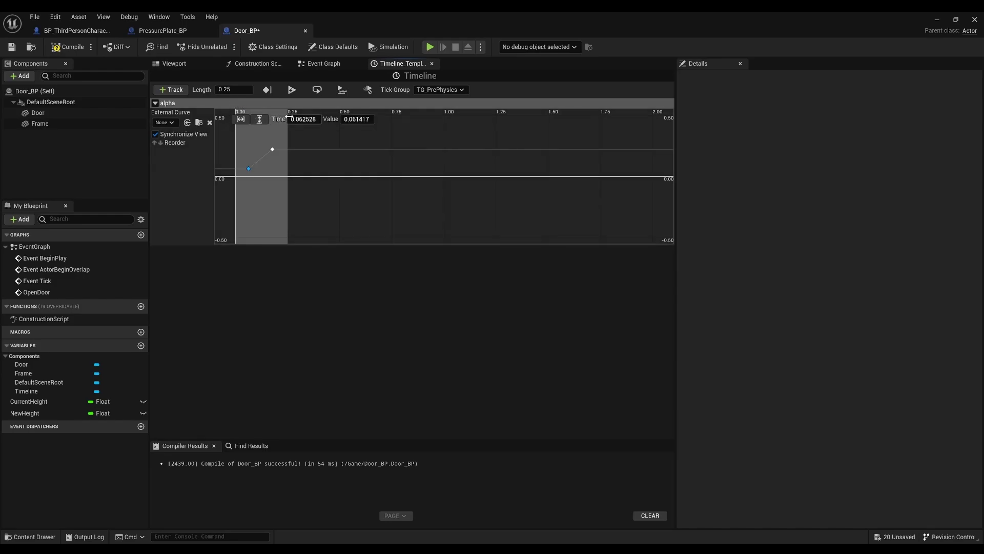
text(0)
key(Tab)
text(0.0)
key(Return)
Set the second key to time 0.25, value 1.0, and return to the Event Graph
click(304, 119)
text(.2)
key(Tab)
text(1.0)
key(Return)
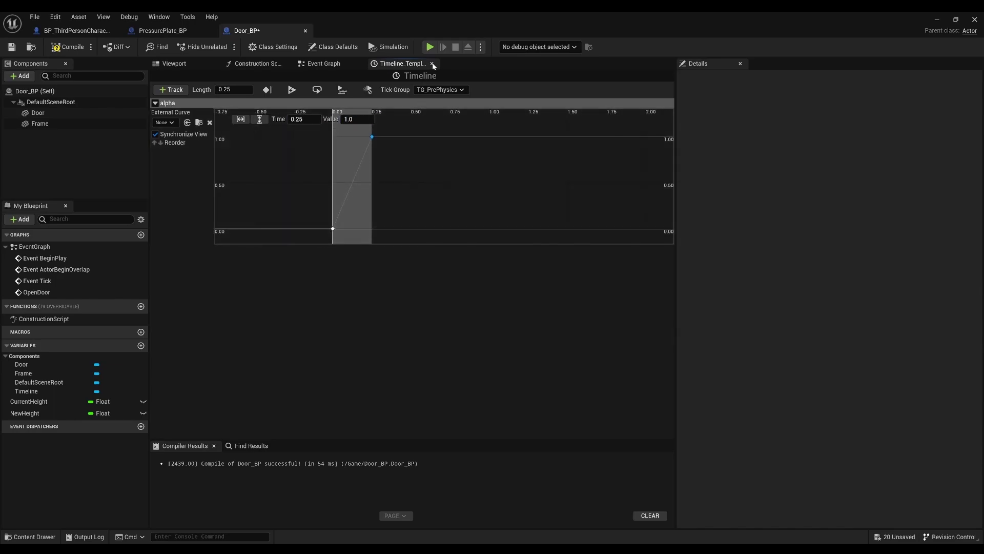
click(433, 64)
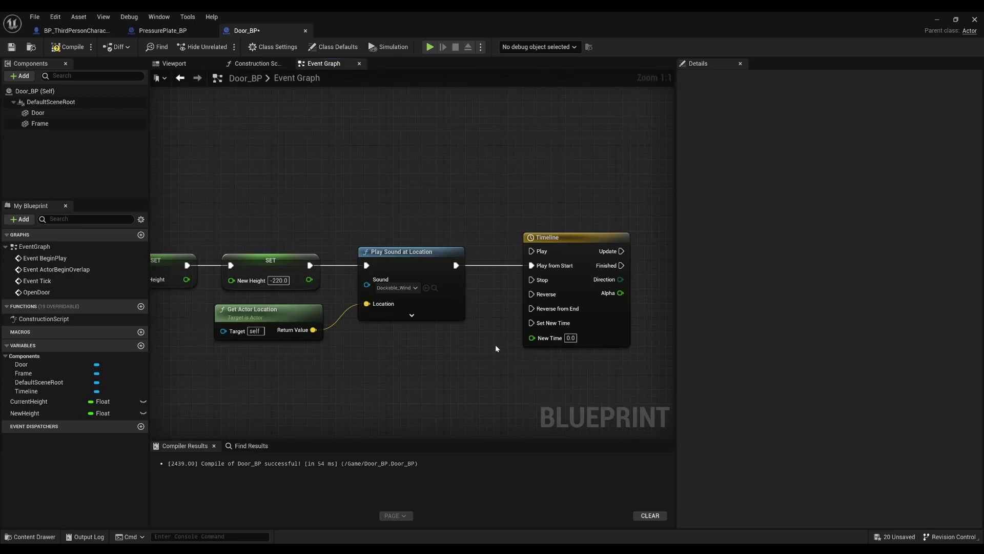
Add an Ease node driven by Timeline Alpha, with Current Height and New Height feeding A and B
right_drag(495, 348, 306, 334)
drag(431, 278, 521, 312)
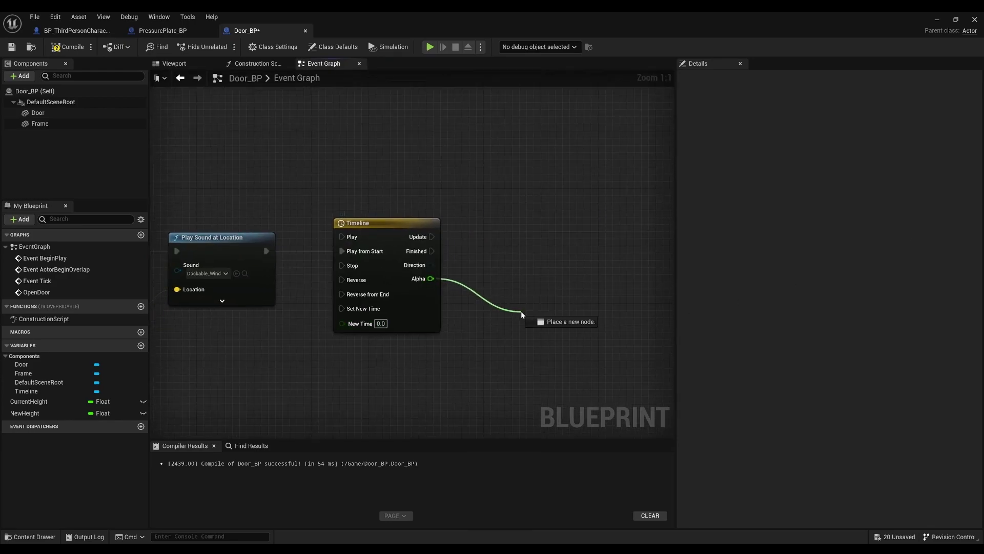
text(ease)
key(Return)
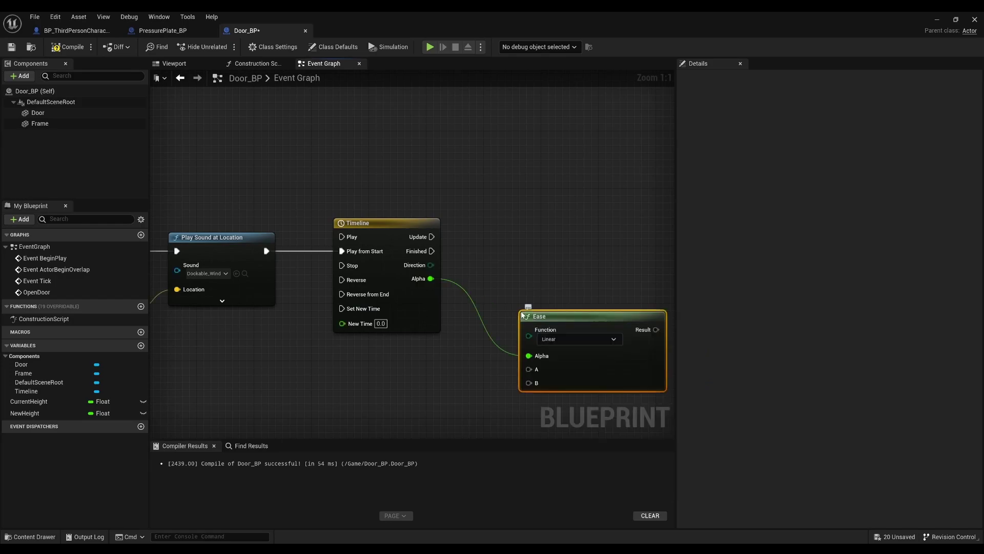
drag(31, 403, 533, 375)
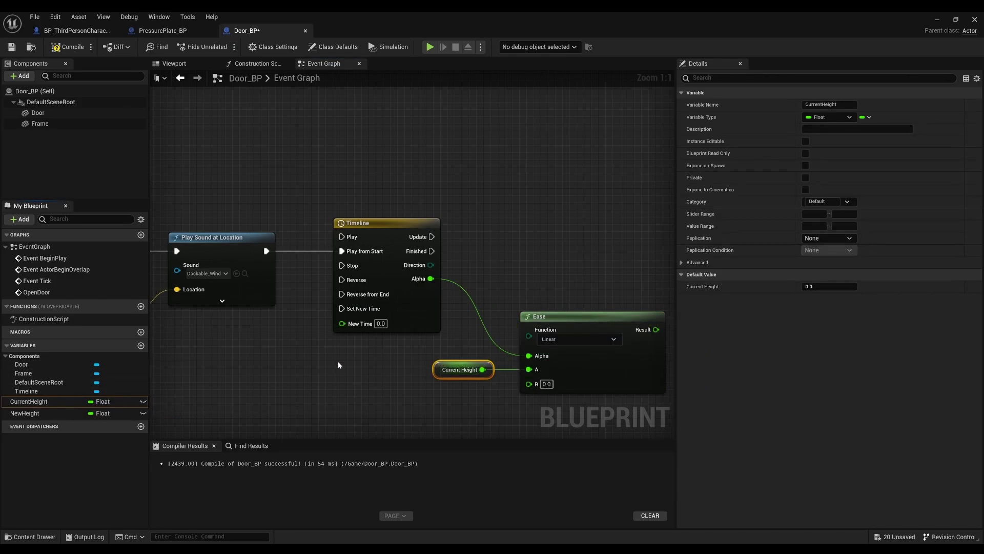
mouse_move(28, 413)
mouse_down()
mouse_move(520, 393)
mouse_move(531, 343)
mouse_up()
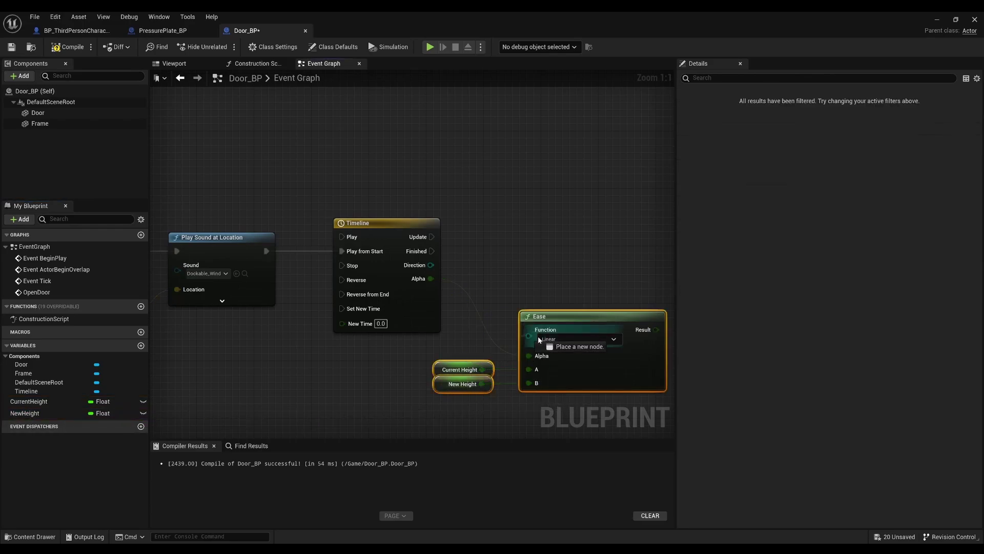
Tidy the height nodes and drag a Door component reference into the graph
drag(556, 318, 513, 308)
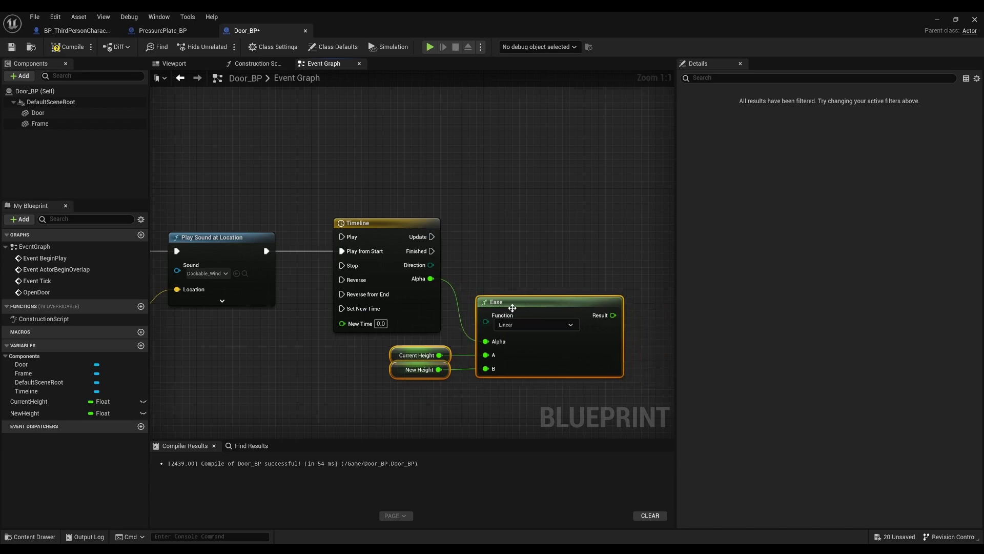
click(401, 370)
drag(401, 372, 402, 379)
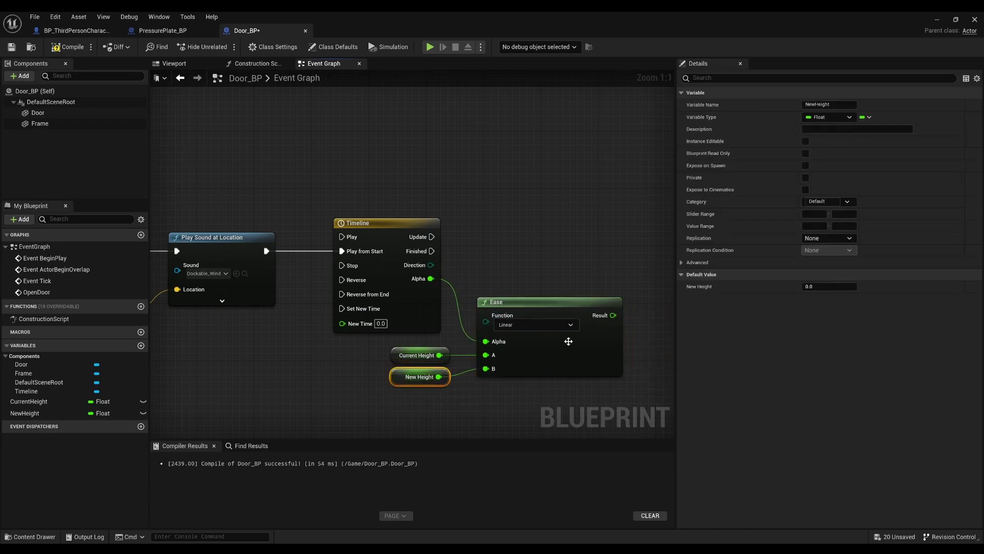
right_drag(569, 341, 537, 343)
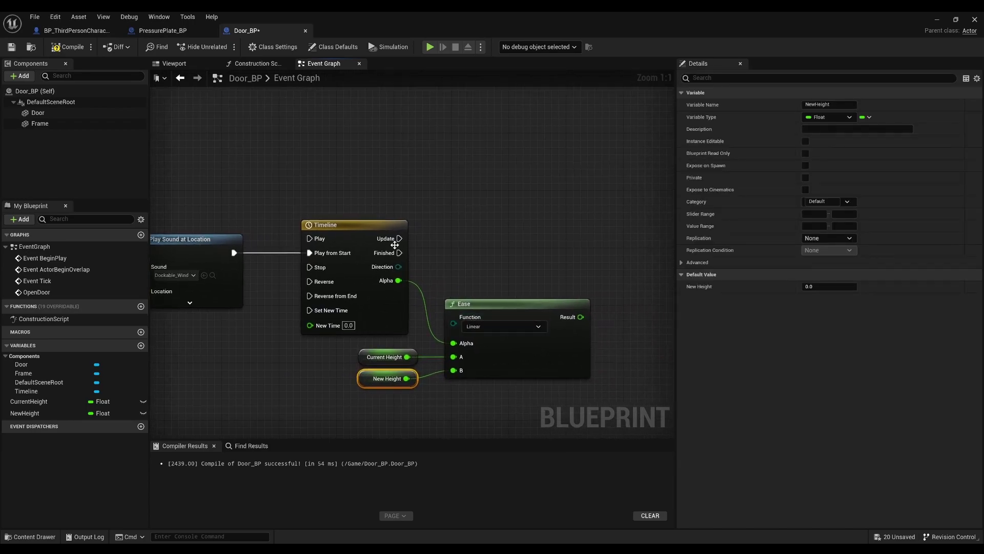
click(36, 115)
drag(37, 117, 450, 212)
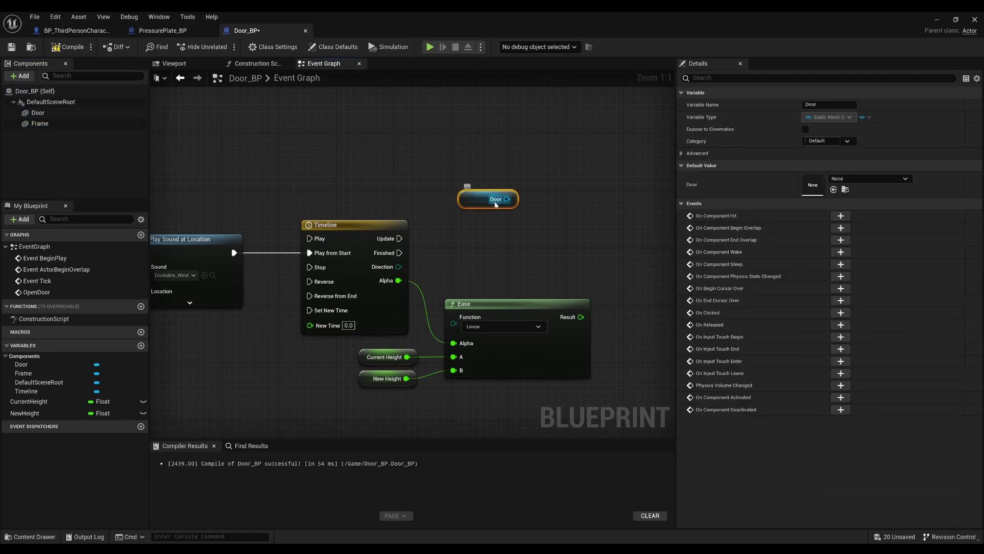
Add a Set Relative Location node on Door, executed by Timeline Update
drag(506, 199, 594, 211)
text(setrelativelo)
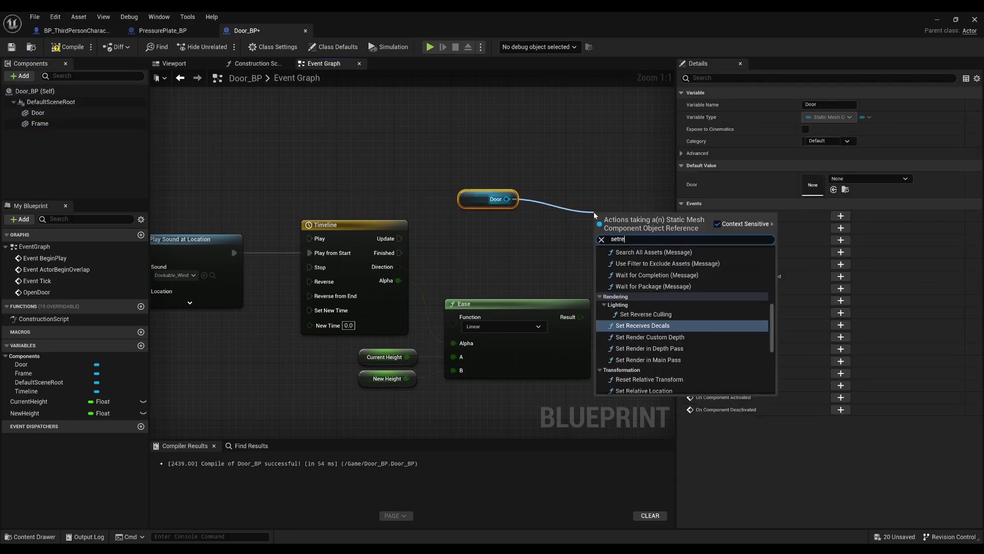
key(Return)
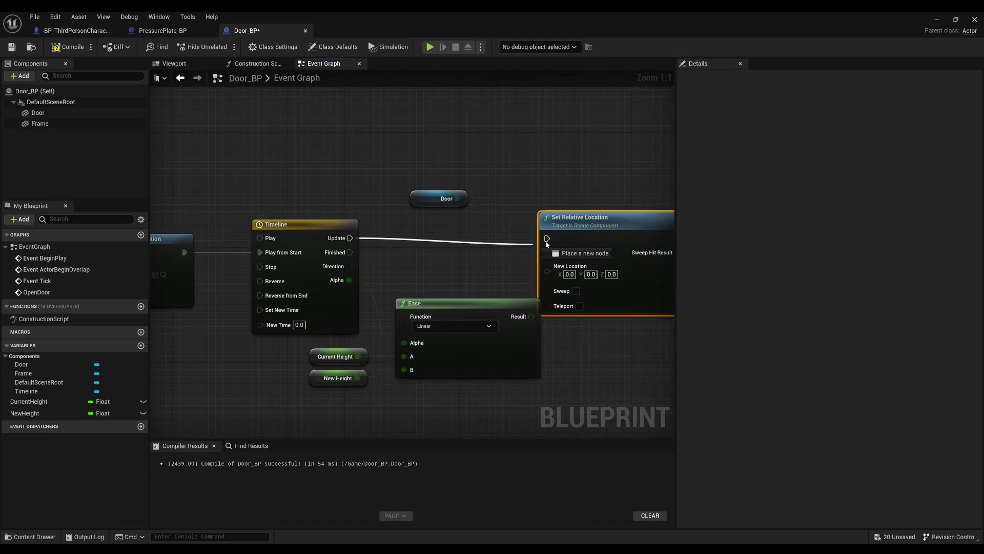
drag(343, 238, 547, 238)
drag(547, 274, 576, 274)
Split the New Location pin and wire the Ease Result into its Z
right_click(576, 274)
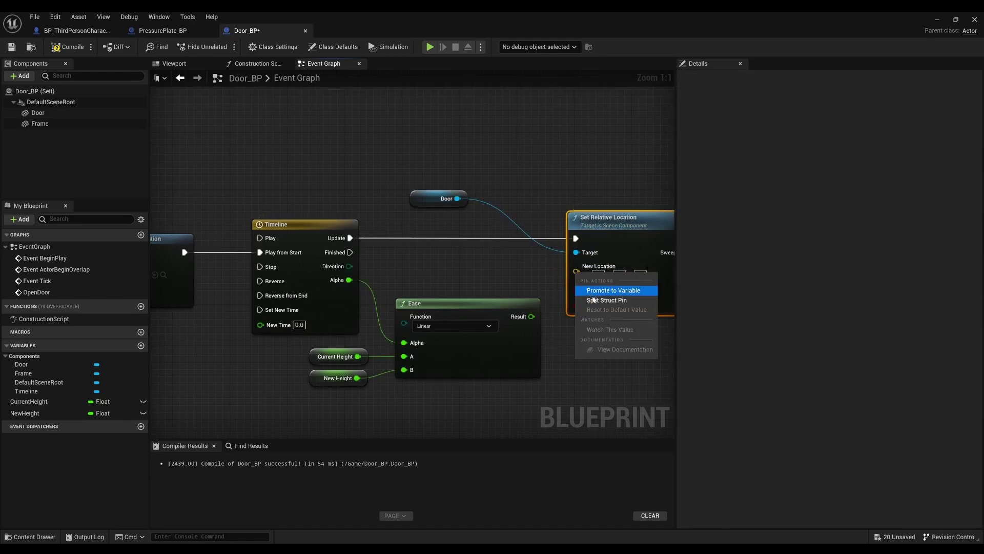
click(594, 300)
right_drag(587, 299, 540, 296)
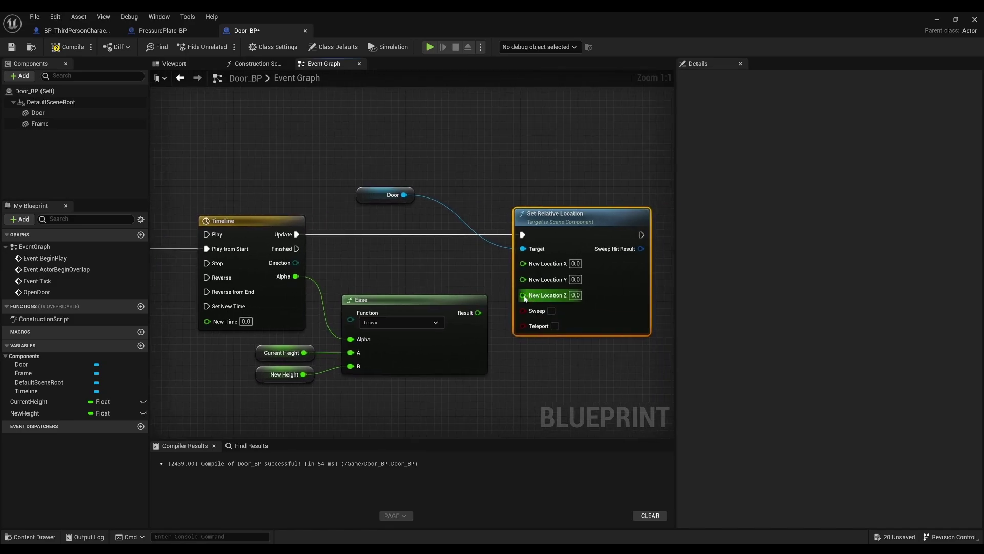
drag(523, 295, 478, 313)
drag(360, 191, 444, 273)
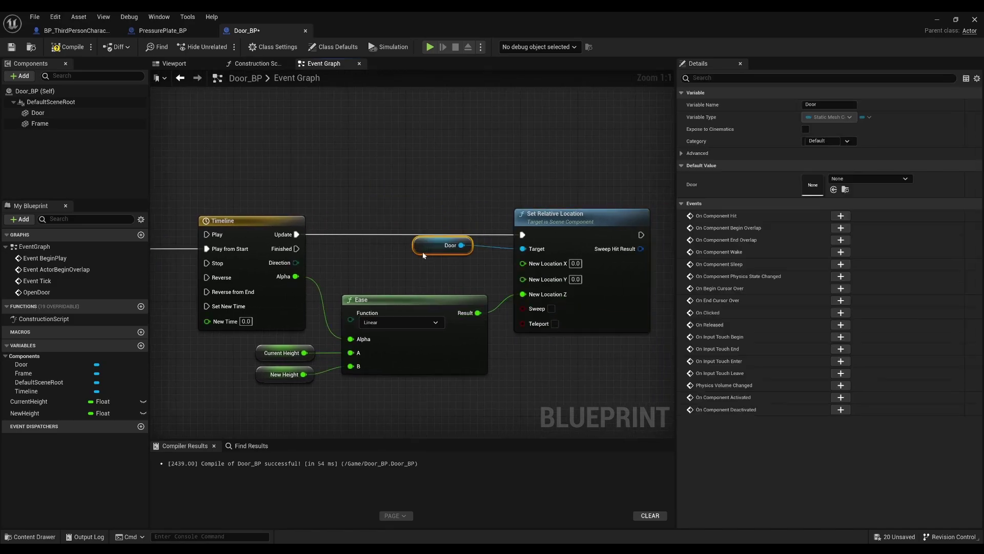
click(536, 357)
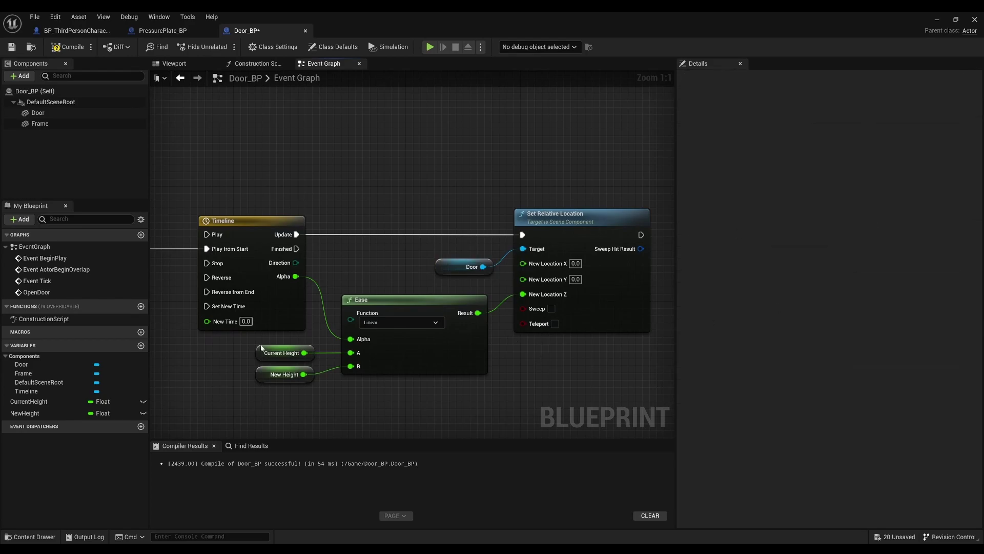
scroll(420, 264, down, 4)
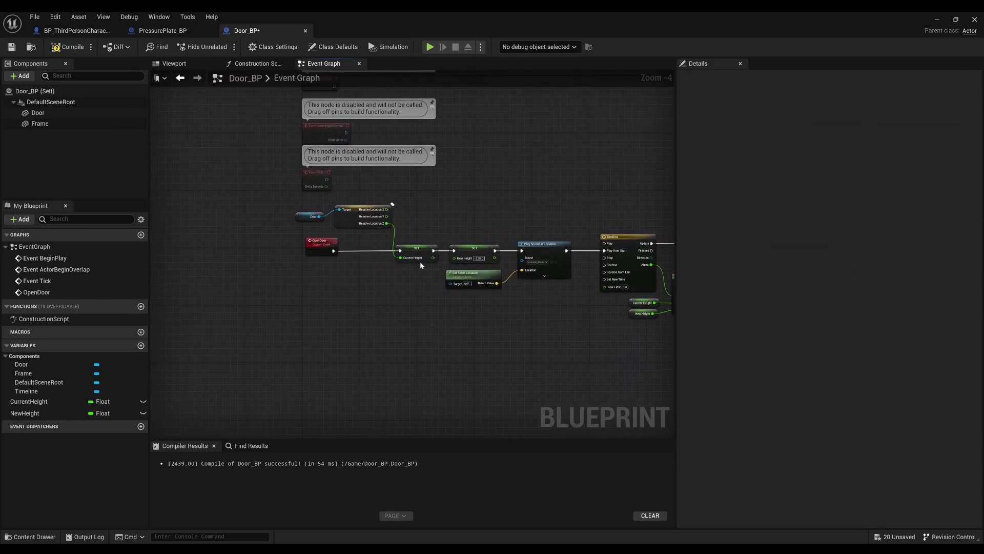
Add a custom event named CloseDoor below the OpenDoor chain
scroll(331, 260, up, 2)
scroll(300, 262, up, 2)
right_drag(282, 343, 279, 318)
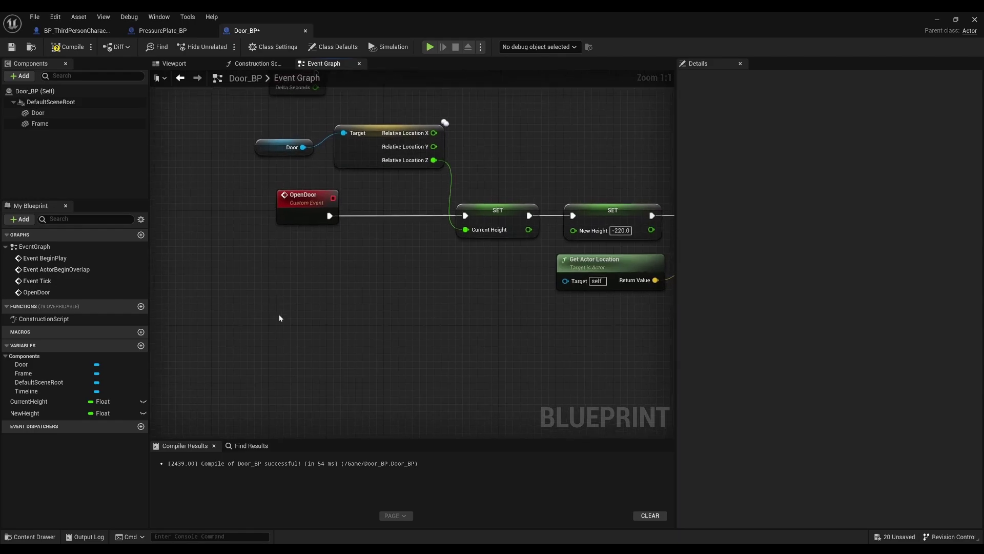
right_click(268, 308)
text(custom event)
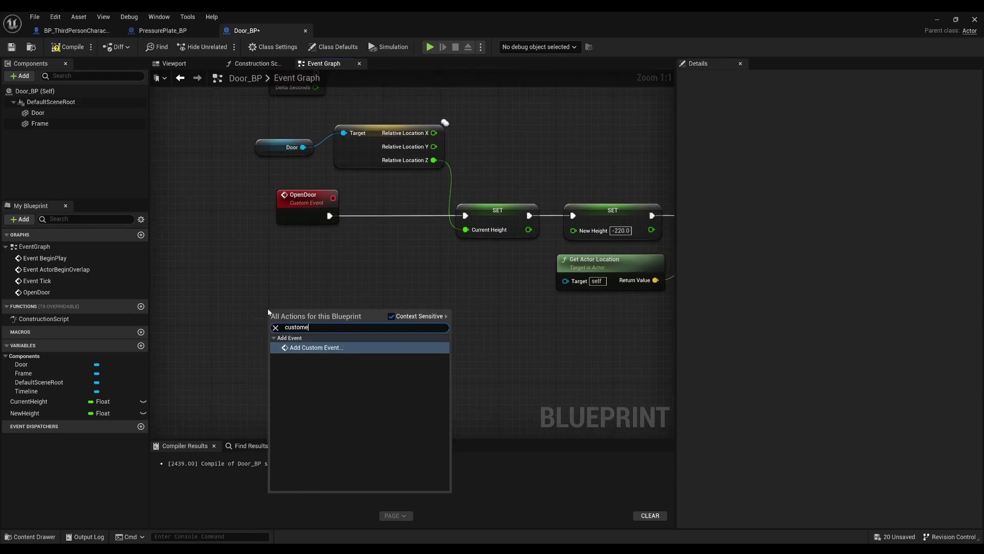
key(Return)
text(CloseD)
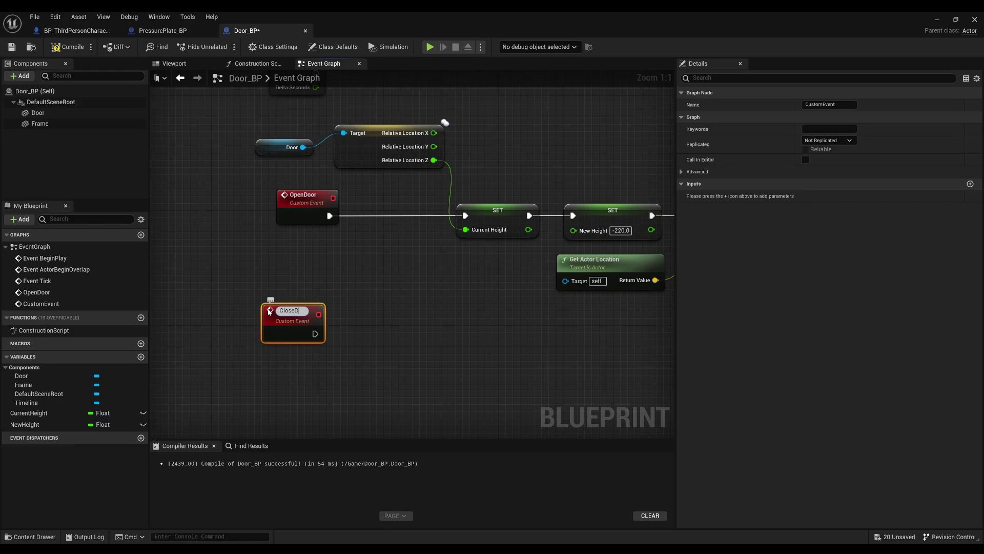
text(oor)
key(Return)
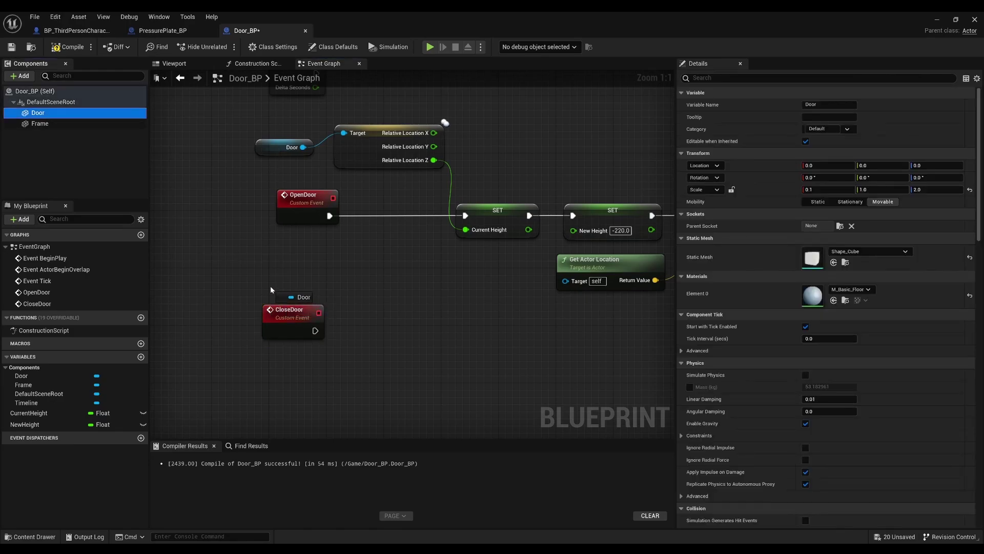
Get Door's Relative Location, split it, and feed its Z into a SET Current Height node
mouse_move(38, 112)
mouse_down()
mouse_move(270, 285)
mouse_move(344, 292)
mouse_up()
text(getre)
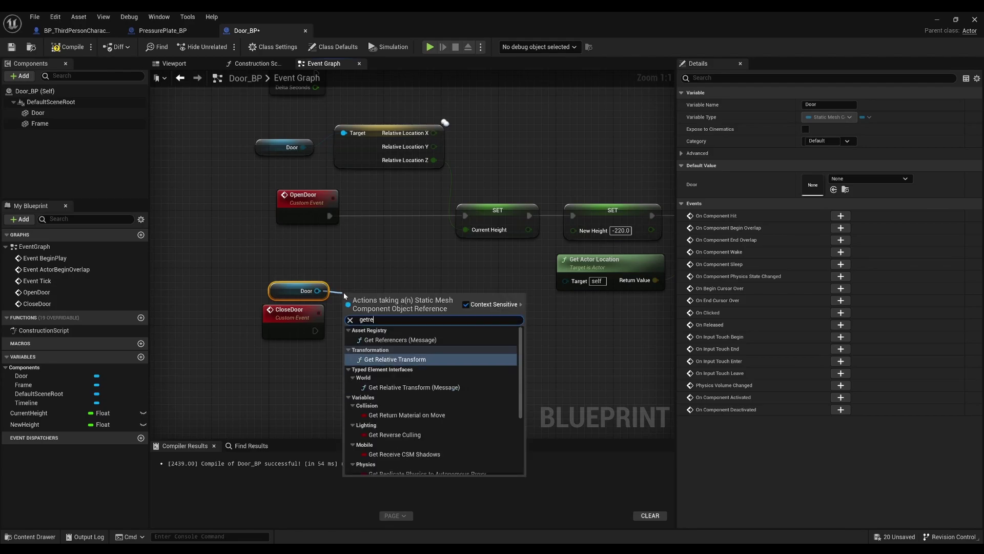
text(lativeloc)
key(Return)
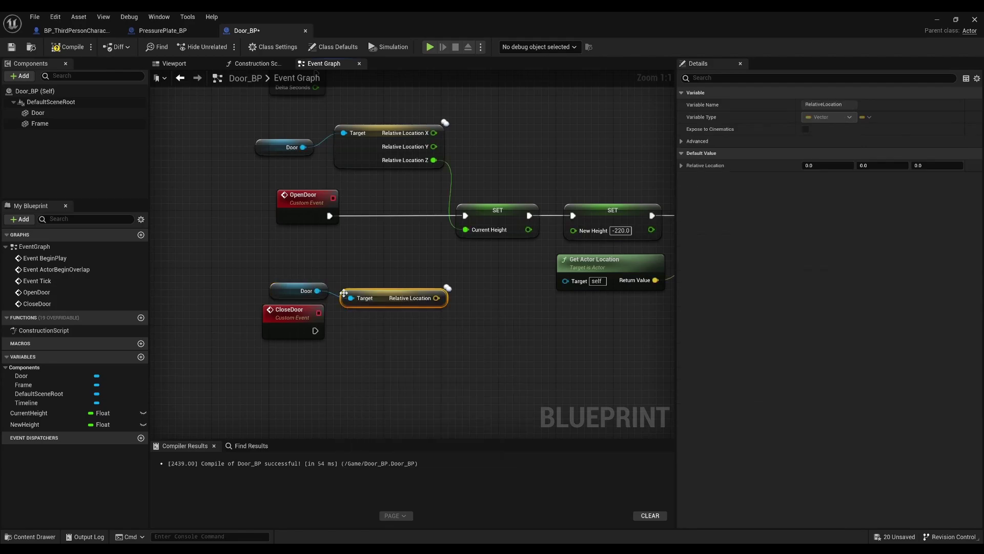
drag(383, 297, 399, 292)
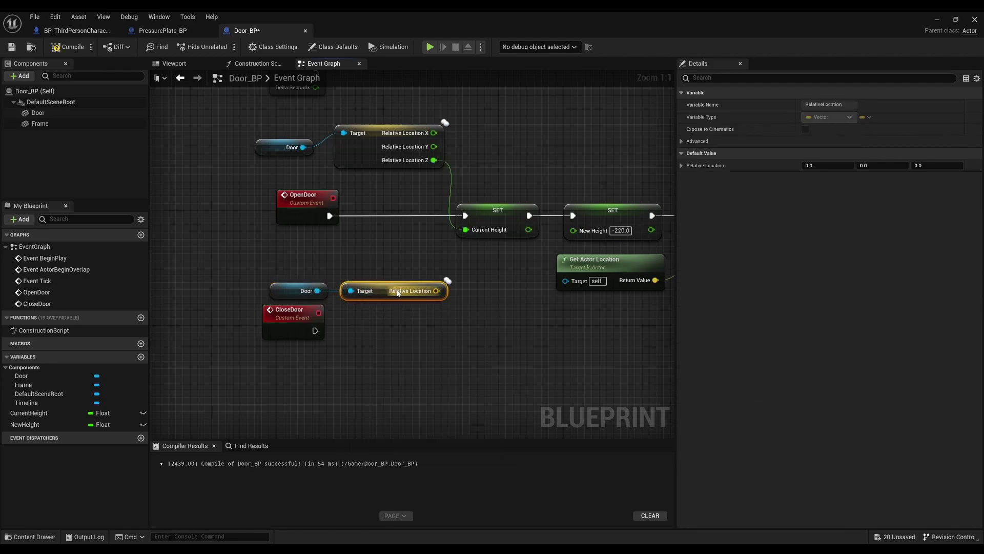
right_click(432, 293)
click(446, 318)
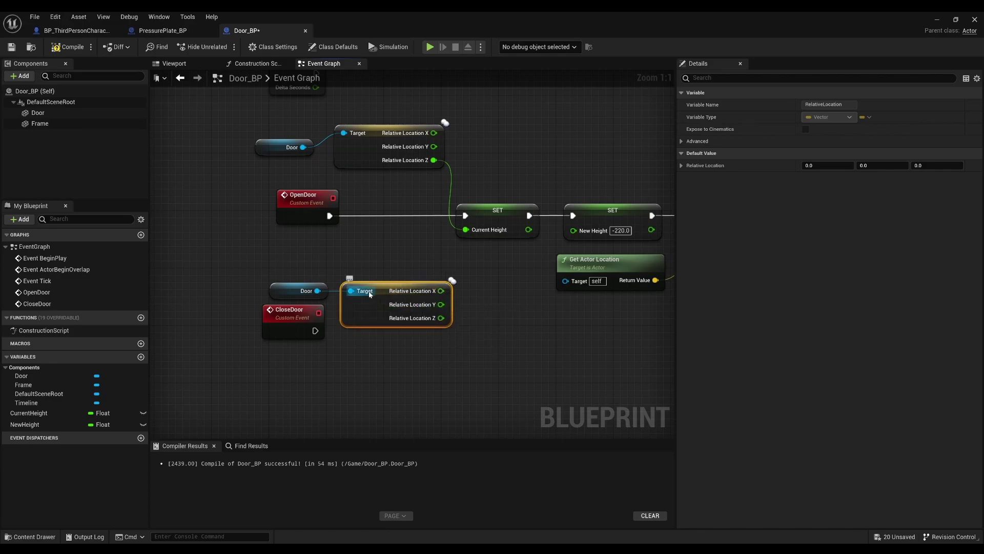
drag(366, 306, 367, 292)
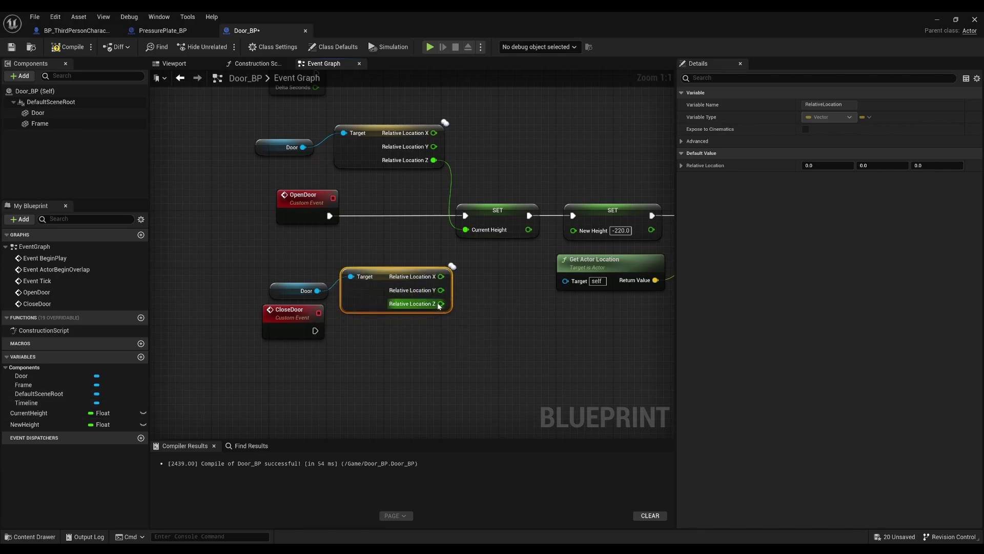
drag(440, 304, 463, 334)
text(set curr)
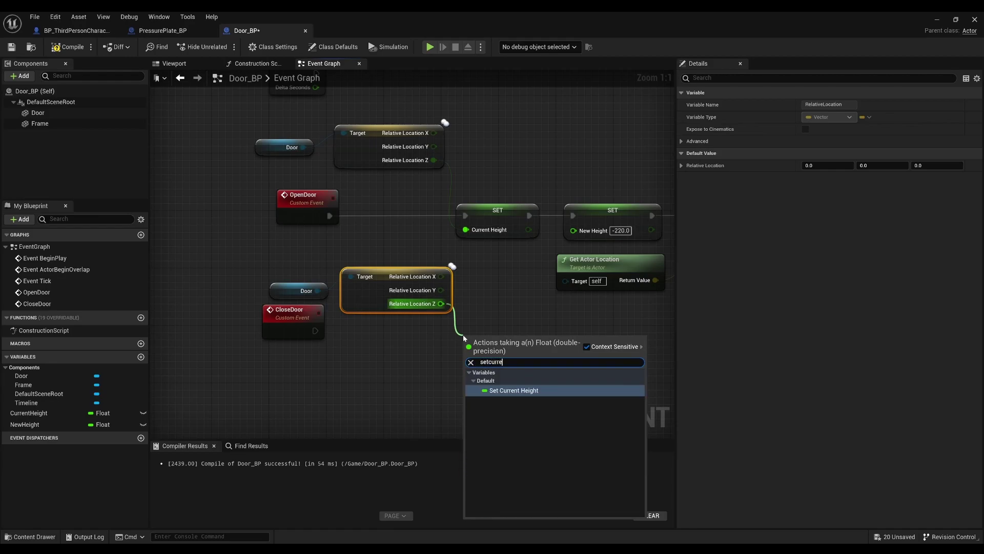
key(Return)
Run SET Current Height from CloseDoor, then SET New Height to 0.0 leading into Play Sound
mouse_move(315, 331)
mouse_down()
mouse_move(472, 344)
mouse_move(495, 327)
mouse_up()
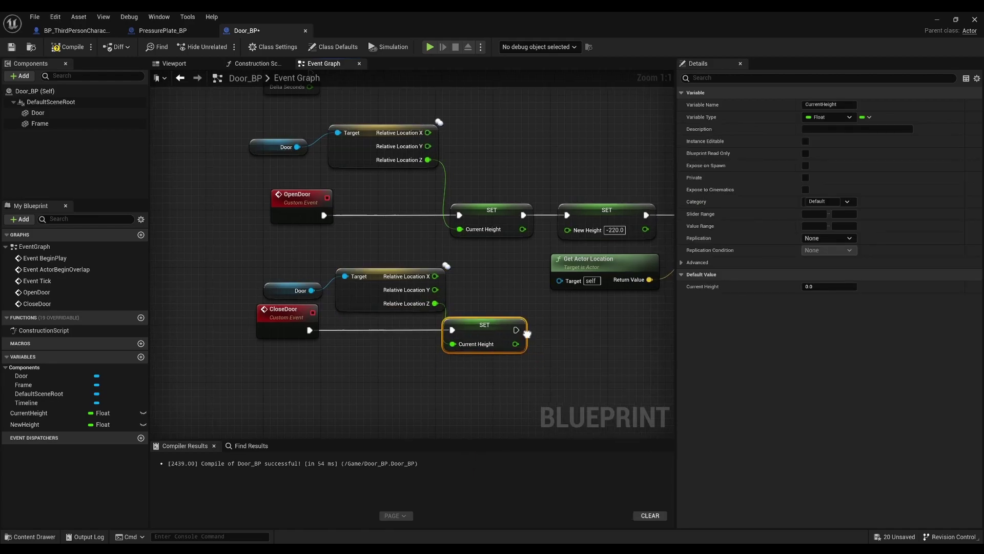
right_drag(495, 327, 355, 320)
drag(25, 424, 435, 316)
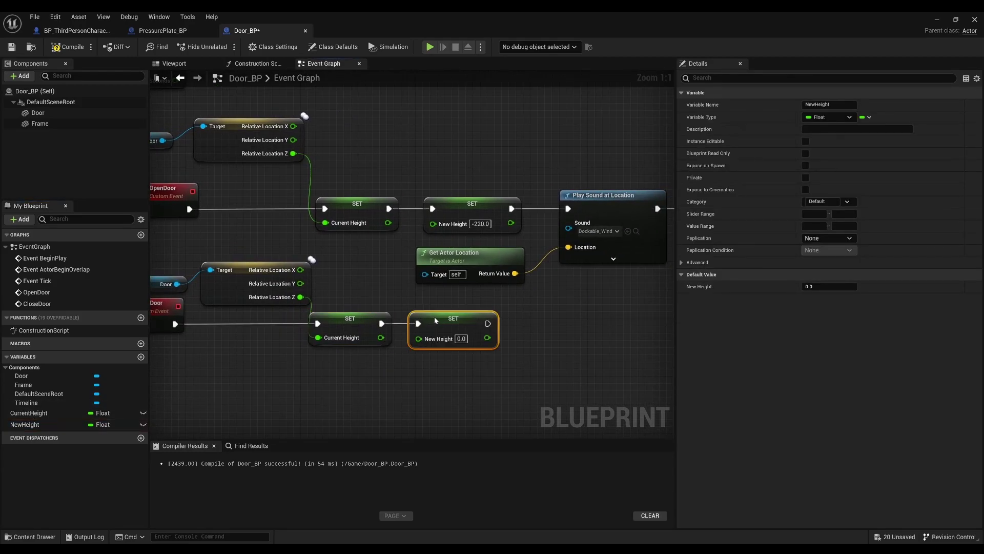
right_drag(504, 345, 448, 351)
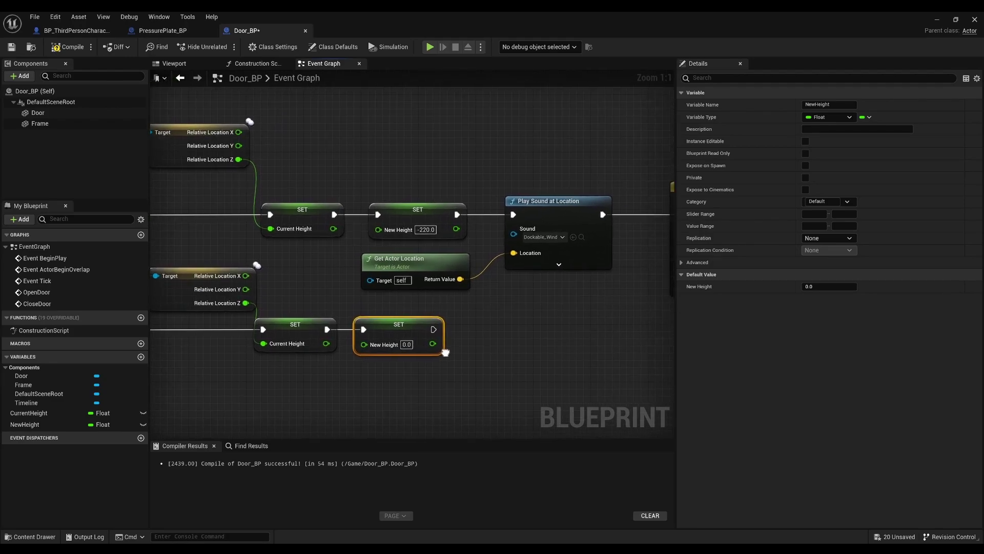
mouse_move(436, 329)
mouse_down()
mouse_move(500, 262)
mouse_move(503, 215)
mouse_up()
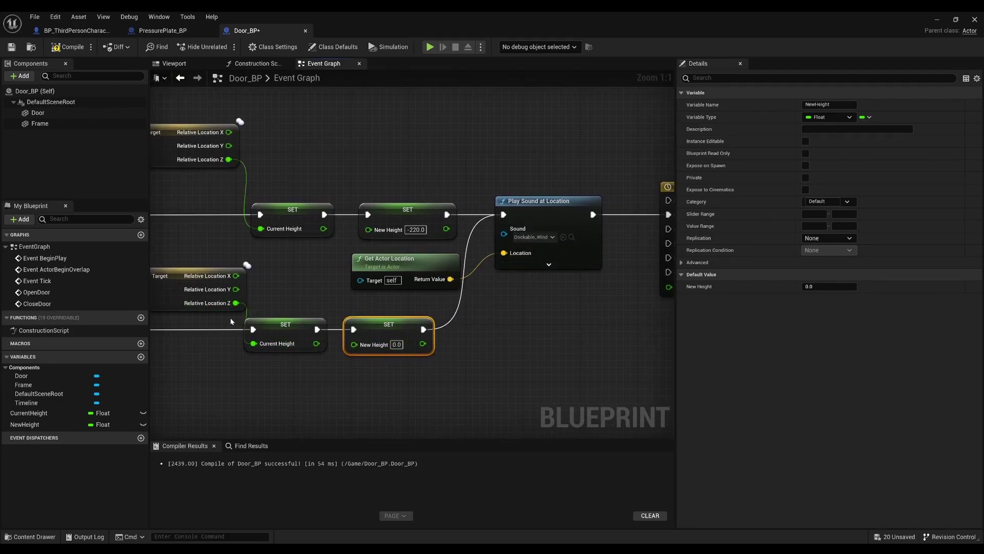
right_drag(491, 344, 322, 343)
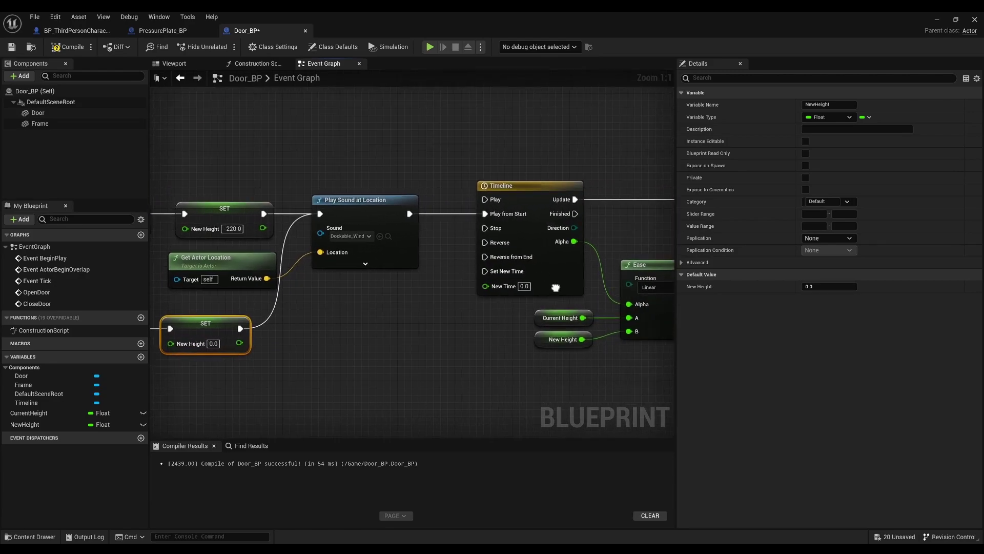
scroll(461, 261, down, 5)
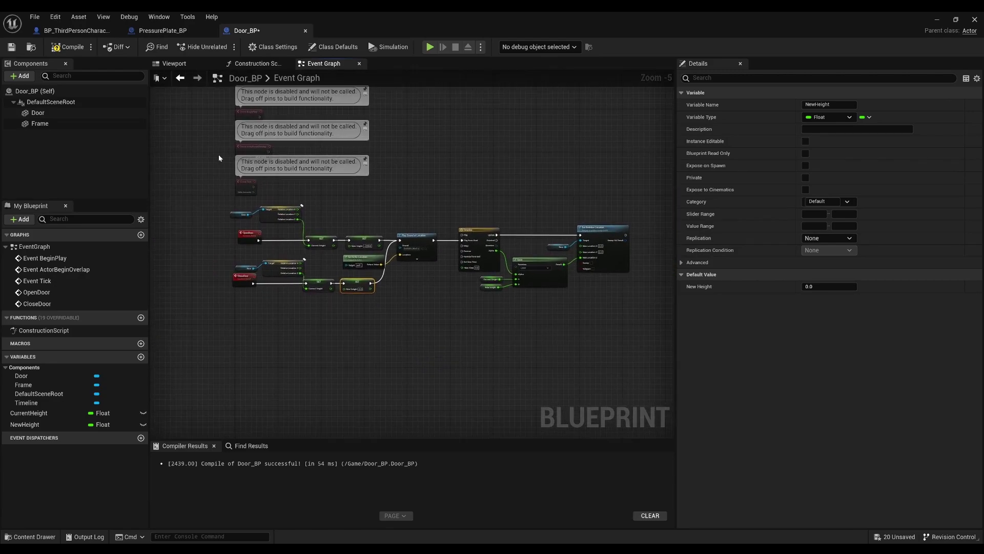
Compile Door_BP and switch over to the PressurePlate_BP graph
click(68, 46)
click(163, 32)
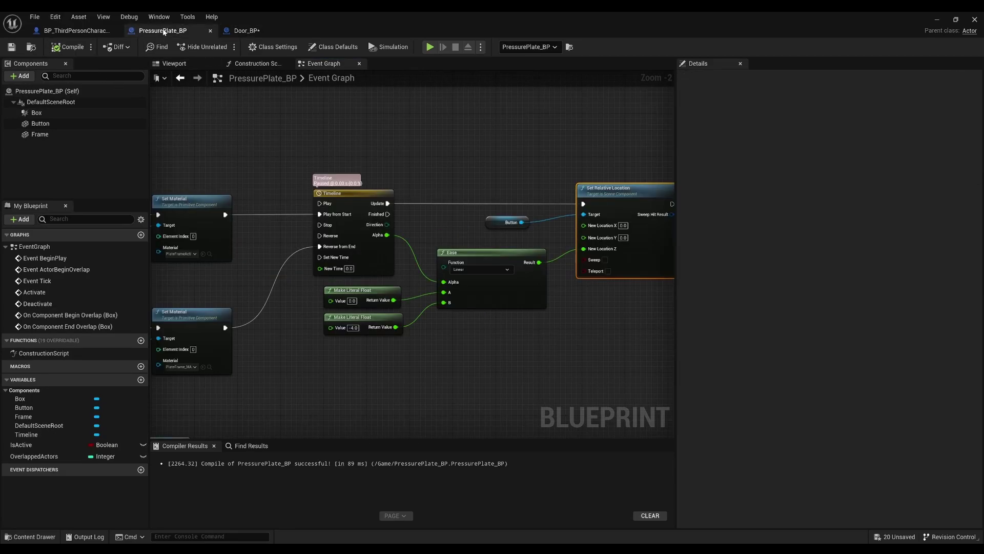
scroll(418, 202, down, 2)
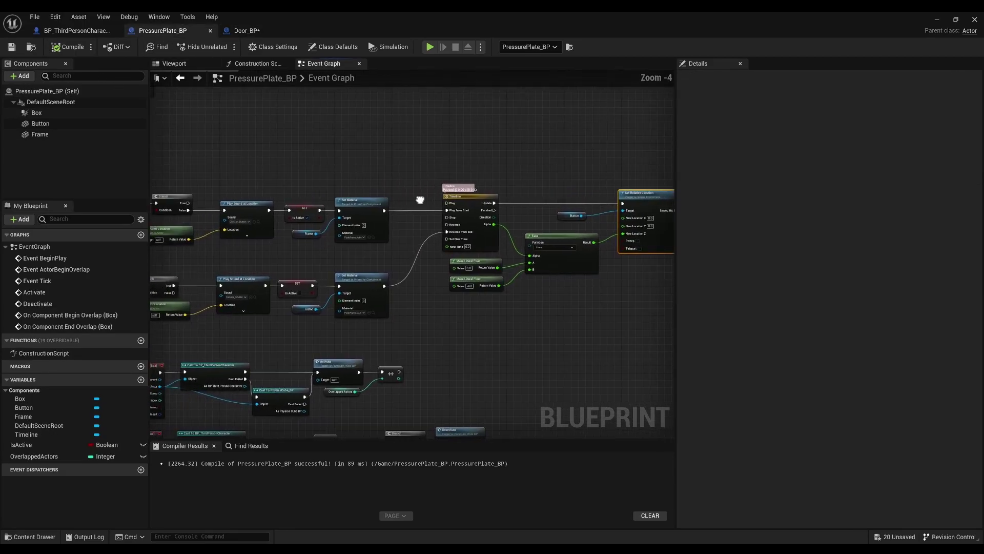
right_drag(417, 201, 483, 200)
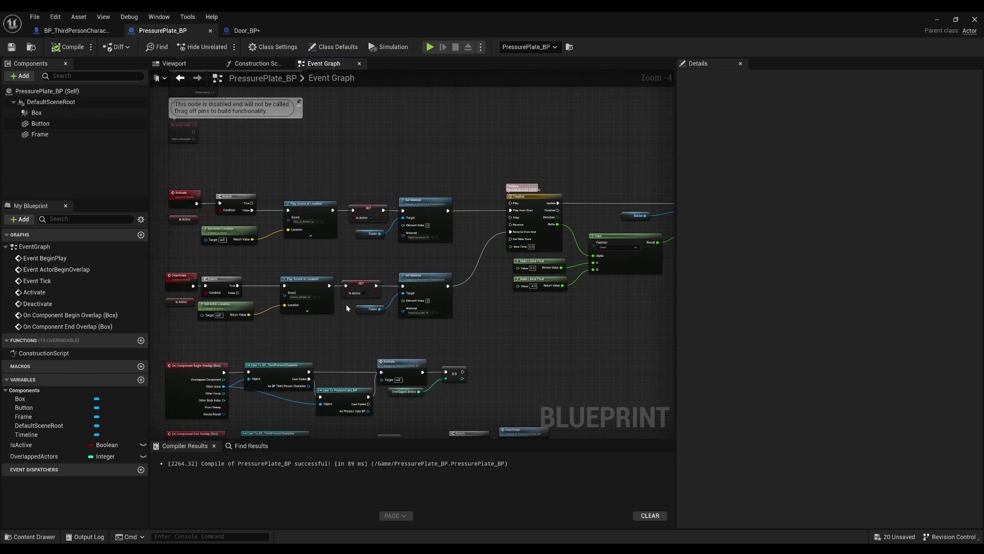
right_drag(396, 289, 448, 292)
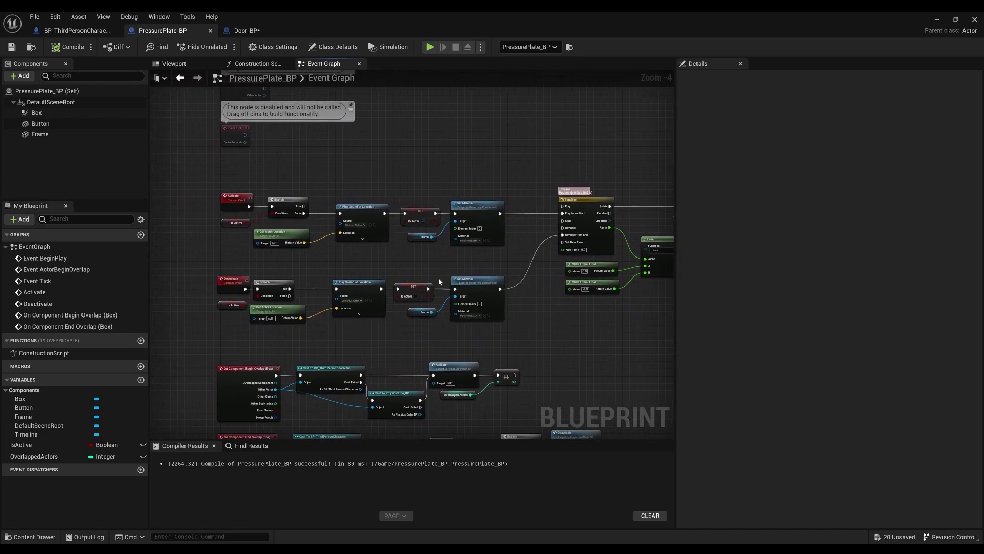
Create an instance-editable LinkedDoor variable of type Door BP and compile PressurePlate_BP
click(141, 379)
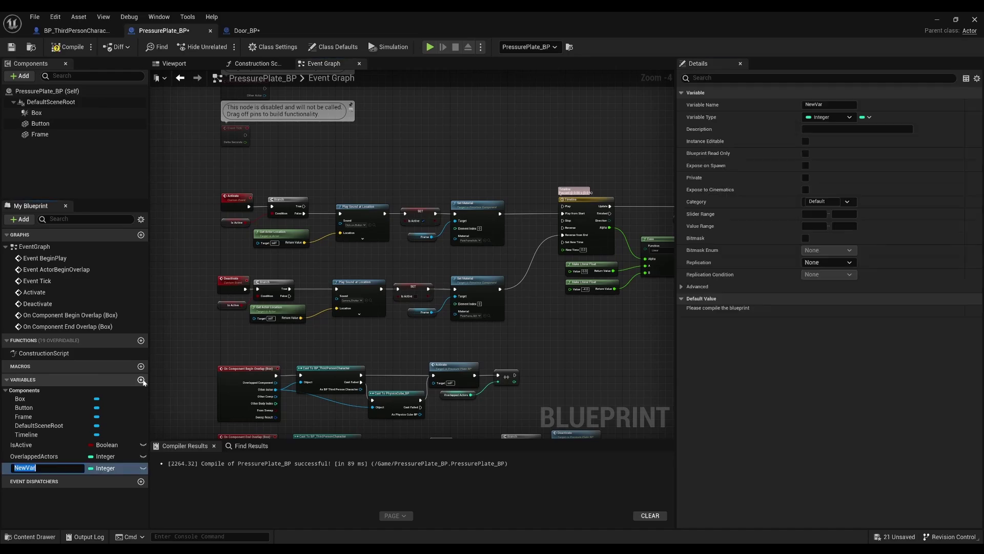
text(LinkedDoor)
key(Return)
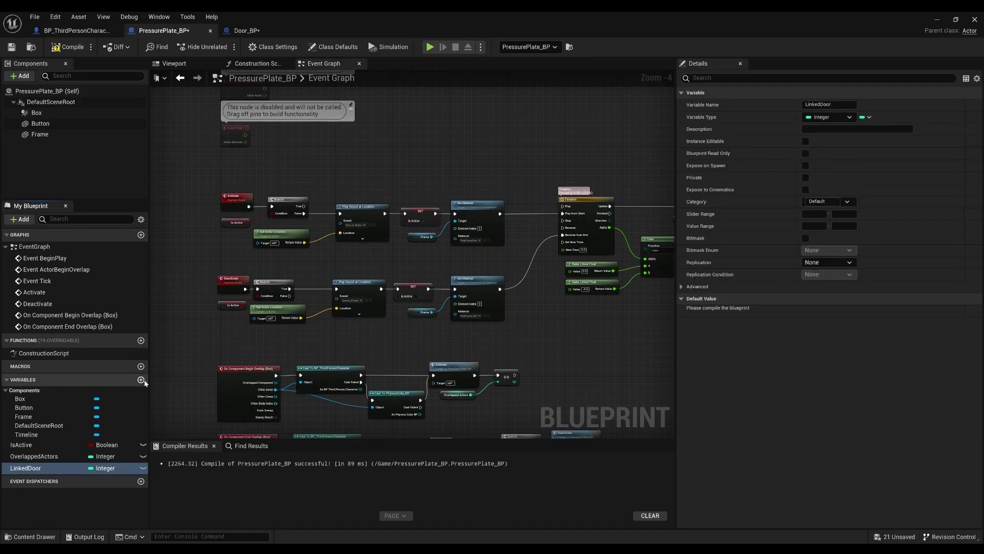
click(103, 469)
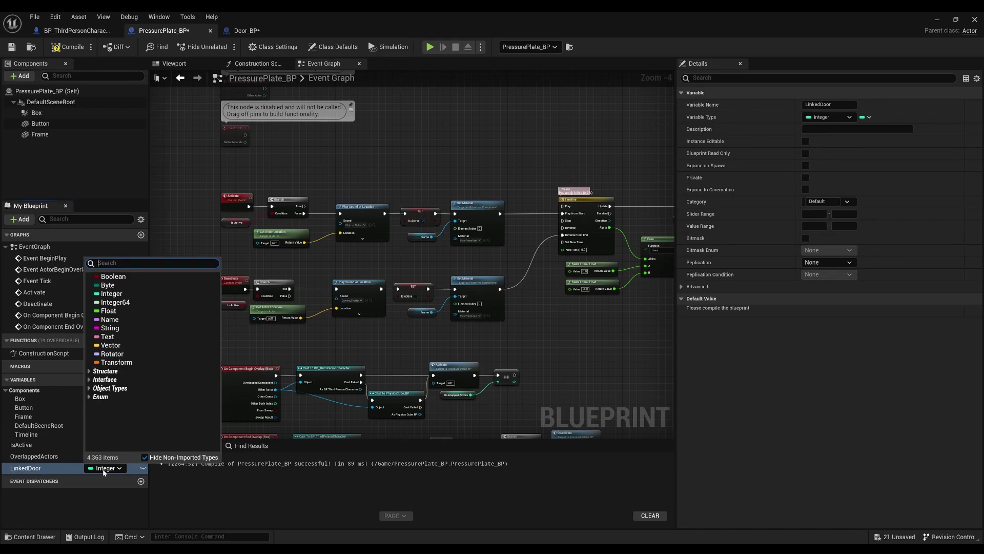
text(door)
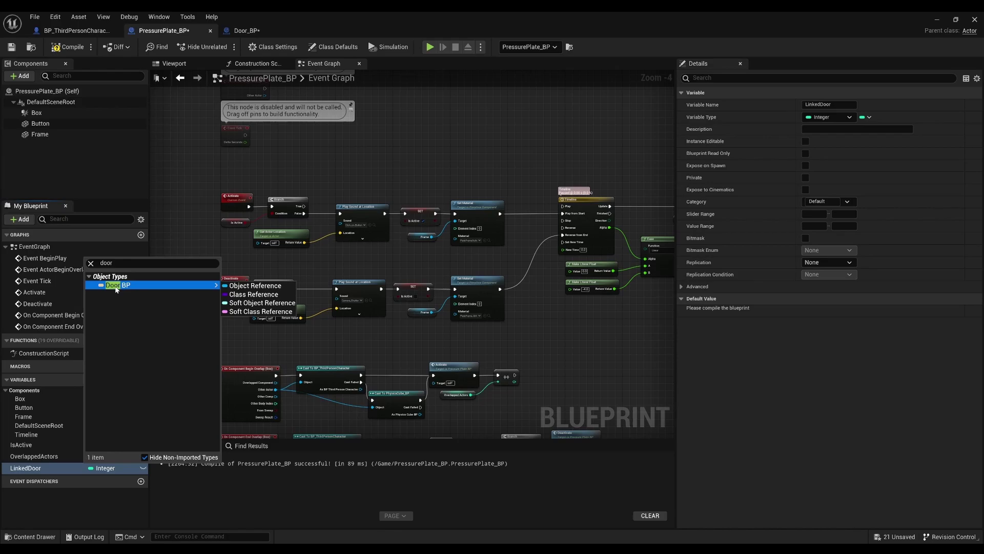
click(115, 286)
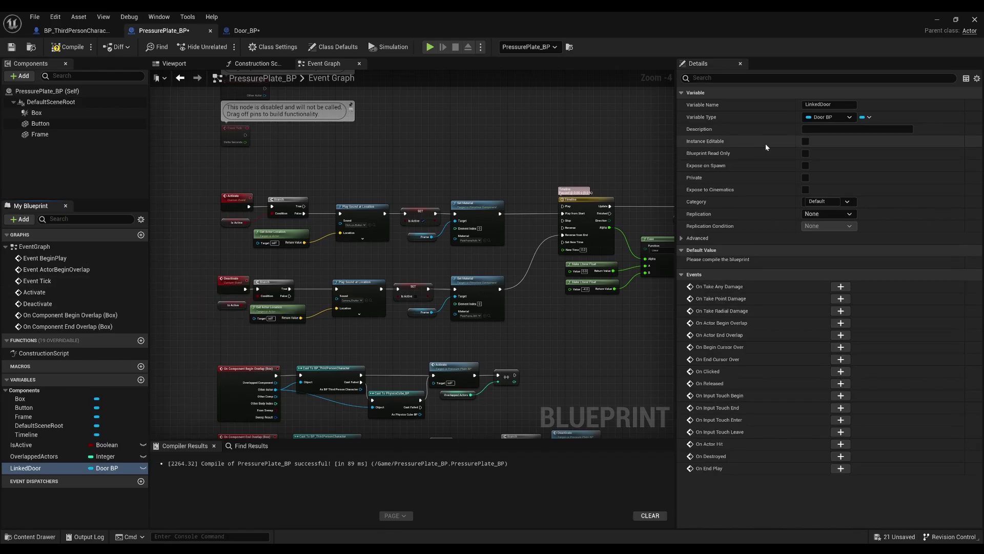
click(806, 141)
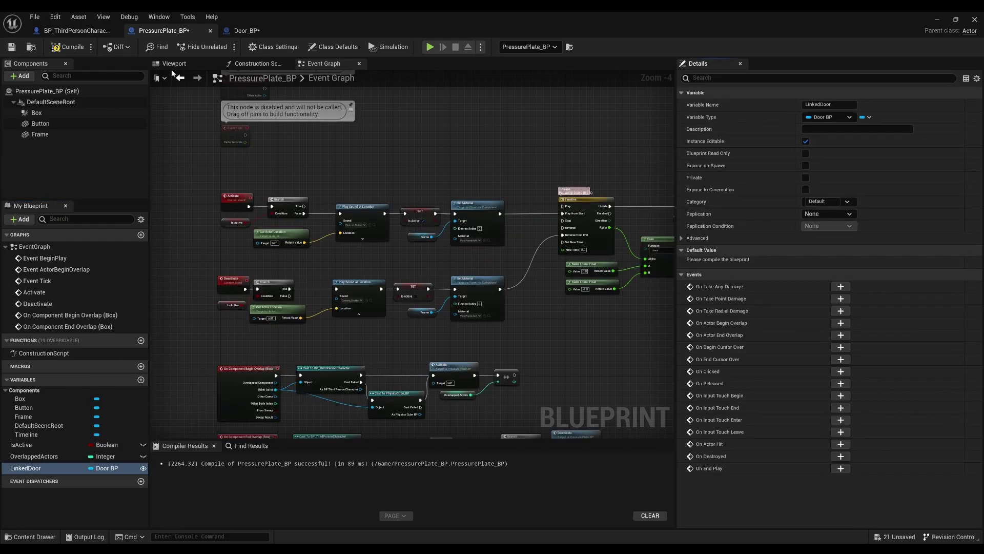
click(77, 48)
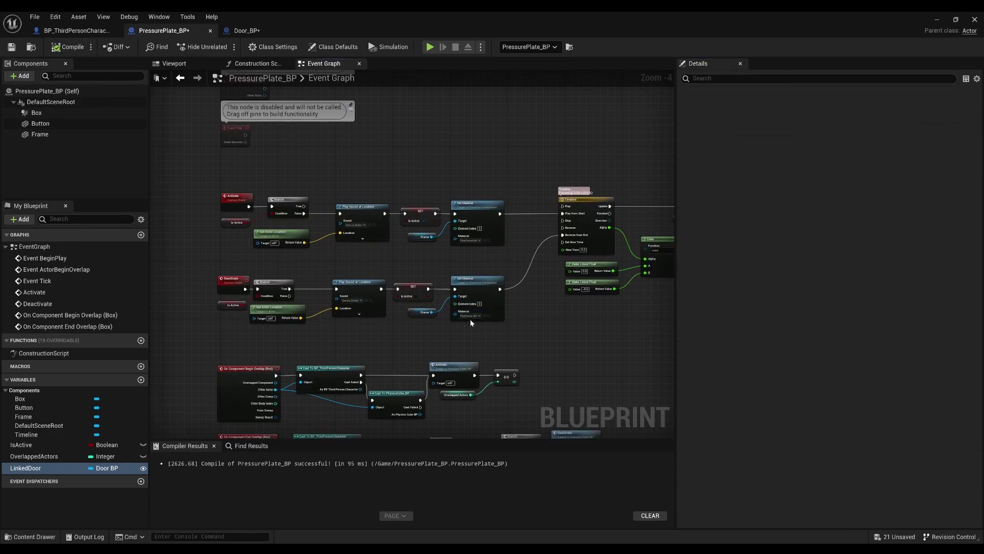
Shift the Activate and Deactivate node chains left to make room
drag(513, 328, 209, 198)
drag(477, 210, 405, 208)
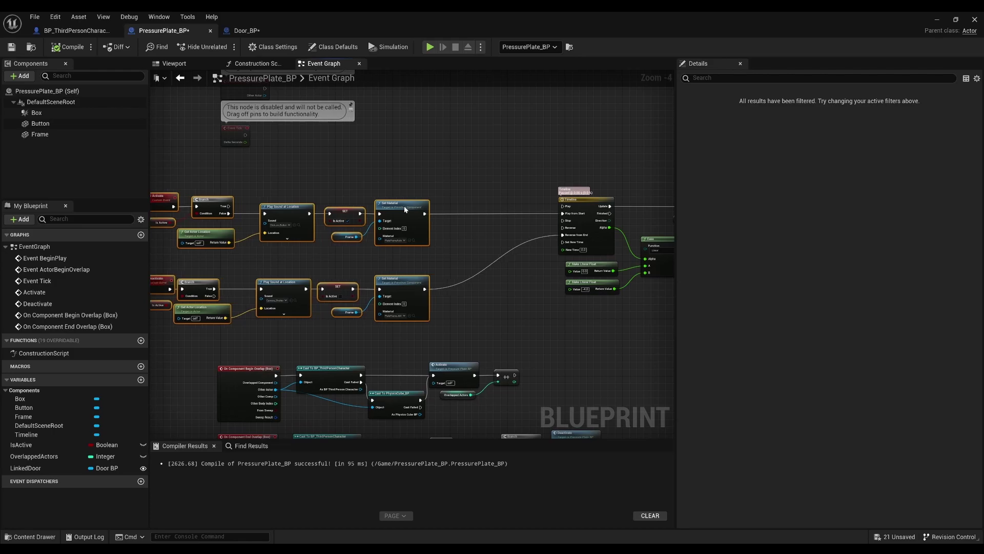
scroll(426, 206, up, 4)
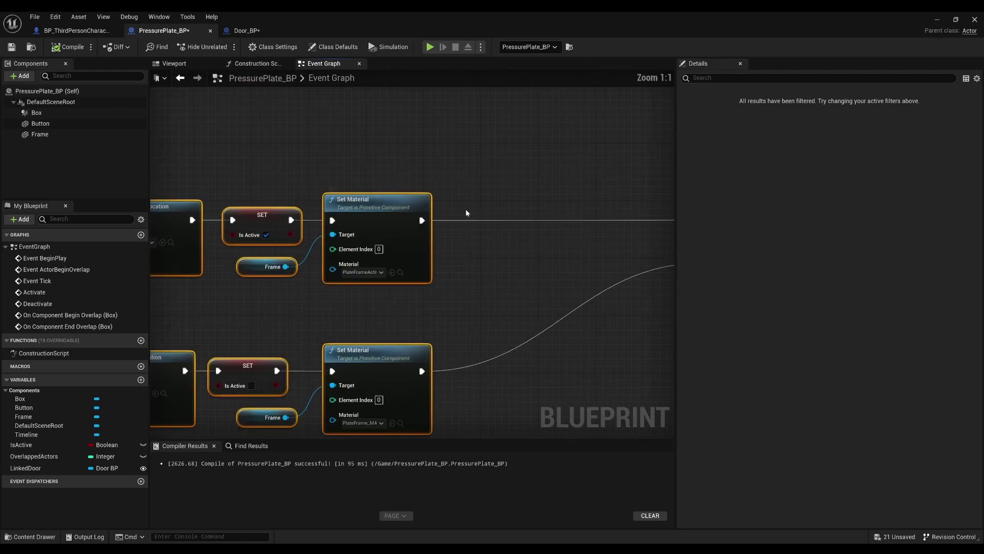
right_drag(482, 197, 439, 198)
click(423, 192)
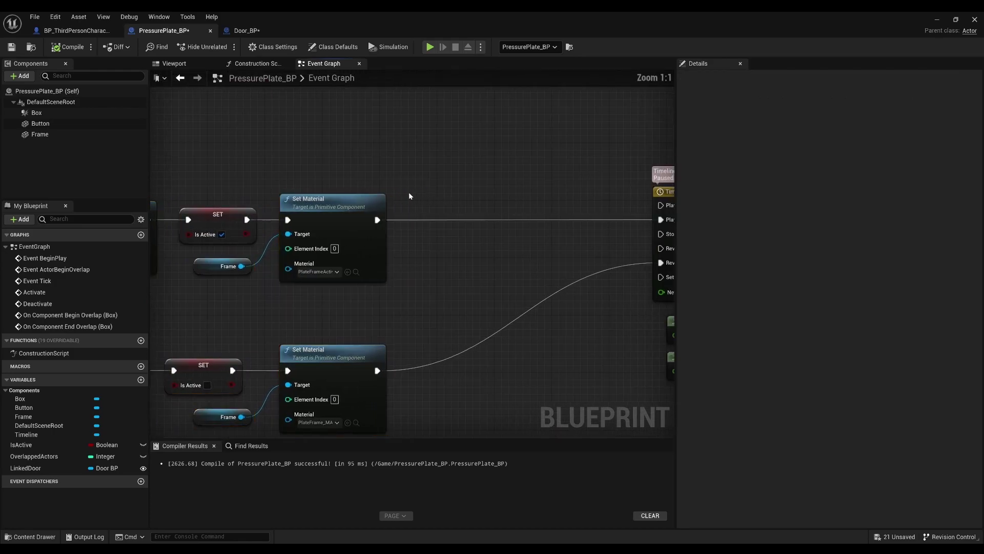
Add a Get LinkedDoor with an Is Valid check, run after Set Material
mouse_move(28, 468)
mouse_down()
mouse_move(331, 171)
mouse_move(392, 182)
mouse_up()
click(335, 178)
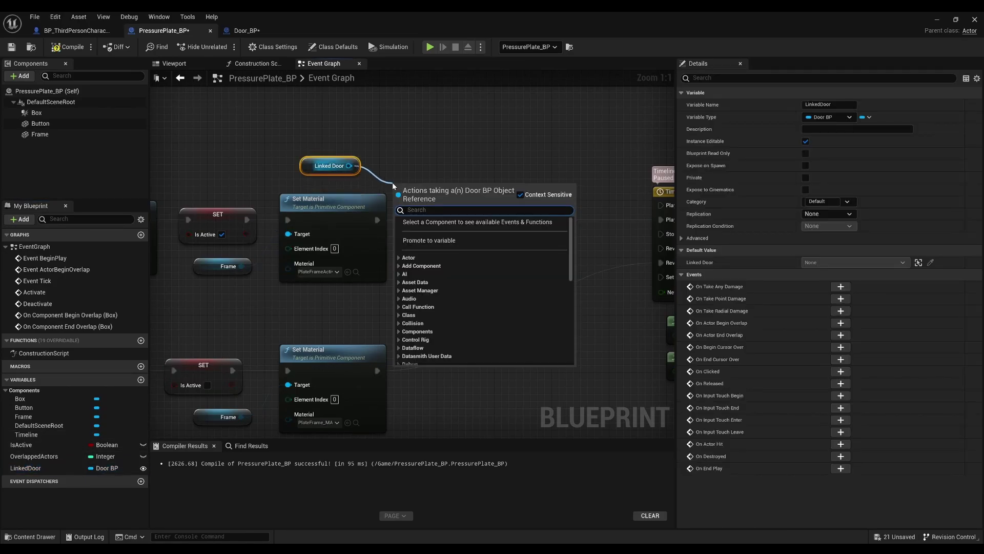
text(is valid)
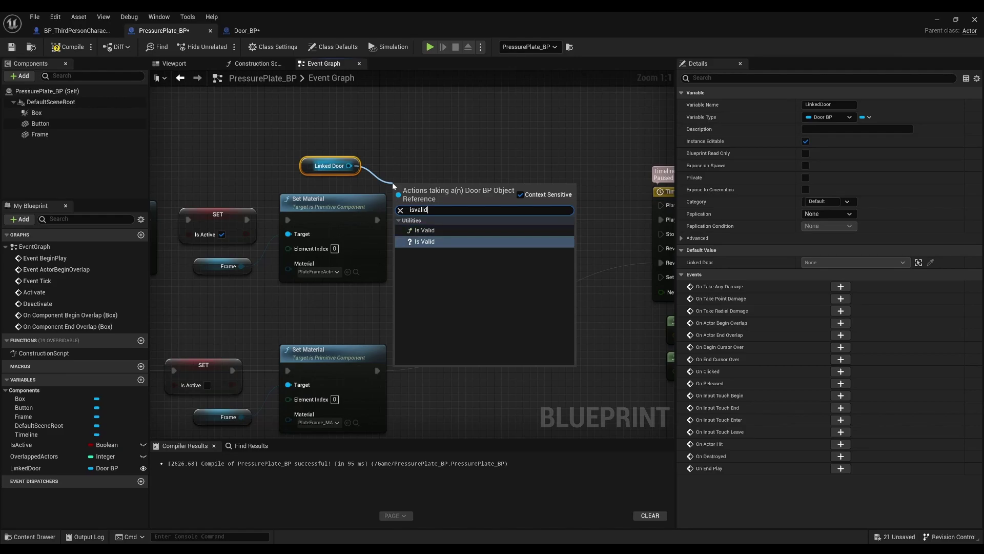
key(Return)
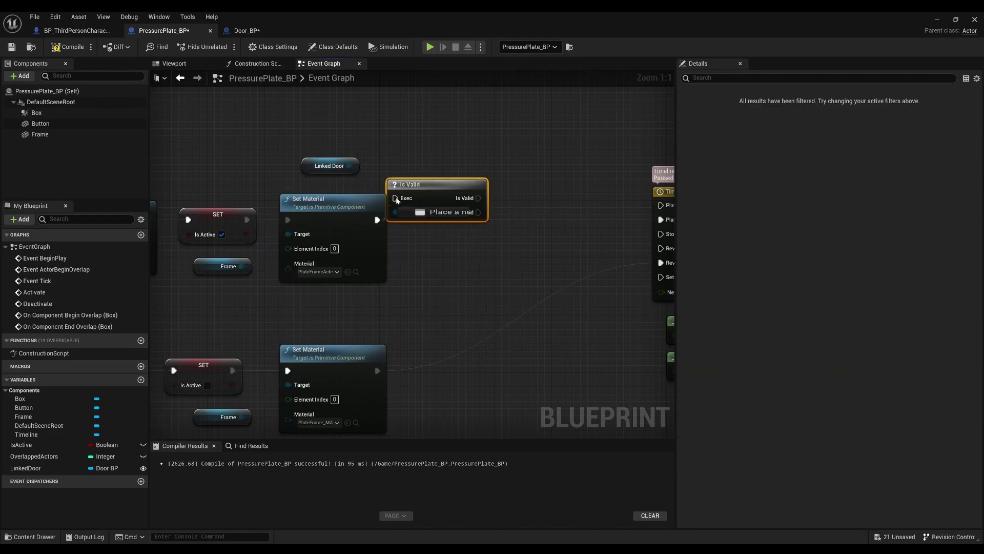
mouse_move(378, 219)
mouse_down()
mouse_move(395, 198)
mouse_move(425, 213)
mouse_up()
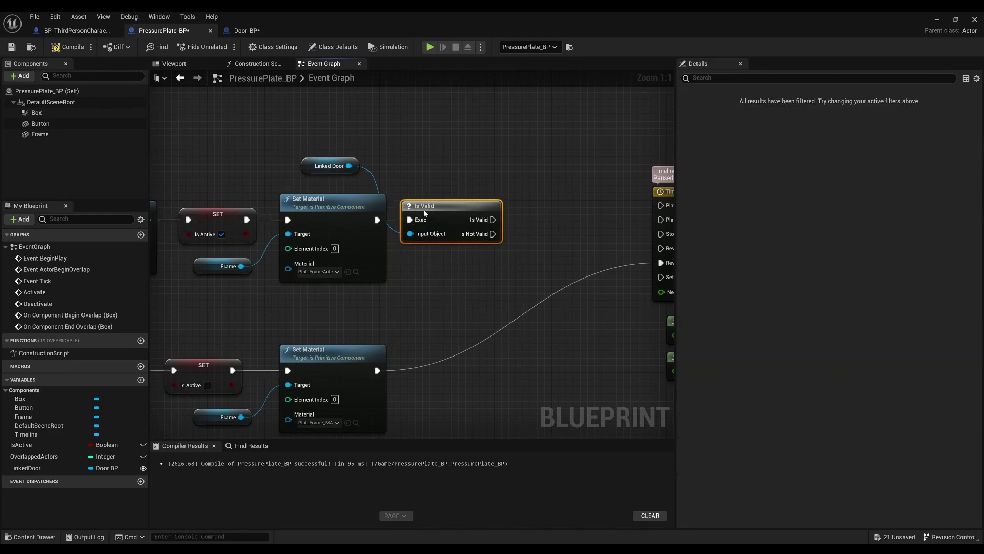
Add an Open Door call targeting LinkedDoor
click(328, 165)
drag(328, 166, 343, 180)
right_drag(368, 180, 237, 182)
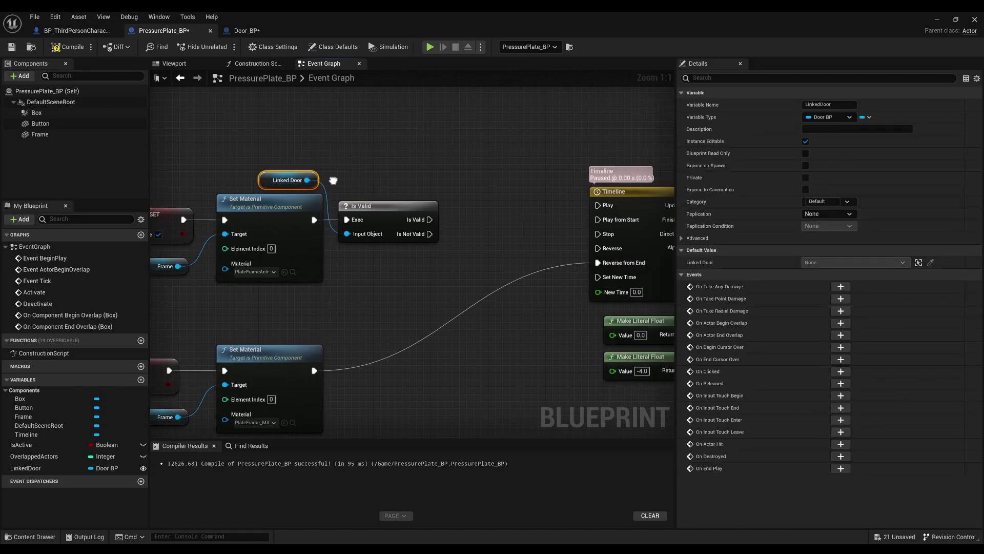
drag(239, 181, 305, 176)
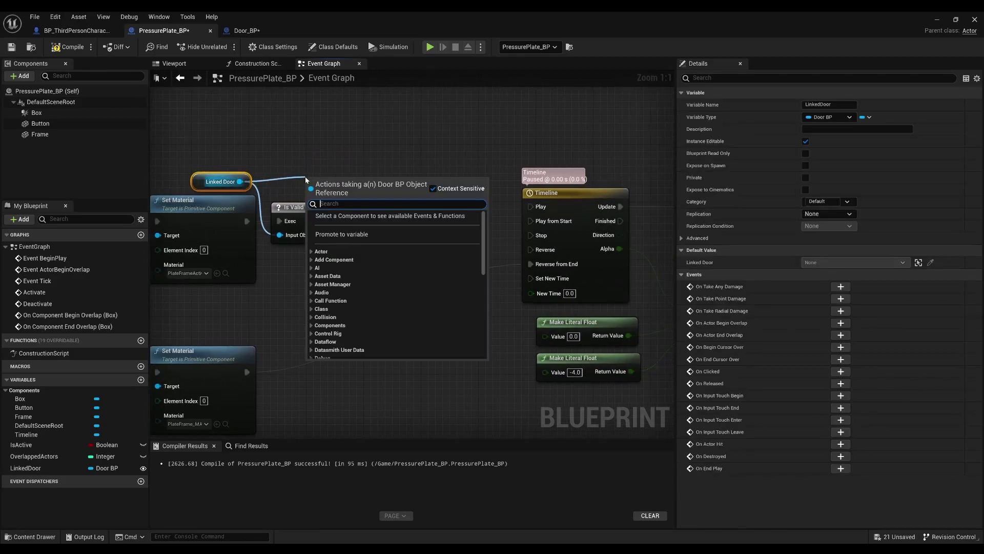
text(open door)
key(Return)
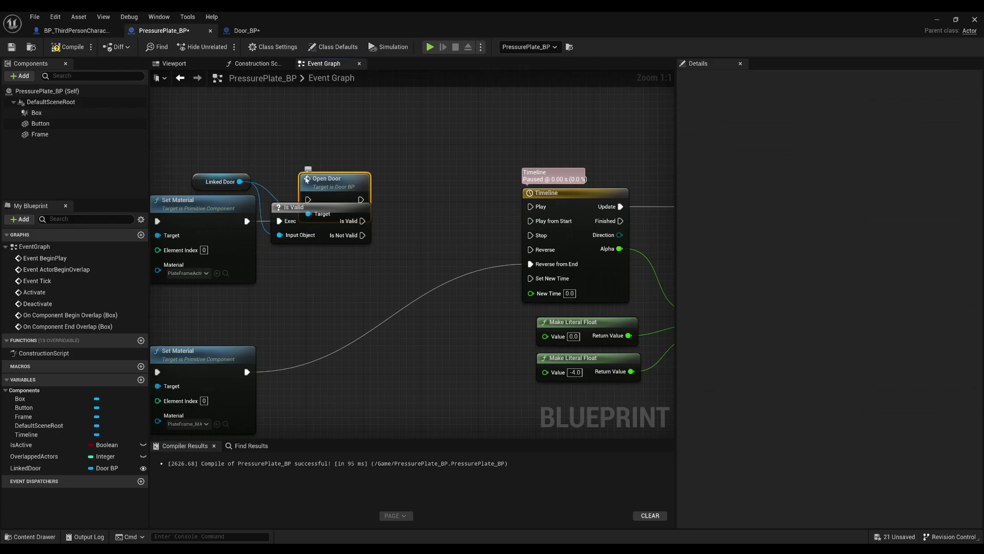
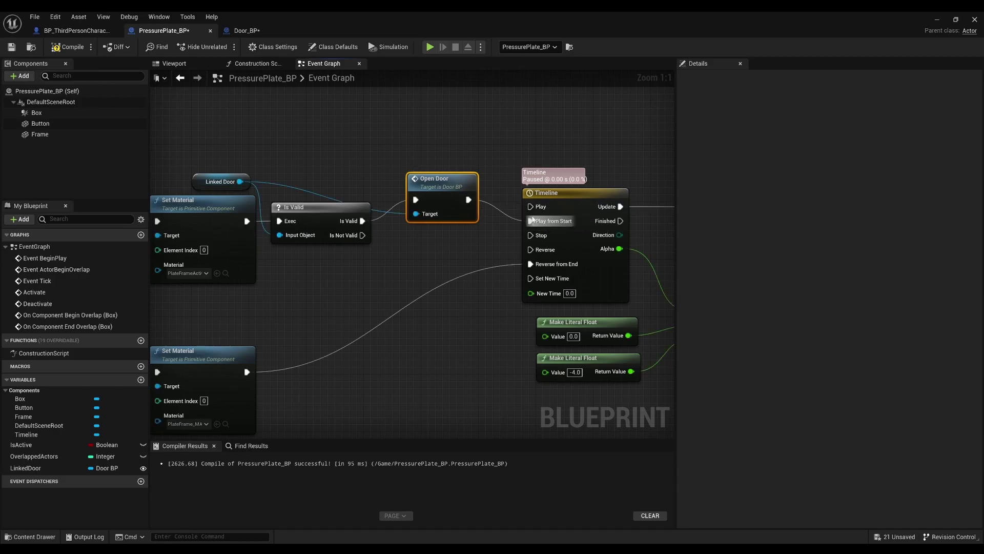
Wire Is Not Valid to Play from Start and add an Is Valid check on LinkedDoor for the release flow
drag(352, 236, 534, 225)
right_drag(375, 274, 463, 221)
drag(44, 465, 280, 271)
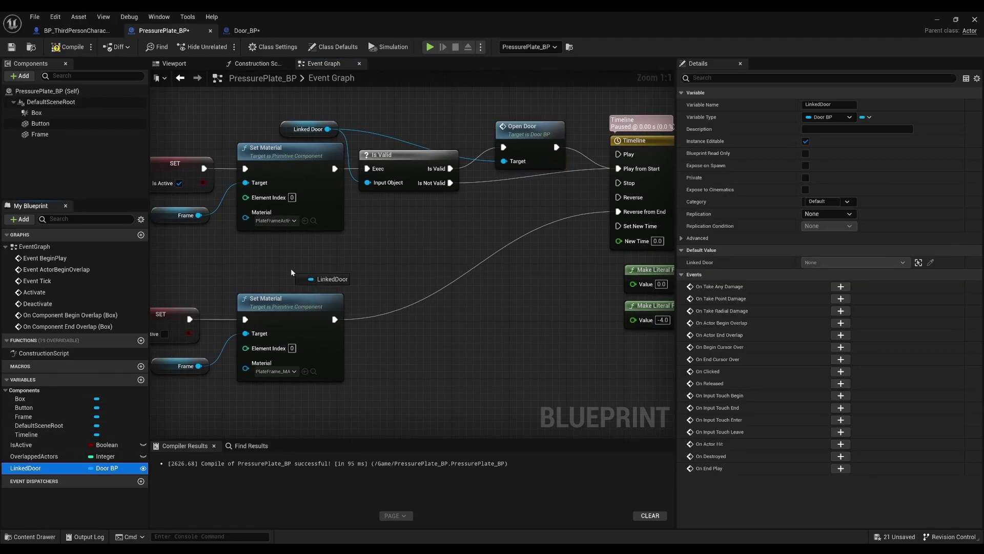
click(311, 290)
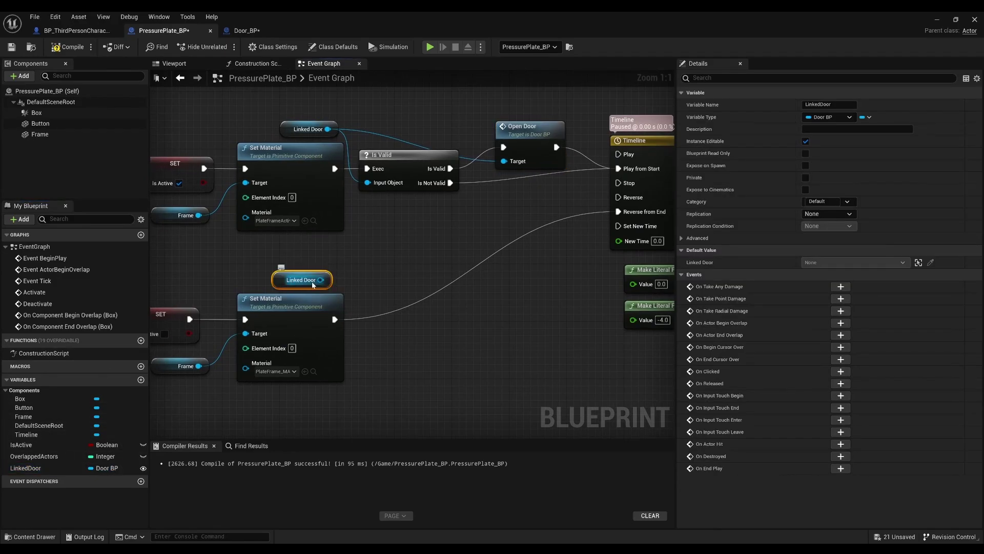
drag(321, 279, 399, 291)
text(is valid)
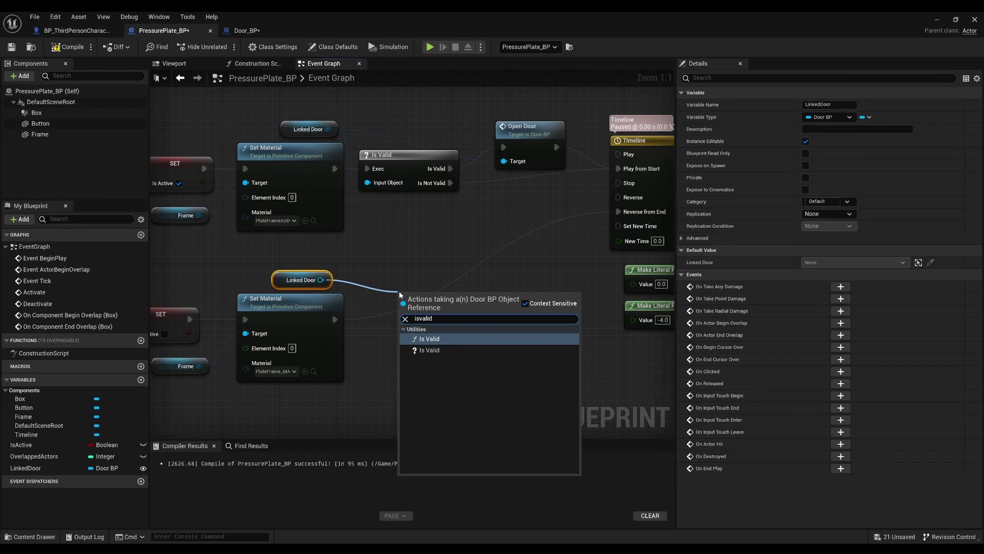
key(Return)
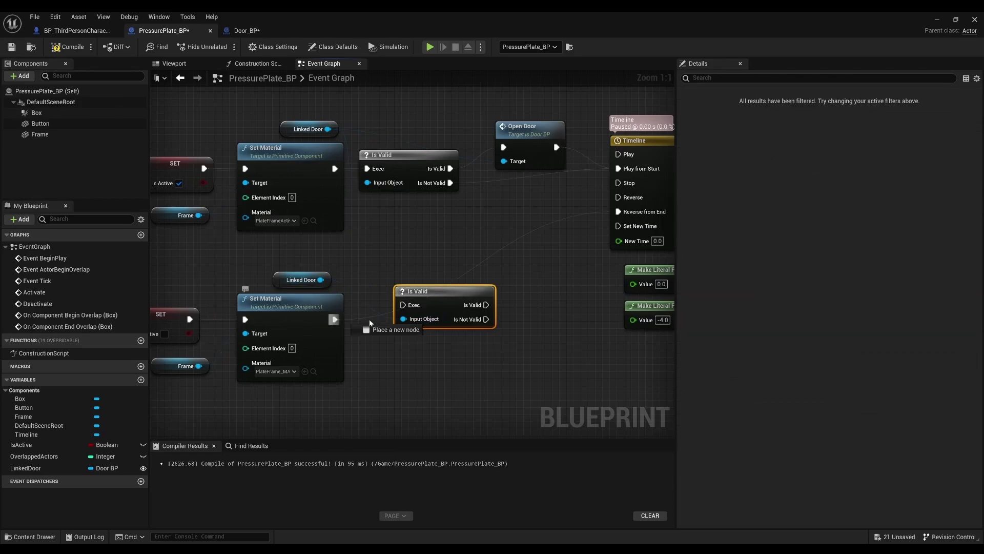
mouse_move(413, 310)
mouse_down()
mouse_move(406, 320)
mouse_move(392, 309)
mouse_up()
Add a Close Door call on LinkedDoor, run it when valid, and have it trigger Reverse from End
drag(321, 279, 437, 280)
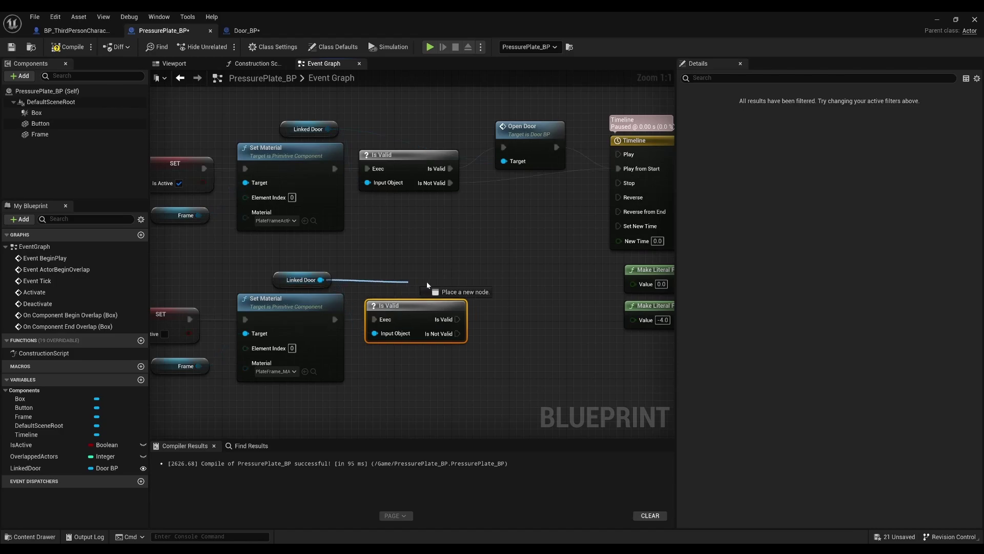
text(close)
key(Return)
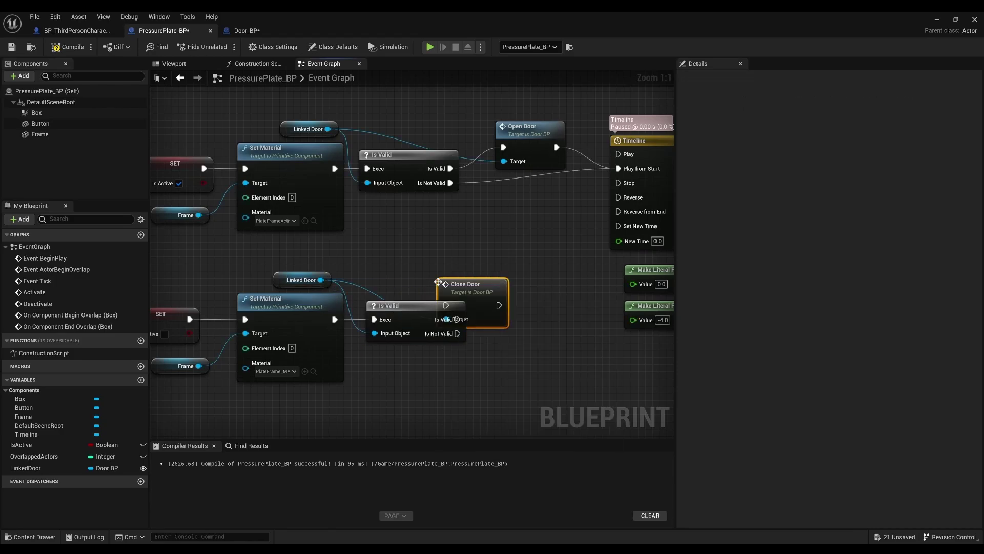
drag(458, 295, 498, 270)
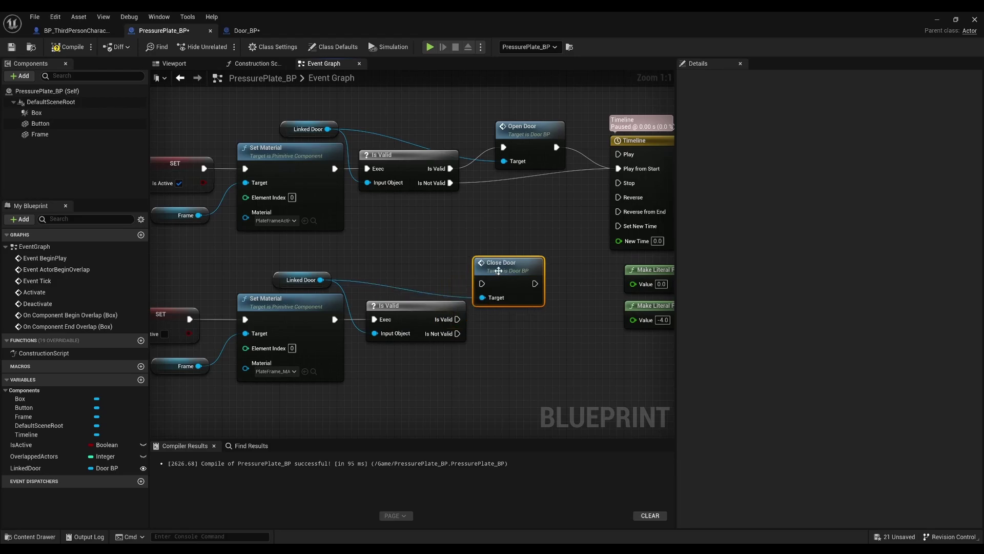
drag(453, 320, 473, 302)
right_drag(486, 285, 367, 309)
drag(338, 357, 474, 301)
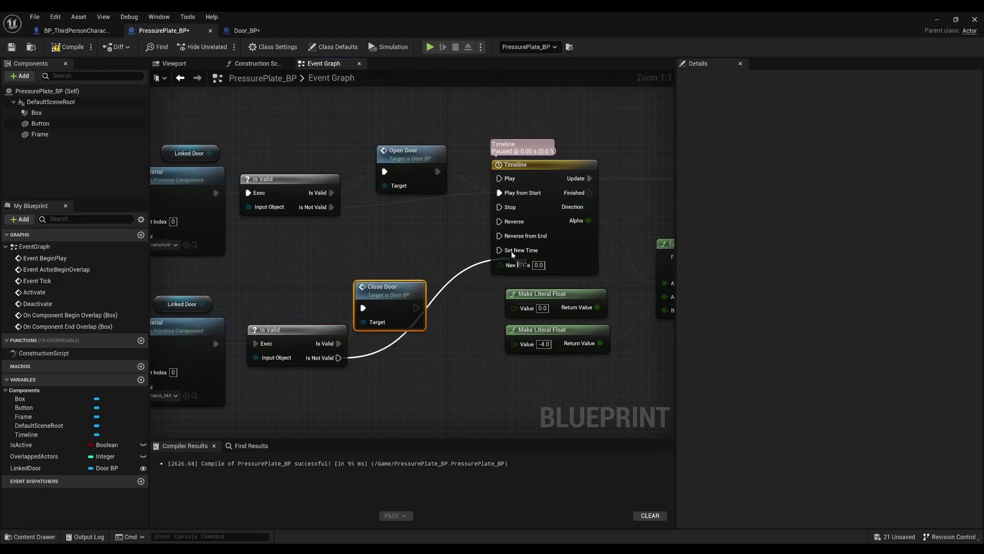
drag(417, 307, 510, 233)
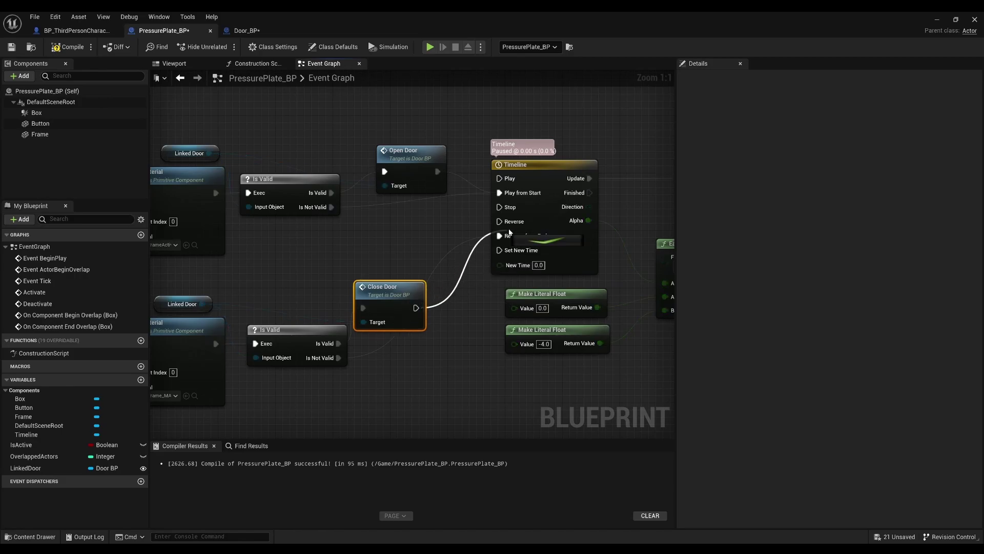
drag(398, 291, 396, 275)
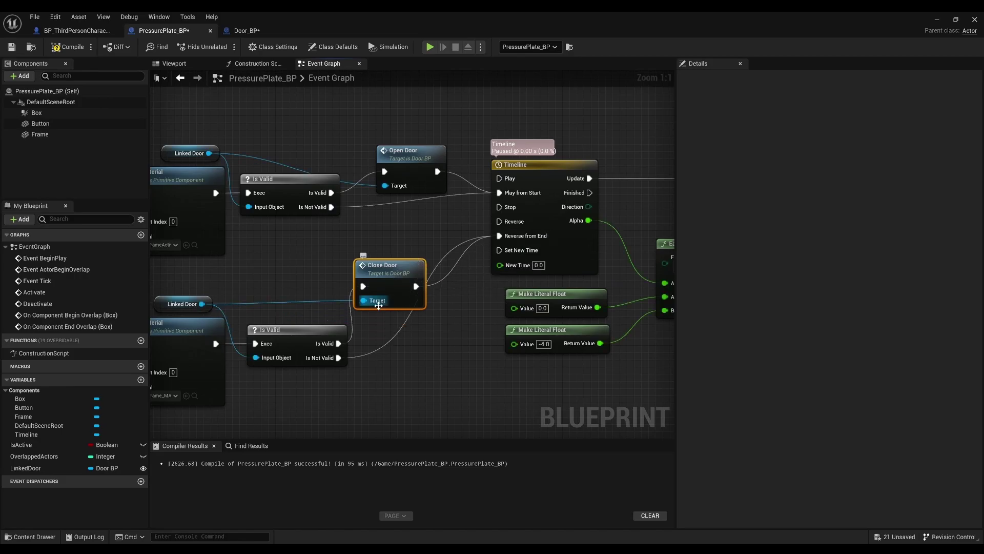
scroll(378, 306, down, 3)
mouse_move(379, 306)
right_down()
mouse_move(256, 291)
mouse_move(444, 288)
right_up()
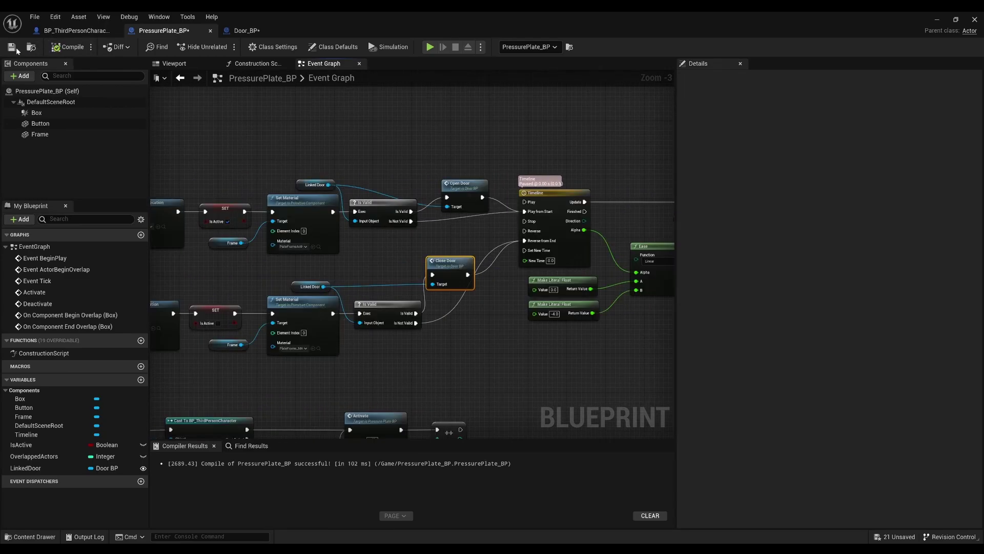
Place a Door_BP in the level beside the pressure plate, then select the plate
click(248, 33)
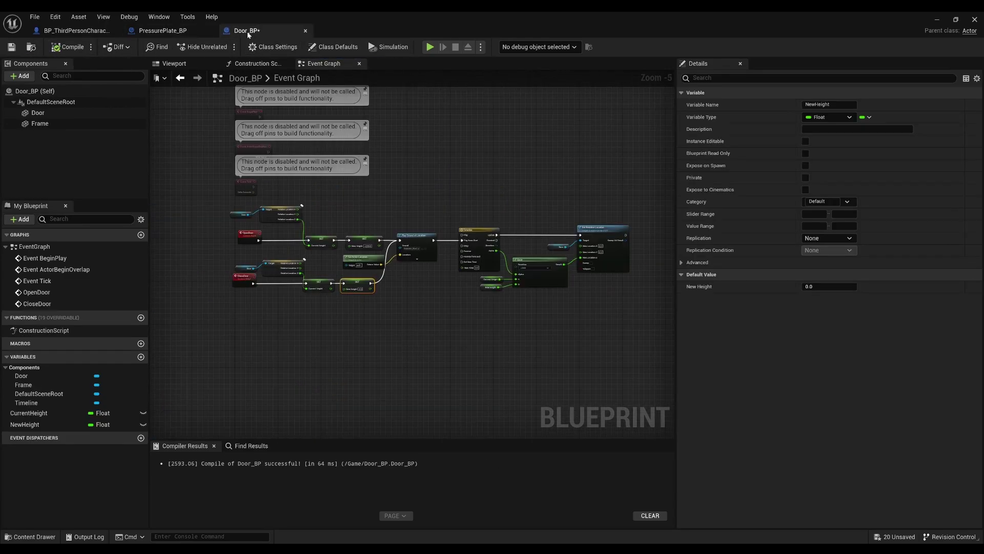
click(937, 20)
key(f)
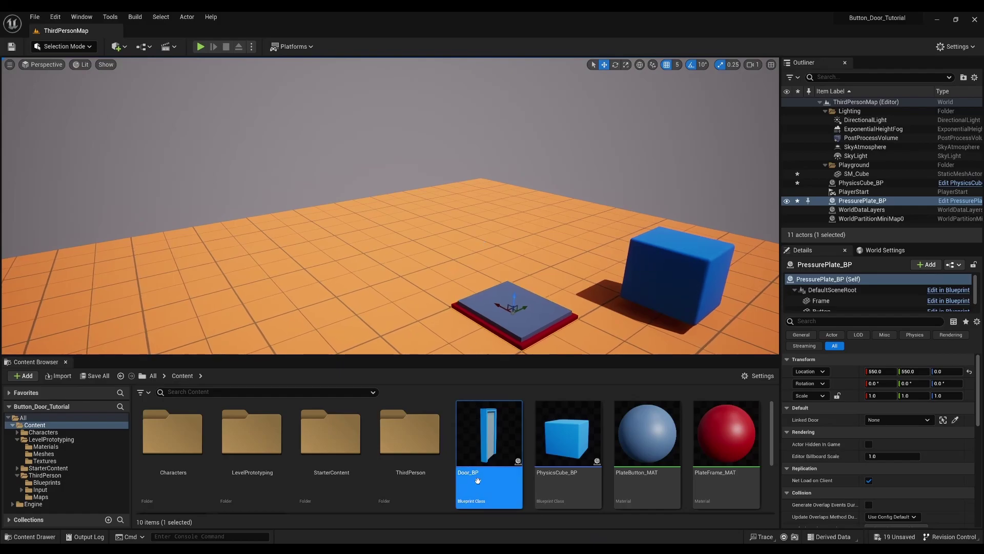
mouse_move(489, 436)
mouse_down()
mouse_move(349, 260)
mouse_move(388, 247)
mouse_up()
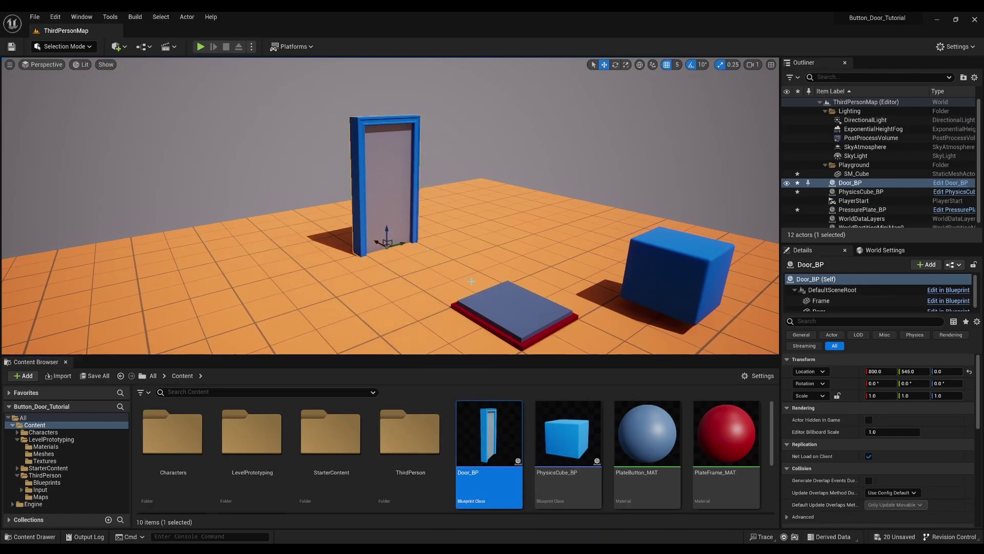
click(494, 305)
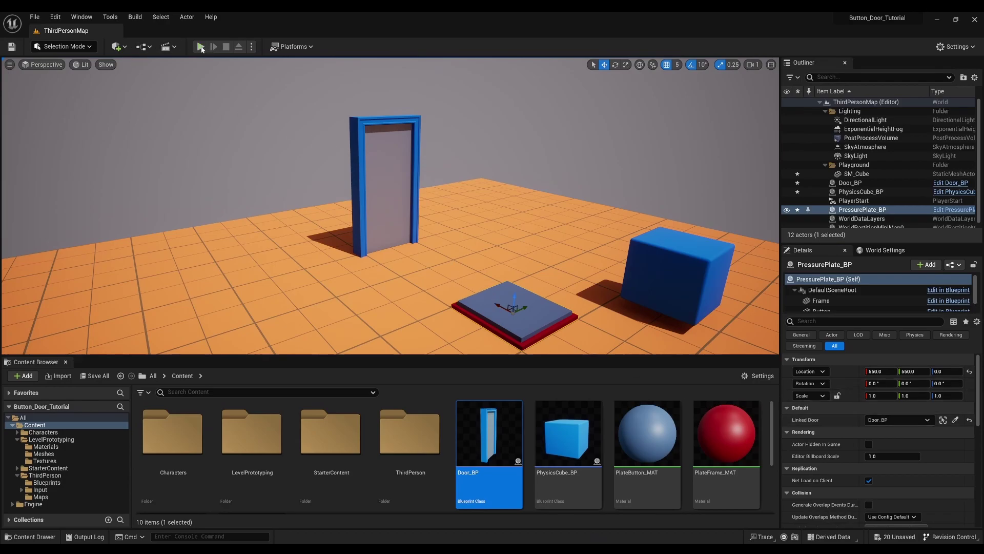
Start a full-screen play session and carry the blue cube onto the plate to open the door
click(201, 47)
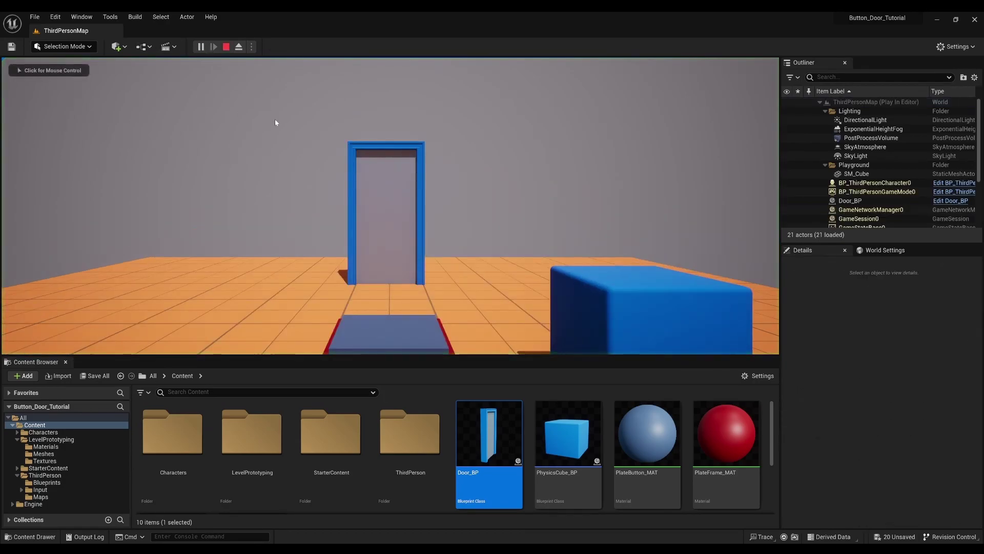
click(275, 122)
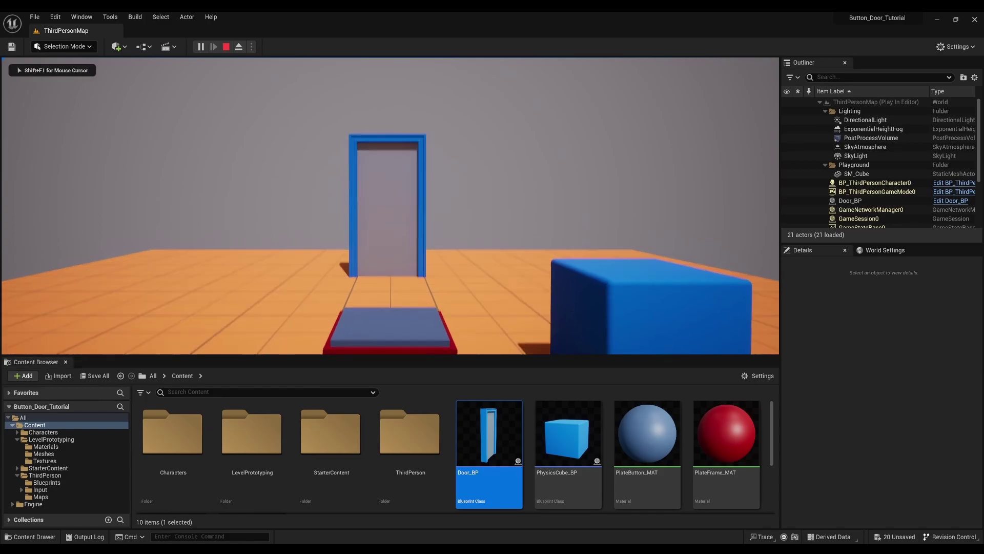
key(F11)
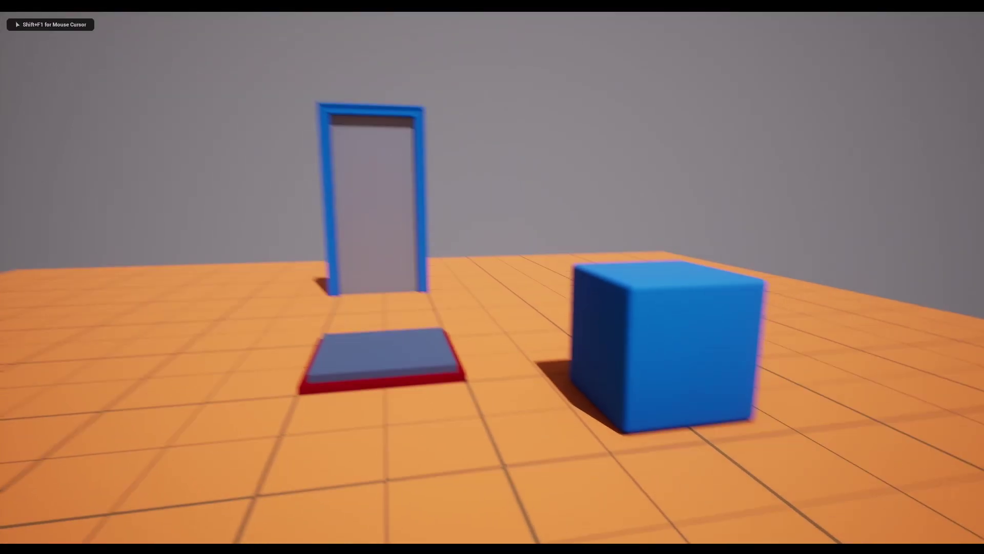
key(w)
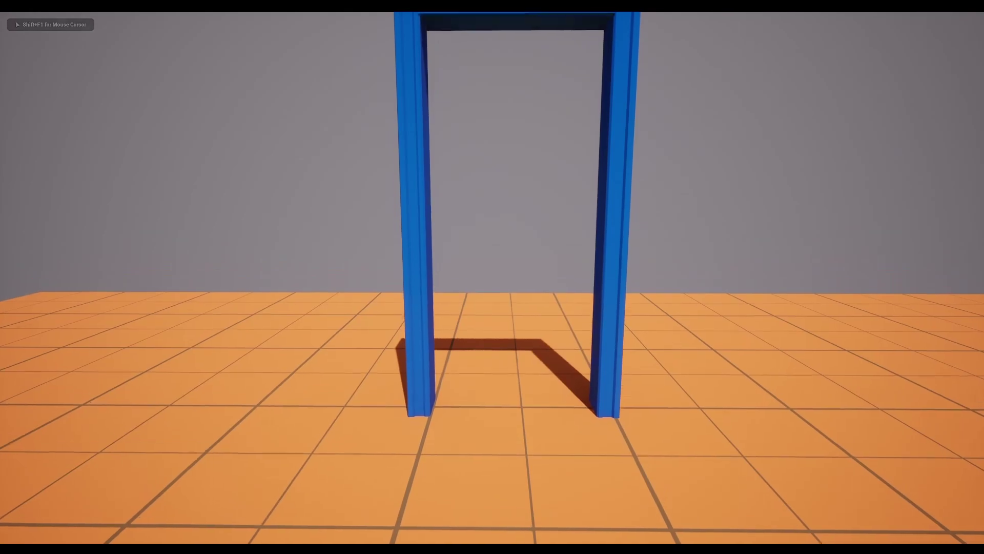
key(s)
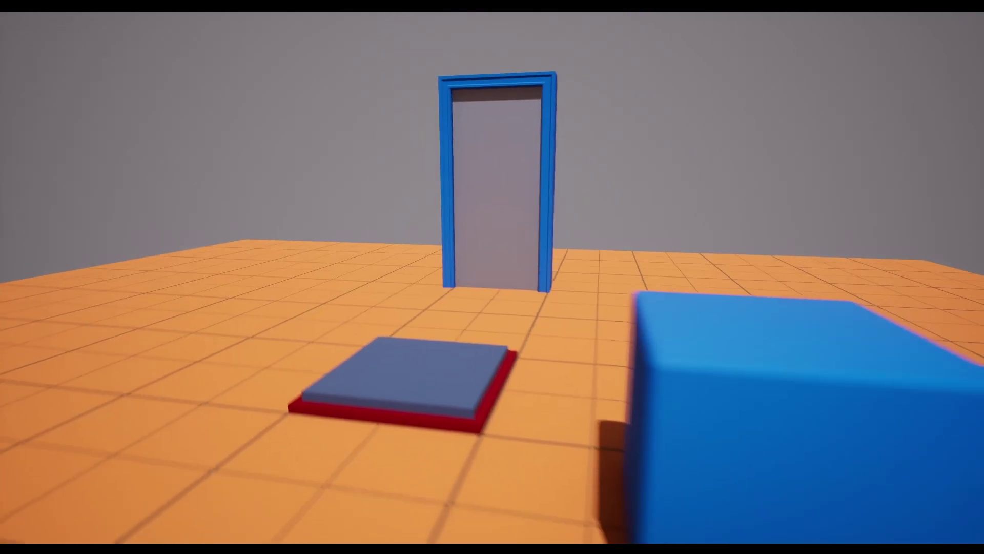
key(e)
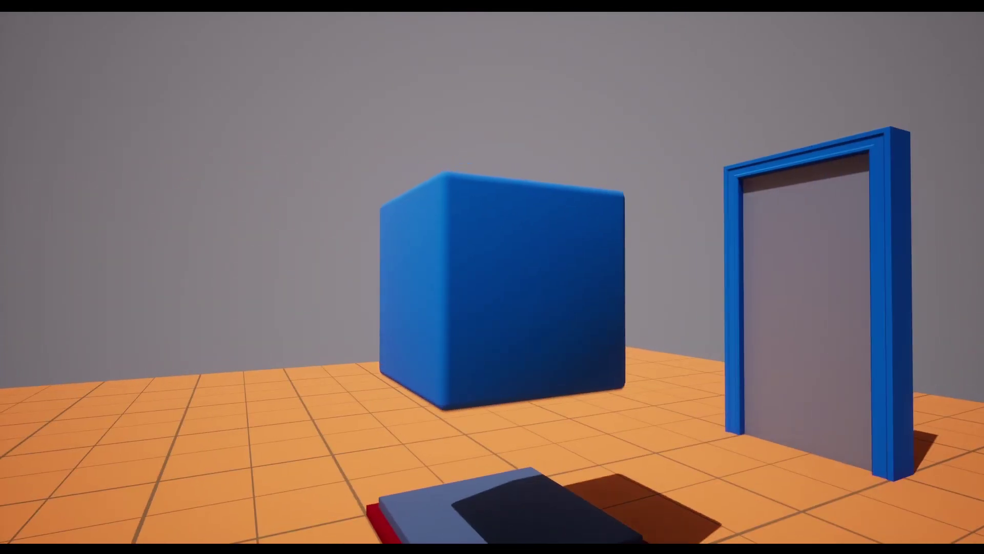
key(e)
Lift the cube off the plate to watch the door close, then set it back to reopen it
key(w)
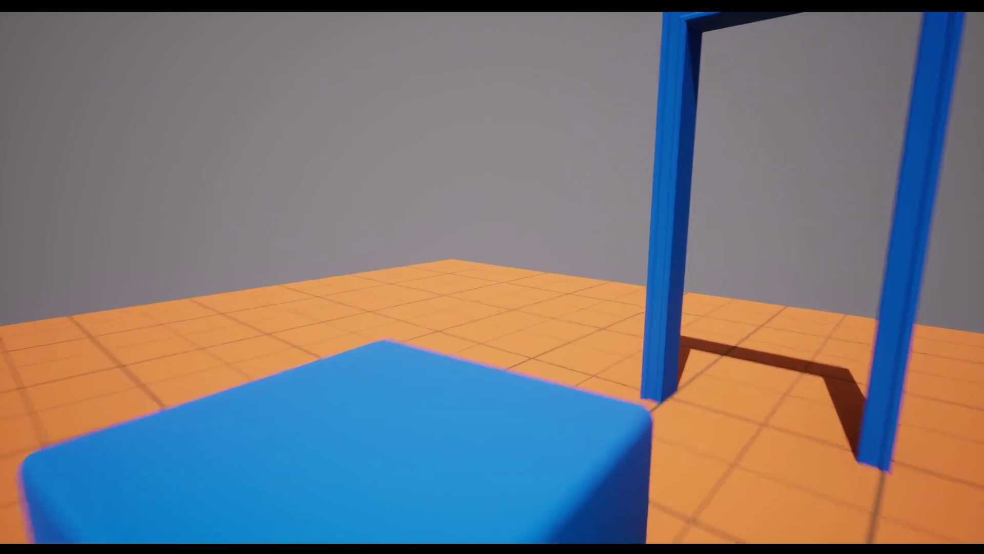
key(e)
key(s)
key(e)
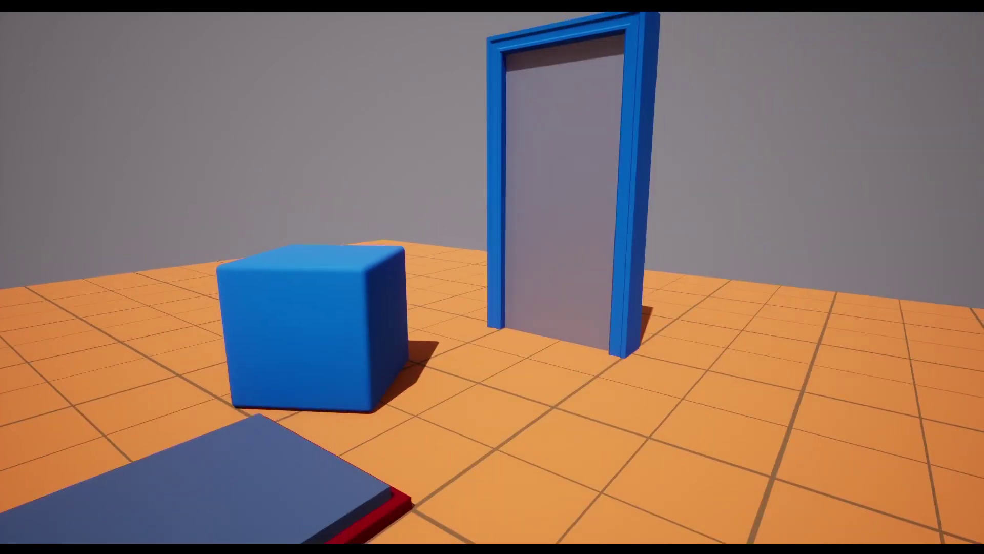
key(w)
key(e)
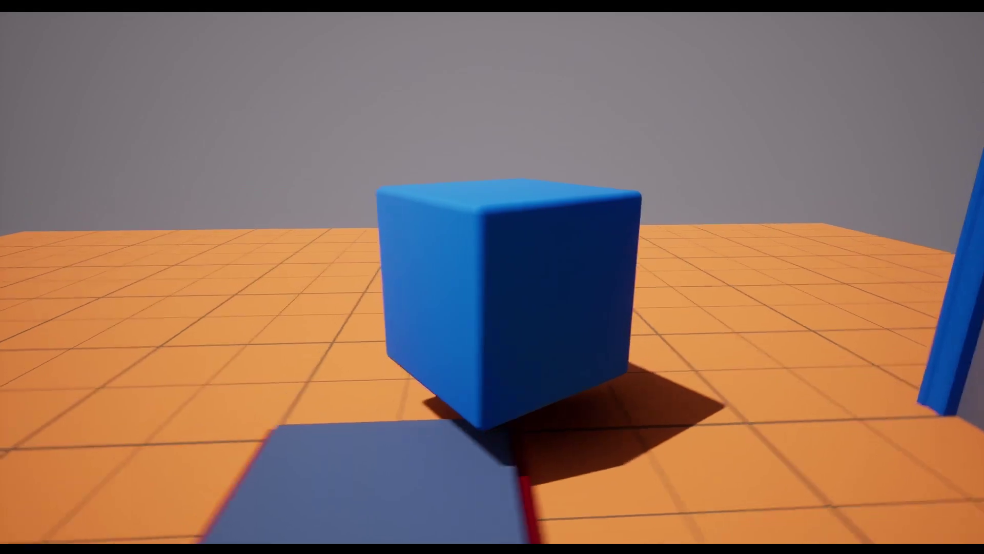
key(e)
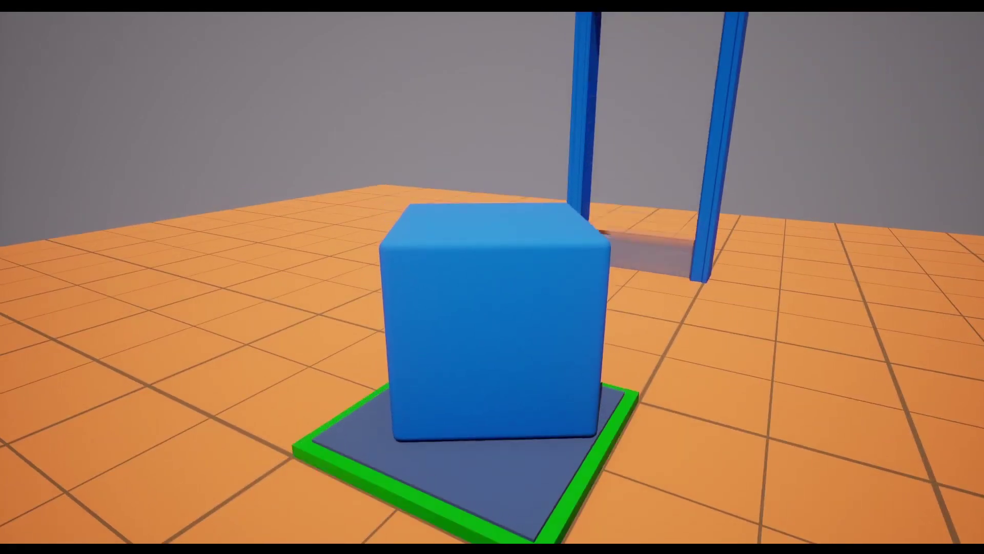
Repeatedly drop and lift the cube to confirm the door opens and closes each time
key(e)
key(e)
key(e)
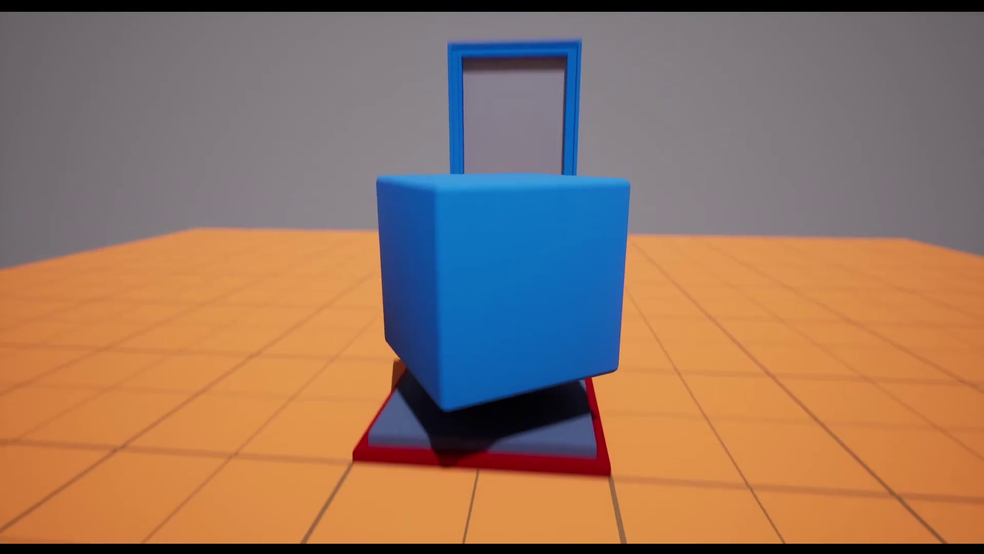
key(e)
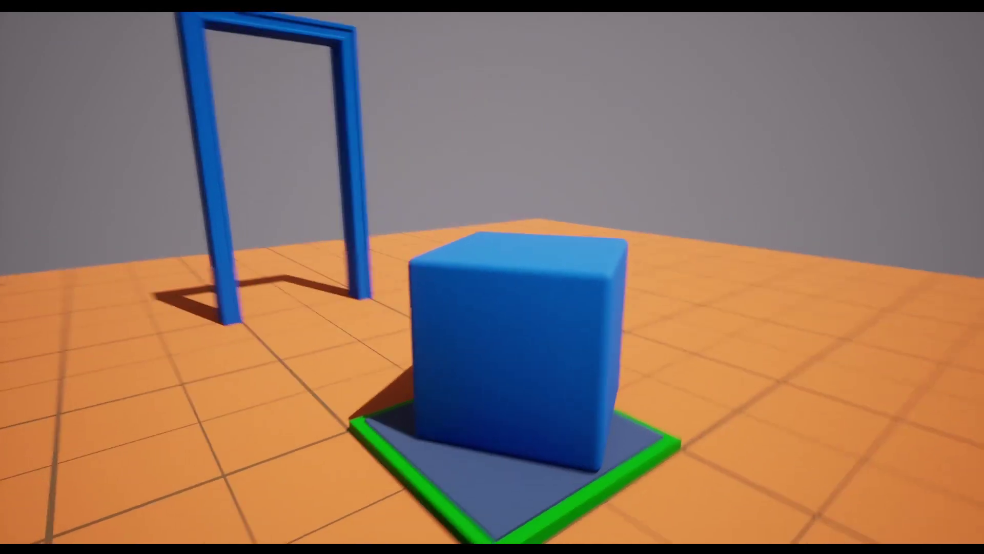
key(e)
key(e)
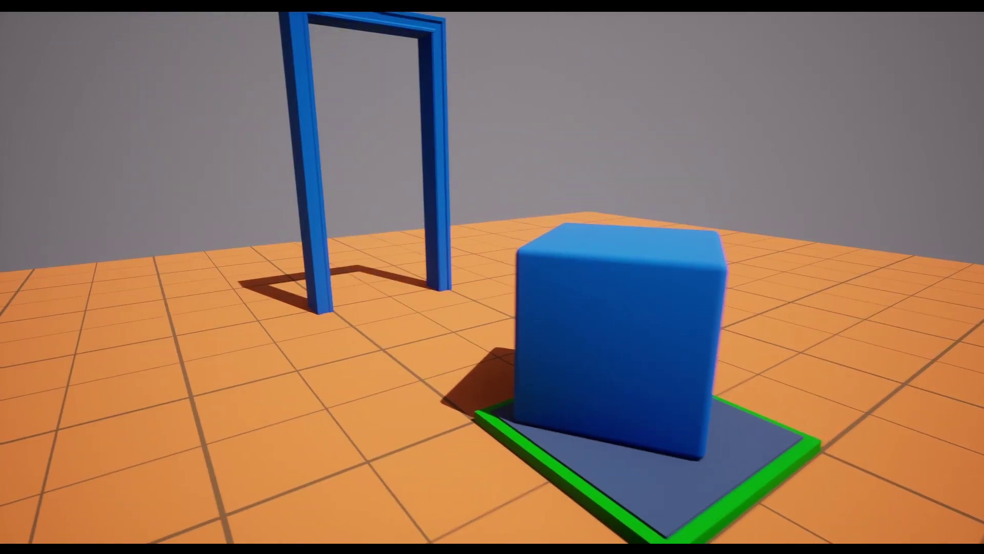
key(e)
key(e)
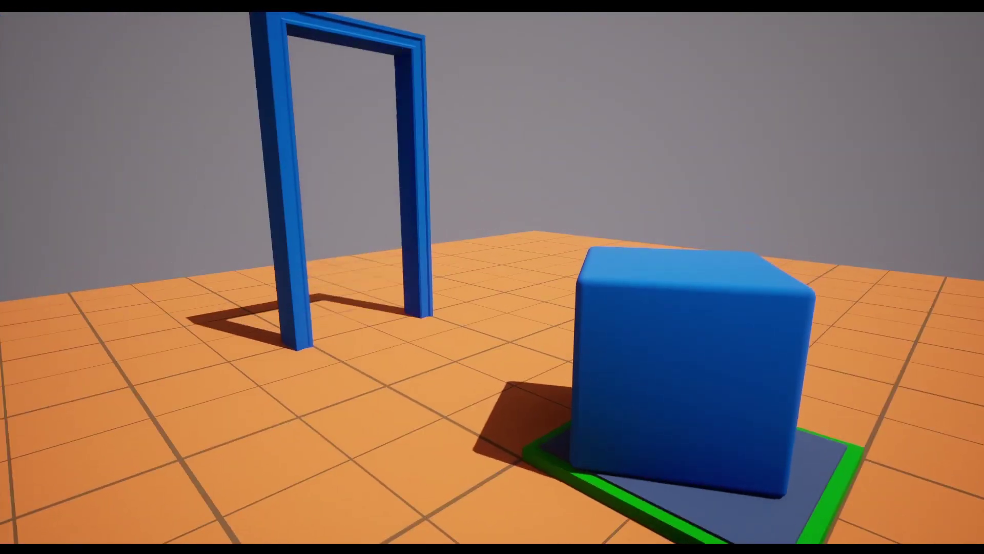
key(e)
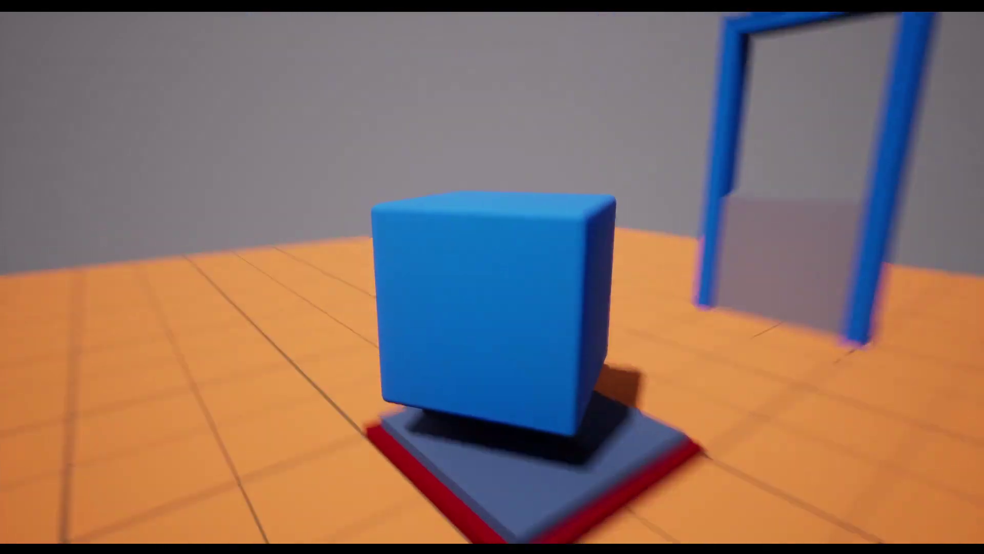
key(e)
key(e)
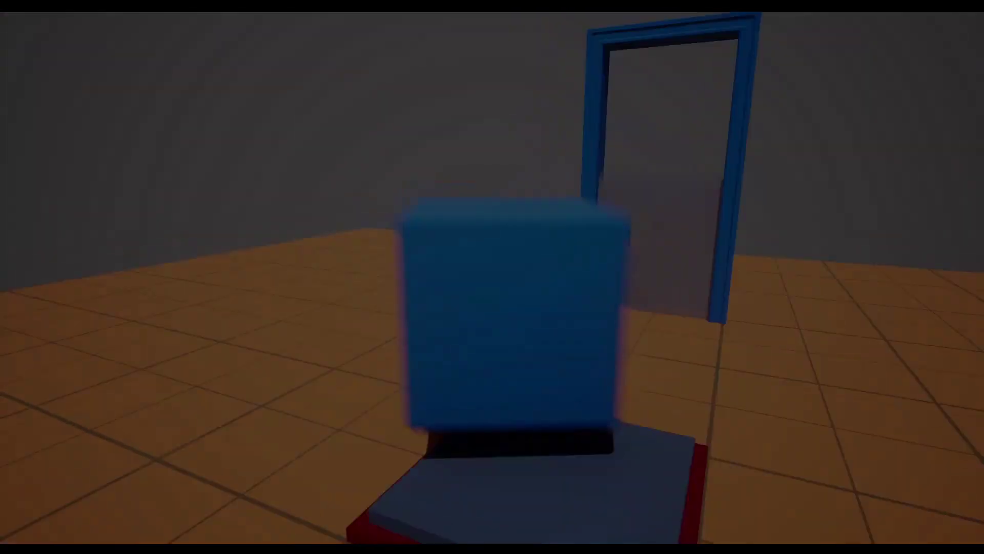